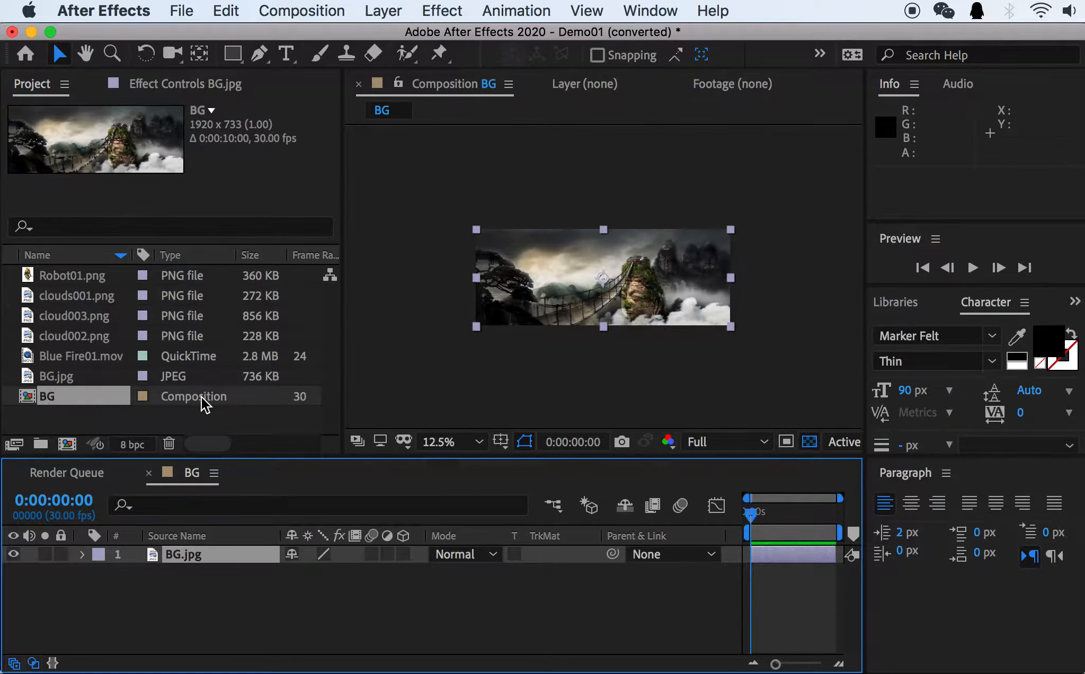
Inspect the BG.jpg footage in the project and open the BG composition in the timeline.
click(289, 11)
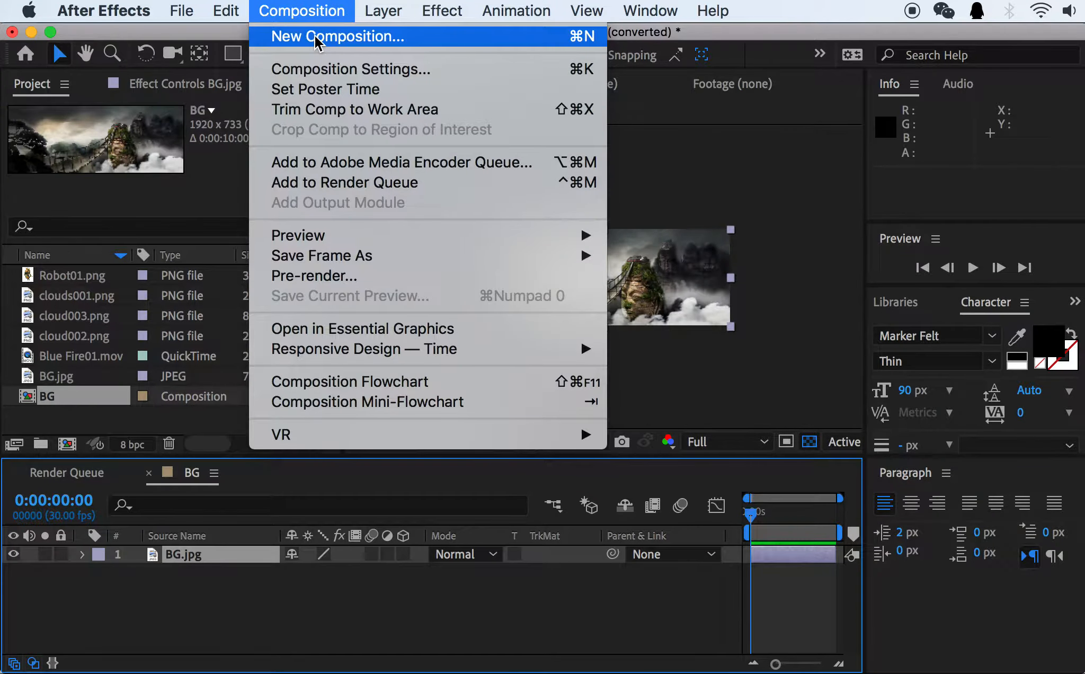
click(222, 31)
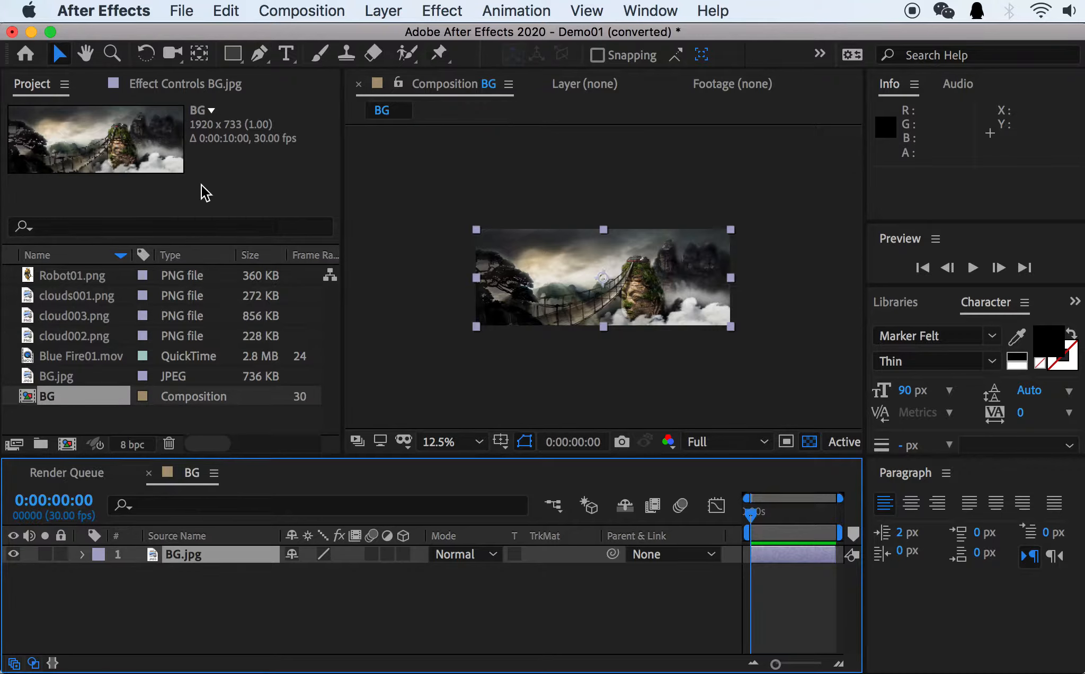
click(84, 377)
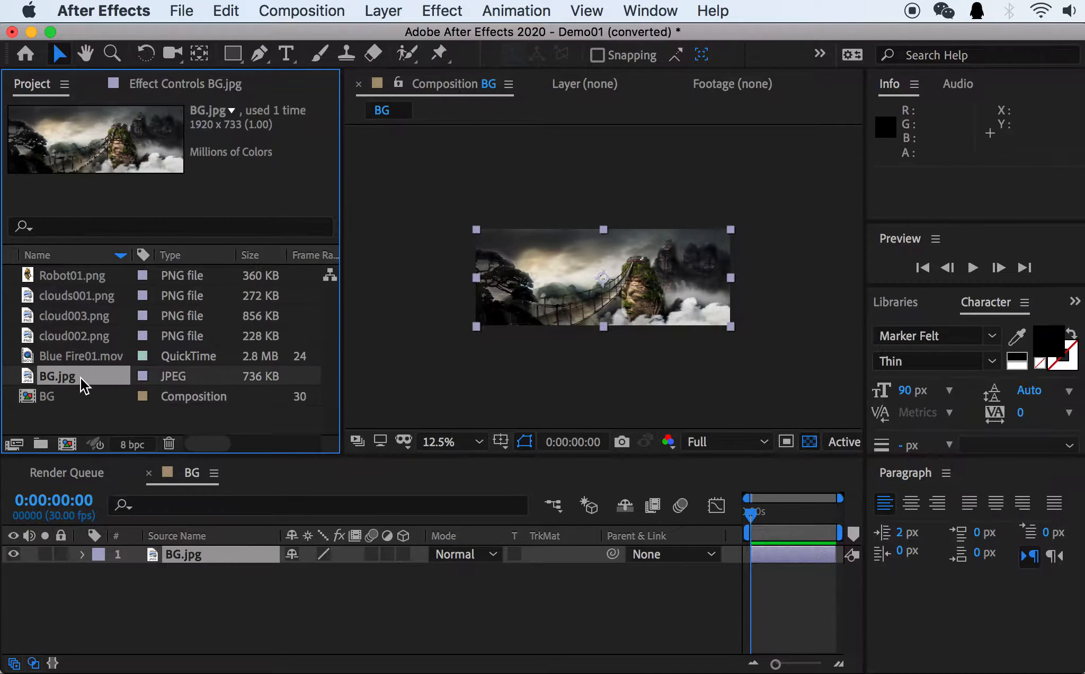
click(65, 396)
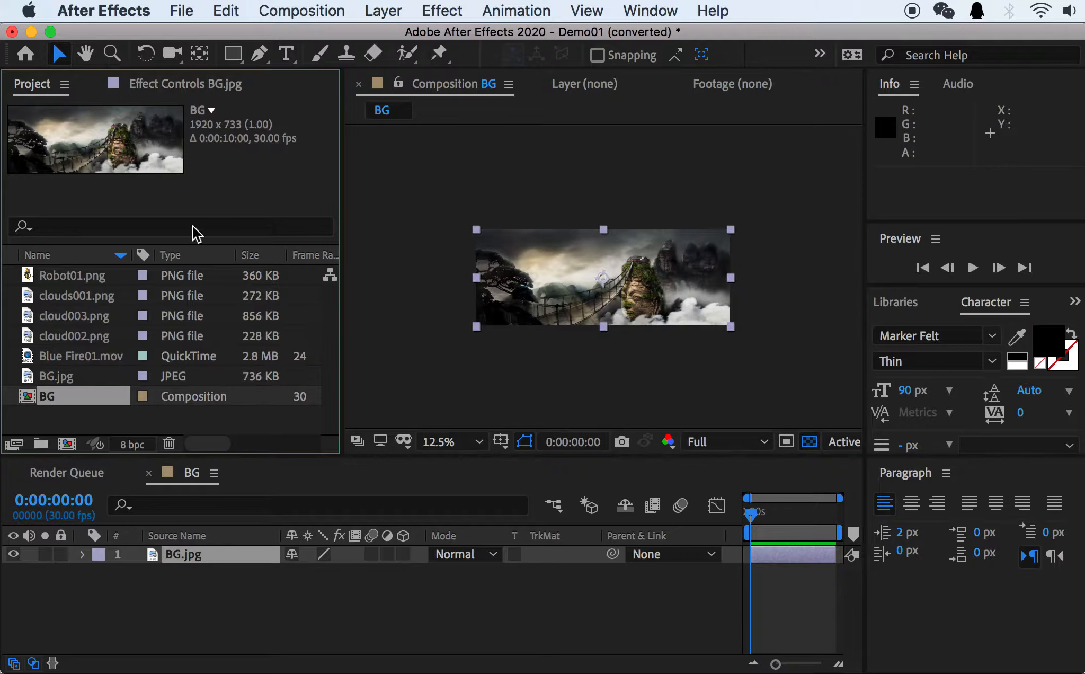
double_click(35, 400)
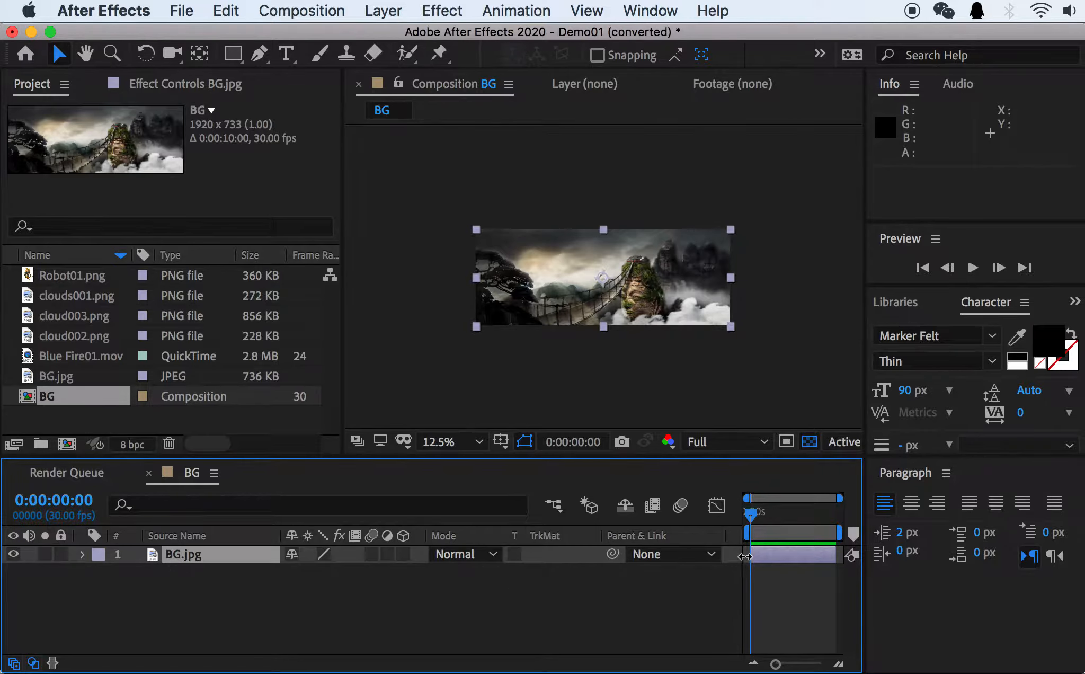
Try extending the BG.jpg layer's start before the composition's beginning, and undo the layer time change.
drag(751, 556, 727, 557)
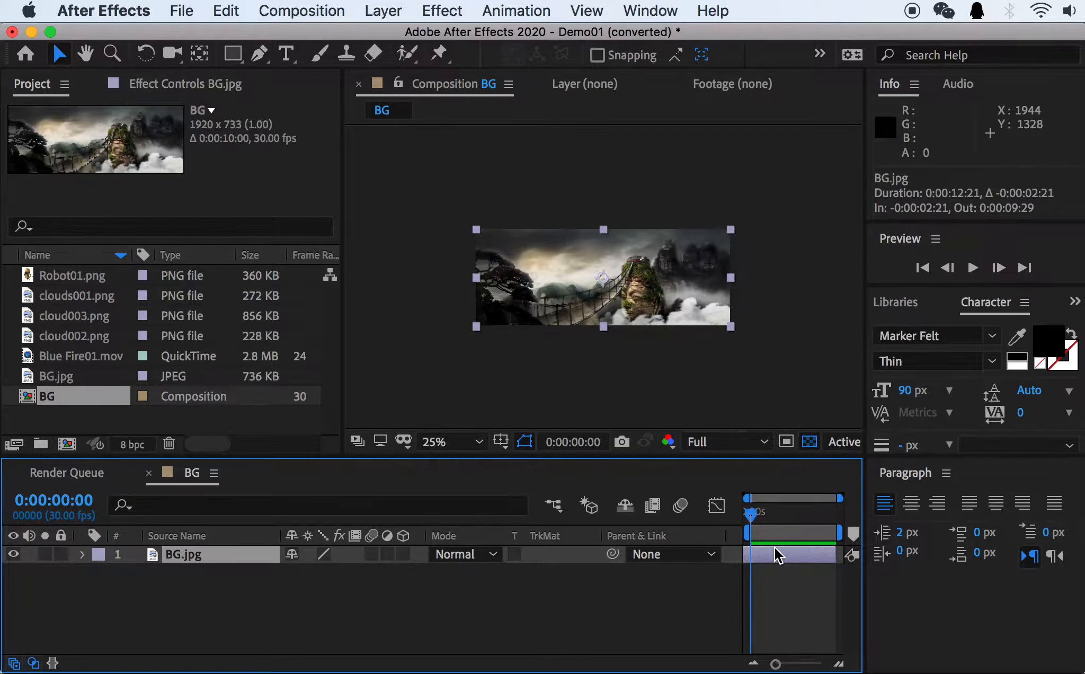
key(super+z)
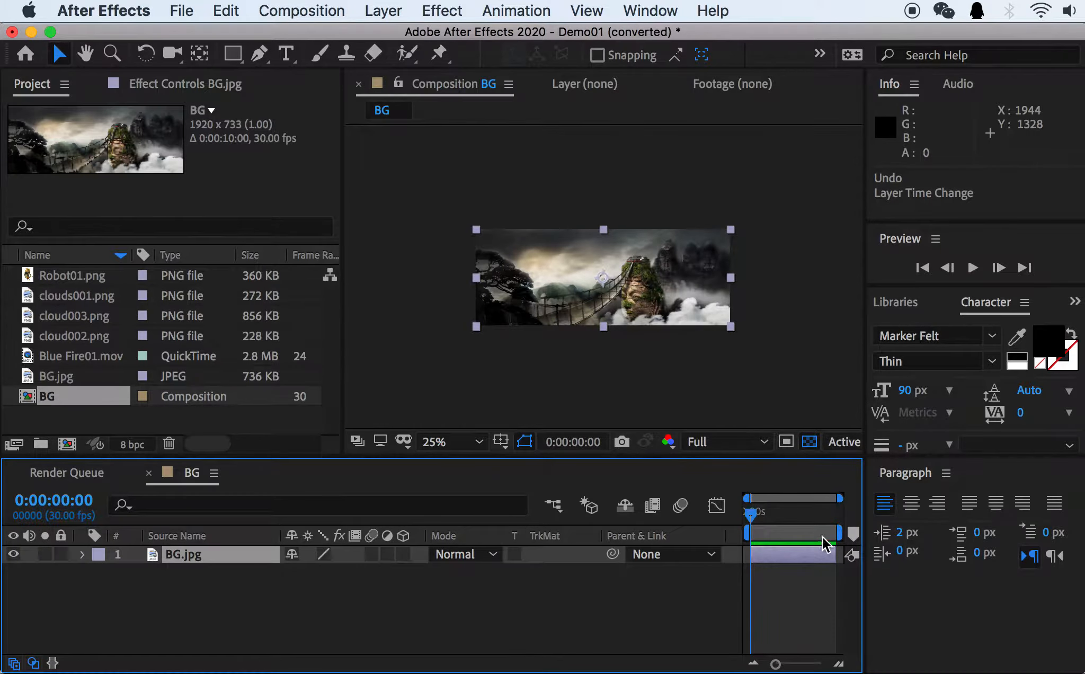
Move the current time to 0:00:05:28 and hide the timeline's Switches and Modes columns.
drag(769, 515, 764, 518)
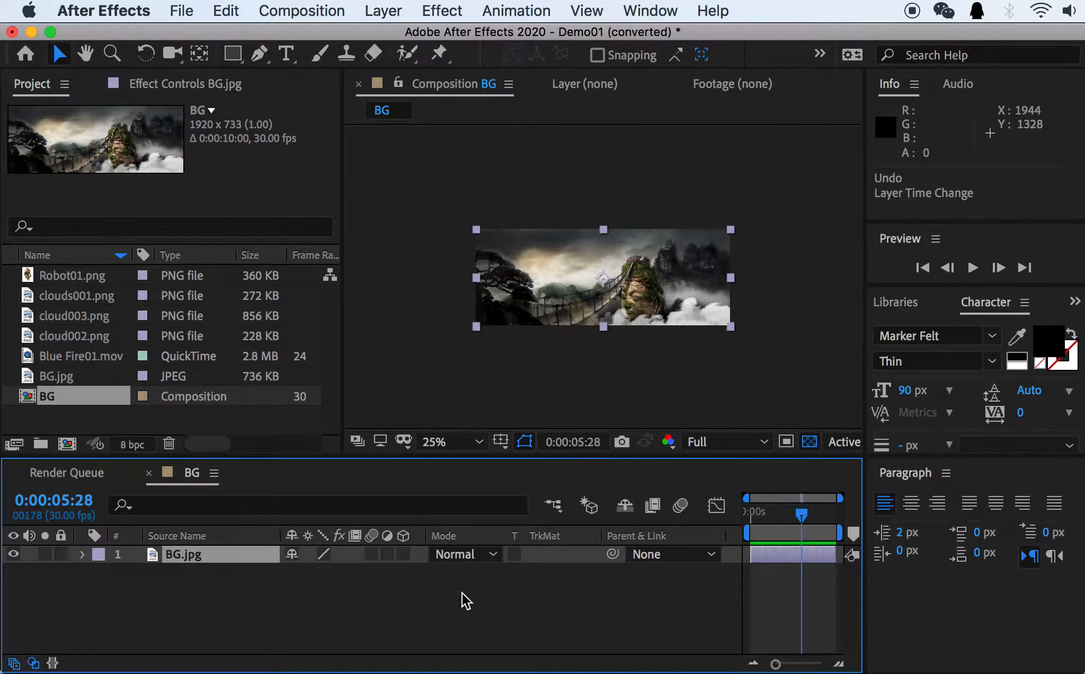
right_click(477, 533)
mouse_move(525, 606)
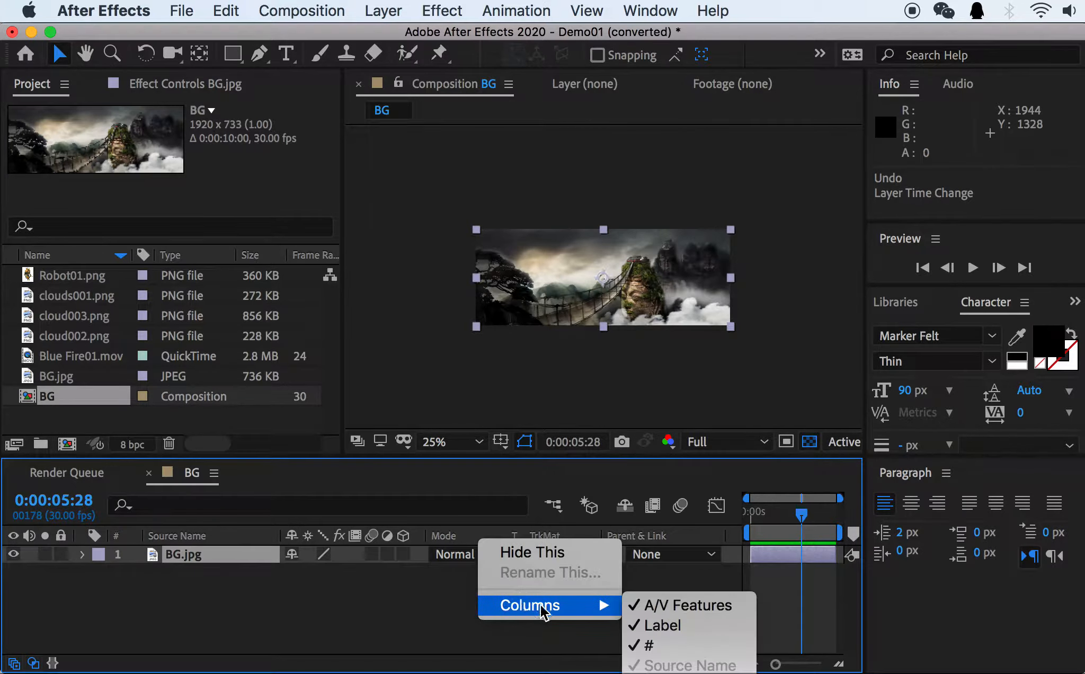
click(533, 547)
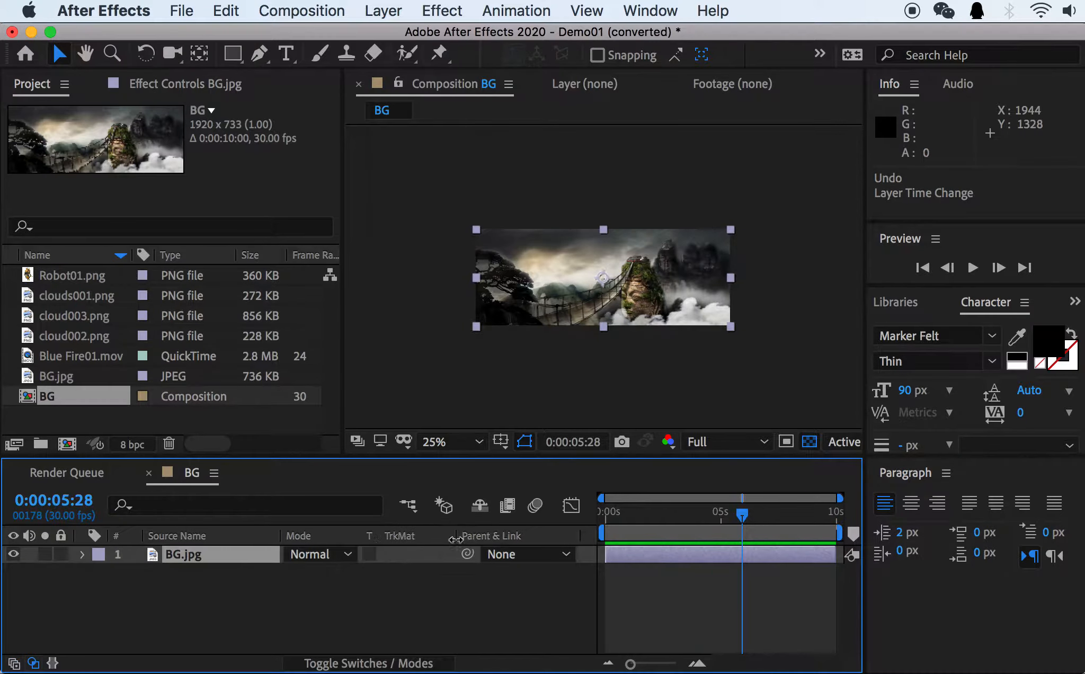
right_click(418, 540)
mouse_move(525, 609)
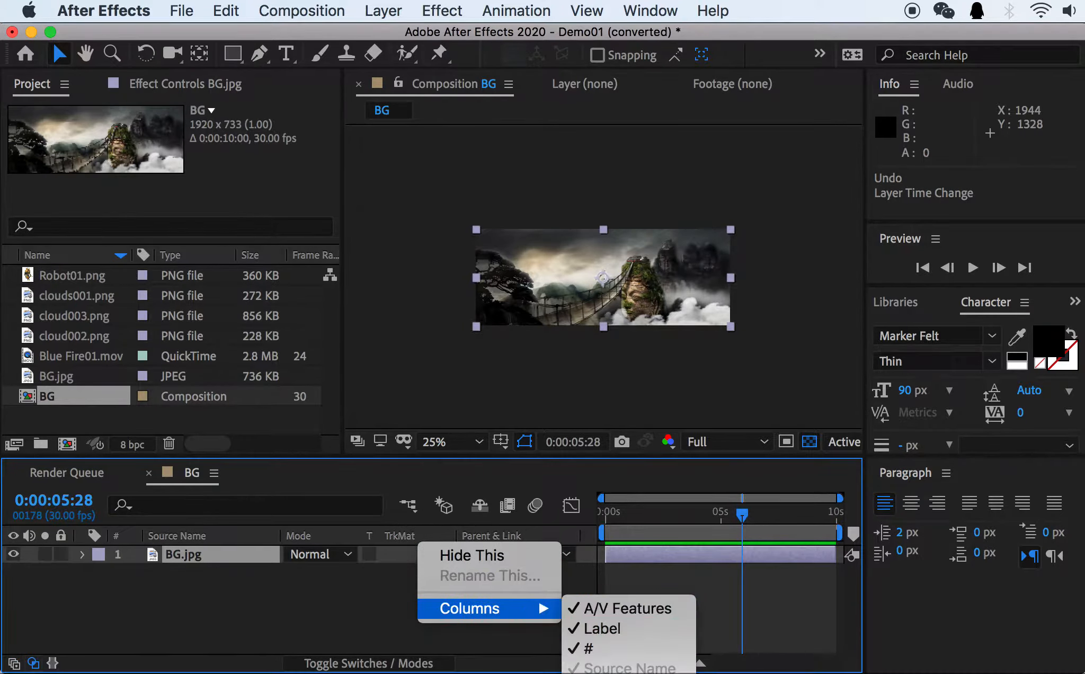
click(480, 555)
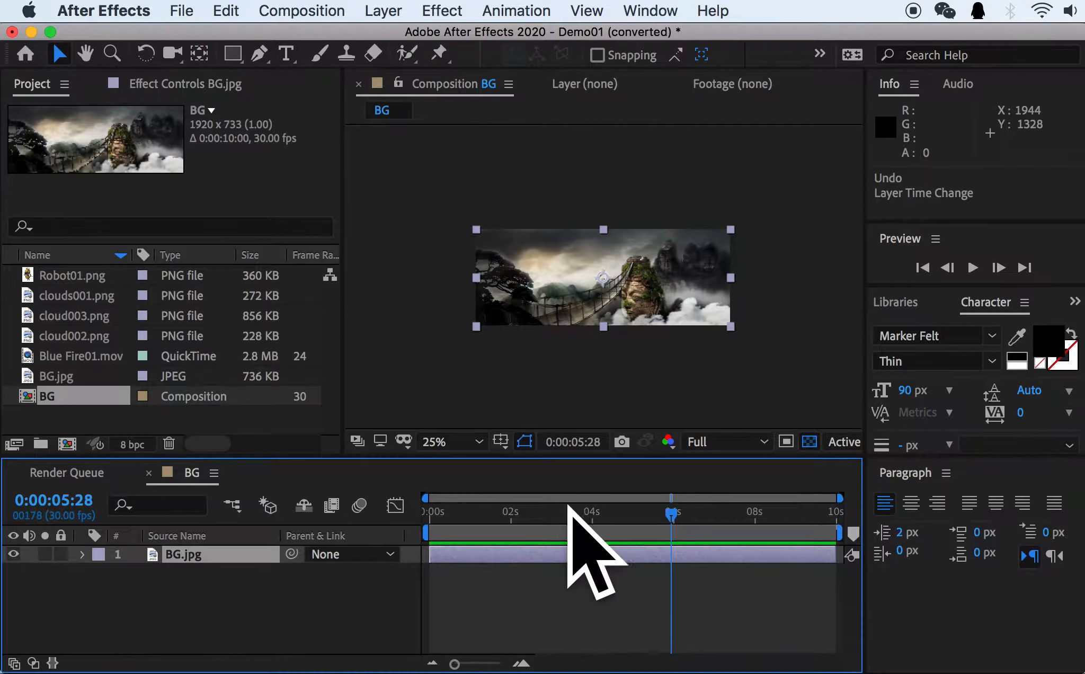
Move the current time back to 0:00:00:01 and scrub it forward through 0:00:00:20 to 0:00:00:29.
drag(672, 513, 430, 514)
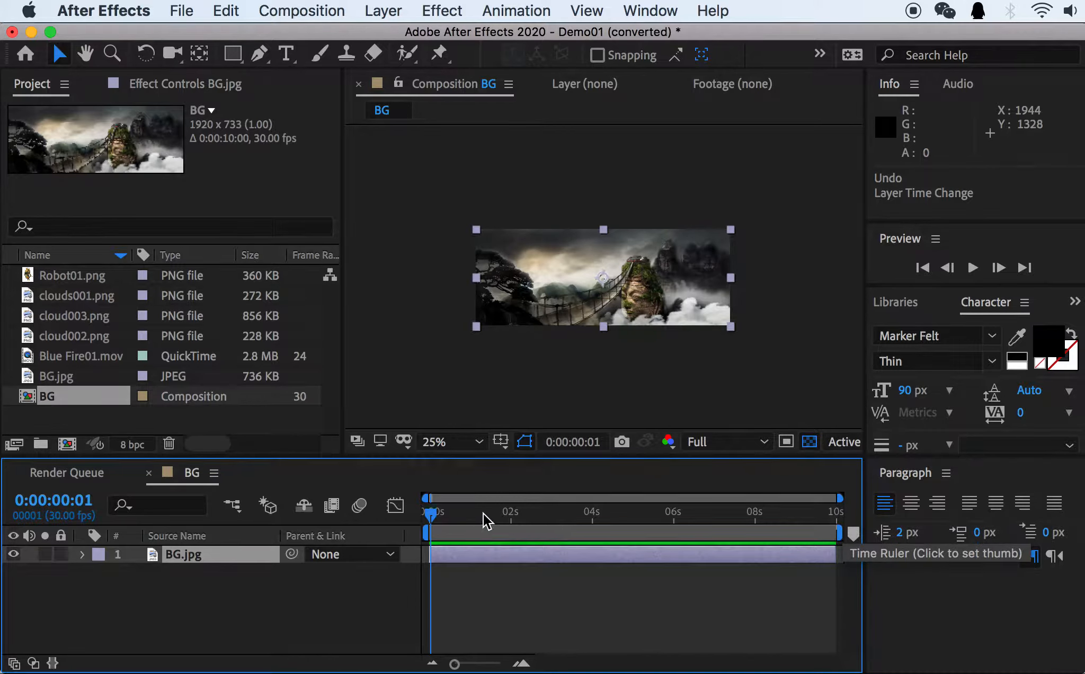
drag(451, 516, 457, 515)
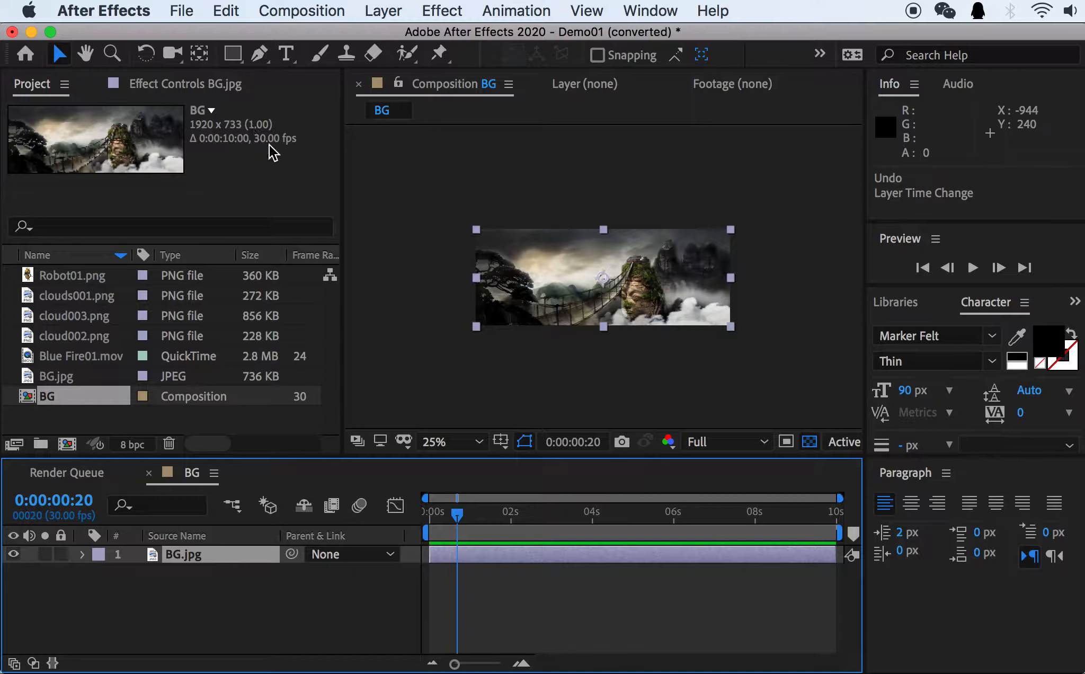
click(469, 514)
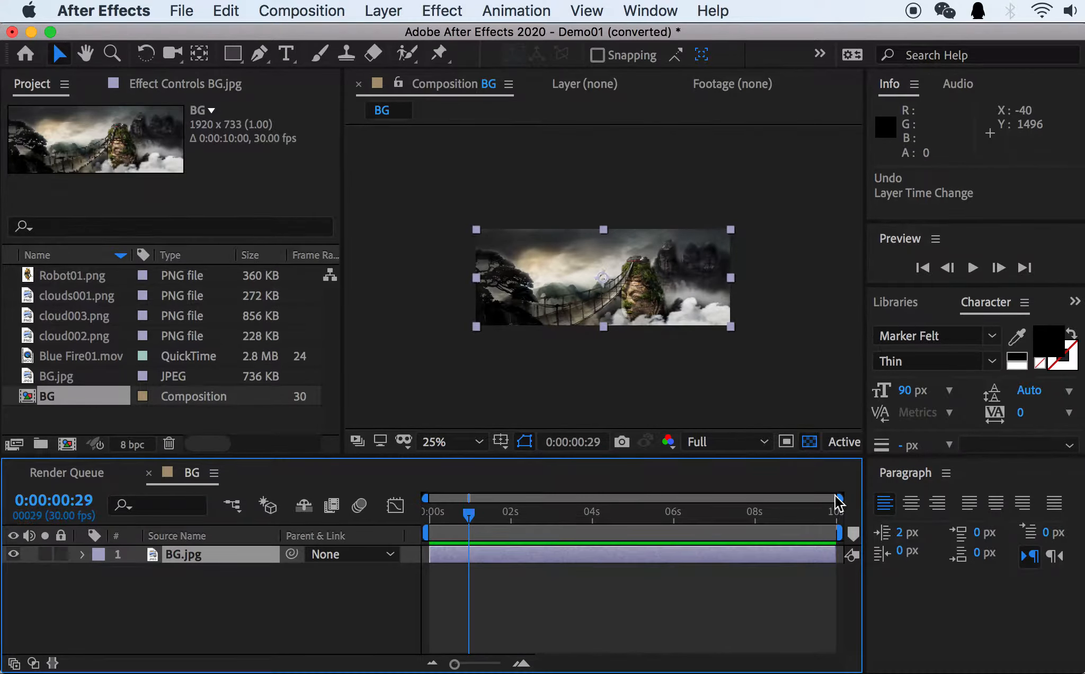
Show only the first 0:00:01:04 in the timeline and step through frames around one second, stopping at 0:00:01:00.
drag(840, 498, 475, 488)
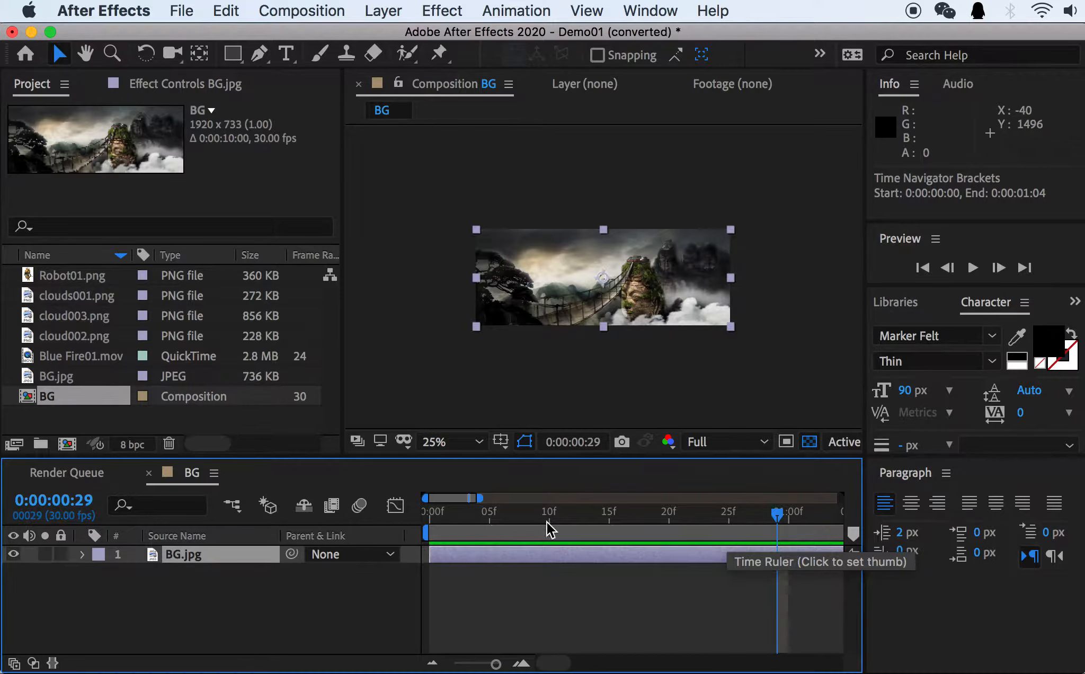
drag(778, 514, 811, 516)
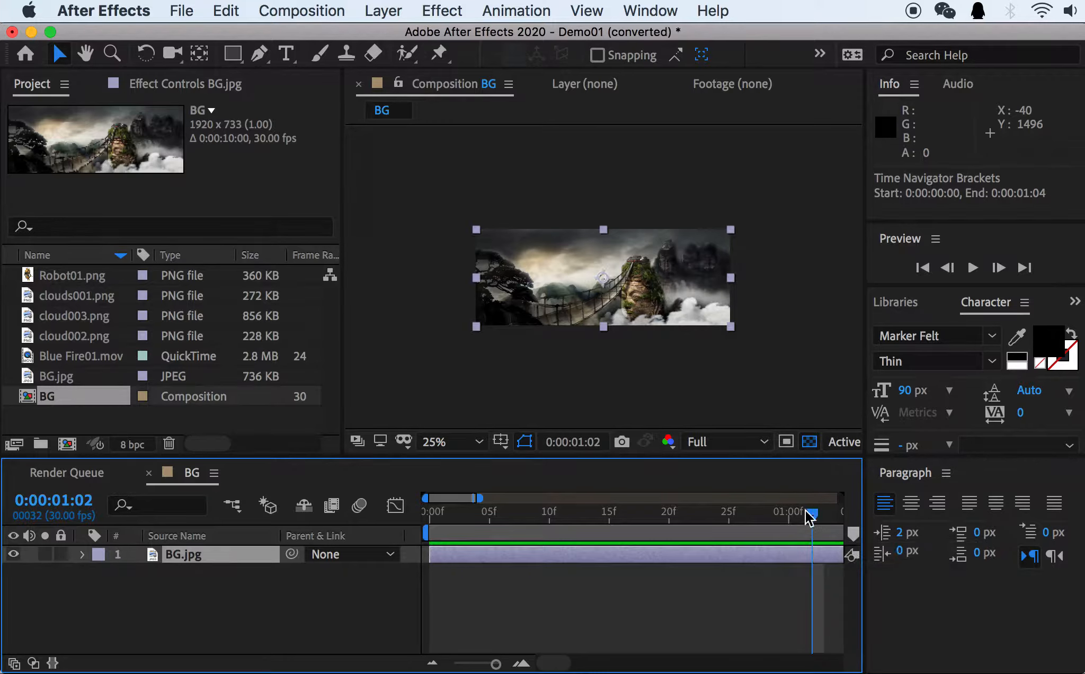
drag(803, 514, 764, 515)
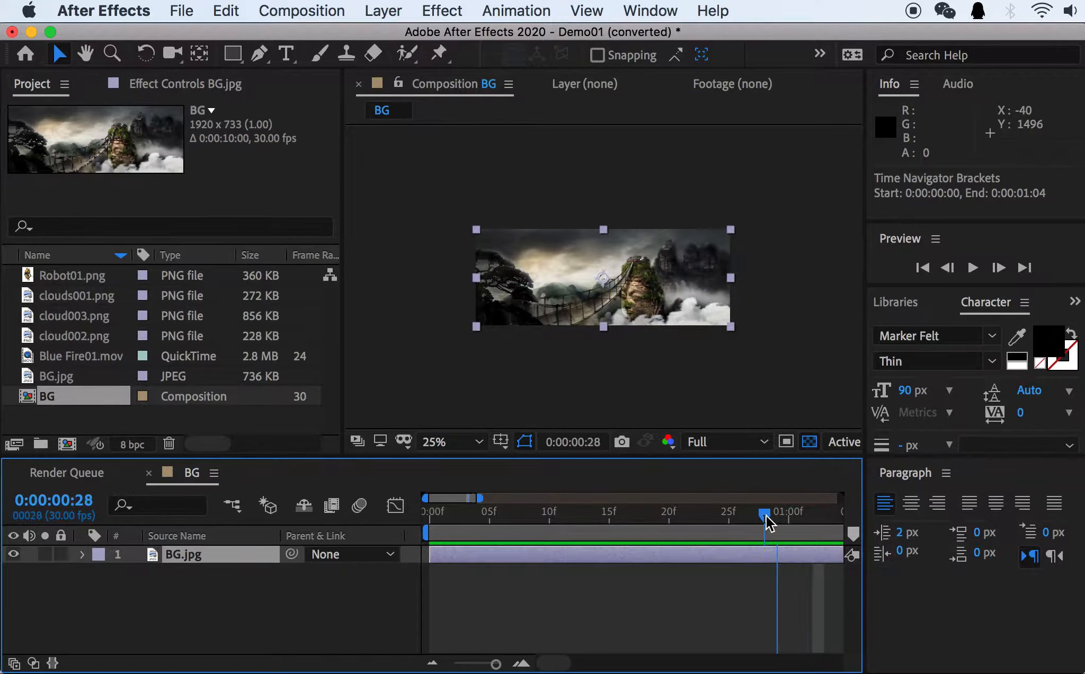
click(794, 519)
key(Page_Up)
key(Page_Up)
key(Page_Up)
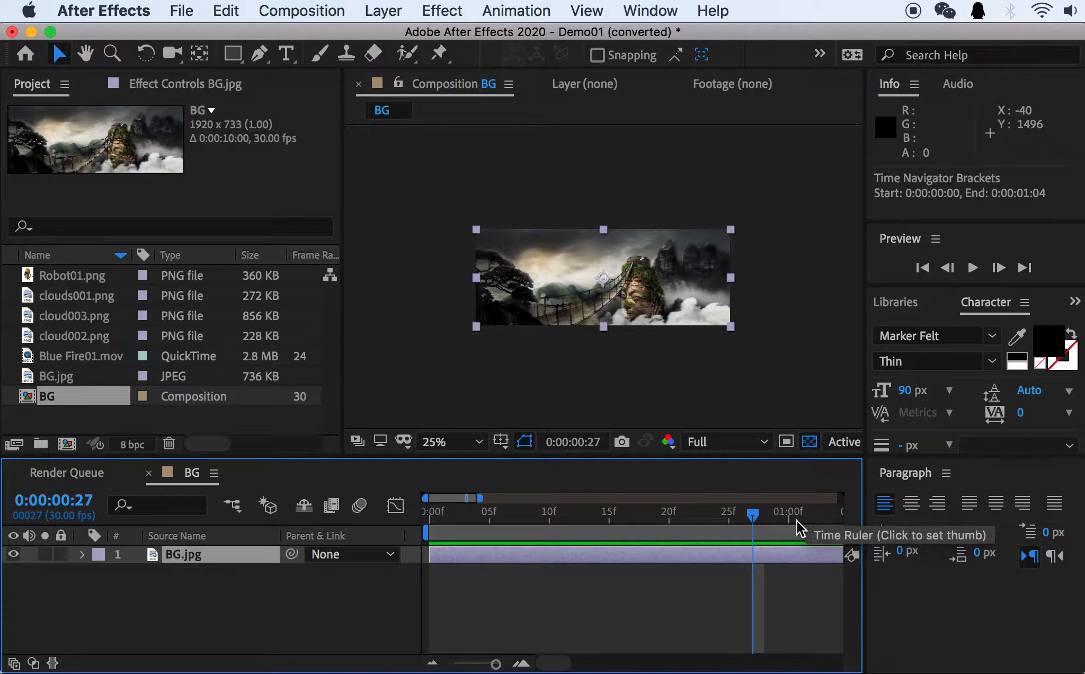
click(786, 517)
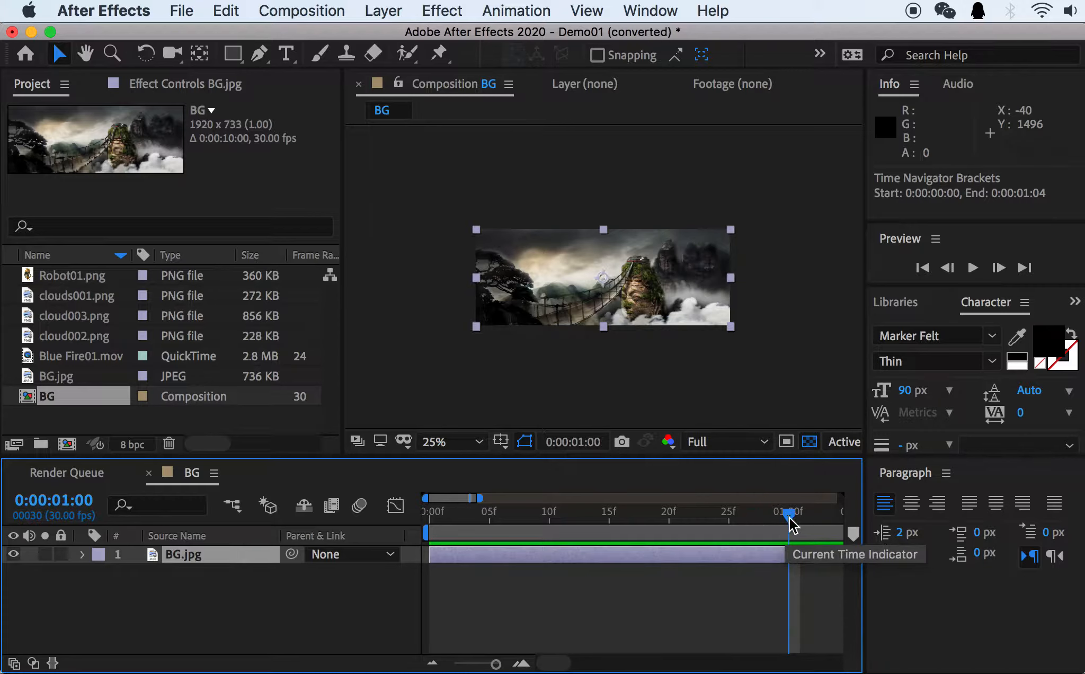
Scrub the current time to 0:00:00:29 and advance it one frame to 0:00:01:00.
click(729, 517)
drag(729, 517, 776, 529)
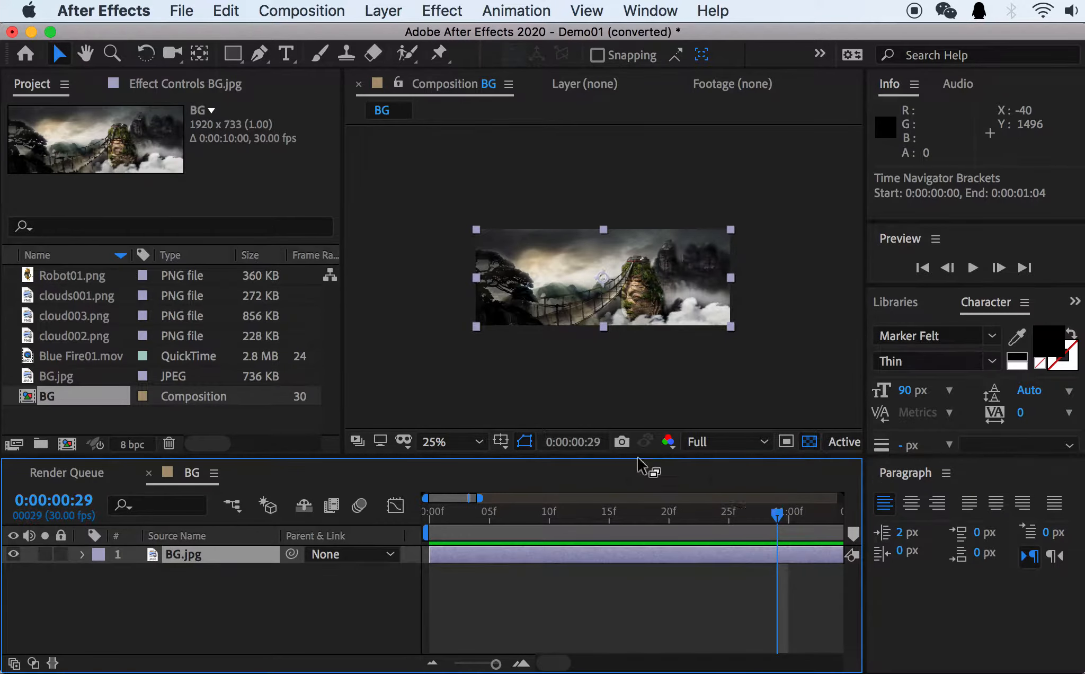
click(787, 515)
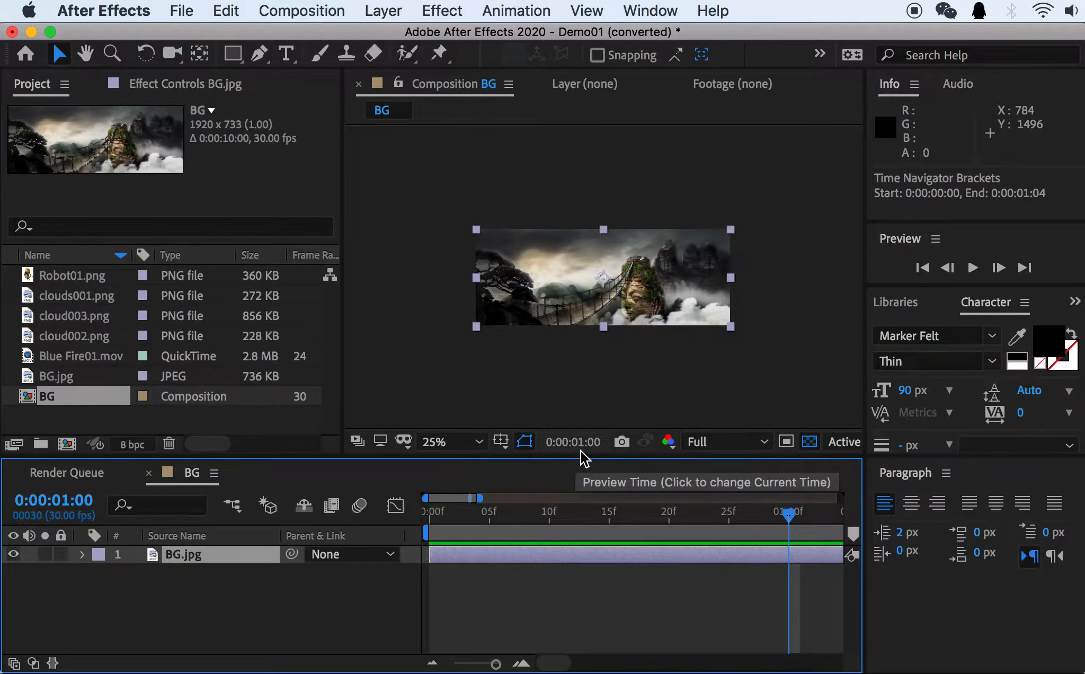
Show the full 10-second range in the timeline and scrub the current time through 0:00:02:01 and 0:00:07:01 to 0:00:04:29.
drag(472, 515, 922, 481)
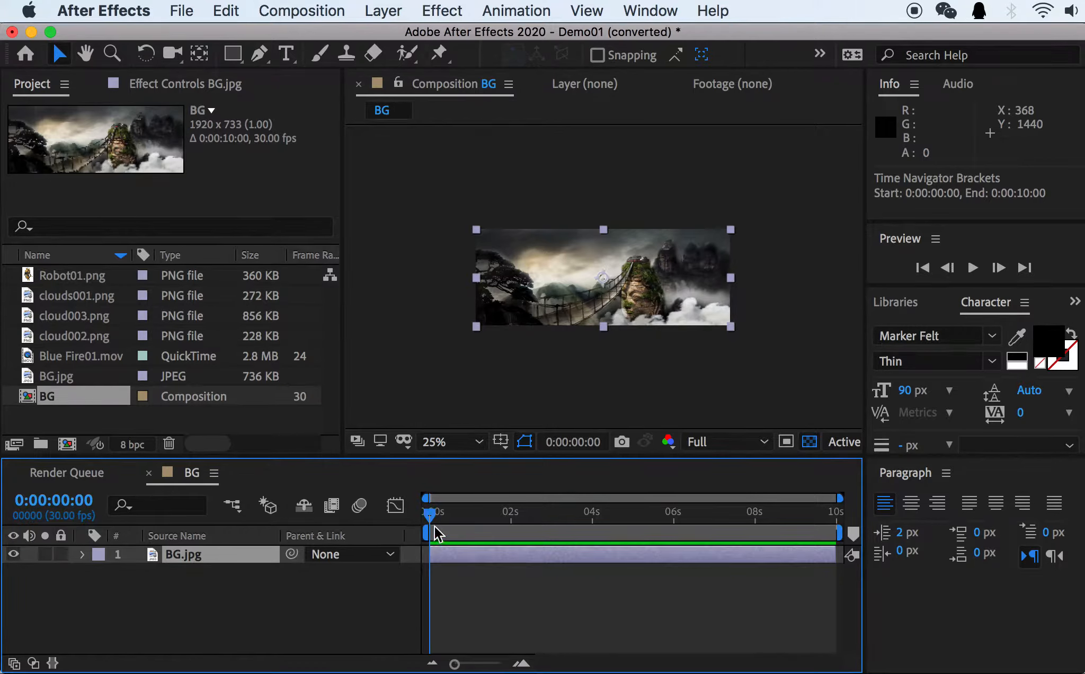
drag(430, 514, 512, 517)
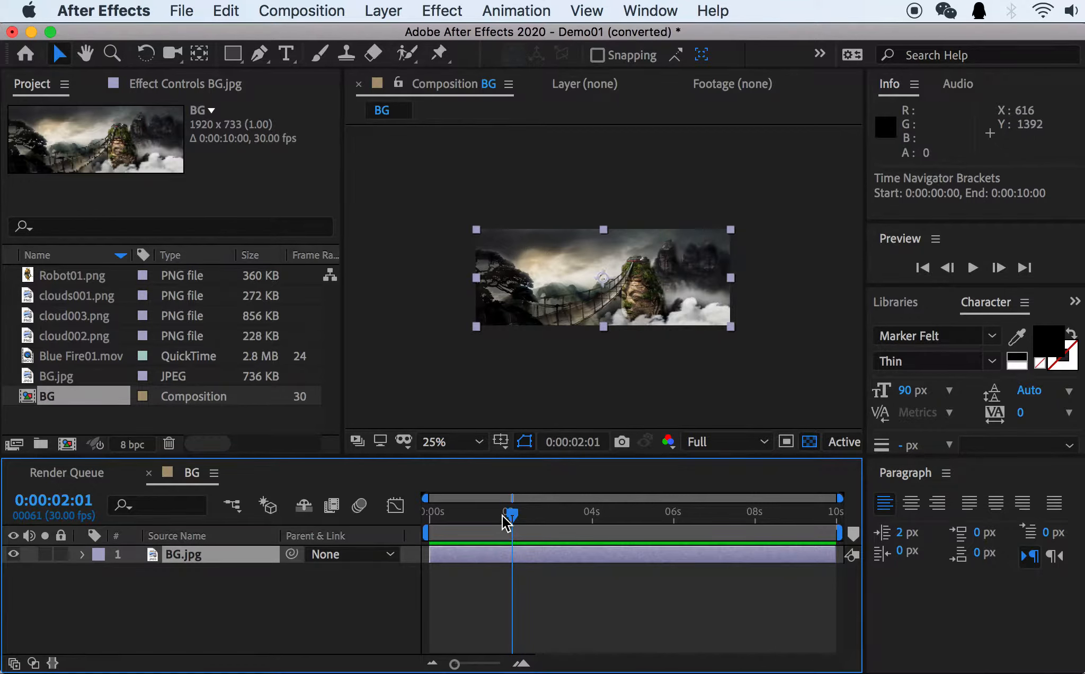
drag(510, 515, 716, 525)
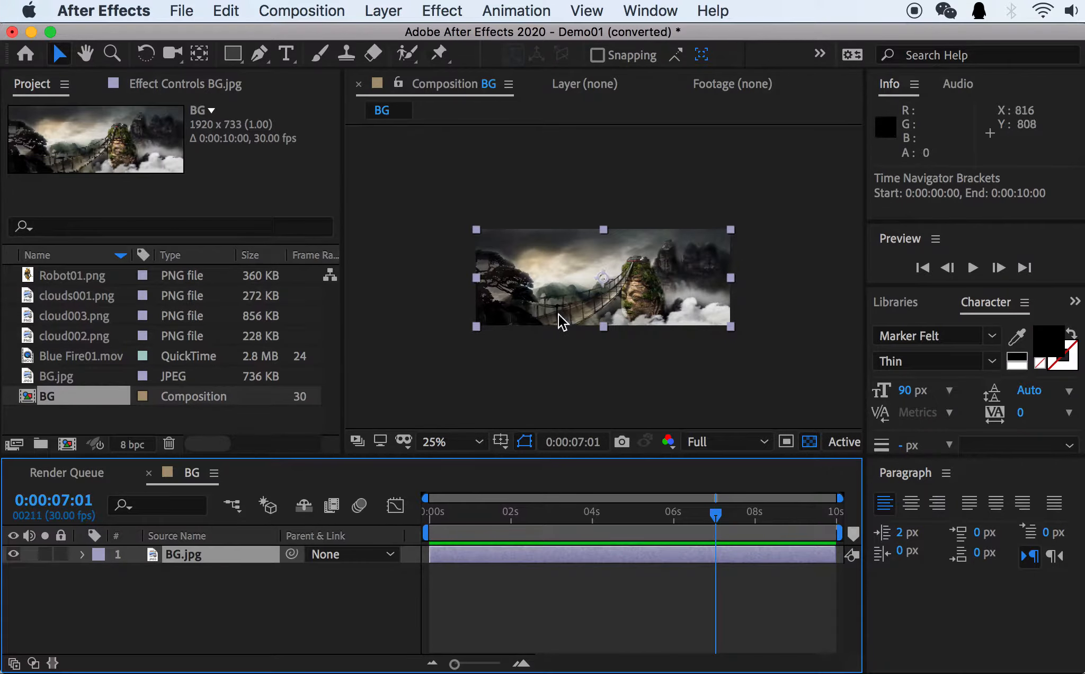
click(592, 520)
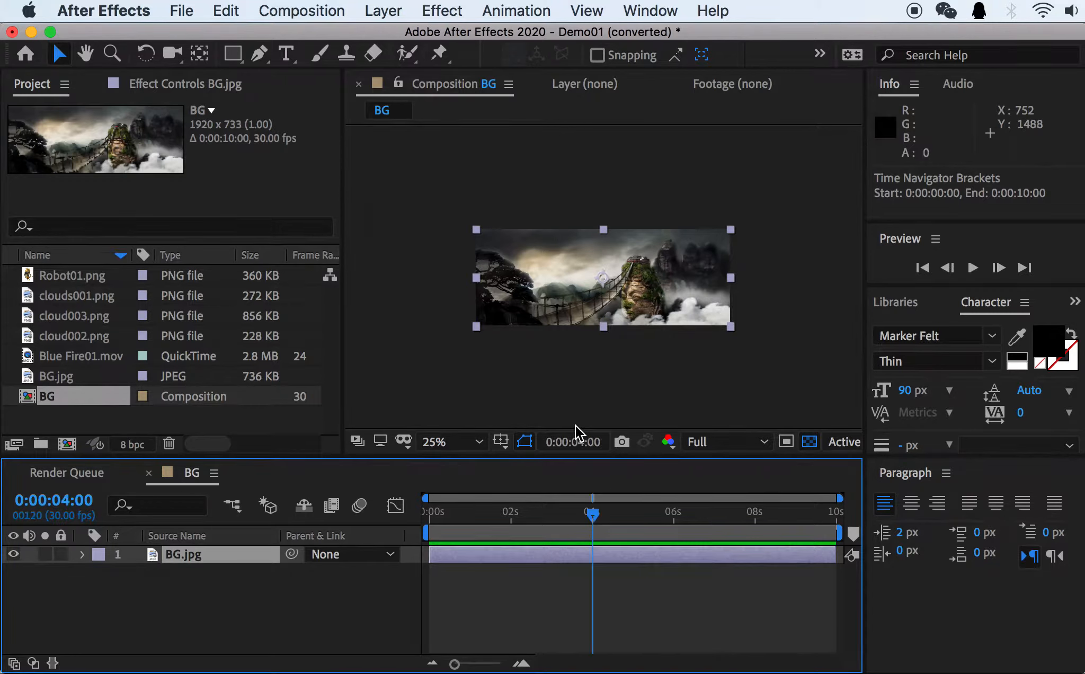
click(632, 512)
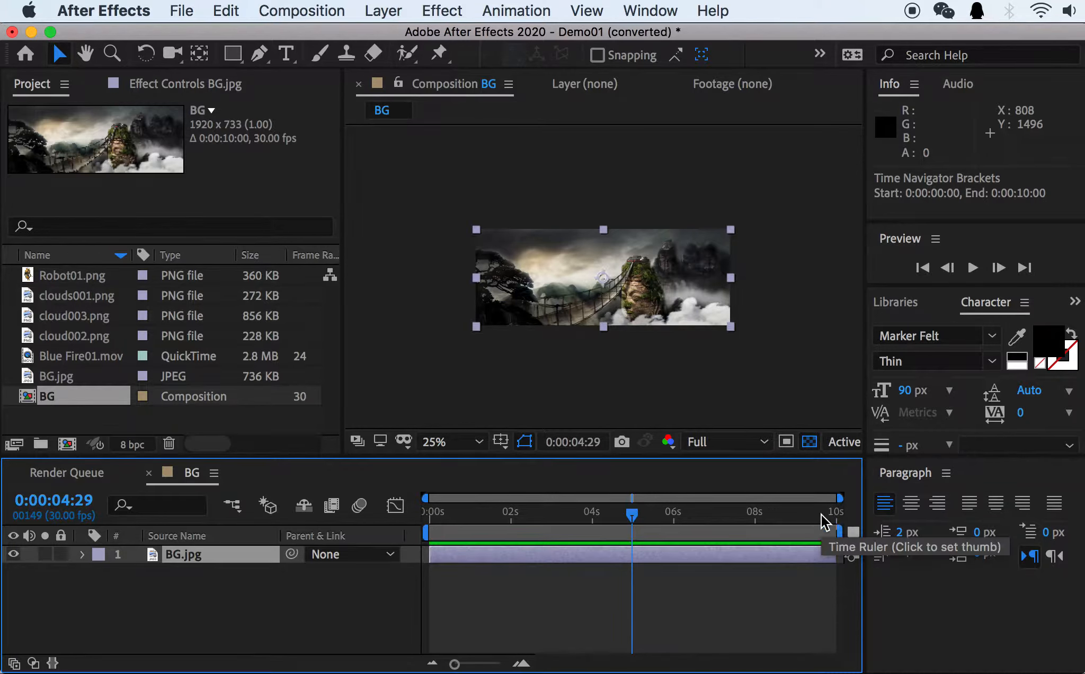
Open the BG composition's settings and examine its width, height, frame rate and duration.
right_click(53, 400)
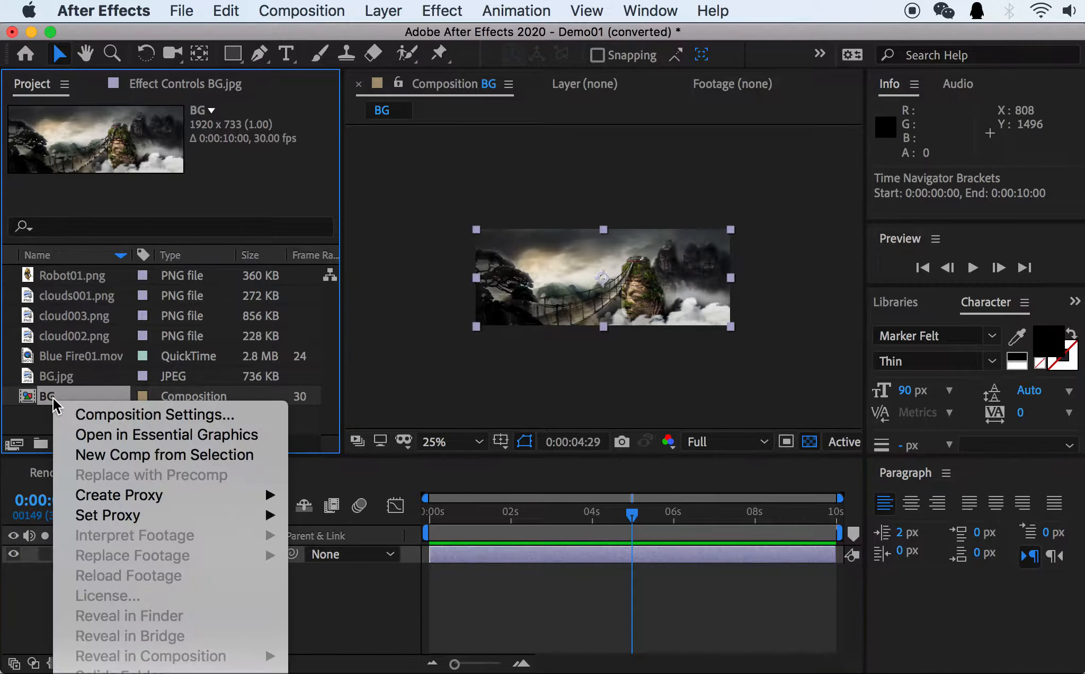
click(146, 415)
drag(720, 144, 467, 66)
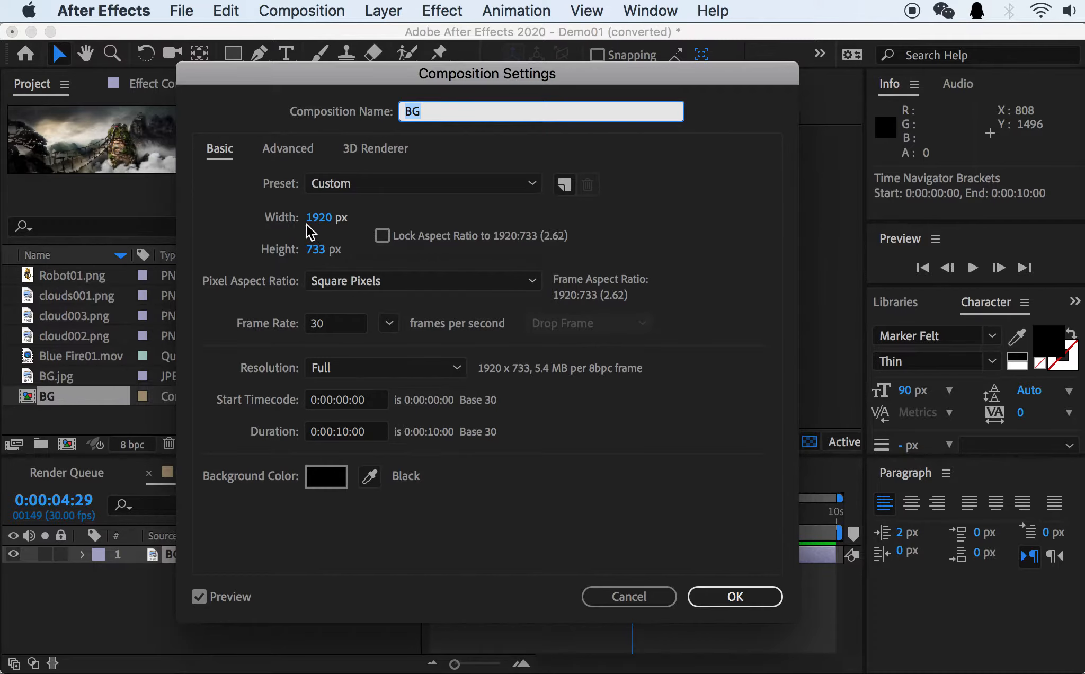
drag(338, 83, 865, 108)
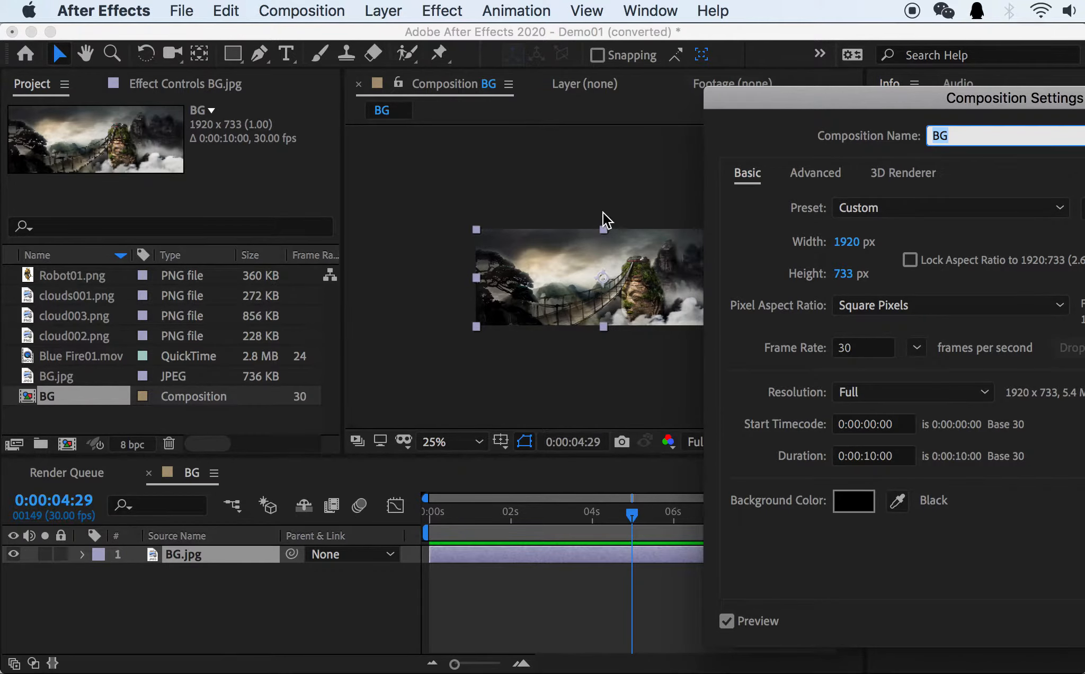
drag(773, 101, 466, 88)
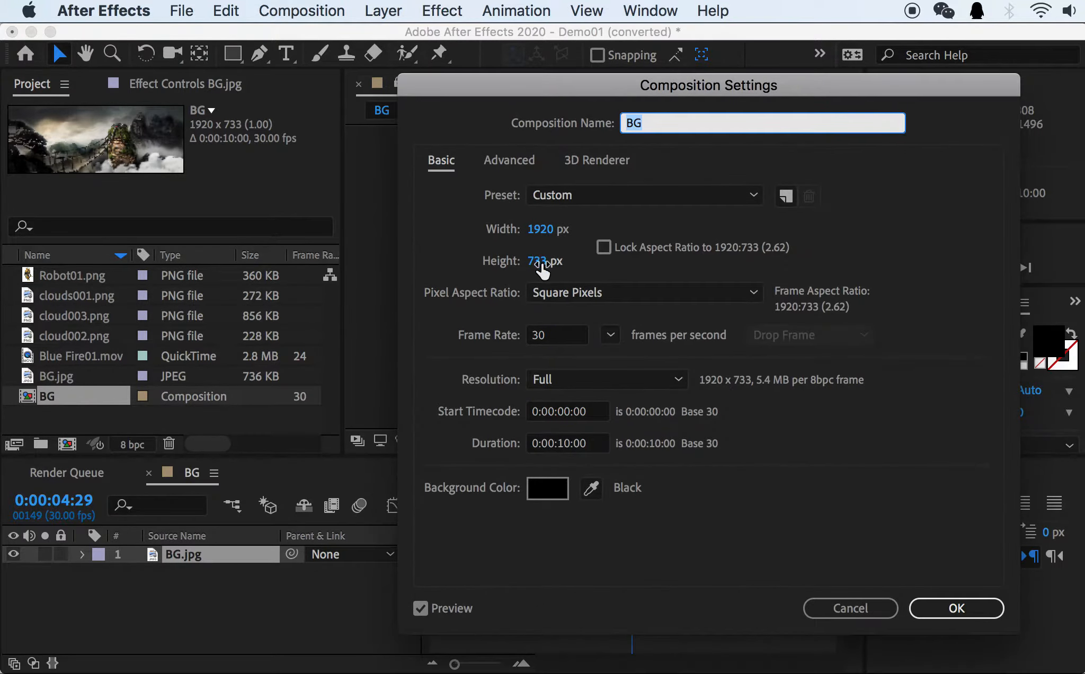
drag(532, 91, 507, 105)
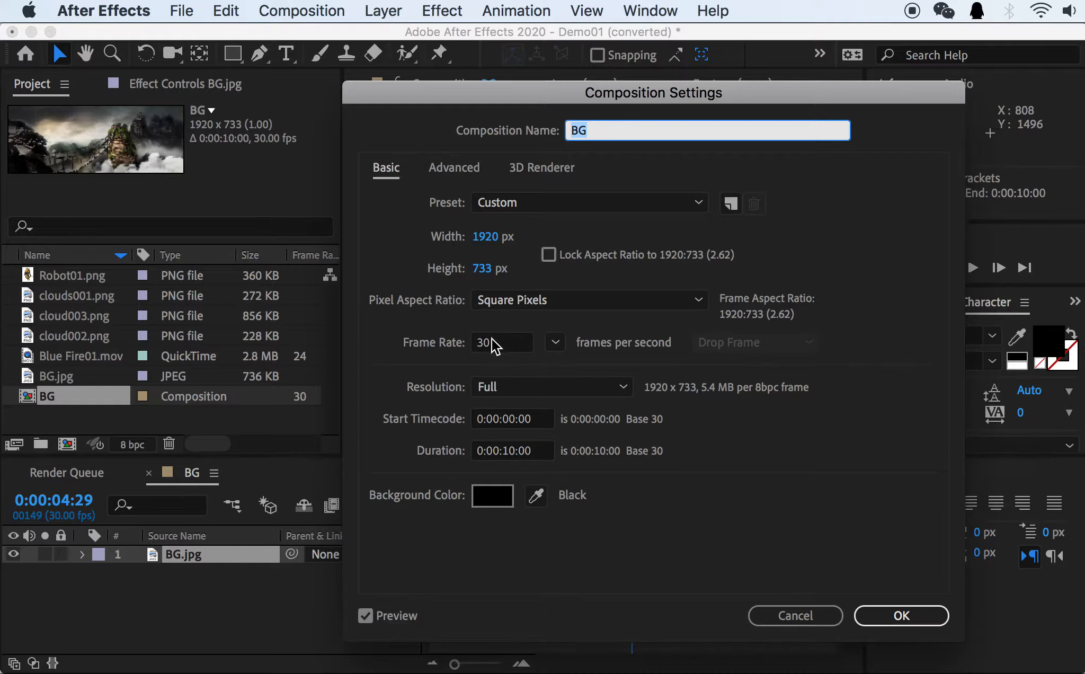
Set the BG composition's duration to 0:00:20:00 and apply the settings.
click(506, 452)
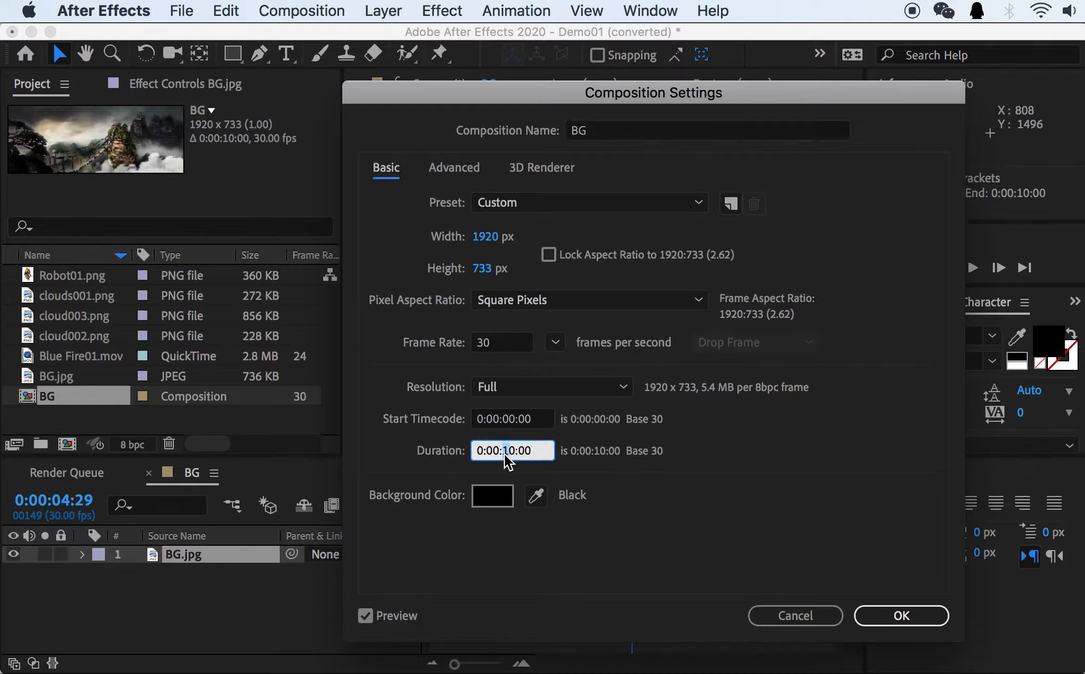
text(2)
click(546, 551)
drag(684, 89, 228, 93)
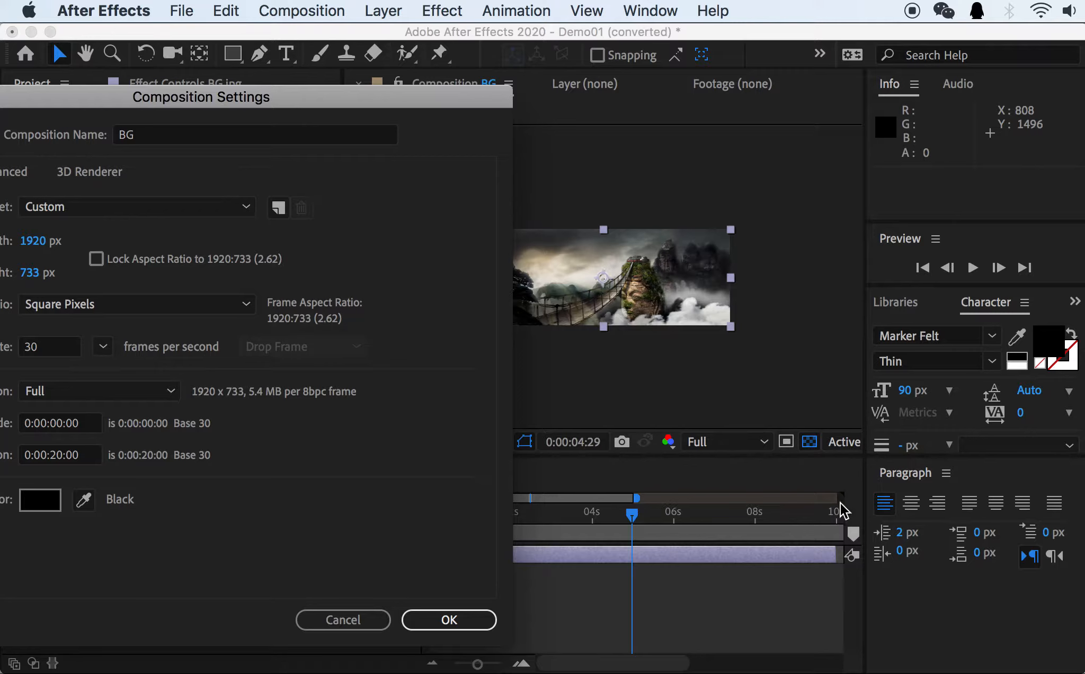
click(447, 621)
drag(633, 498, 561, 489)
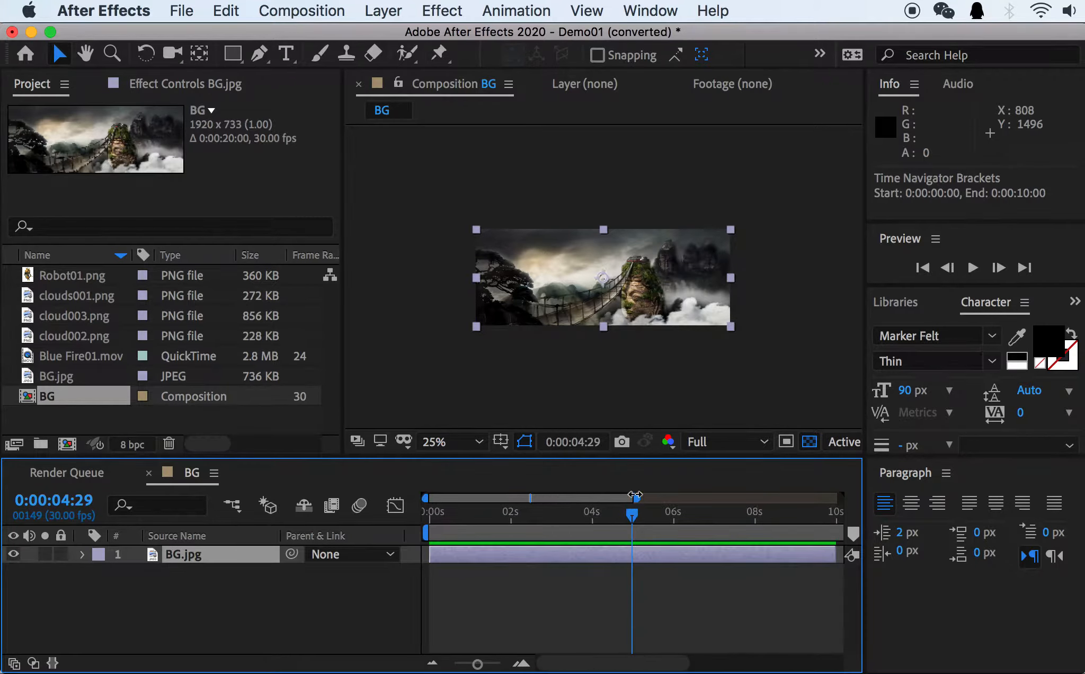
Show the full 20-second range, extend the BG.jpg layer to the composition's end, and scrub the current time to 0:00:19:29.
drag(636, 496, 882, 485)
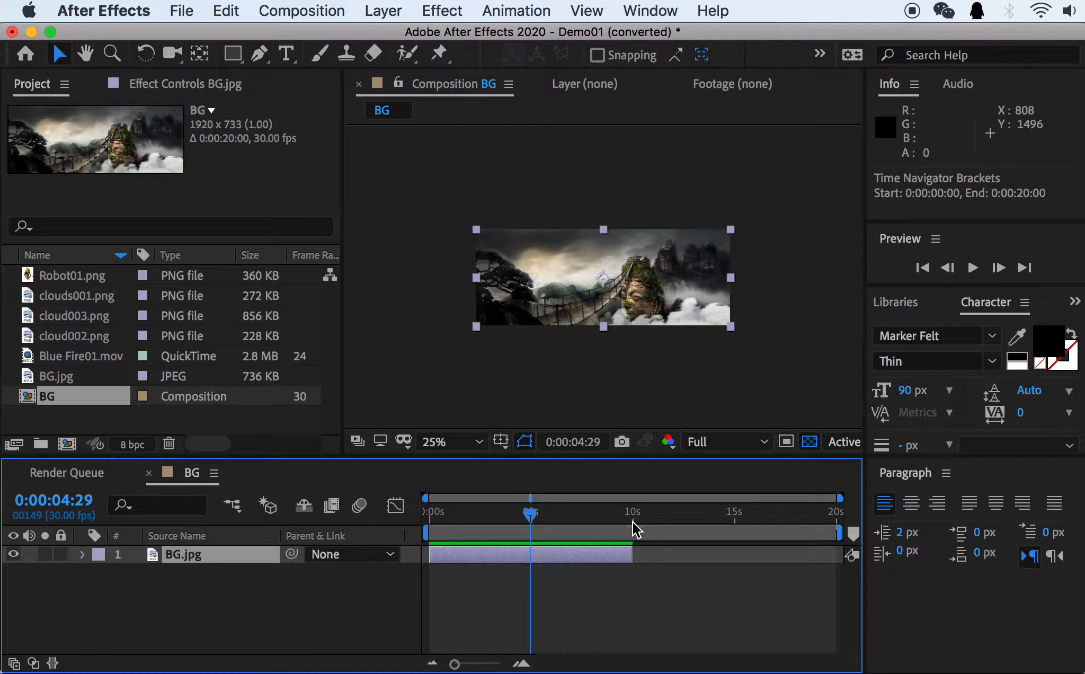
drag(630, 515, 614, 513)
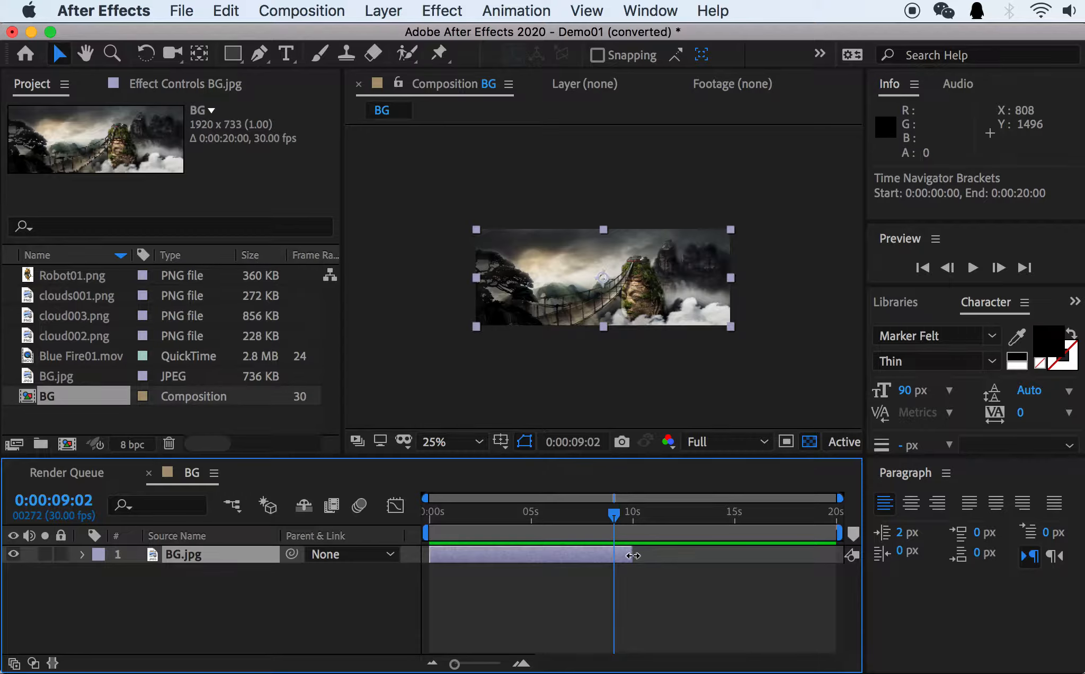
drag(634, 555, 838, 556)
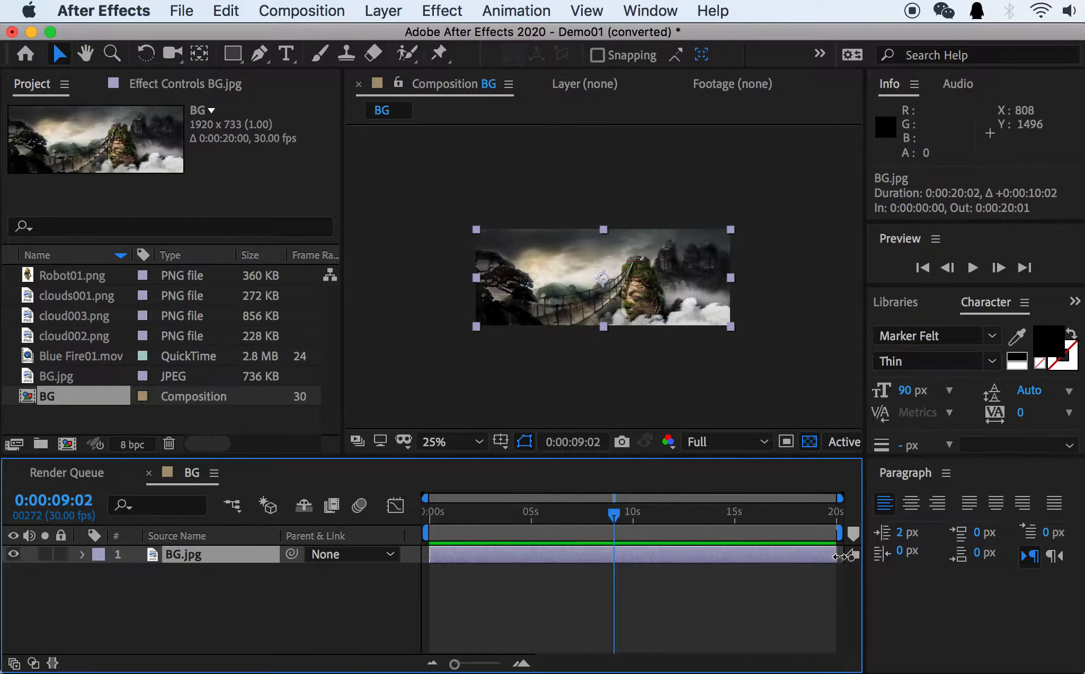
drag(610, 514, 847, 520)
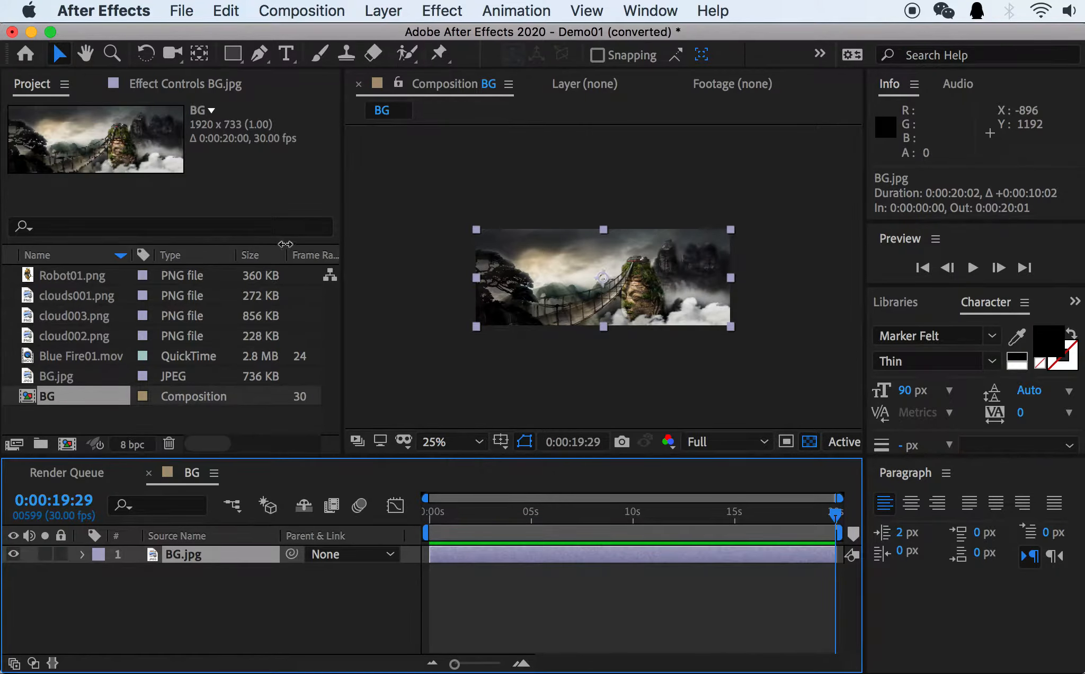
Create a new composition of 1920 × 733 px at 30 frames per second with a duration of 0:00:20:00.
click(300, 10)
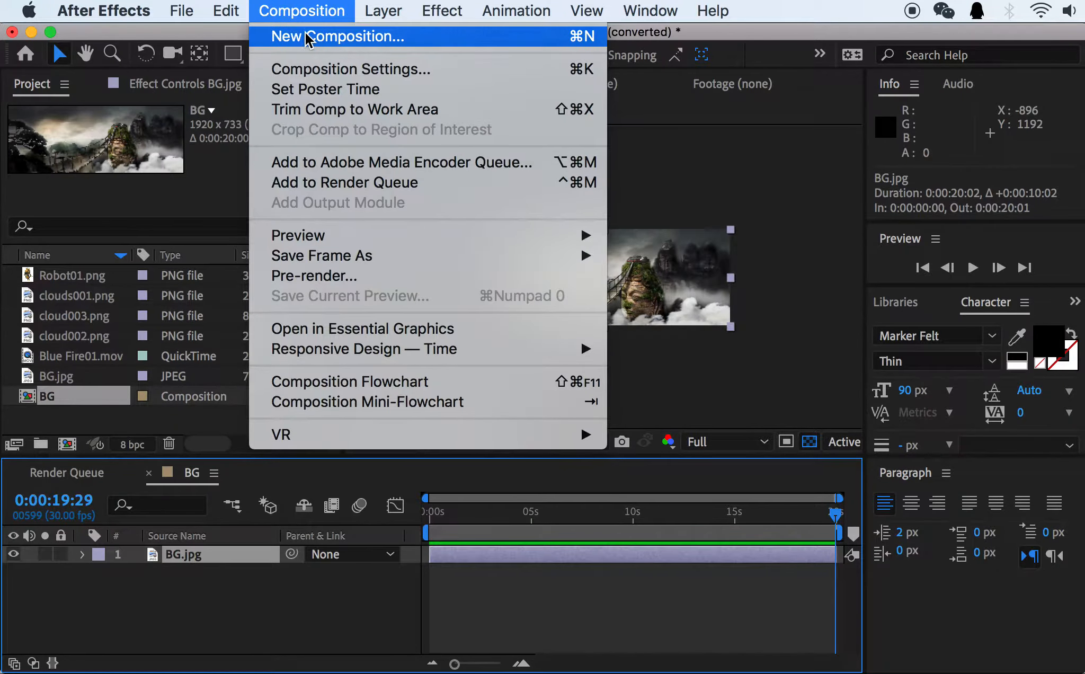
click(302, 34)
drag(190, 98, 550, 109)
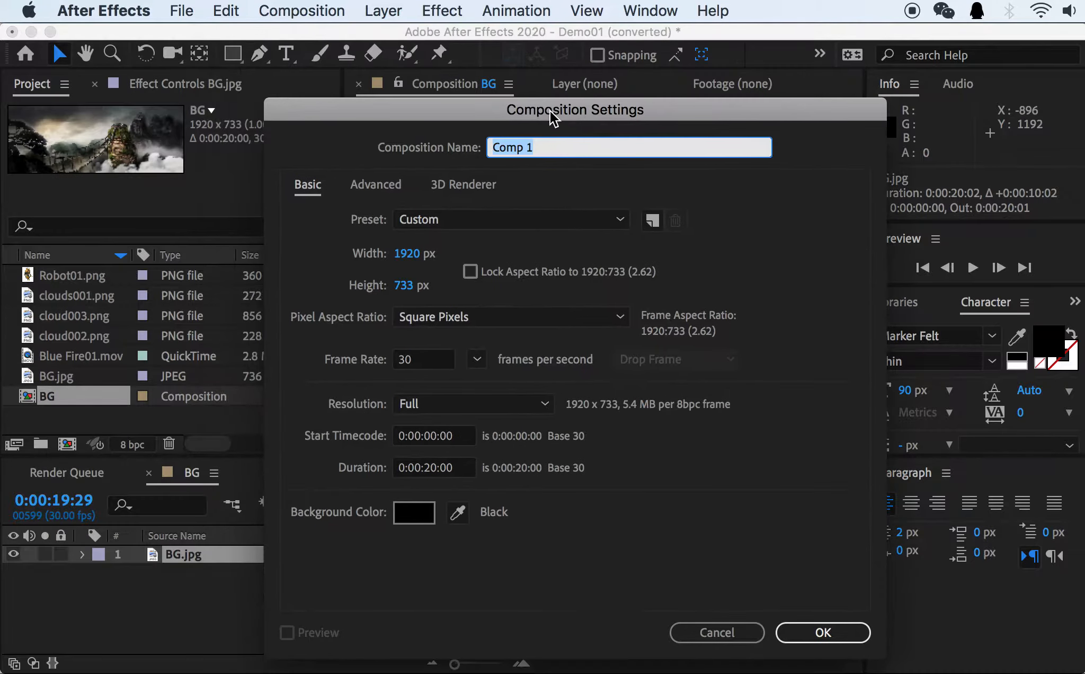
click(413, 260)
click(412, 284)
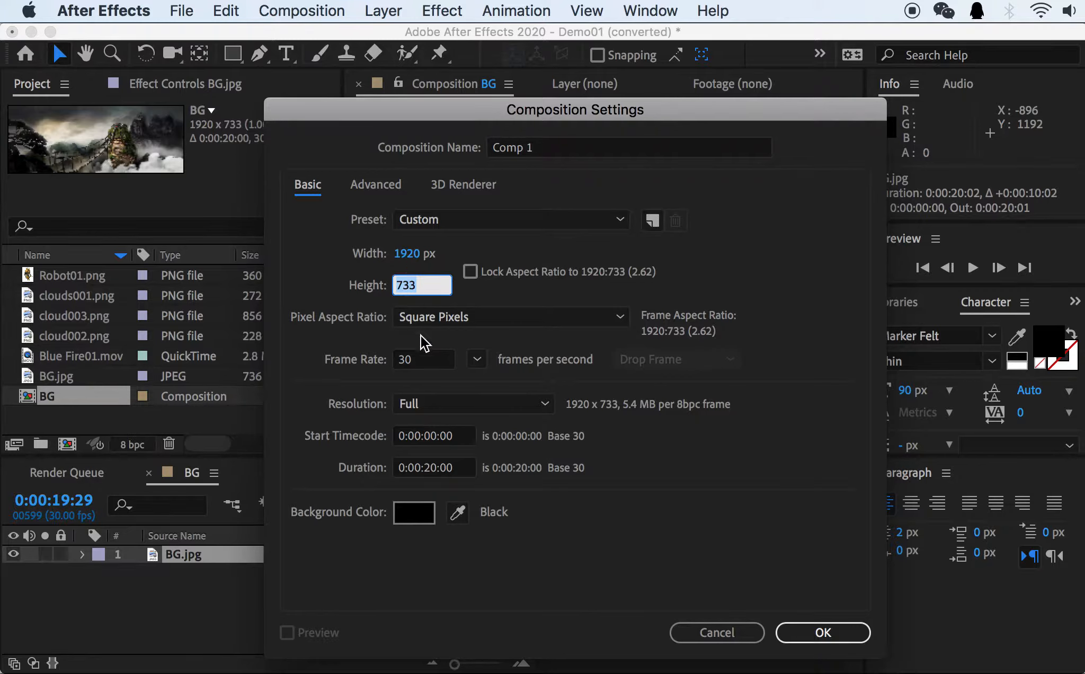
click(435, 469)
drag(433, 471, 426, 472)
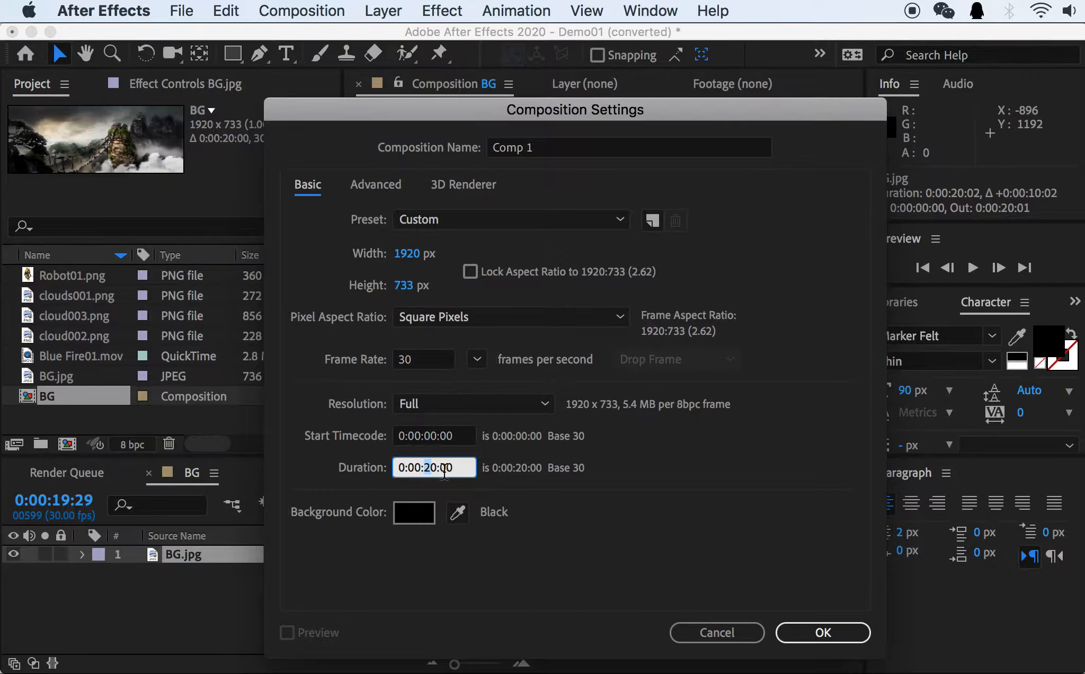
click(798, 630)
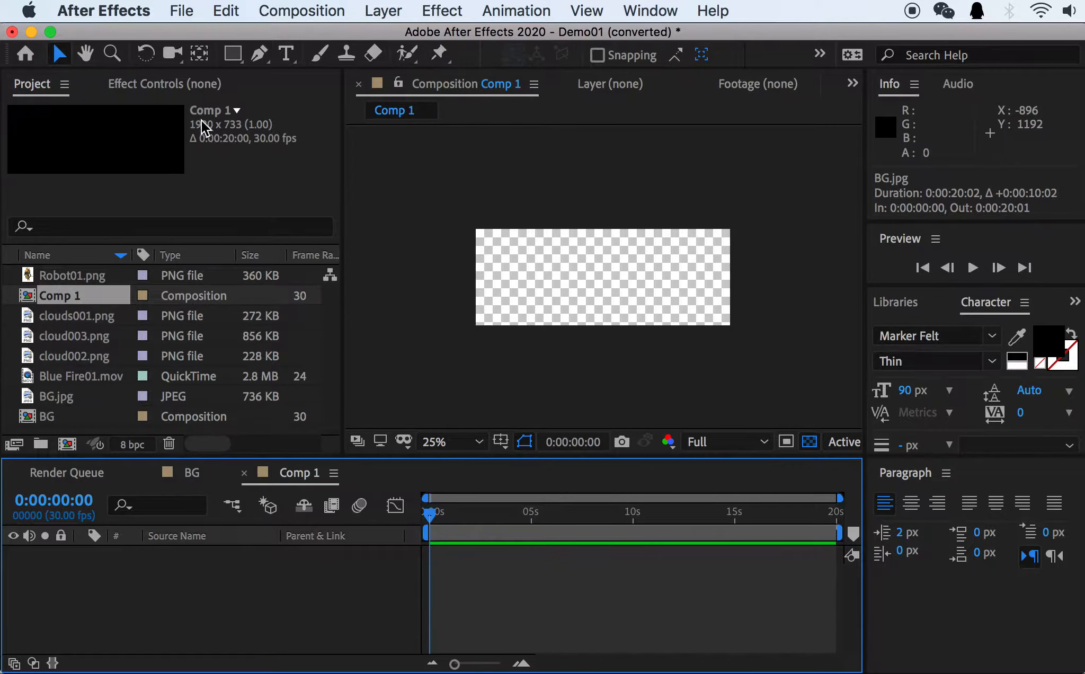
Add the BG.jpg footage as a layer in the Comp 1 timeline.
double_click(62, 295)
drag(434, 520, 395, 528)
drag(51, 397, 245, 592)
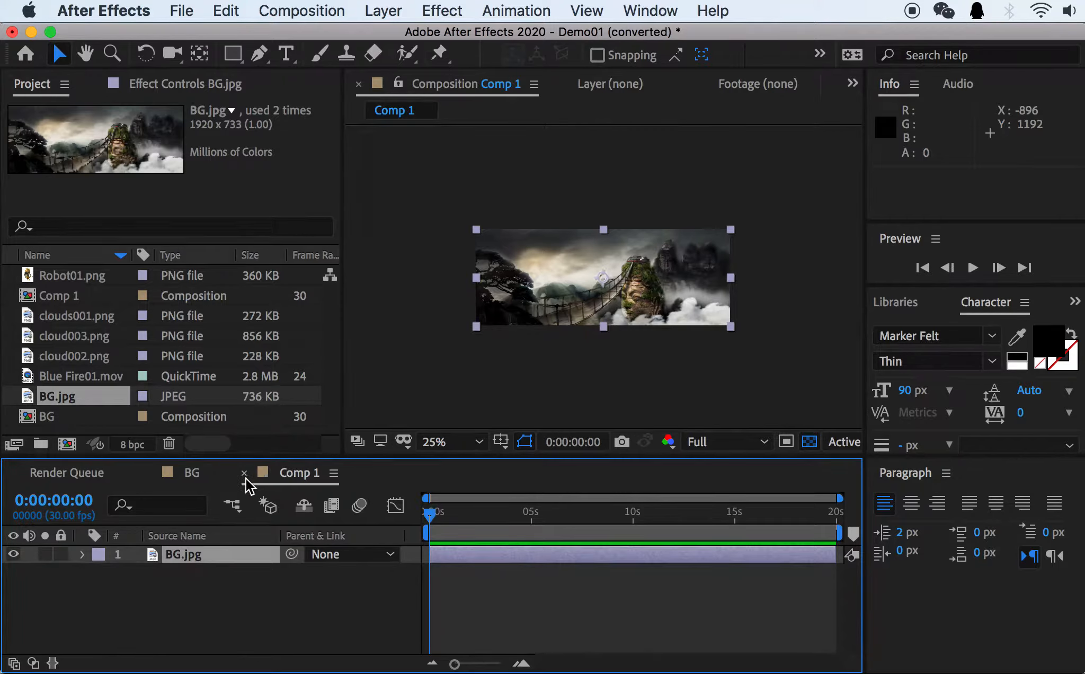
Return to the BG composition and compare its project details with those of the BG.jpg image.
click(205, 474)
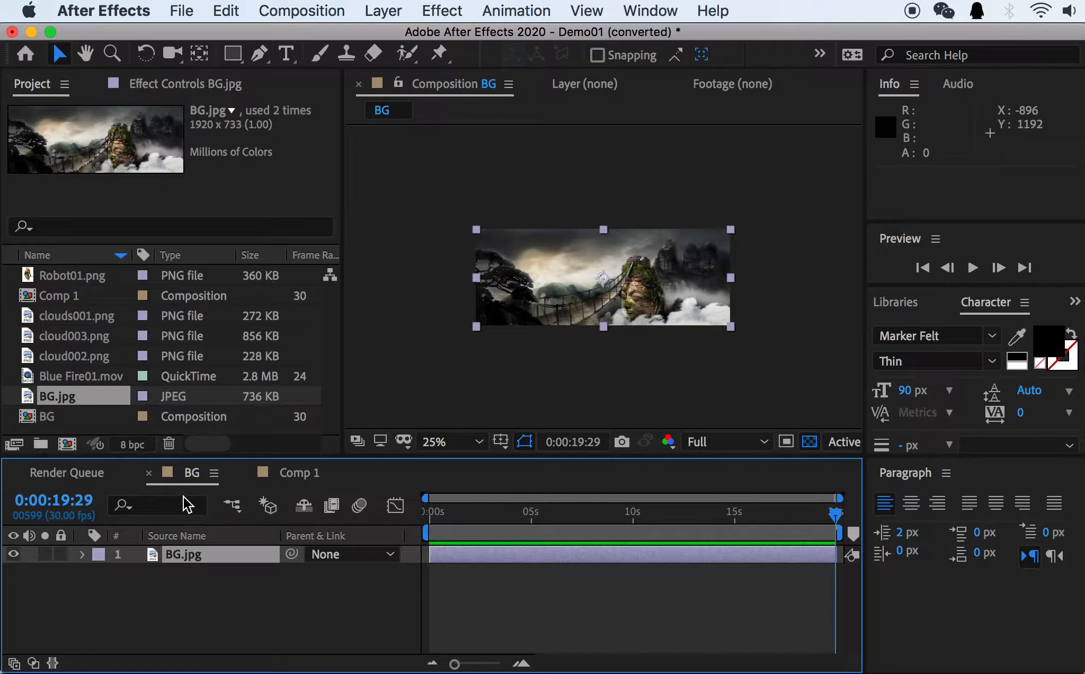
click(54, 419)
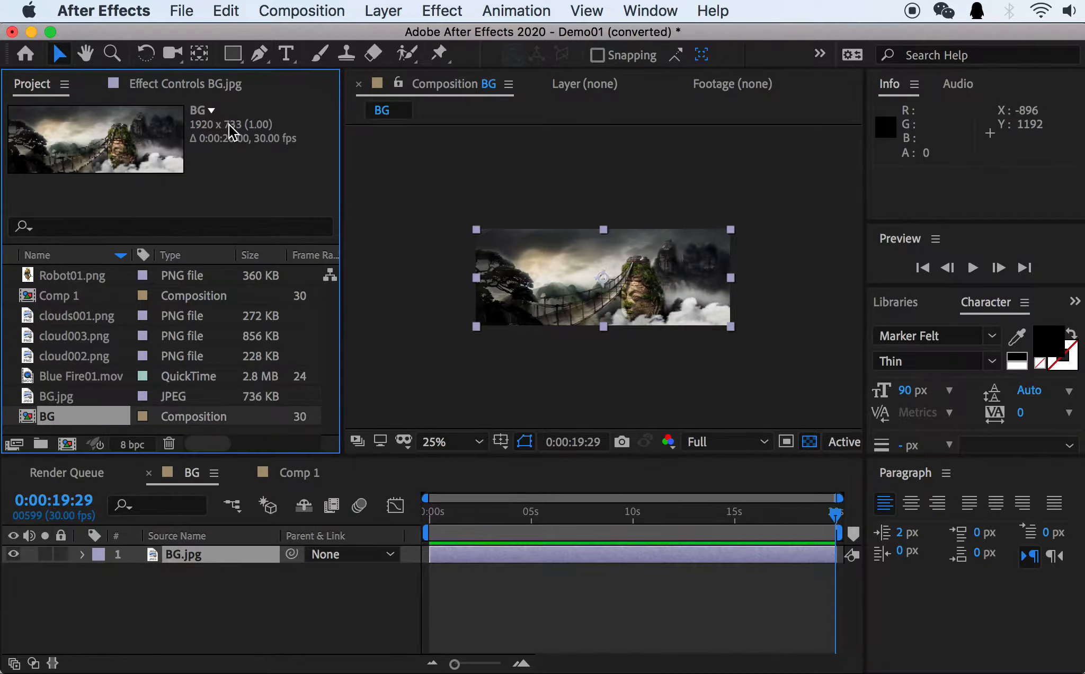
click(65, 399)
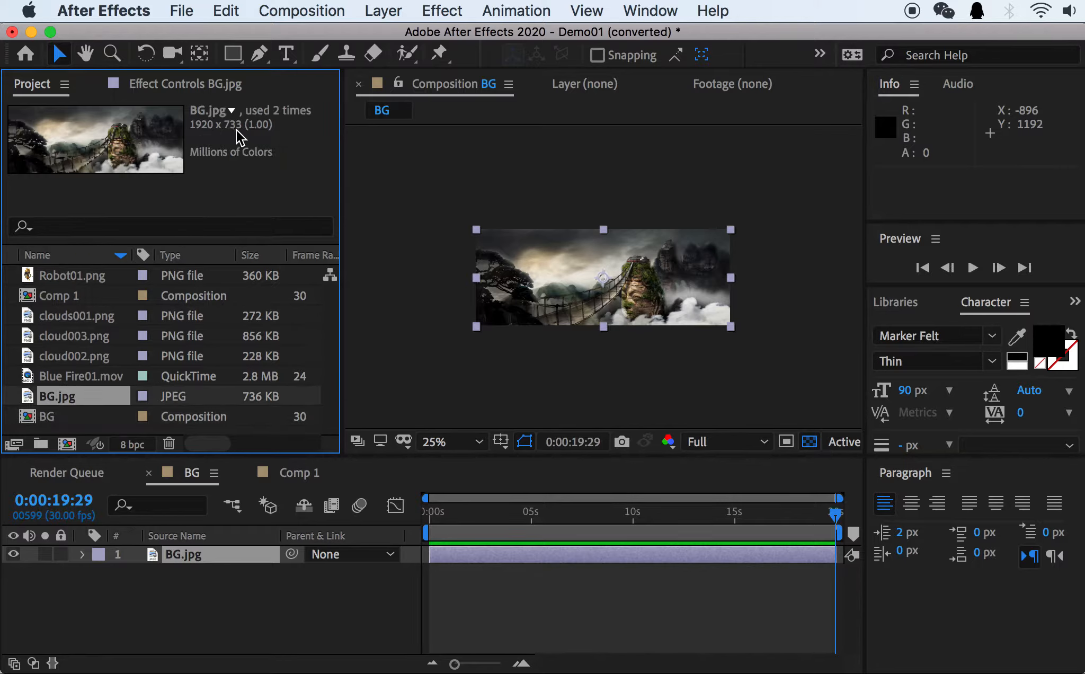
click(66, 431)
Close the Comp 1 timeline and delete that composition from the project.
click(287, 471)
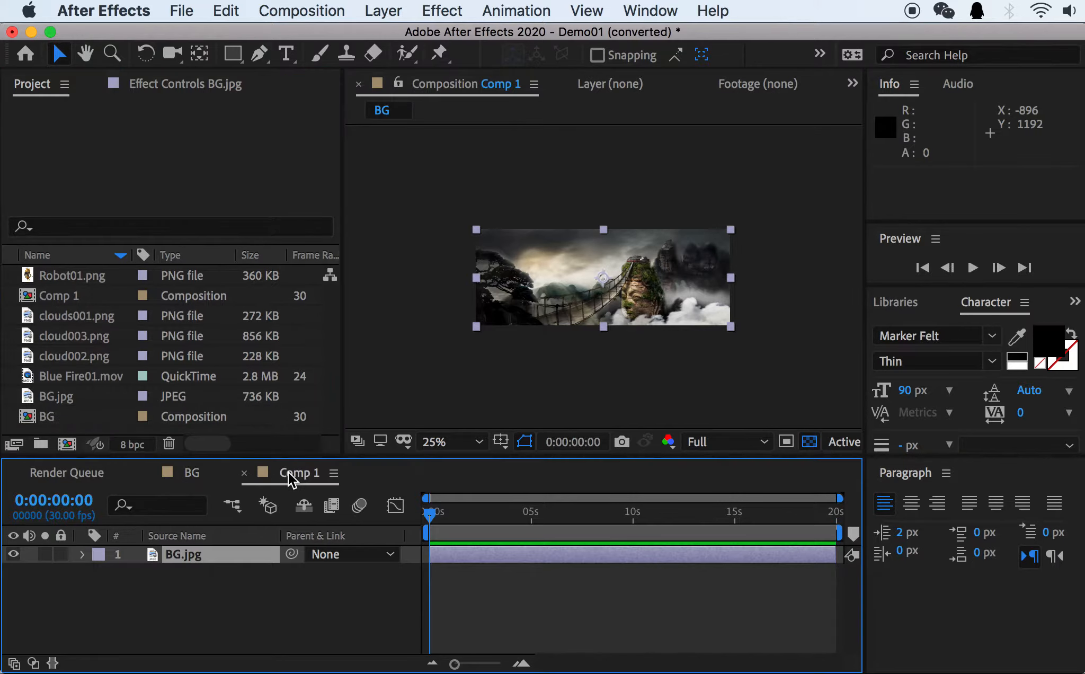
click(247, 474)
click(64, 296)
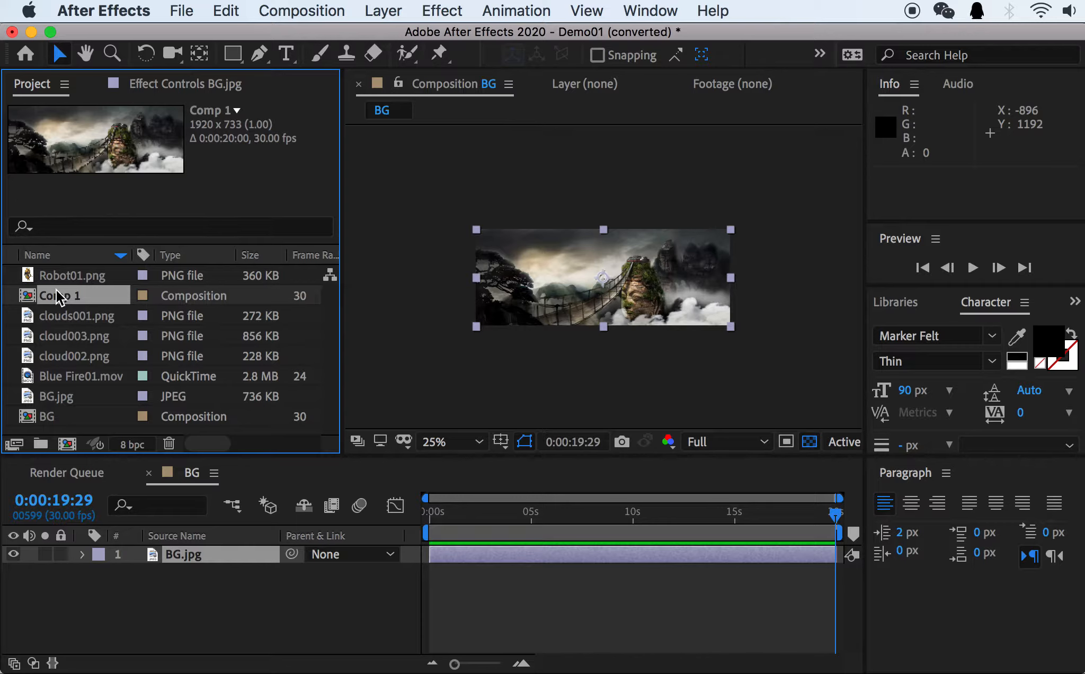
key(Delete)
click(674, 384)
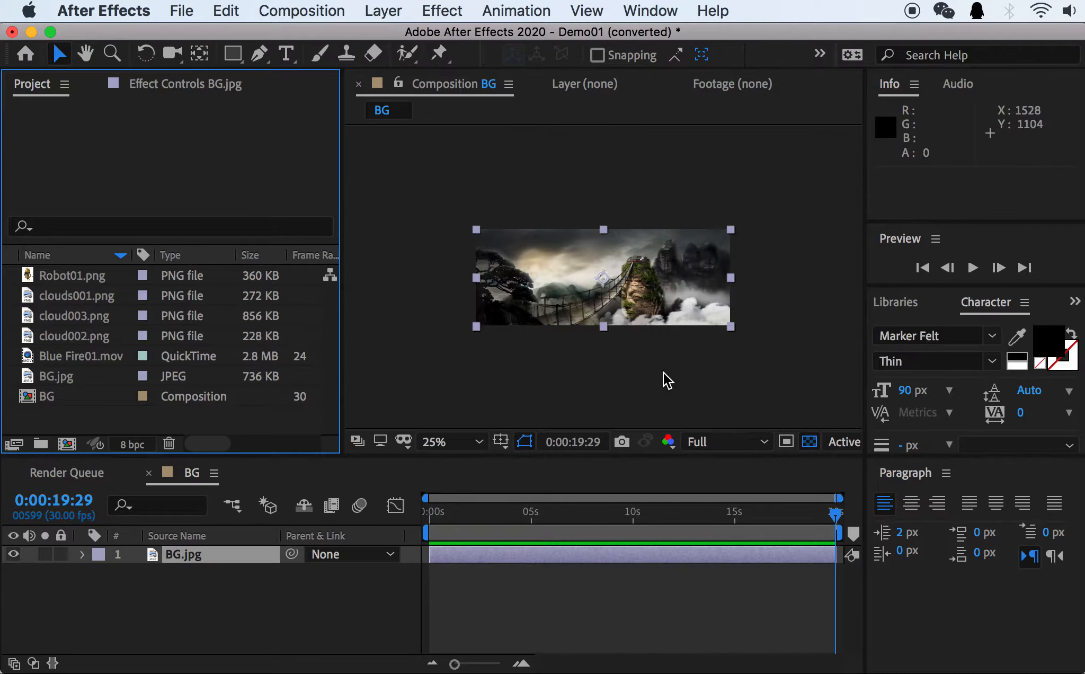
Open the BG composition's settings and examine the available frame rate options.
right_click(55, 396)
click(130, 416)
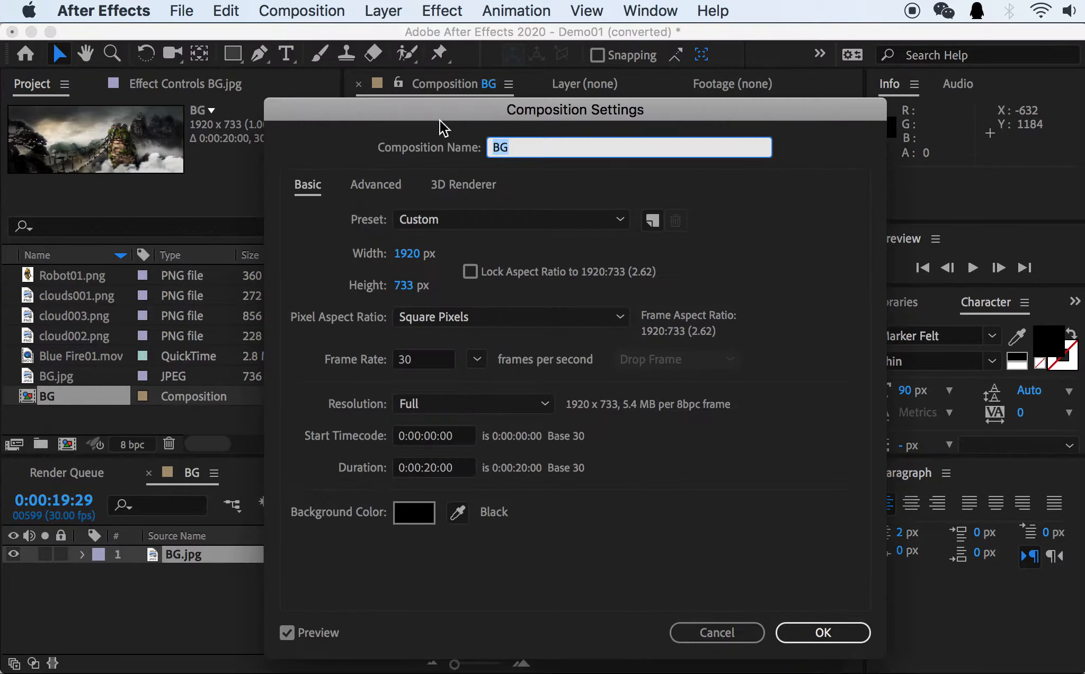
drag(439, 120, 387, 66)
click(424, 313)
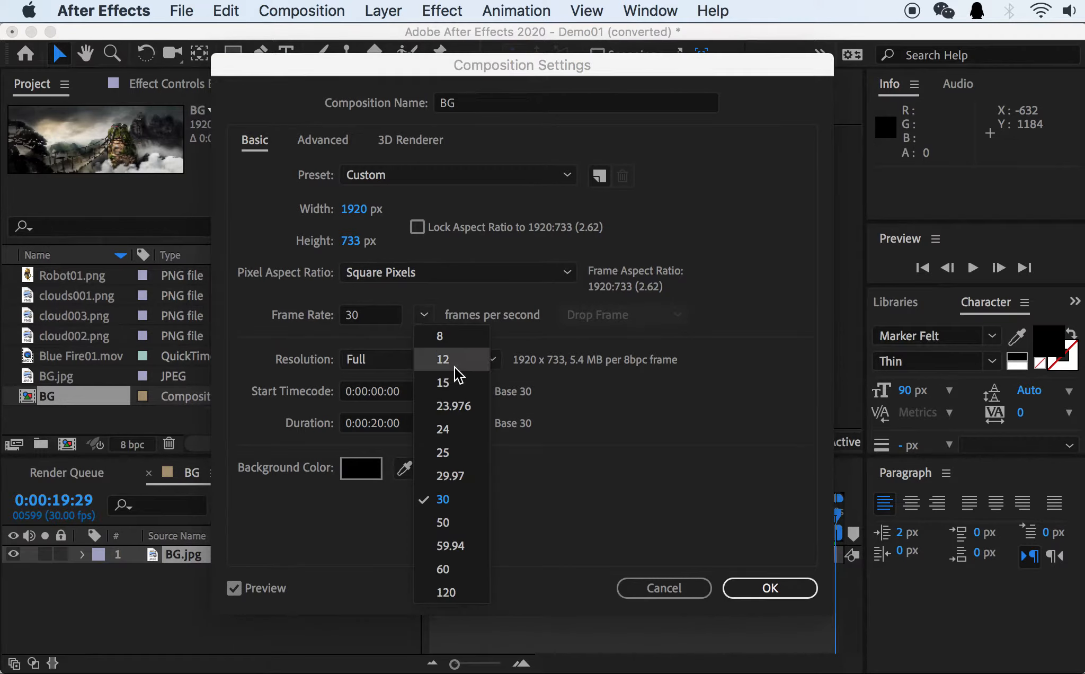
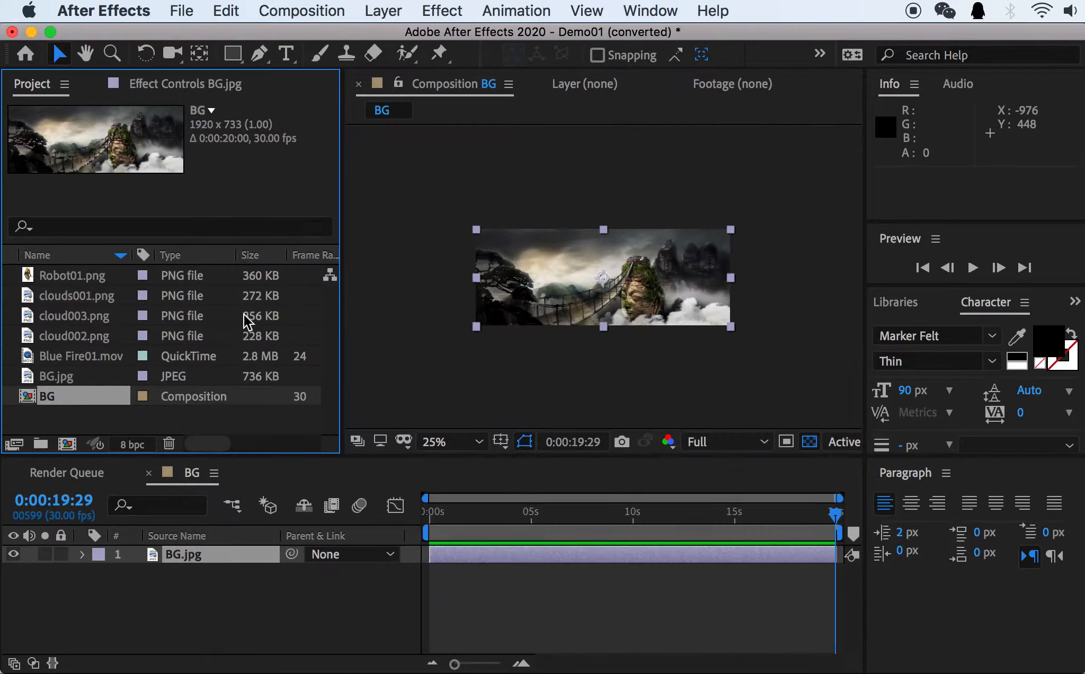
Return the BG composition's current time to 0:00:00:00 and set its view magnification to 50%.
drag(495, 512, 426, 512)
key(period)
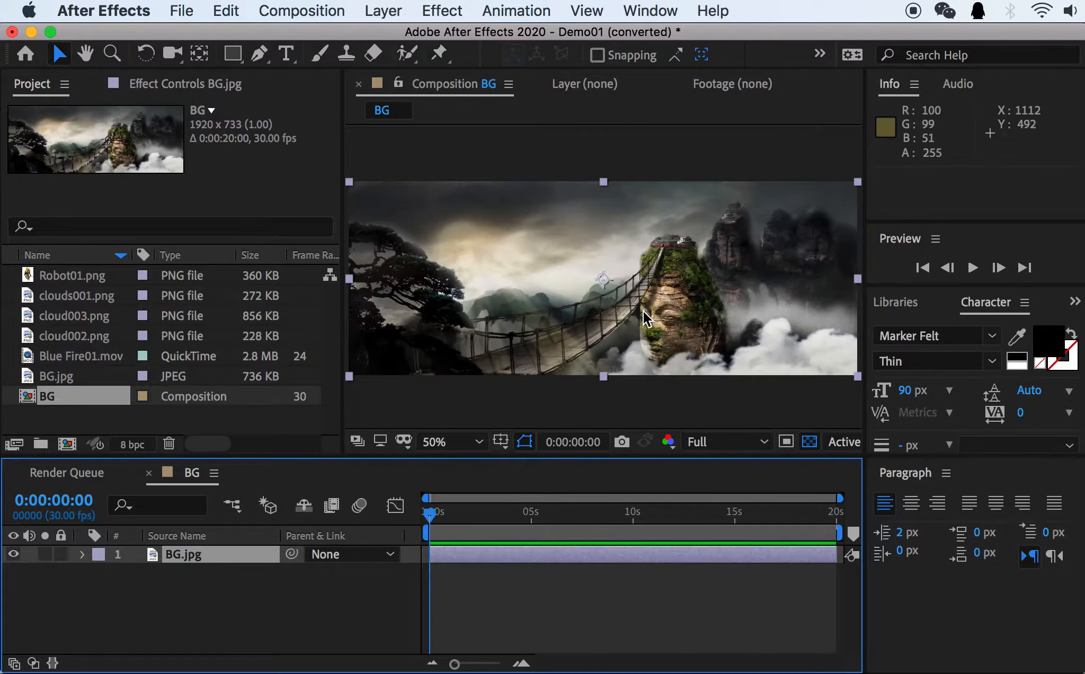
key(comma)
key(period)
key(comma)
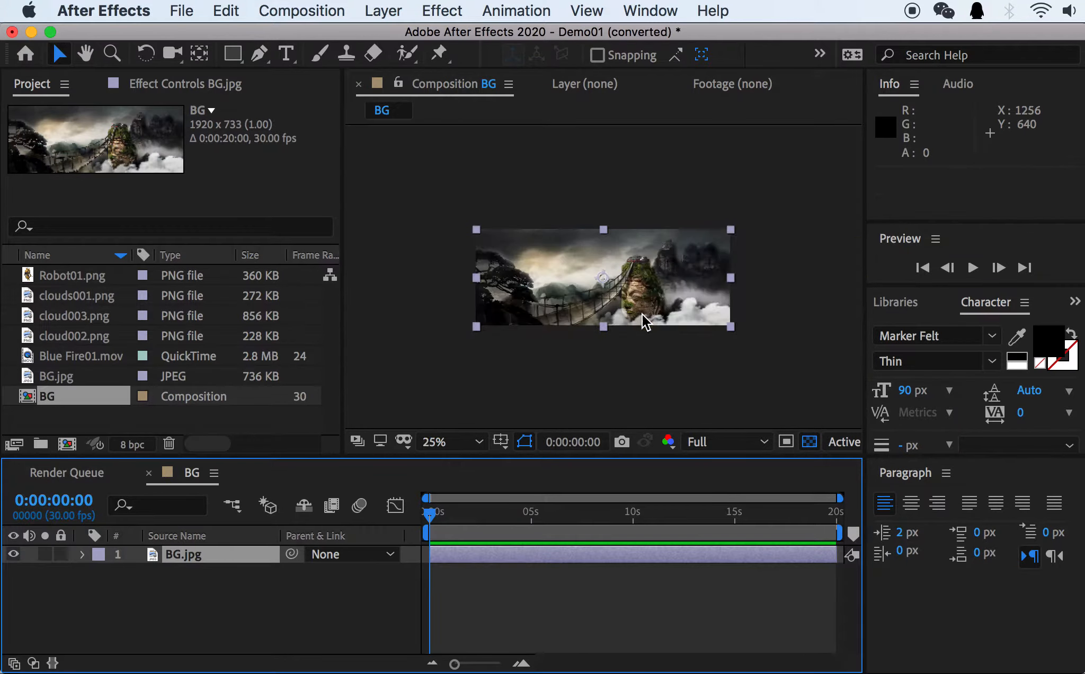
key(comma)
key(slash)
key(comma)
key(comma)
key(period)
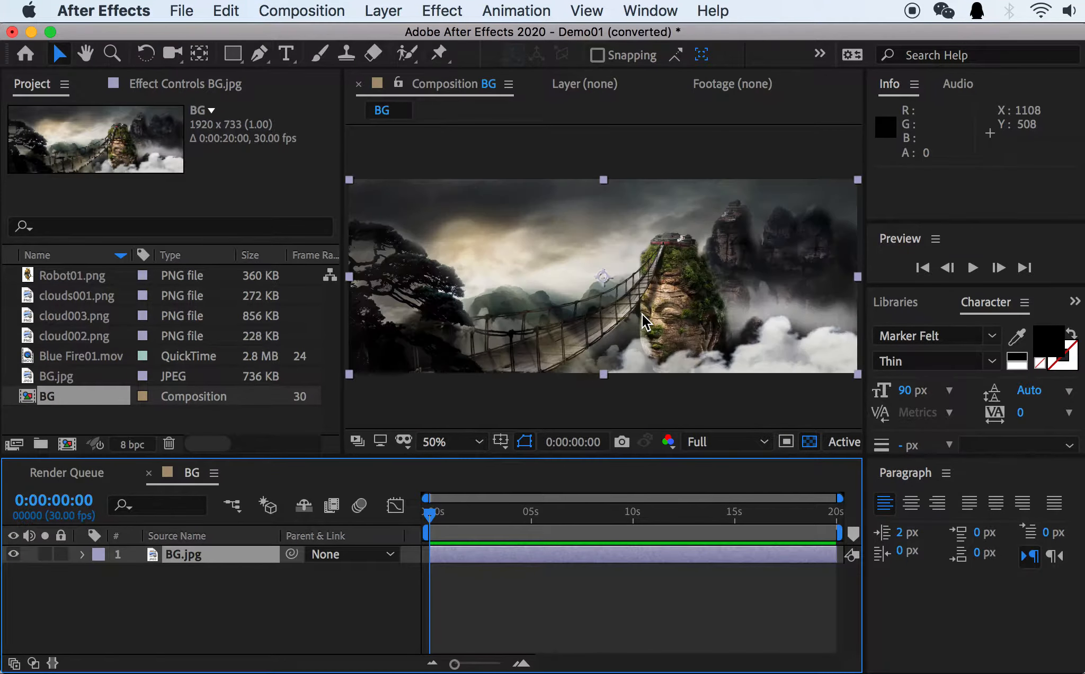
Open the BG.jpg layer in its own viewer and add Robot01.png as a layer above it in the BG timeline.
double_click(182, 555)
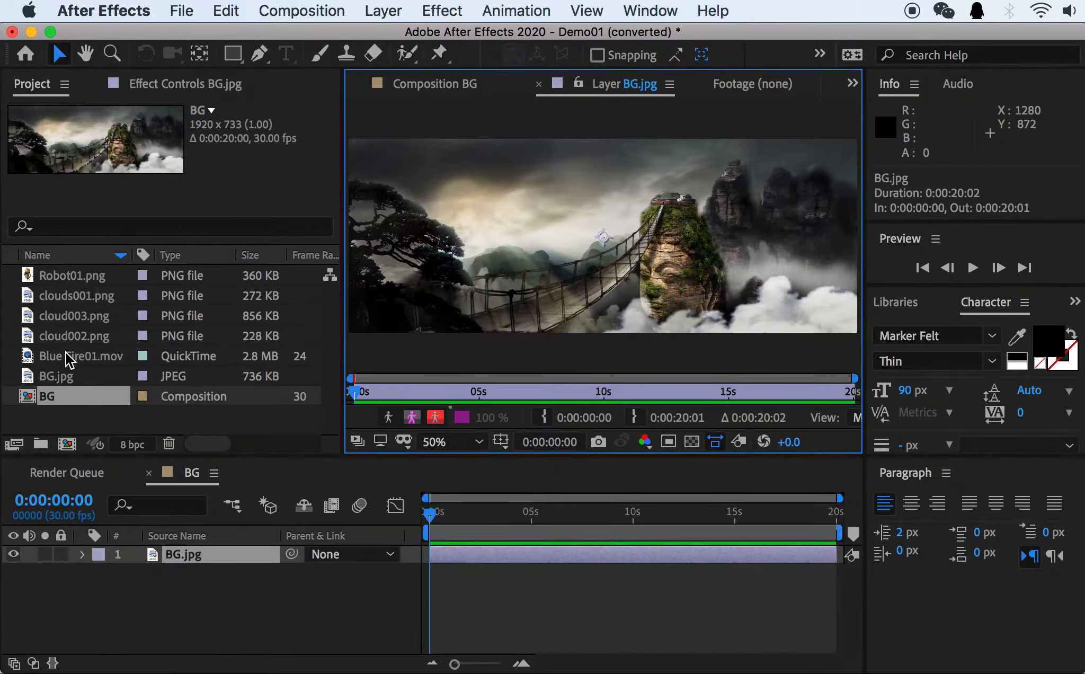
drag(57, 303, 192, 542)
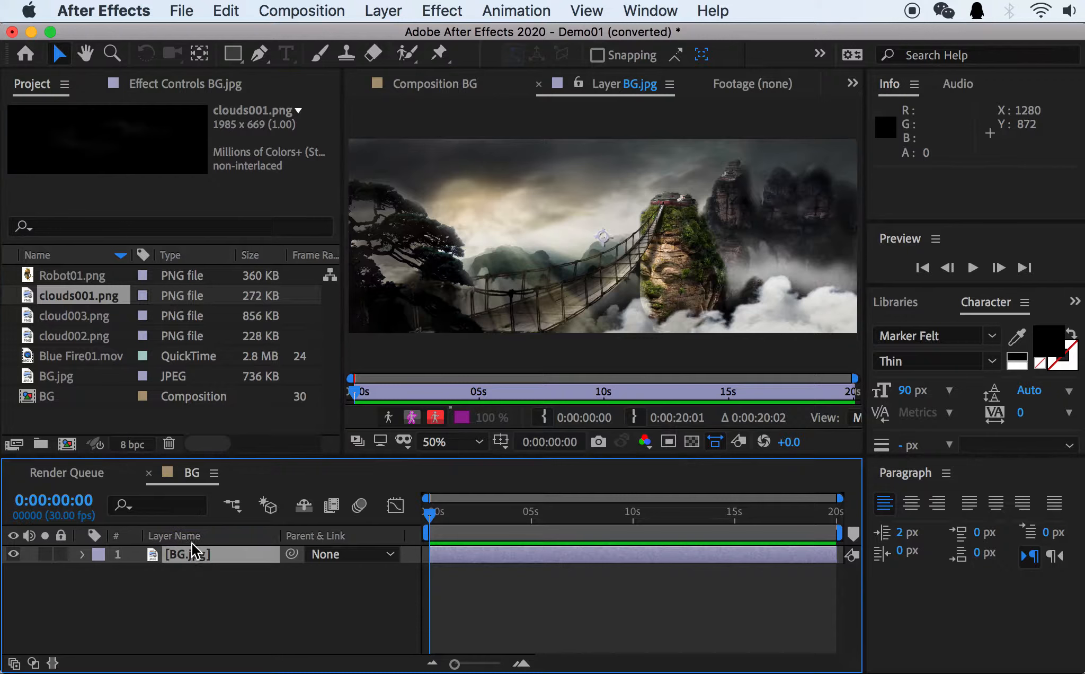
drag(58, 276, 217, 568)
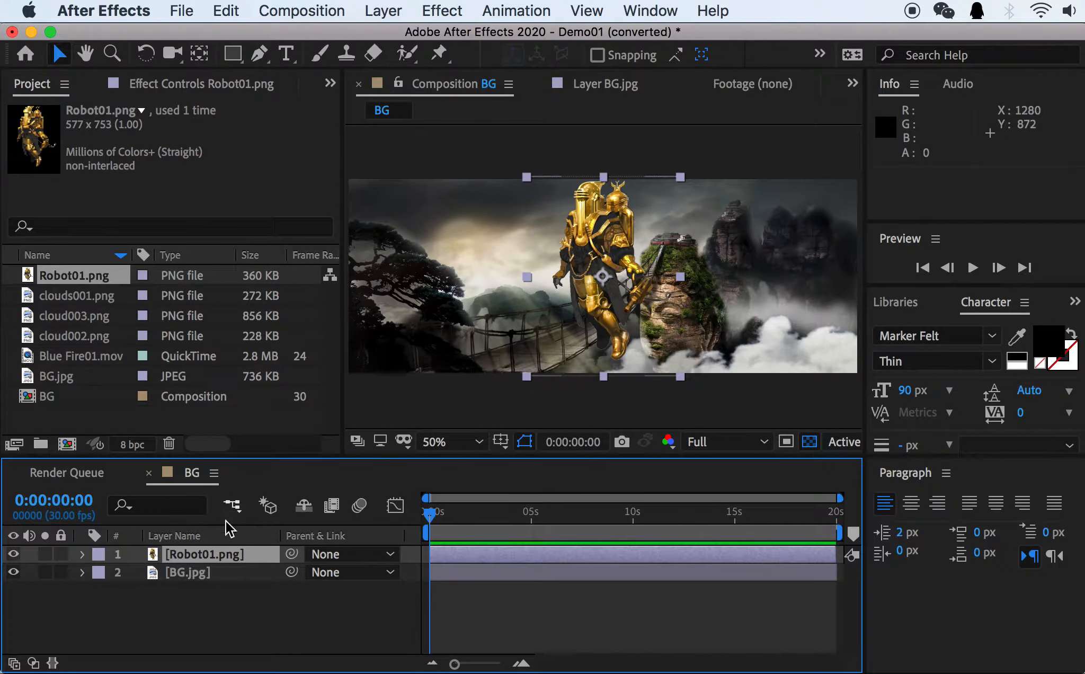
View the BG.jpg layer on its own and return to the full BG composition view for comparison.
click(185, 572)
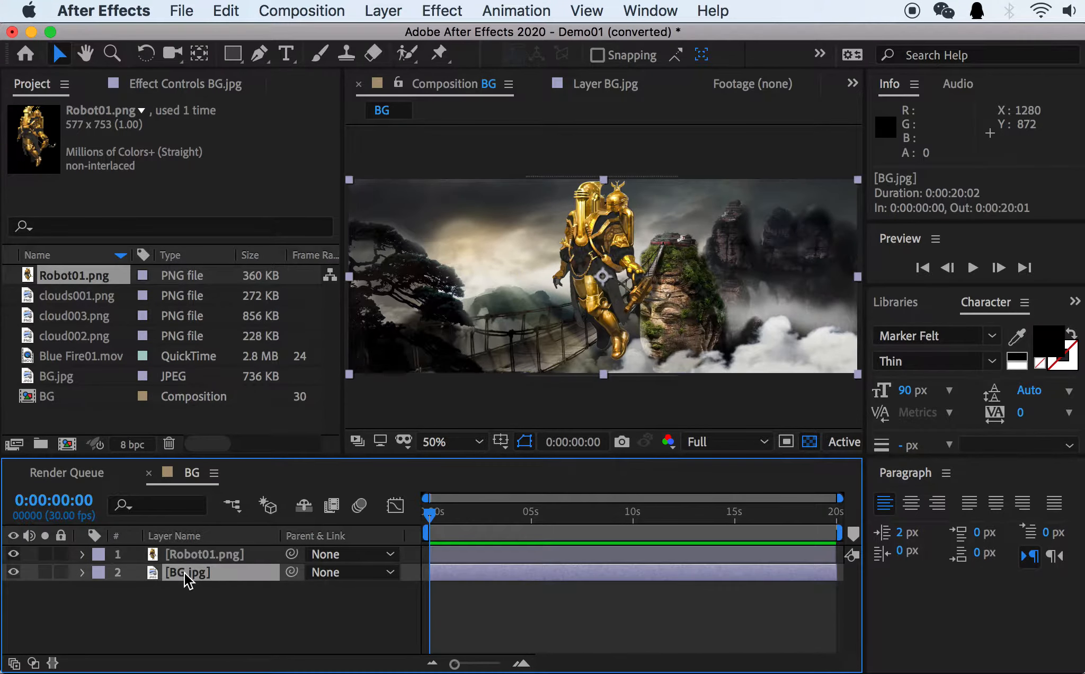
double_click(184, 572)
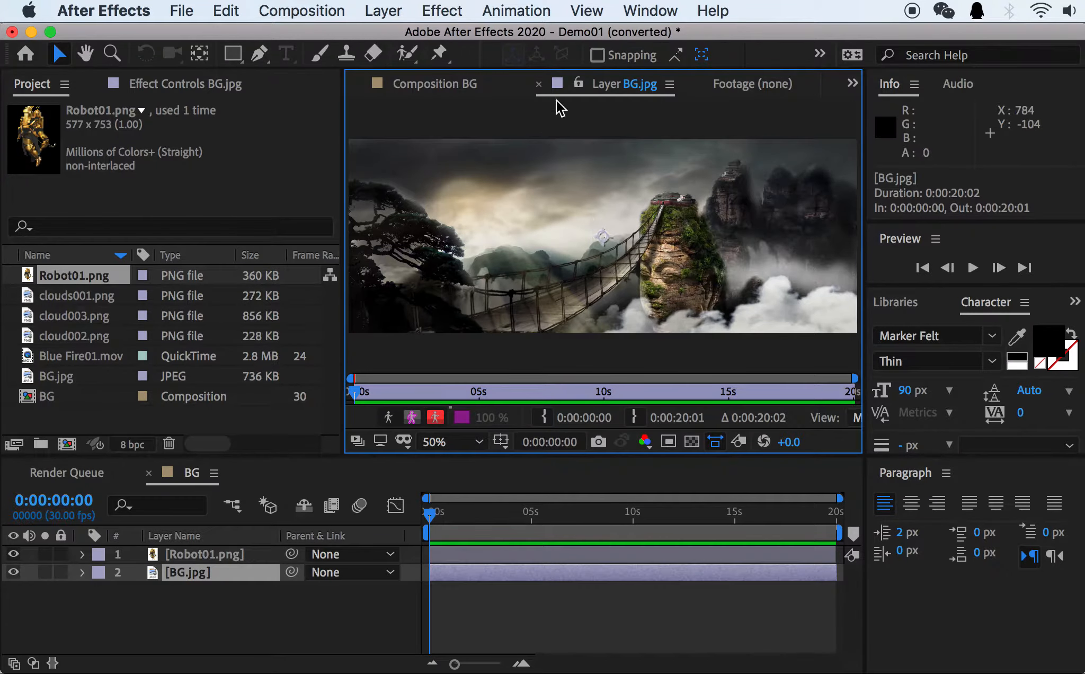
click(446, 86)
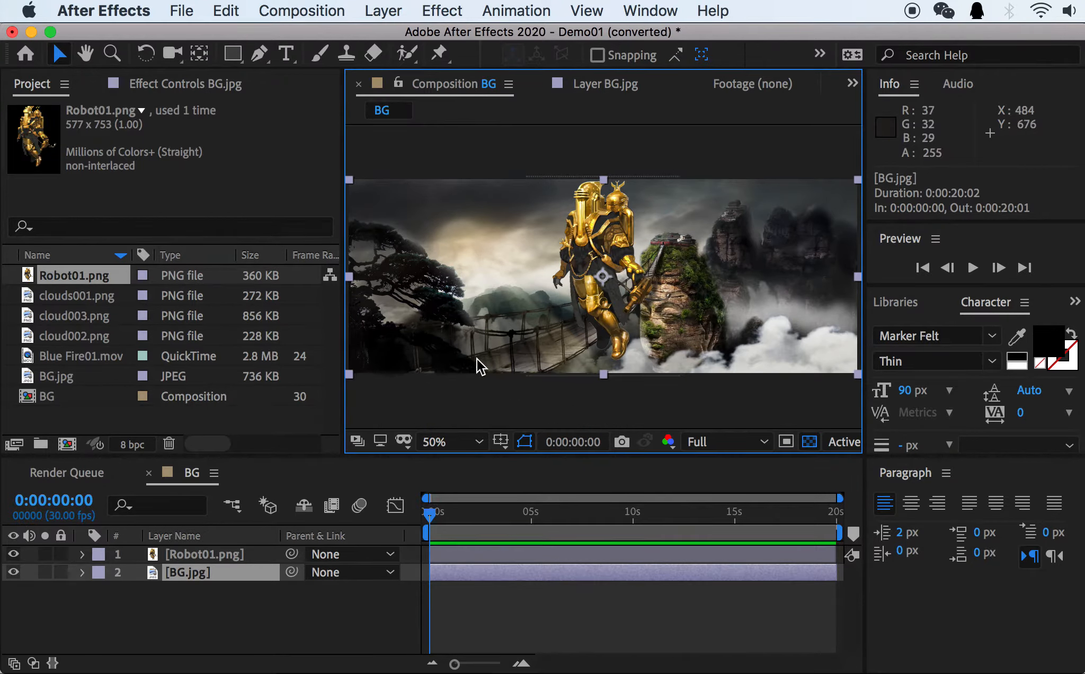
Delete the Robot01.png layer from the BG timeline, and repeat adding and deleting it.
click(191, 554)
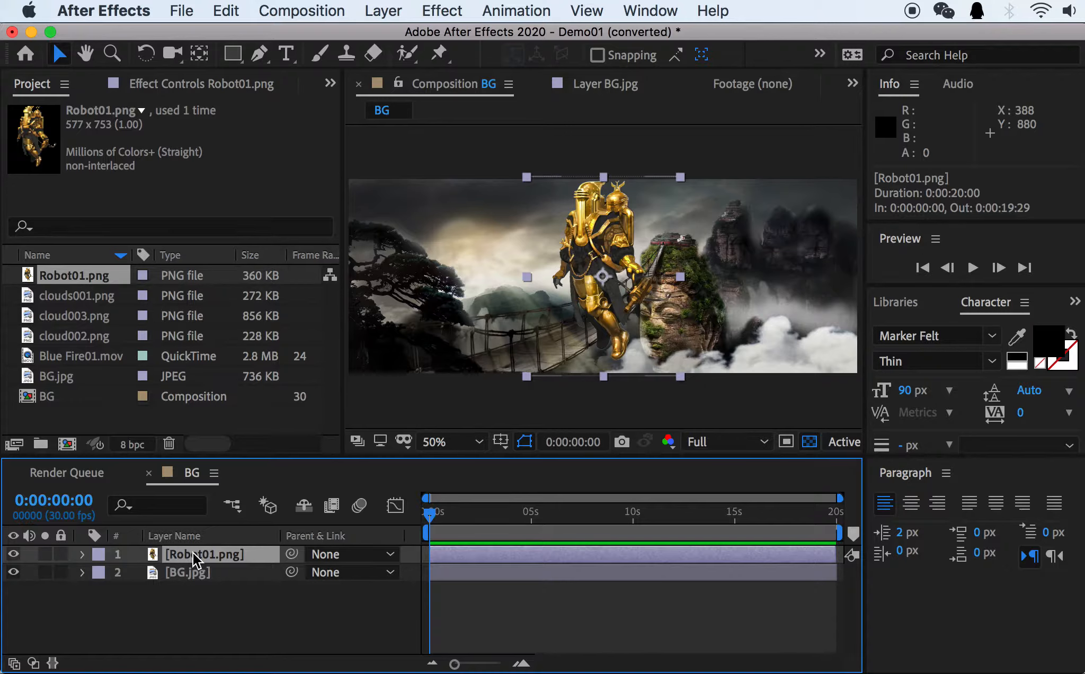
key(Delete)
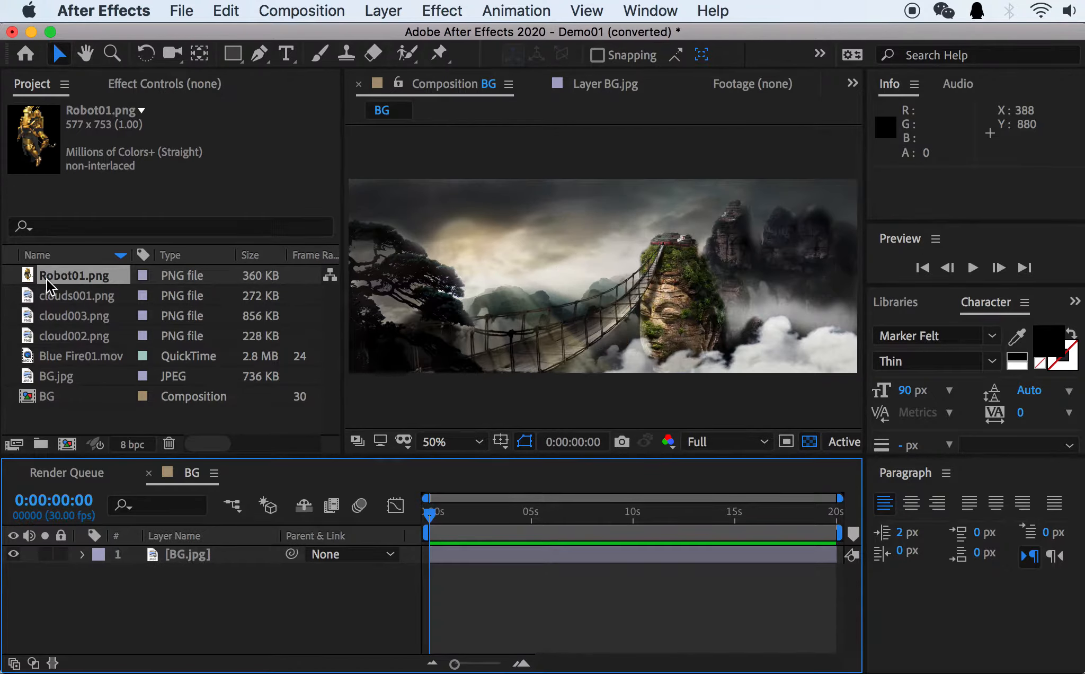
drag(46, 278, 160, 548)
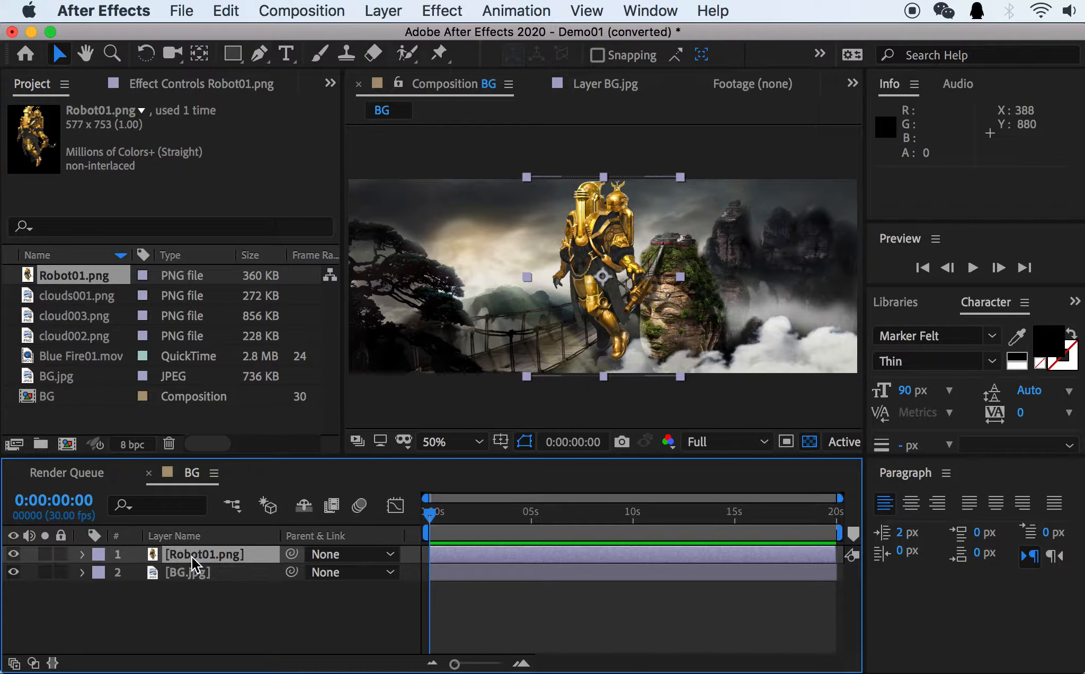
key(Delete)
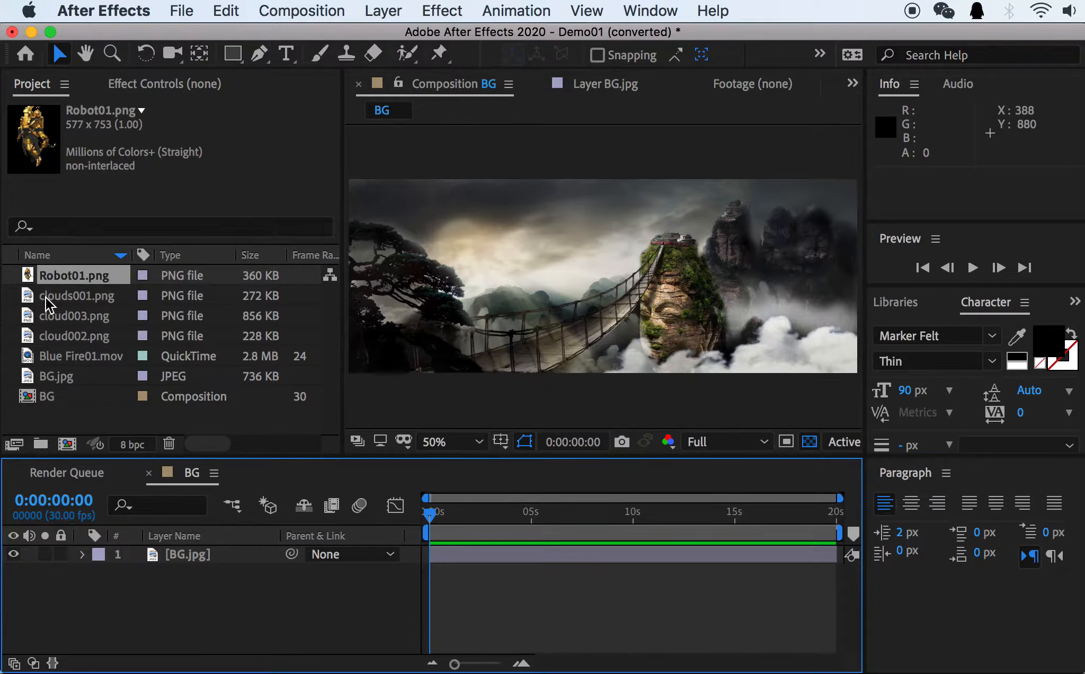
Add clouds001.png as a layer above BG.jpg and reposition the clouds to about 1092, 310.5.
click(67, 297)
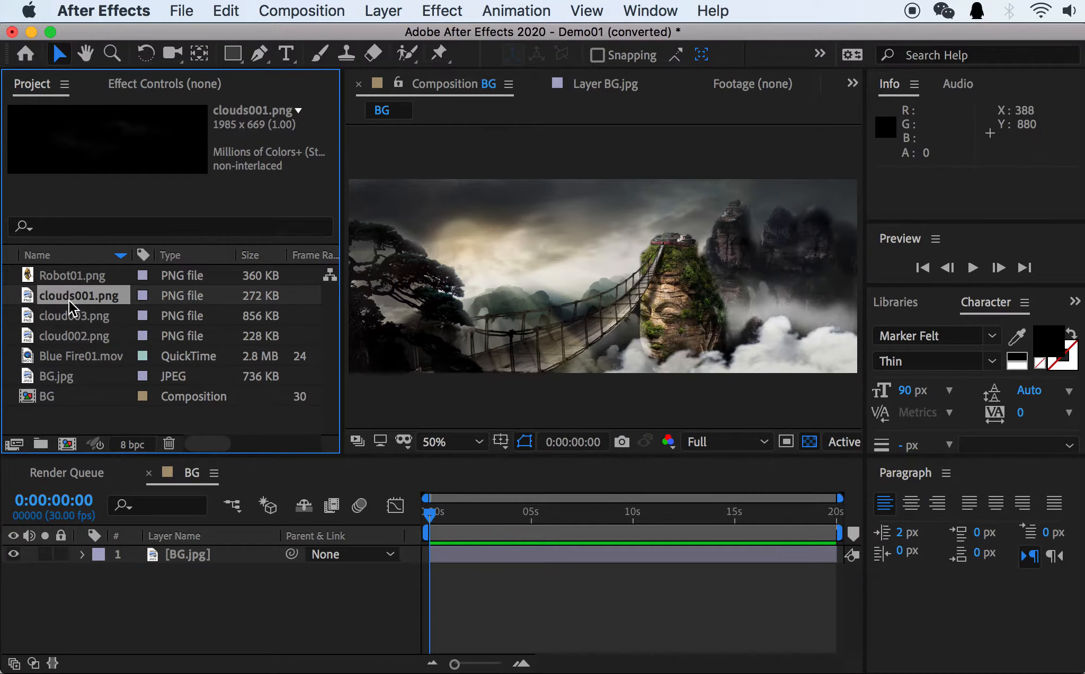
drag(78, 298, 189, 562)
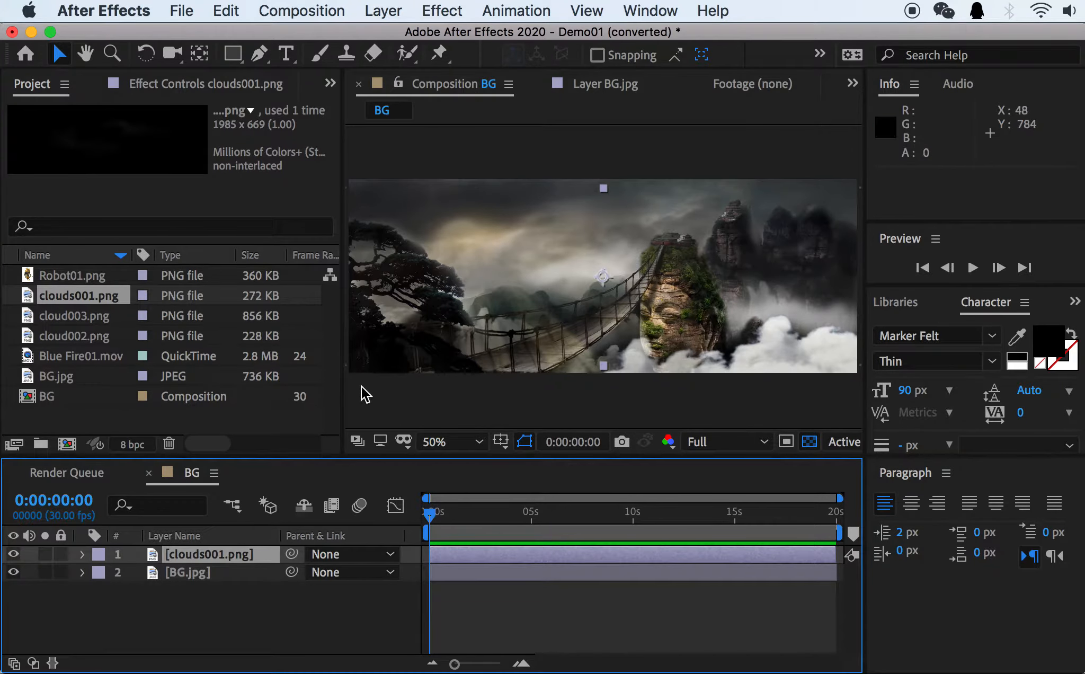
drag(681, 289, 726, 291)
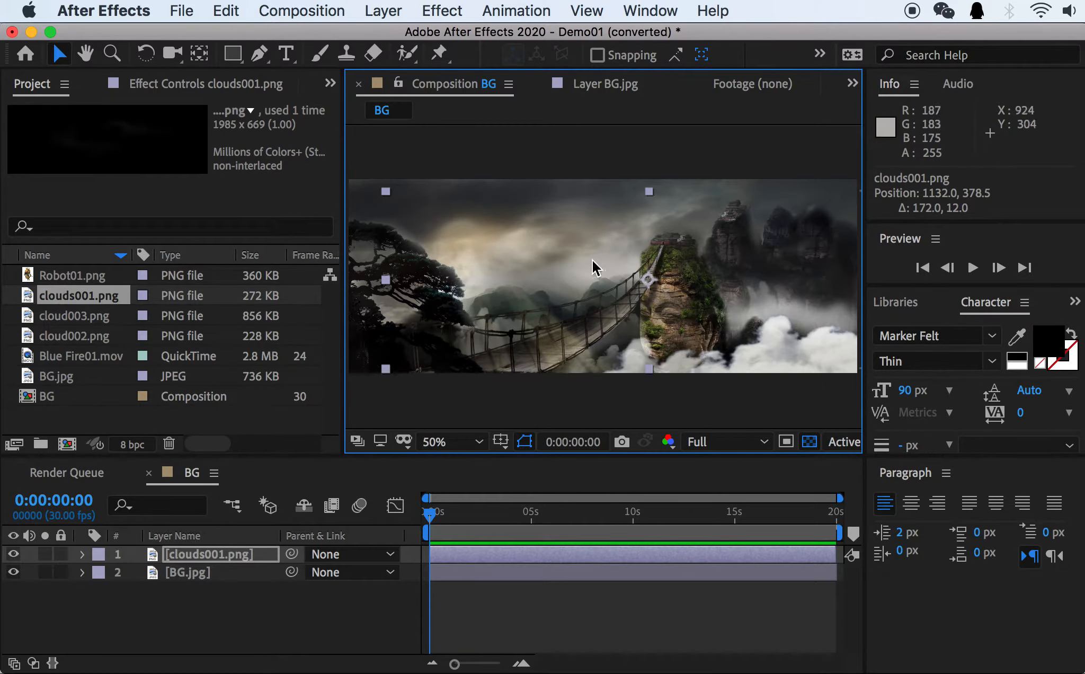
mouse_move(604, 273)
mouse_down()
mouse_move(607, 300)
mouse_move(627, 255)
mouse_move(607, 233)
mouse_move(606, 260)
mouse_up()
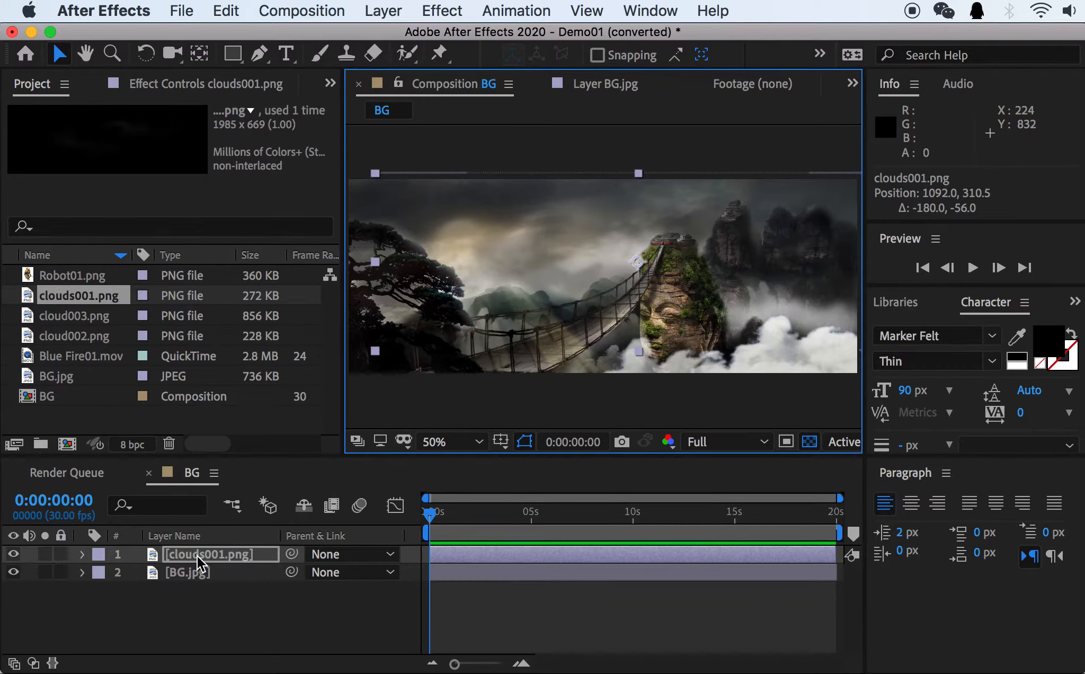
Place clouds001.png beneath BG.jpg and toggle BG.jpg's visibility, restoring the clouds layer to the top of the stack.
drag(197, 554, 202, 594)
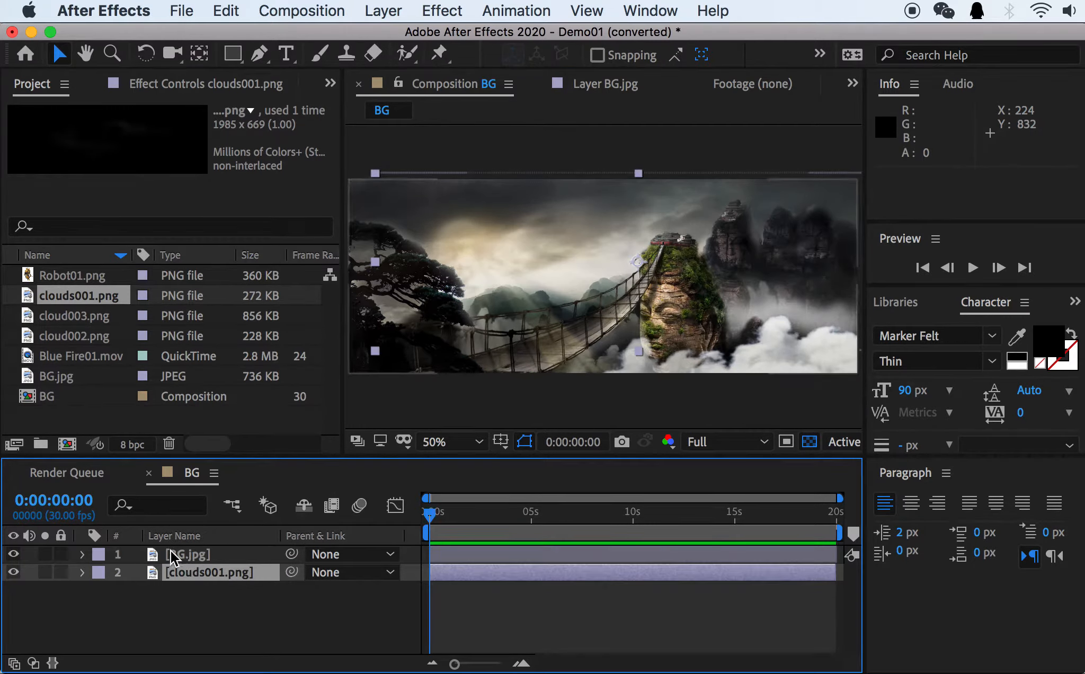
click(13, 553)
click(13, 553)
click(13, 553)
click(12, 553)
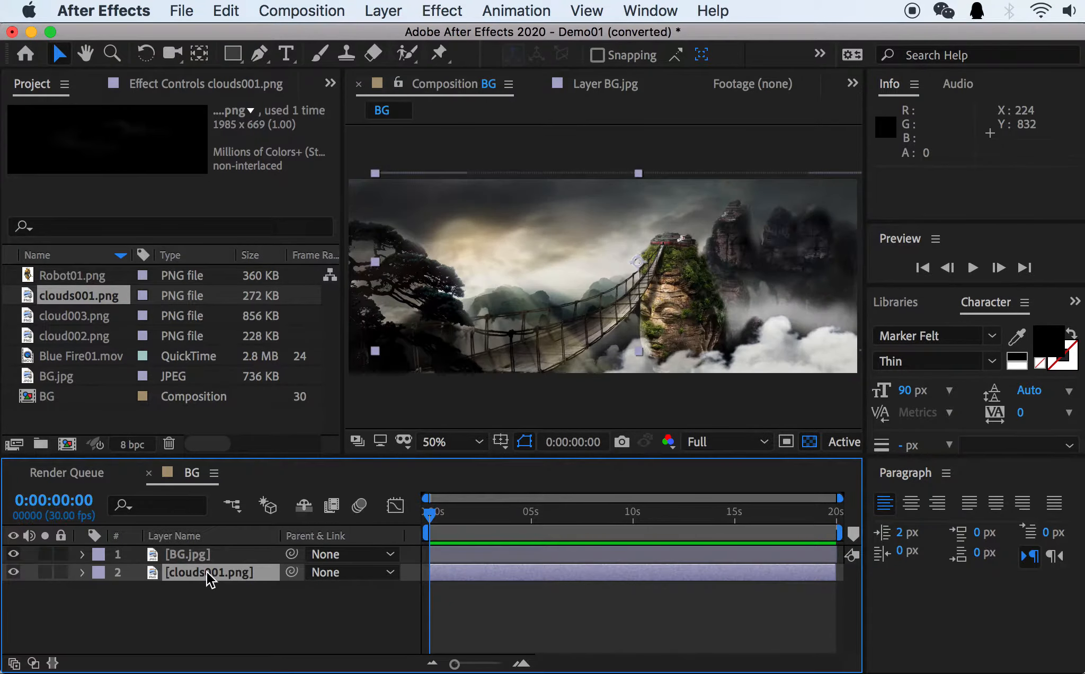
drag(206, 573, 202, 552)
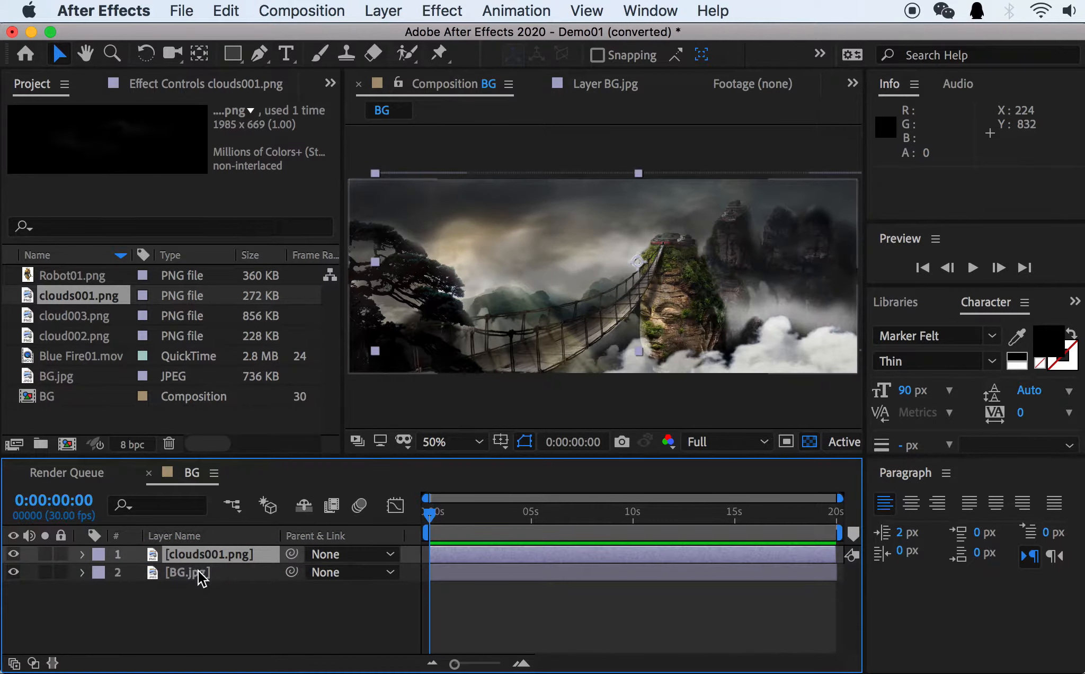
Shift the clouds001.png layer to about 1208, 330.5 and reveal its Transform properties in the timeline.
drag(568, 363, 600, 369)
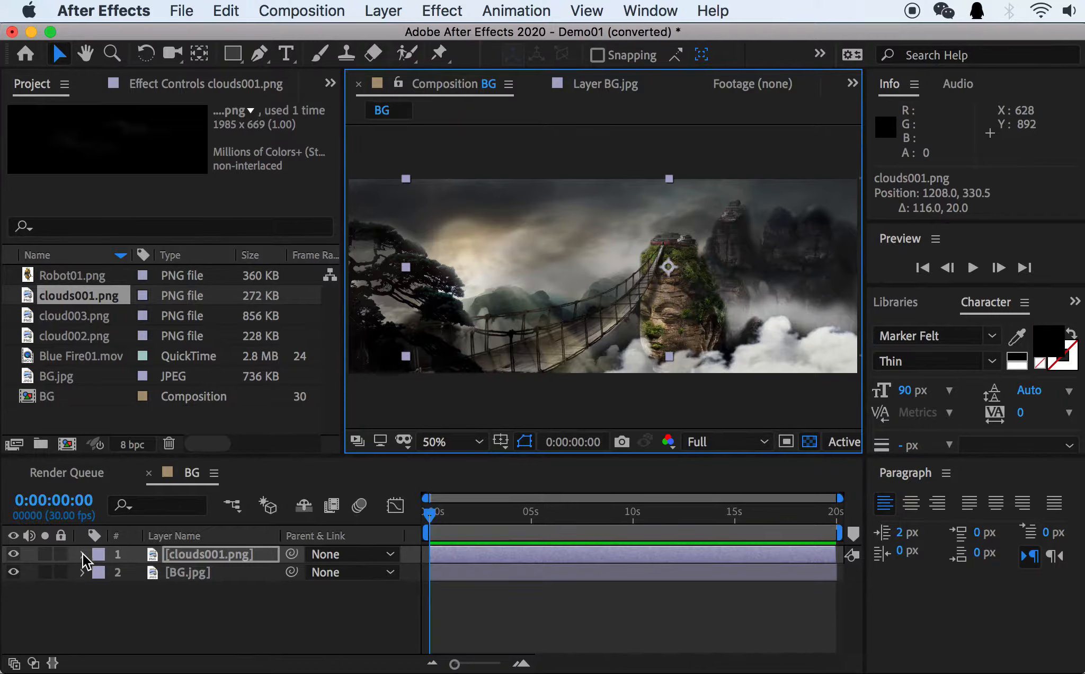
click(82, 554)
click(84, 555)
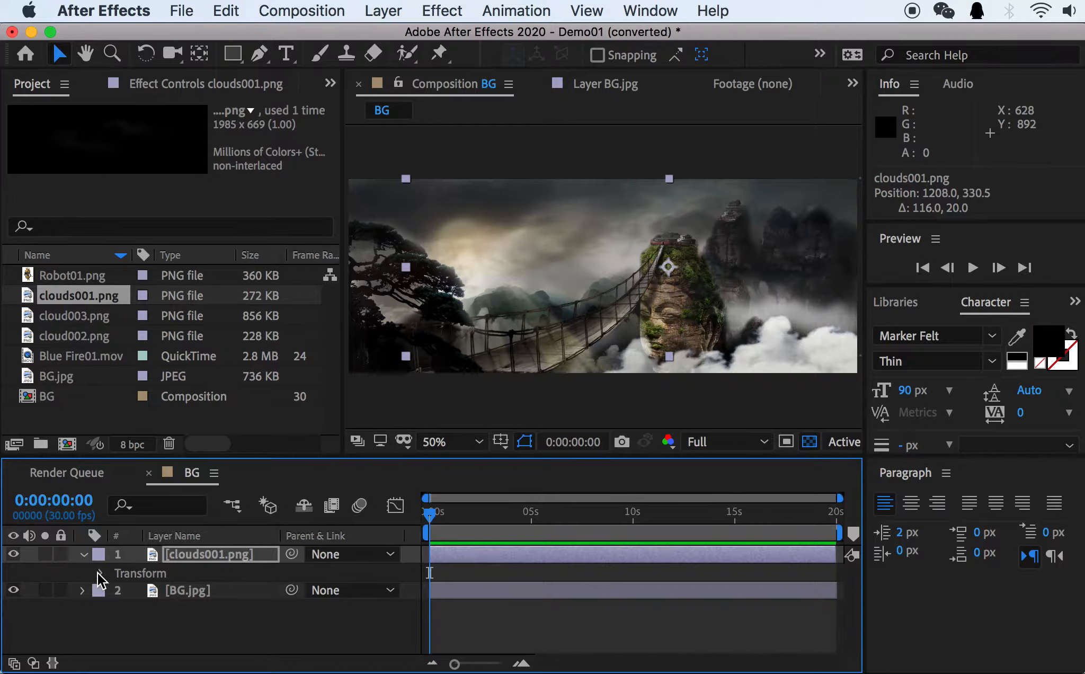
click(100, 574)
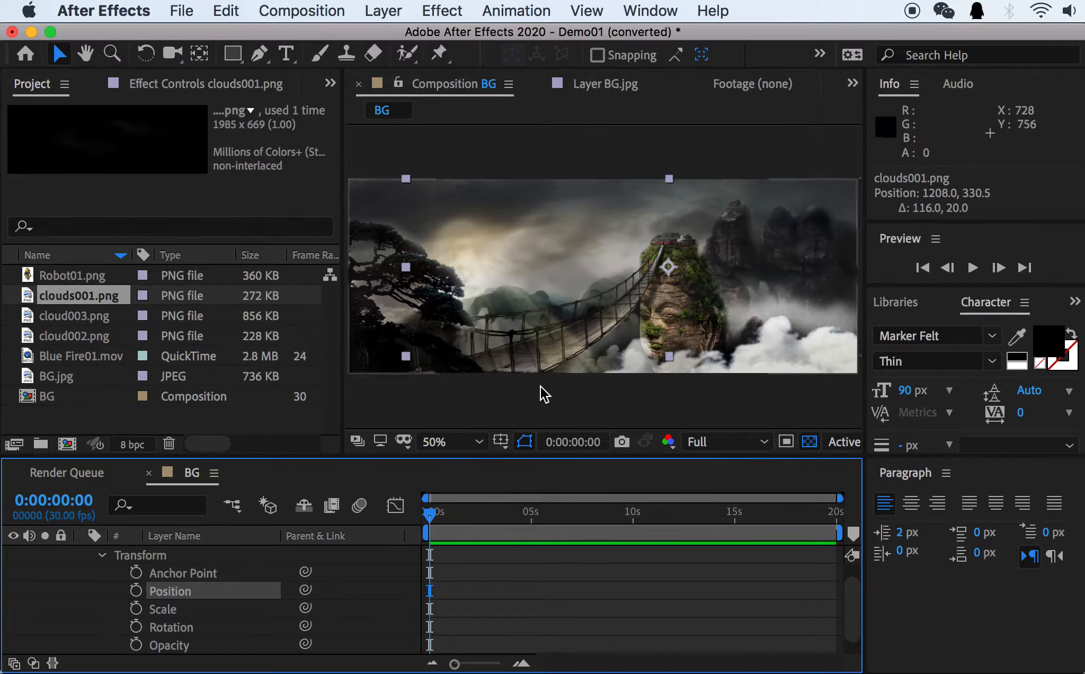
Move the clouds001.png layer toward and past the right edge of the background, to a position of about 2656, 366.5.
drag(517, 295, 742, 291)
key(h)
key(v)
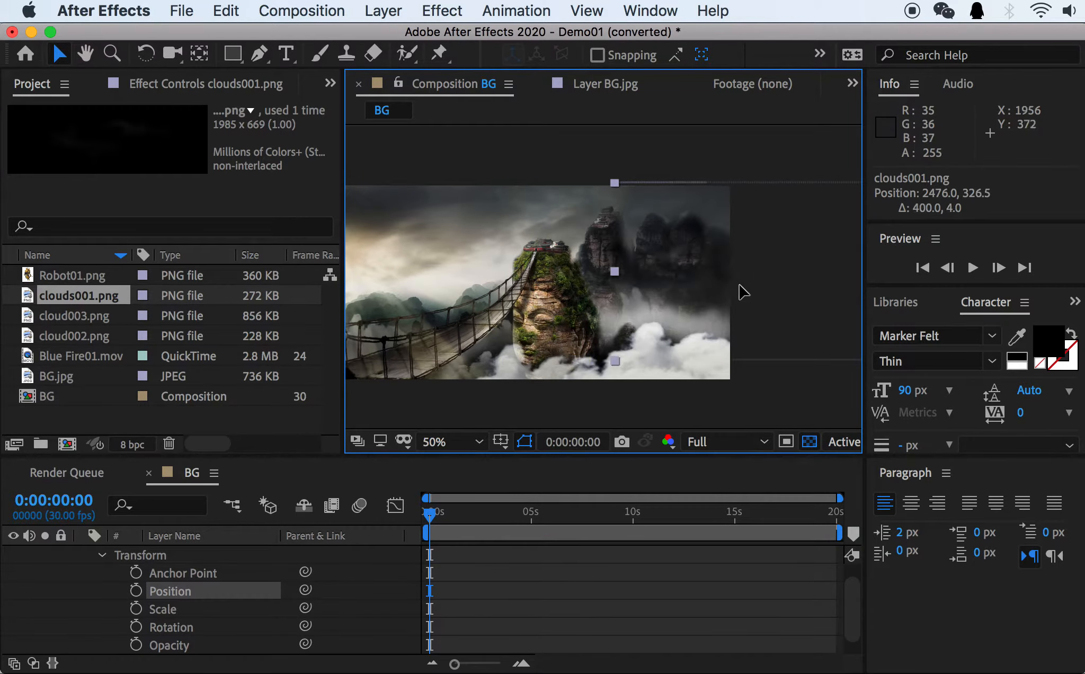
key(h)
drag(484, 284, 682, 278)
key(space)
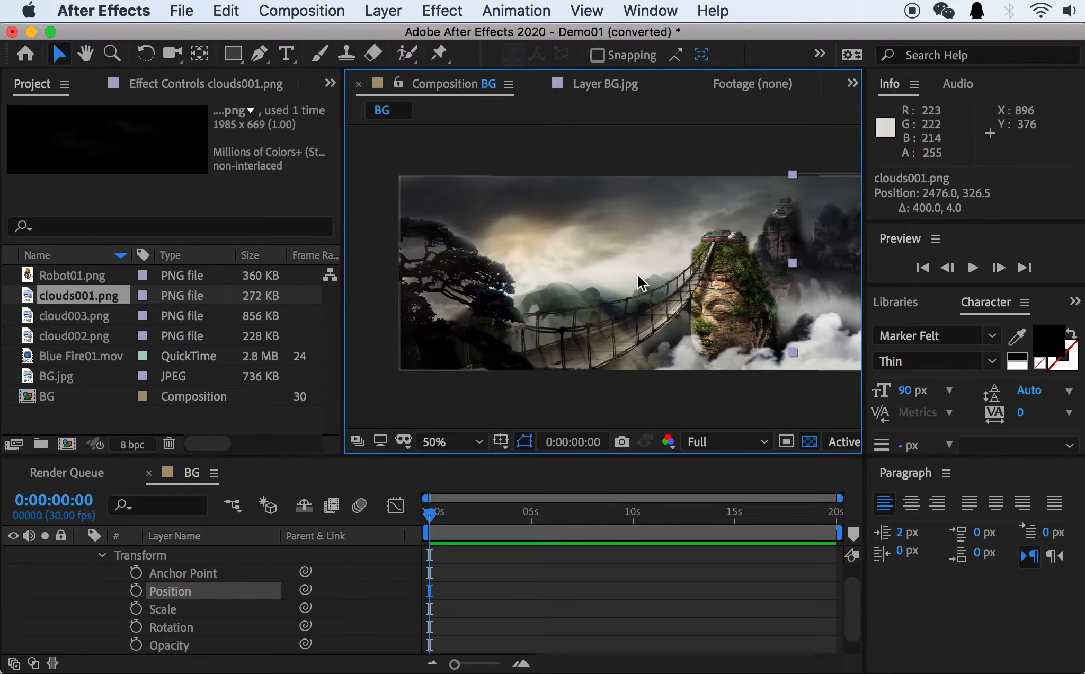
key(space)
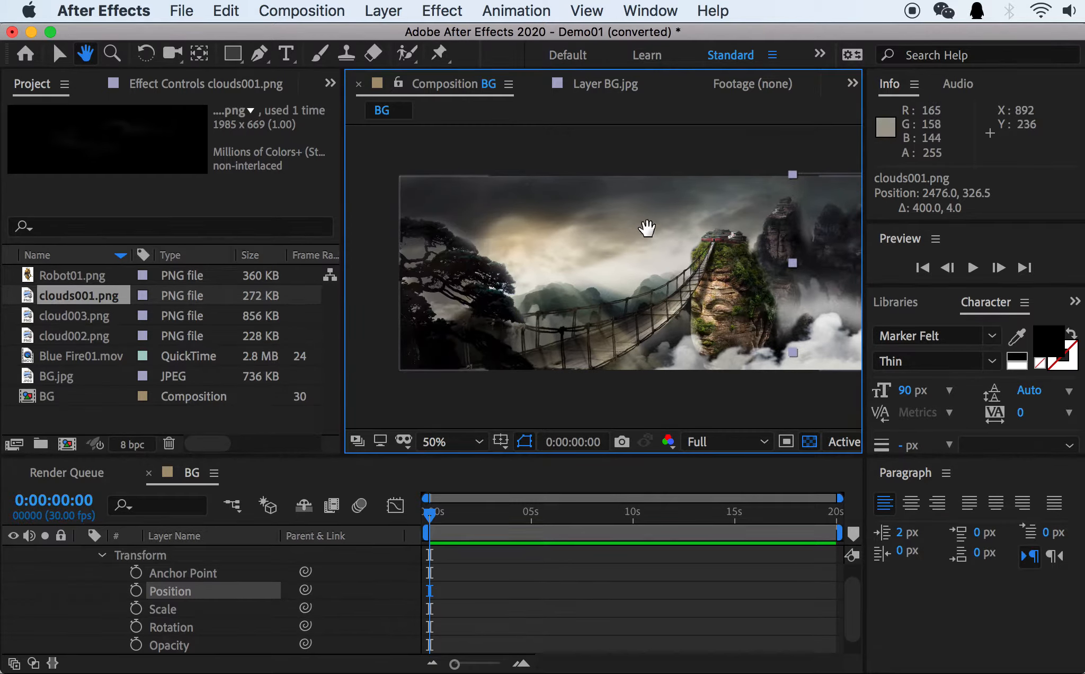
drag(703, 271, 539, 267)
key(space)
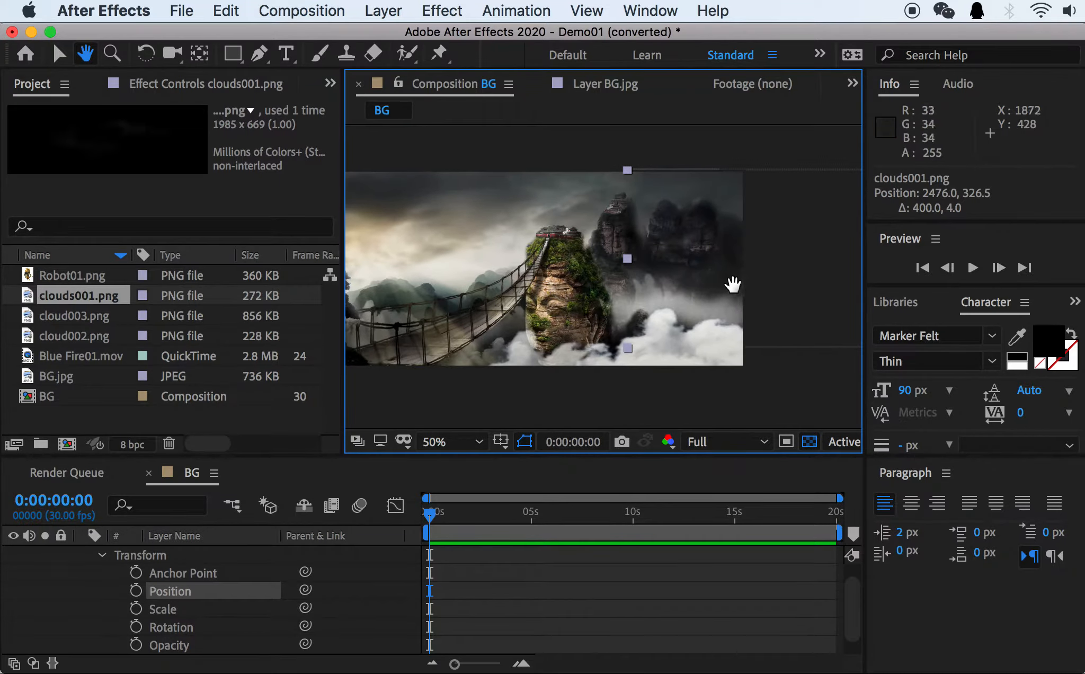
drag(734, 285, 588, 277)
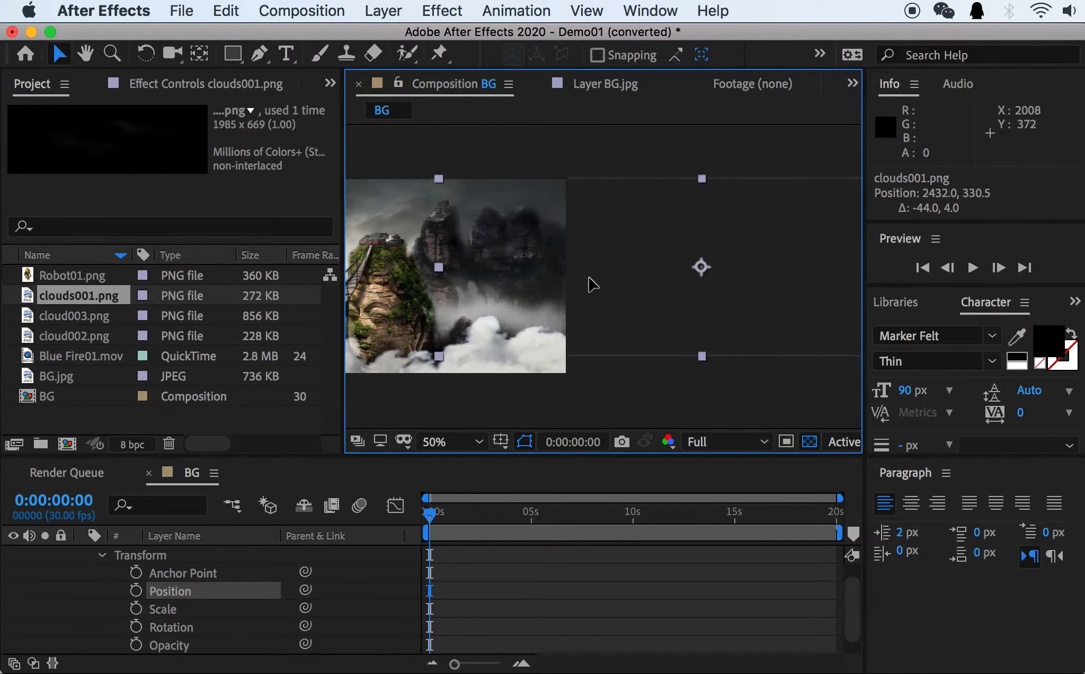
drag(531, 231, 585, 250)
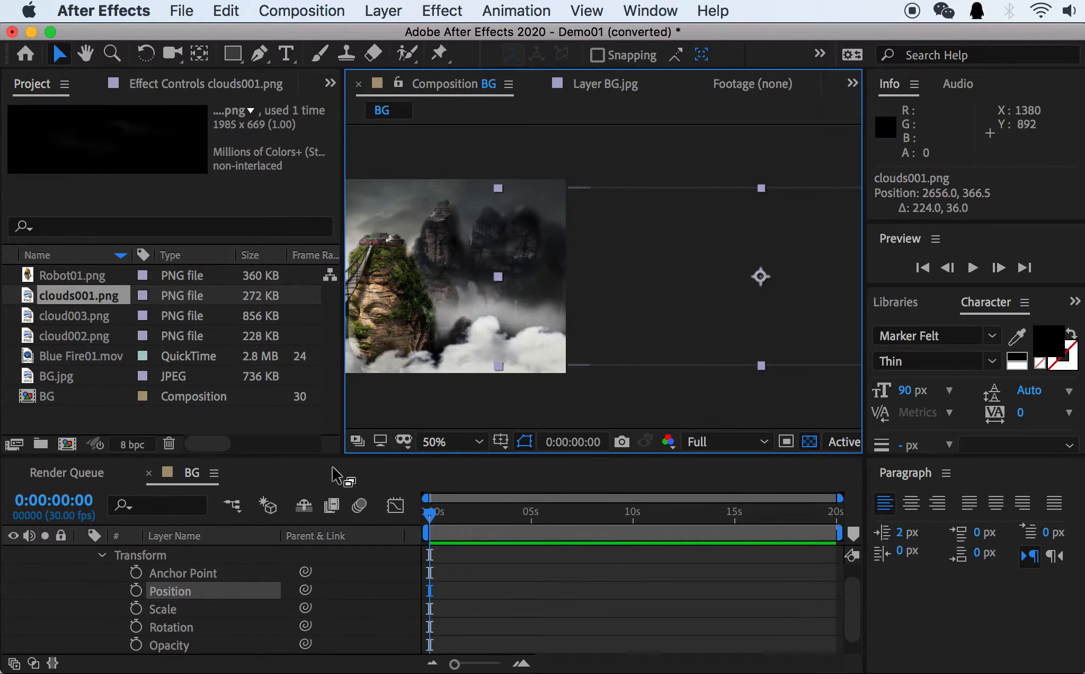
Enable Position keyframing for clouds001.png at 0:00:00:00 and move the current time to 0:00:09:28.
click(136, 592)
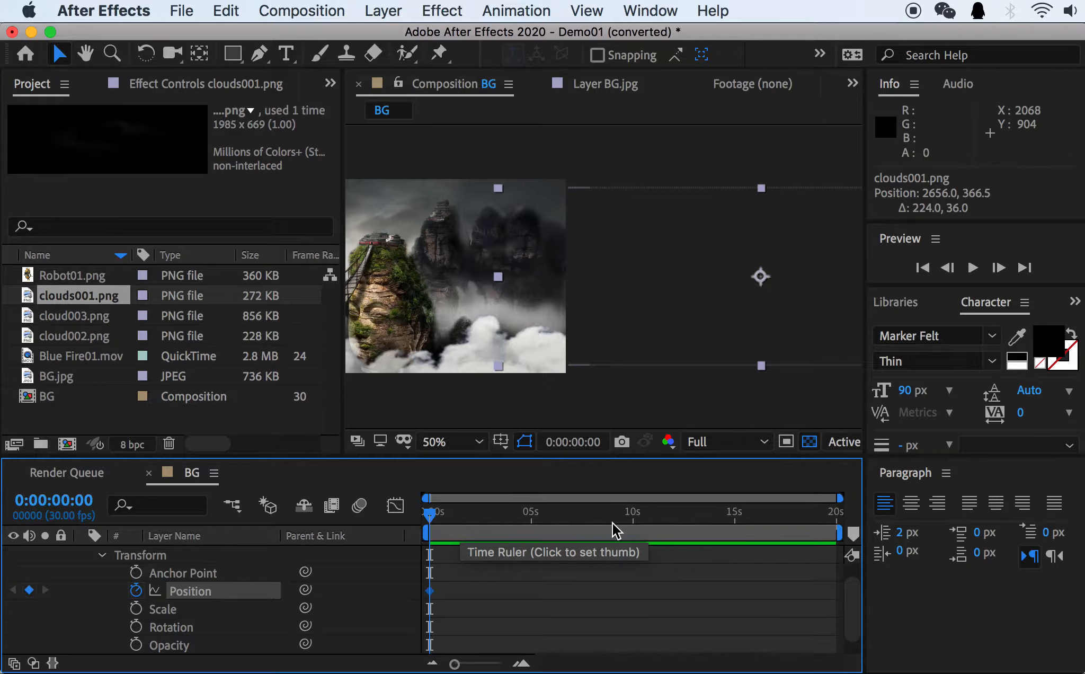
drag(519, 520, 534, 530)
drag(616, 514, 632, 525)
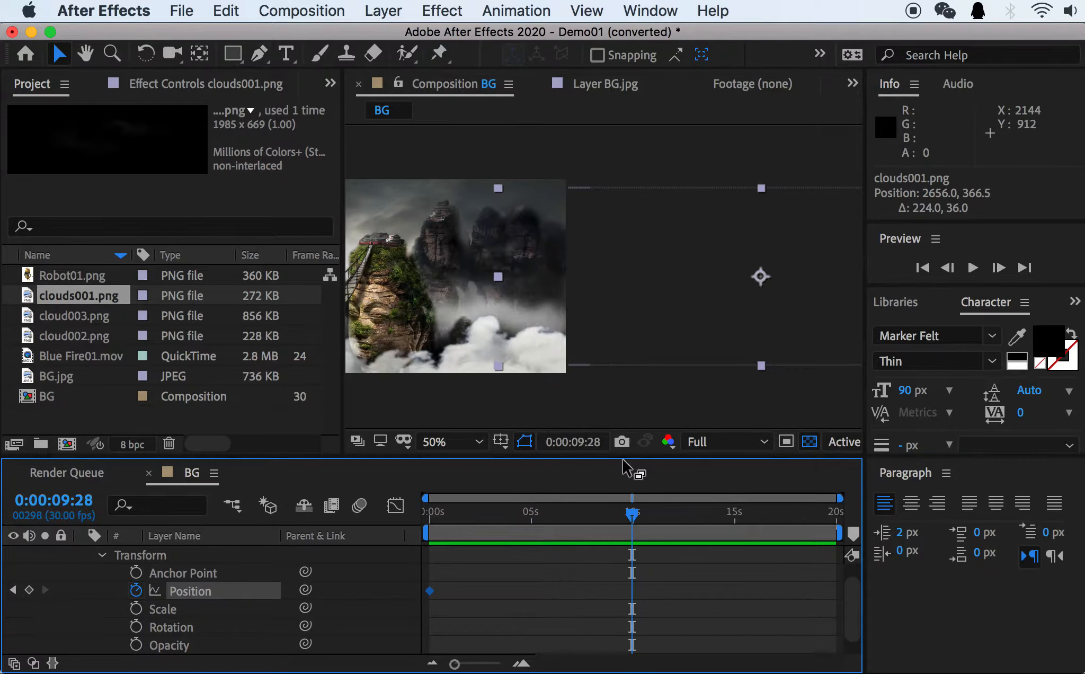
Move clouds001.png leftward over the background at 0:00:09:28, to a position of about 1172, 354.5.
key(h)
drag(468, 316, 735, 314)
drag(516, 315, 593, 317)
drag(633, 314, 496, 310)
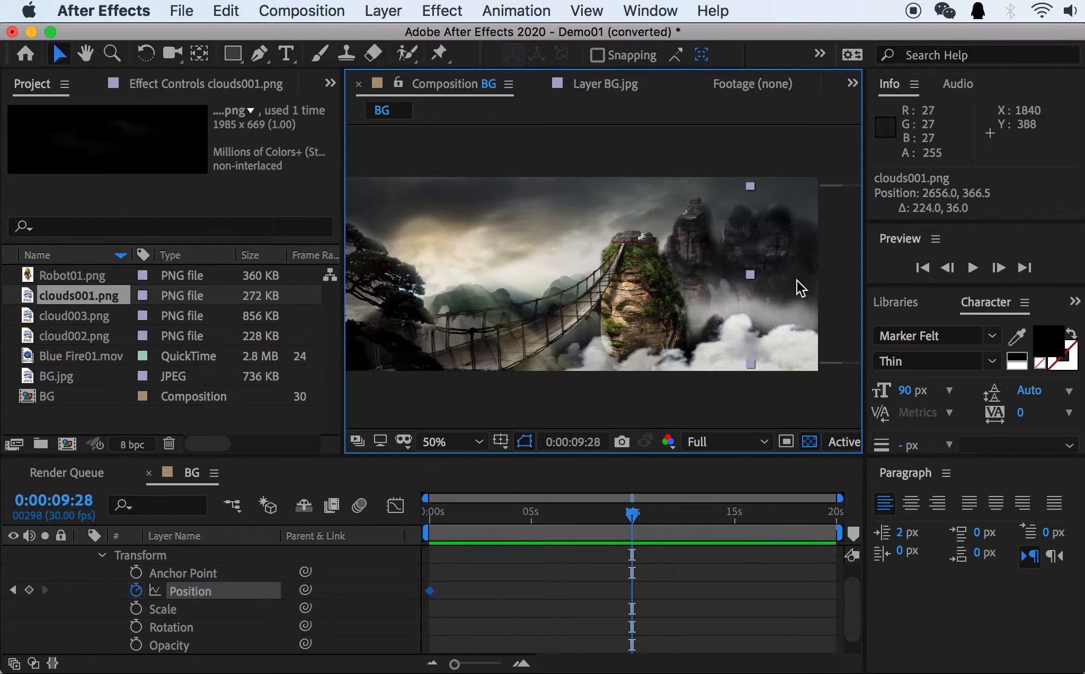
drag(843, 284, 441, 283)
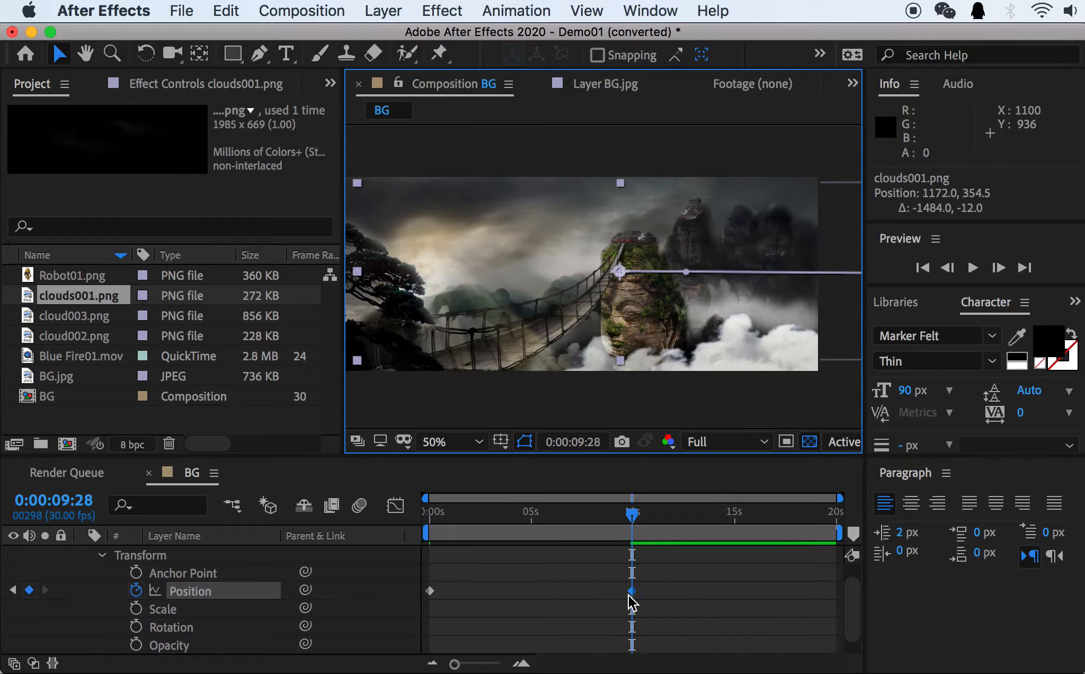
Undo the last clouds001.png position change and turn off keyframing for its Position property.
mouse_move(635, 594)
key(super+z)
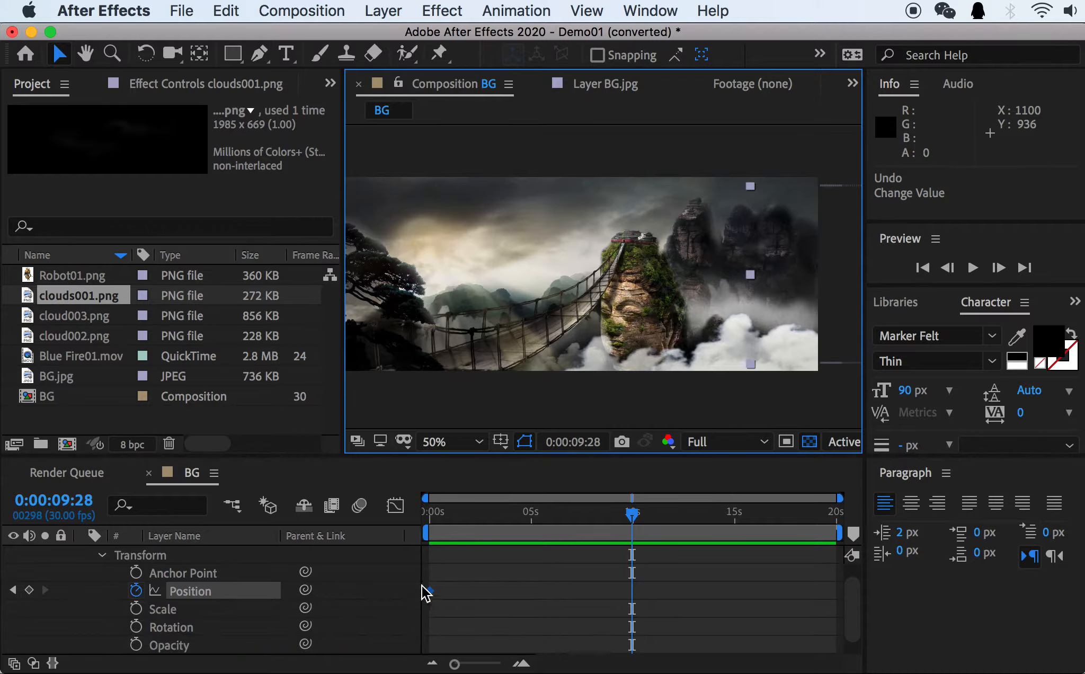
click(136, 590)
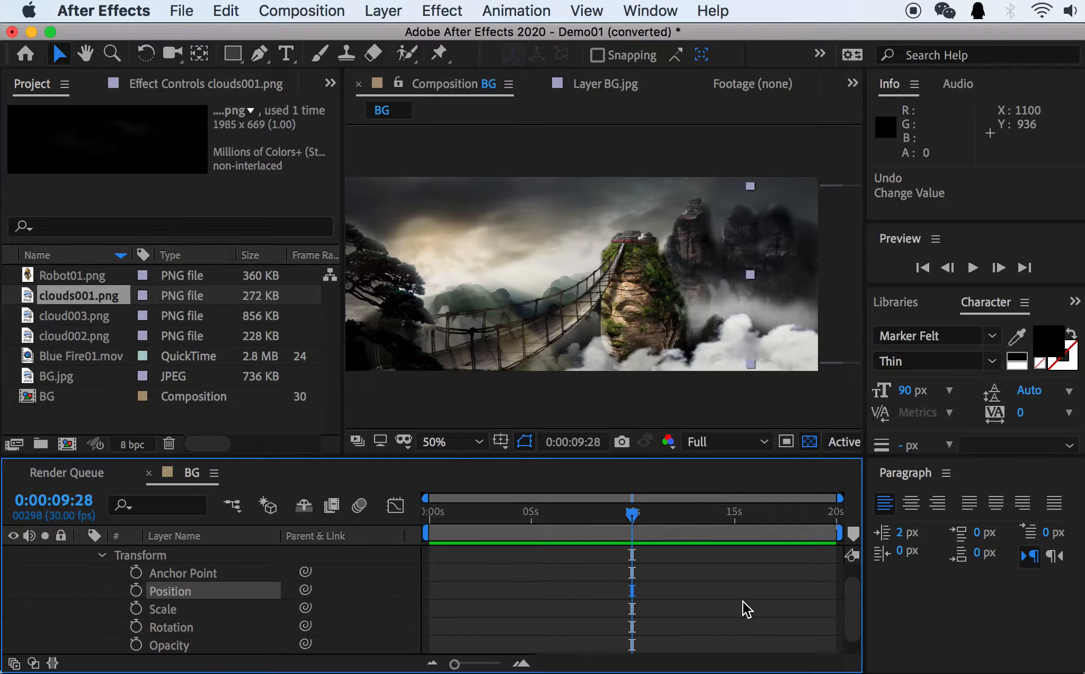
Undo turning off Position keyframing for clouds001.png and add a Position keyframe at 0:00:09:28.
key(super+z)
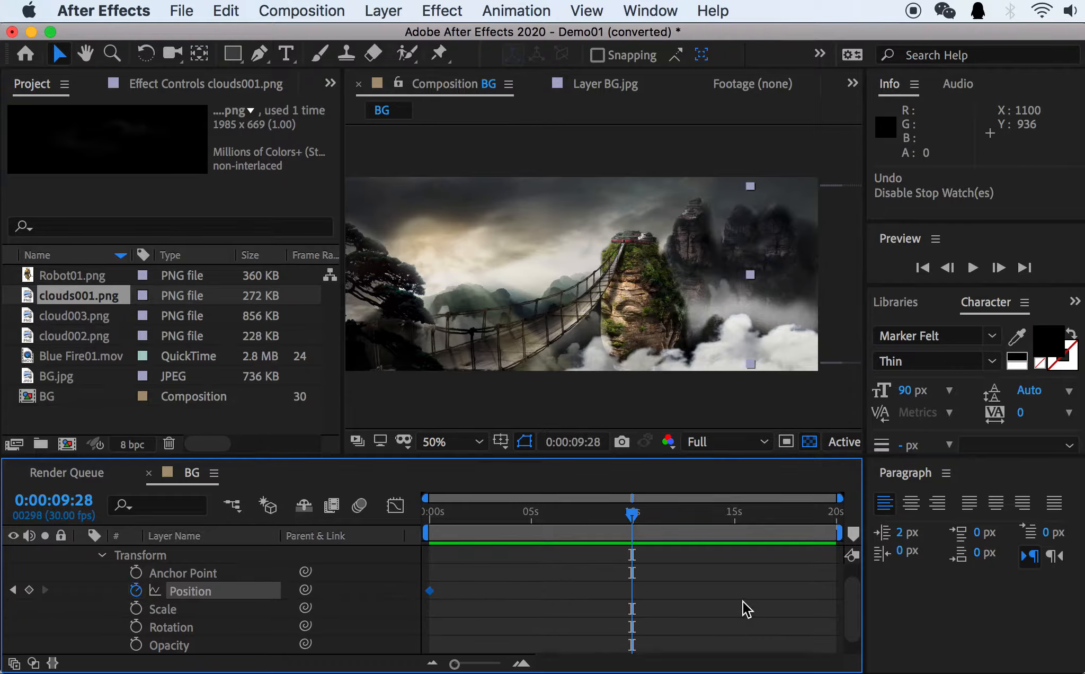
click(29, 591)
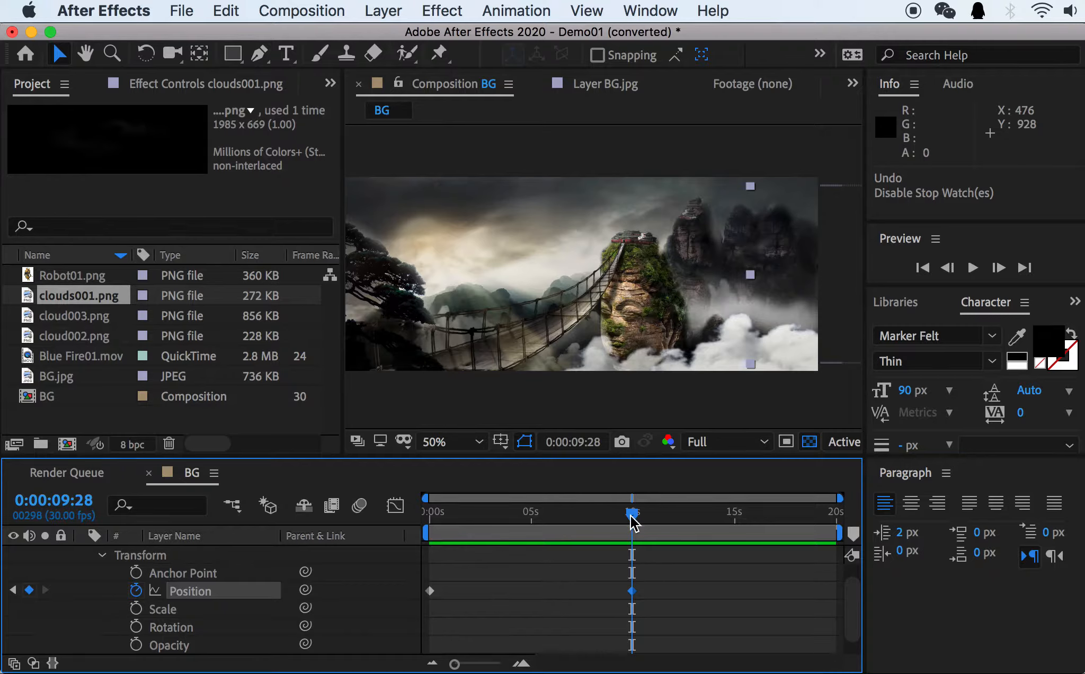
Scrub the timeline and jump between the clouds001.png Position keyframes, ending on the one at 0:00:09:28.
drag(630, 515, 609, 517)
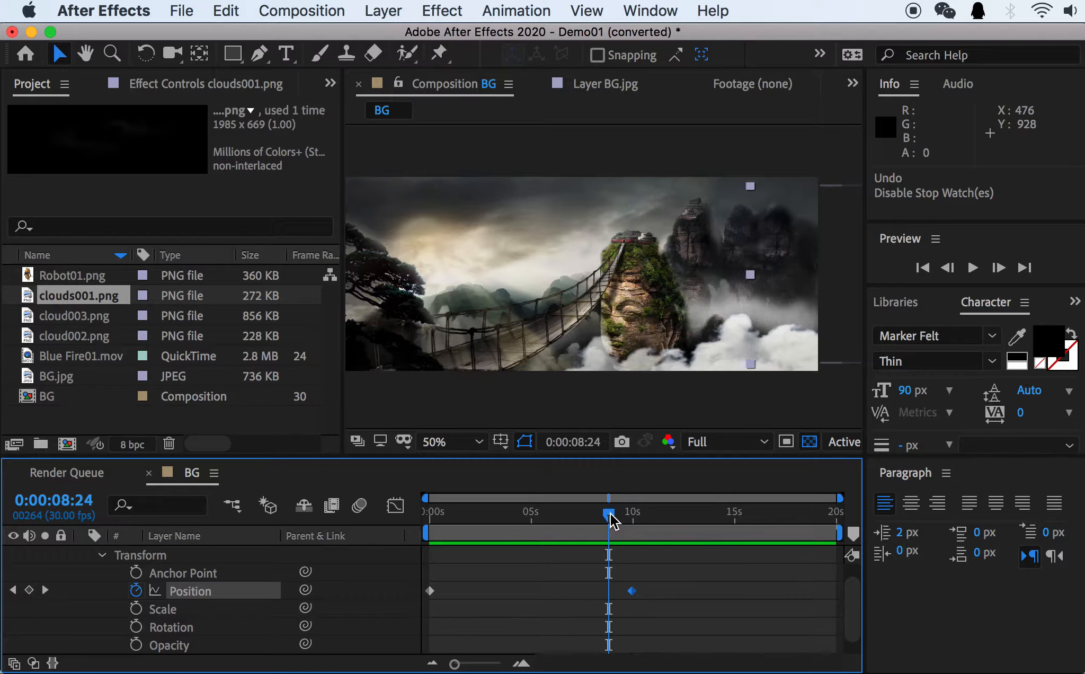
drag(609, 512, 621, 512)
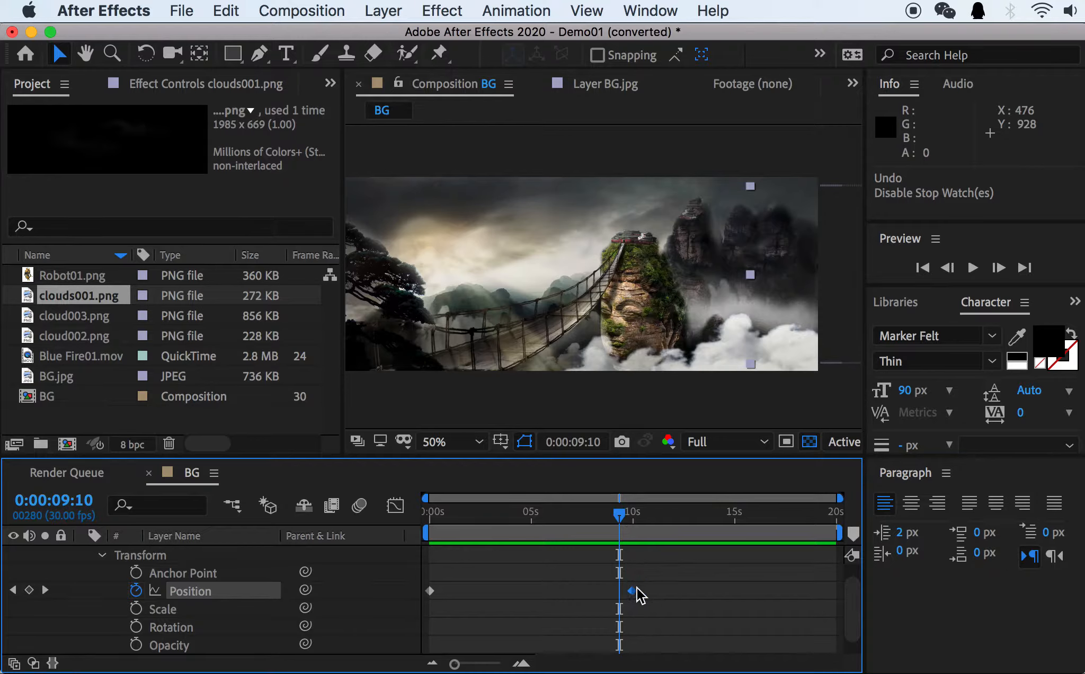
drag(621, 517, 633, 518)
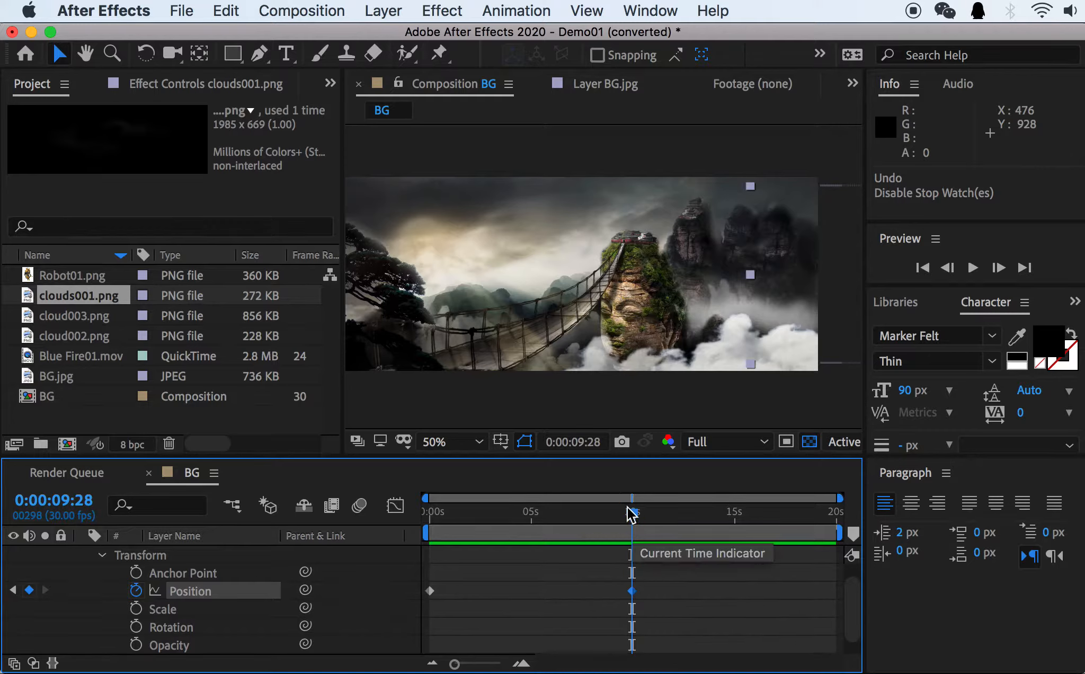
drag(631, 512, 543, 516)
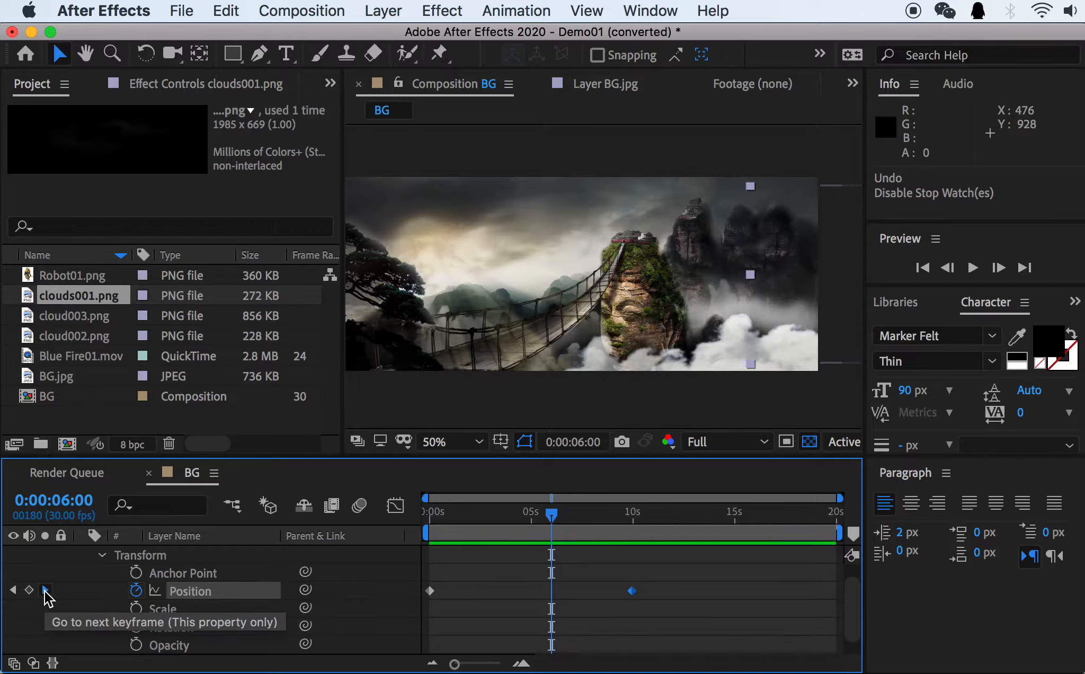
click(46, 589)
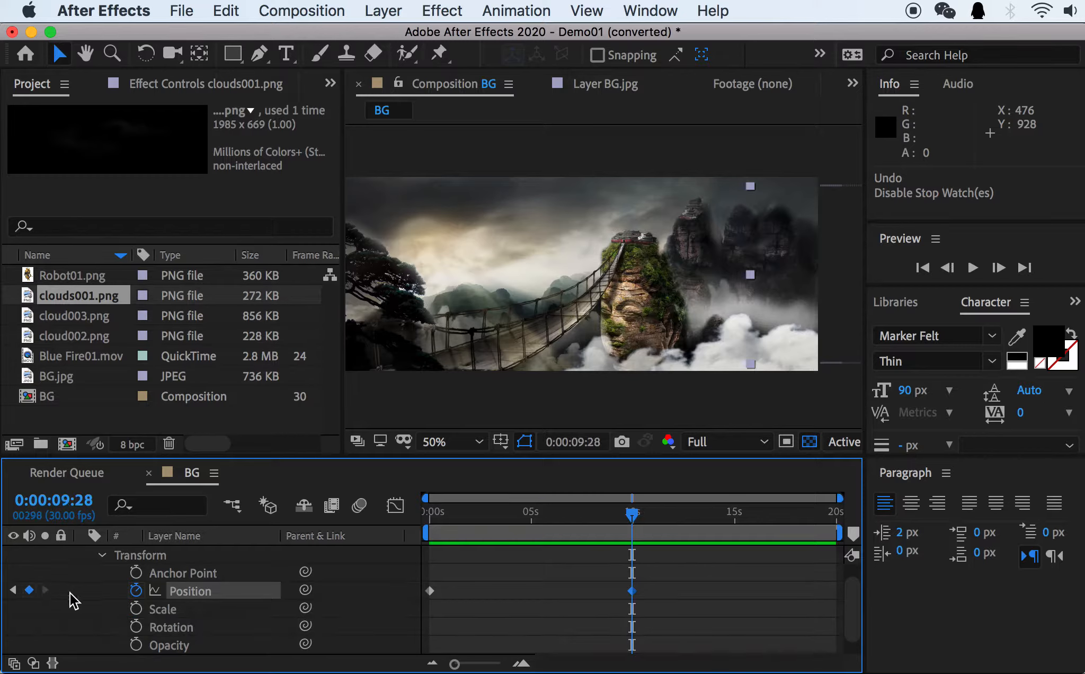
click(13, 590)
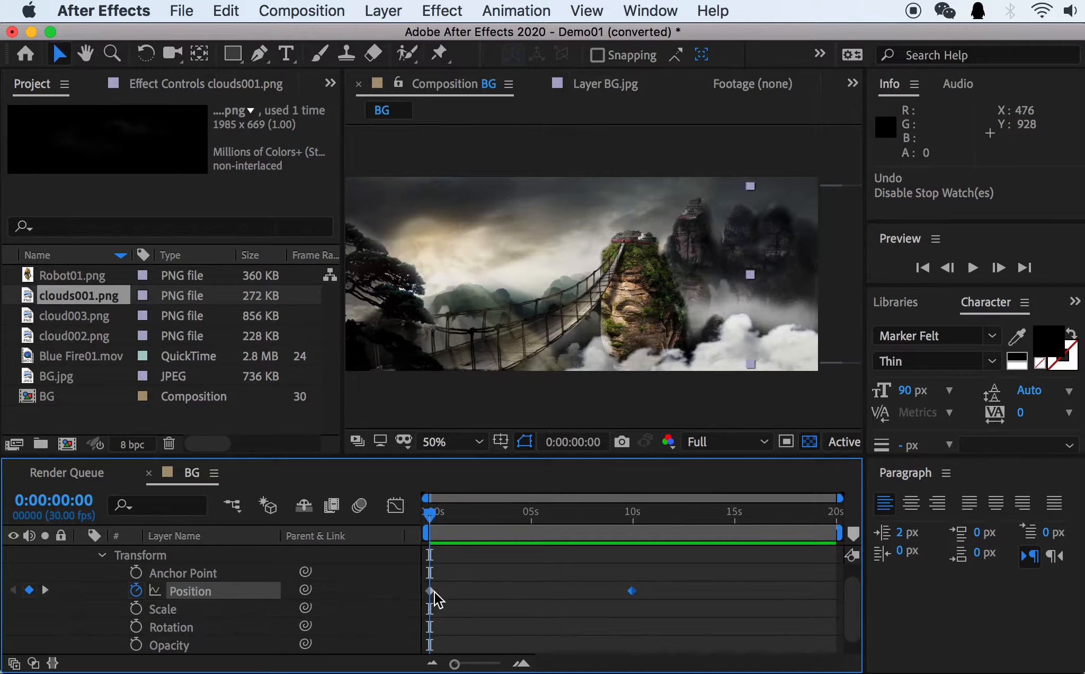
click(46, 590)
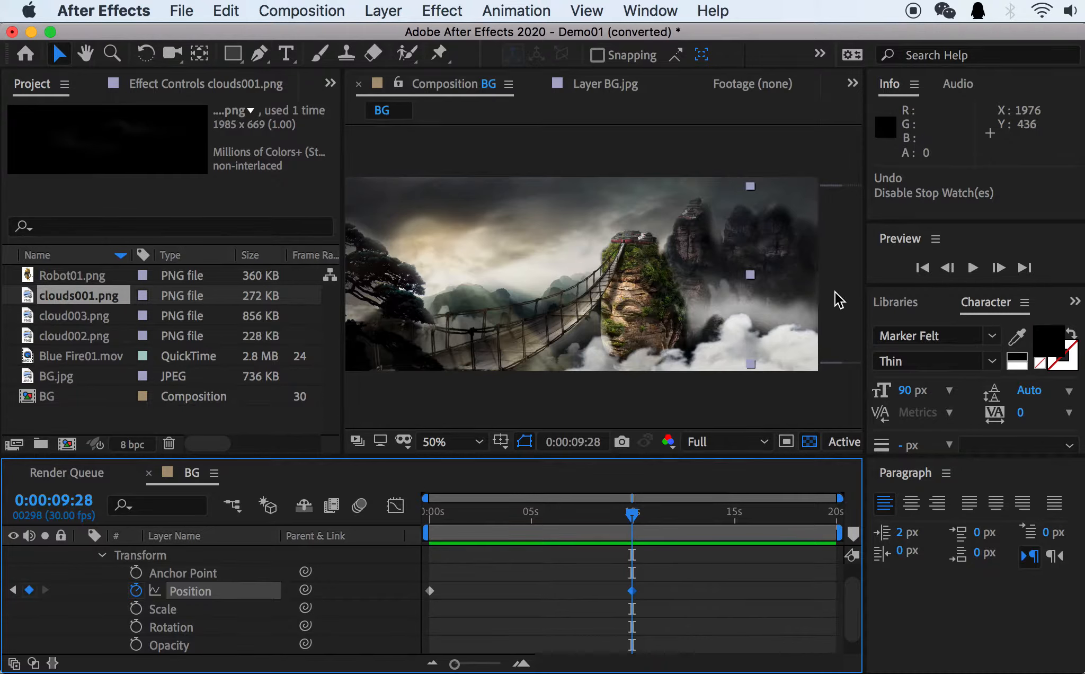
Move clouds001.png past the left edge of the background at 0:00:09:28, to a position of about -704, 354.5.
drag(834, 291, 559, 302)
drag(734, 312, 710, 302)
key(space)
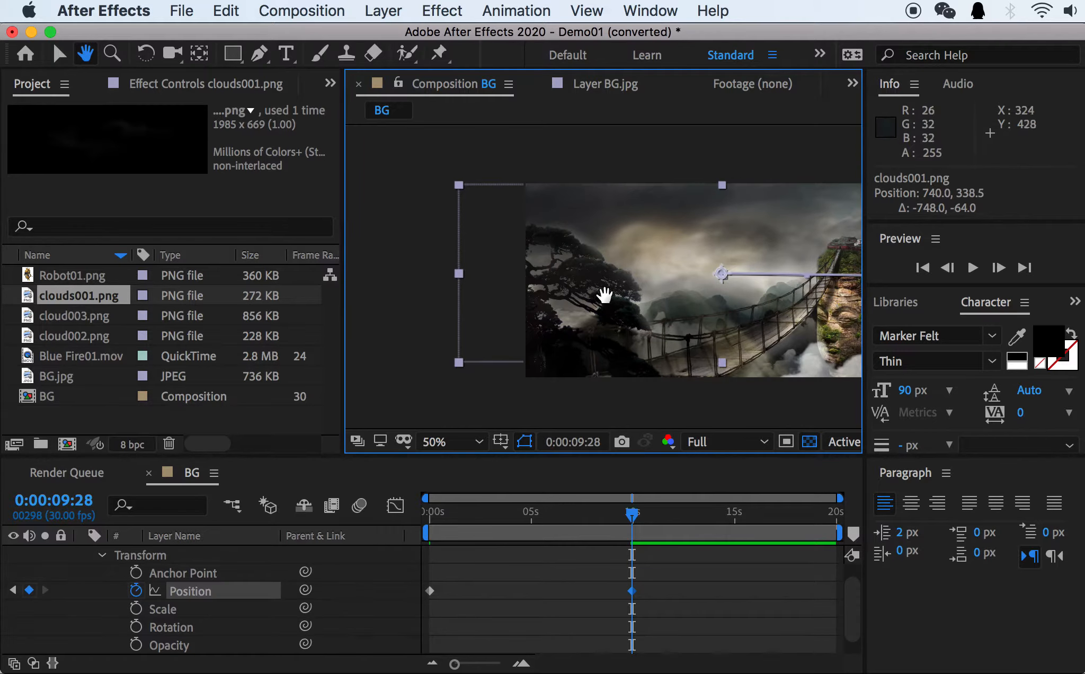
drag(555, 286, 644, 279)
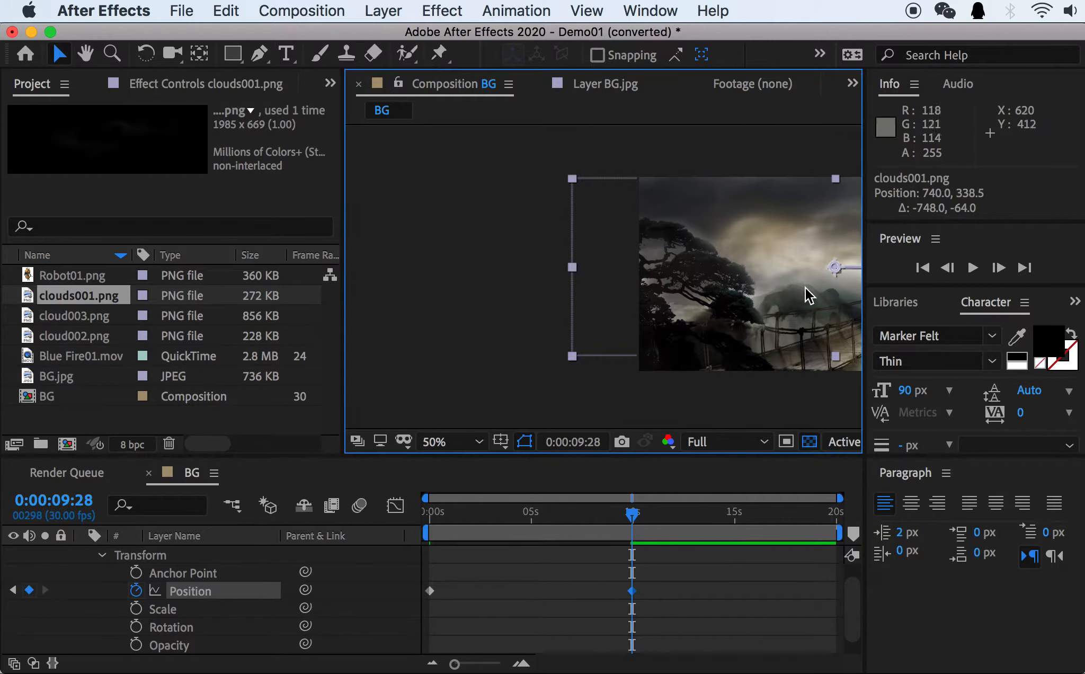
drag(804, 295, 539, 303)
drag(706, 301, 596, 299)
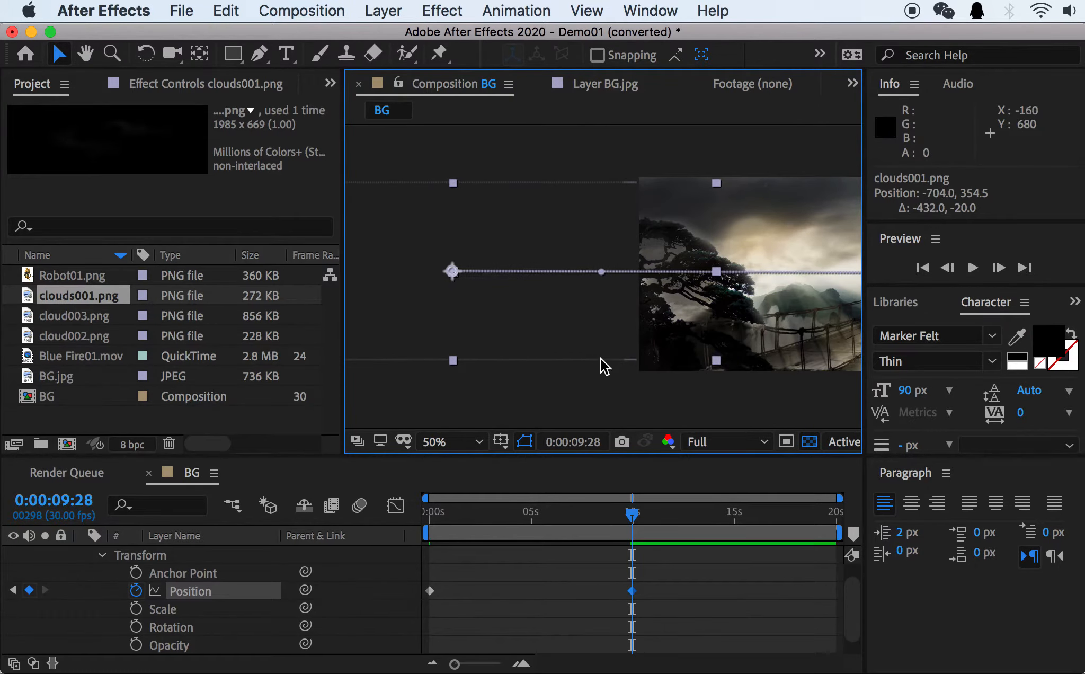
Preview the clouds001.png movement across the background from 0:00:00:00.
key(h)
drag(759, 347, 506, 357)
key(v)
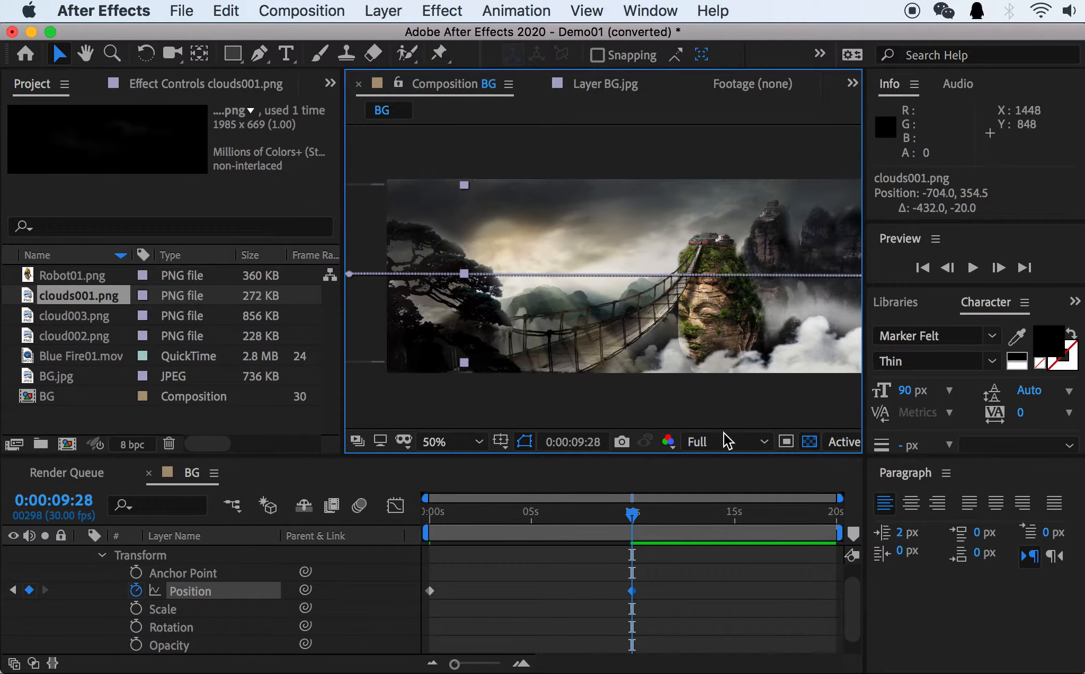
drag(530, 518, 405, 520)
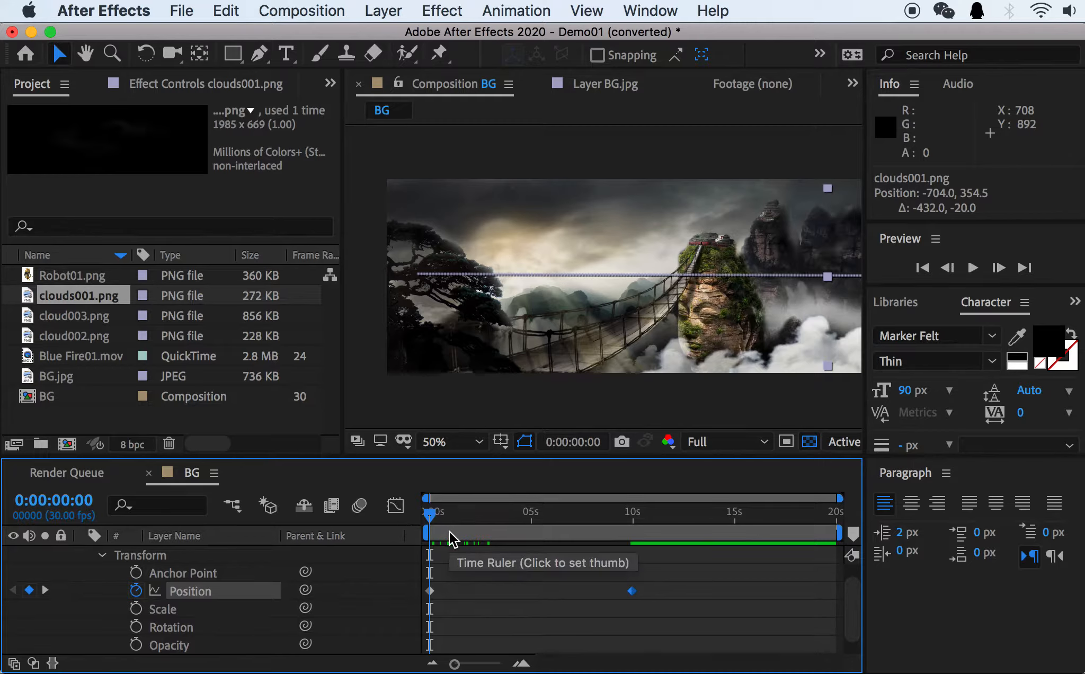
key(space)
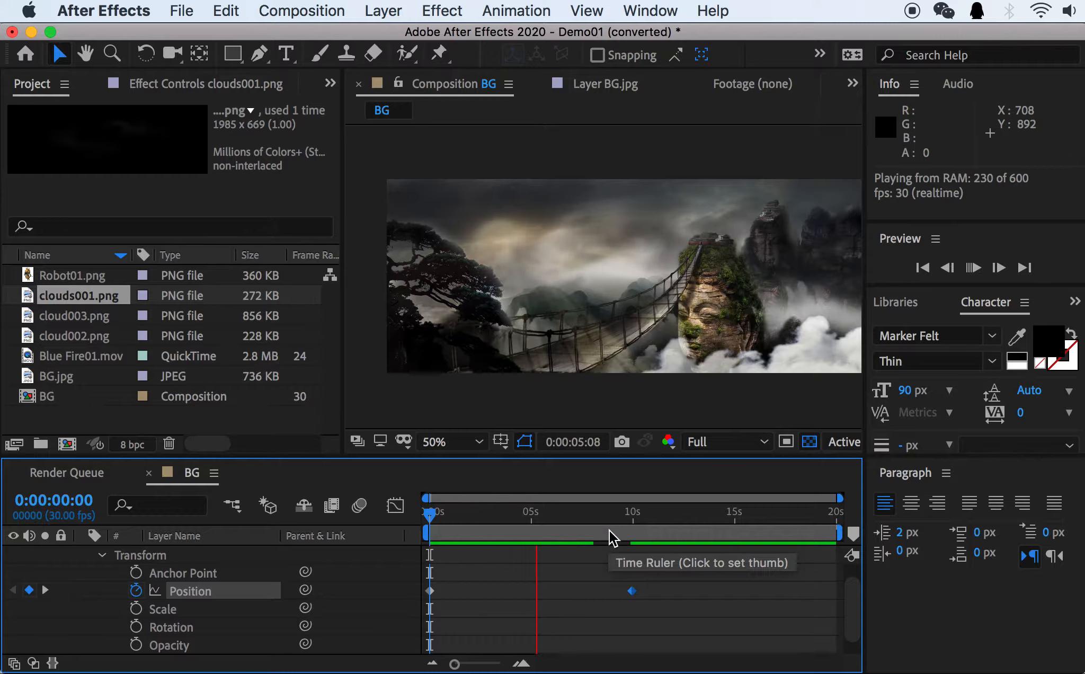
key(space)
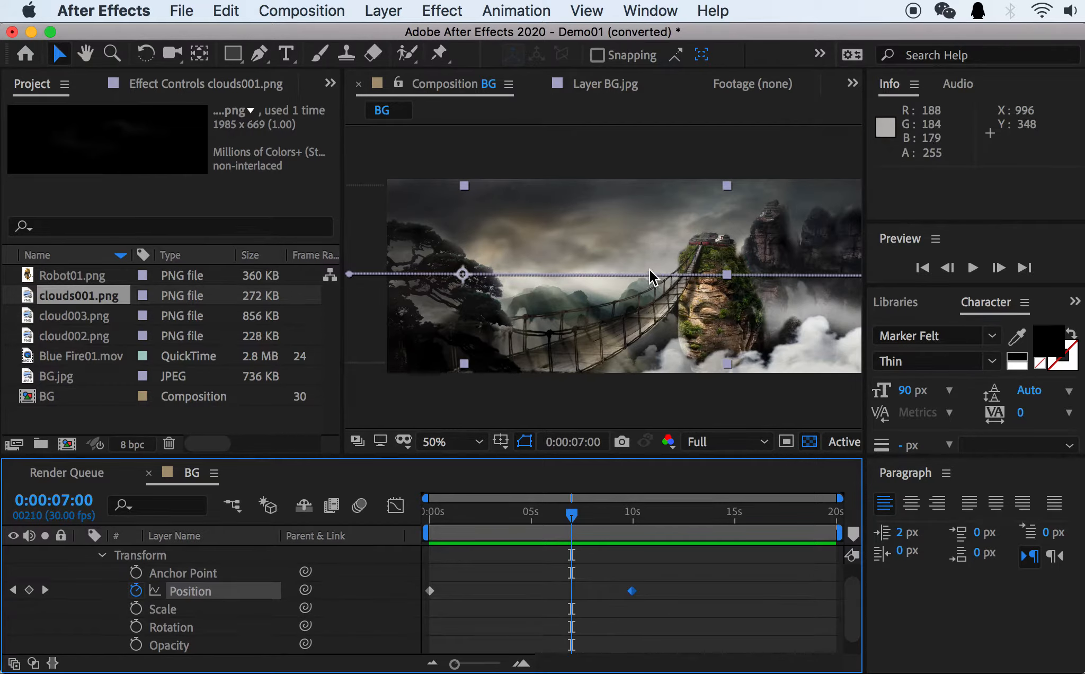
Replay part of the cloud animation from 0:00:00:20.
click(468, 511)
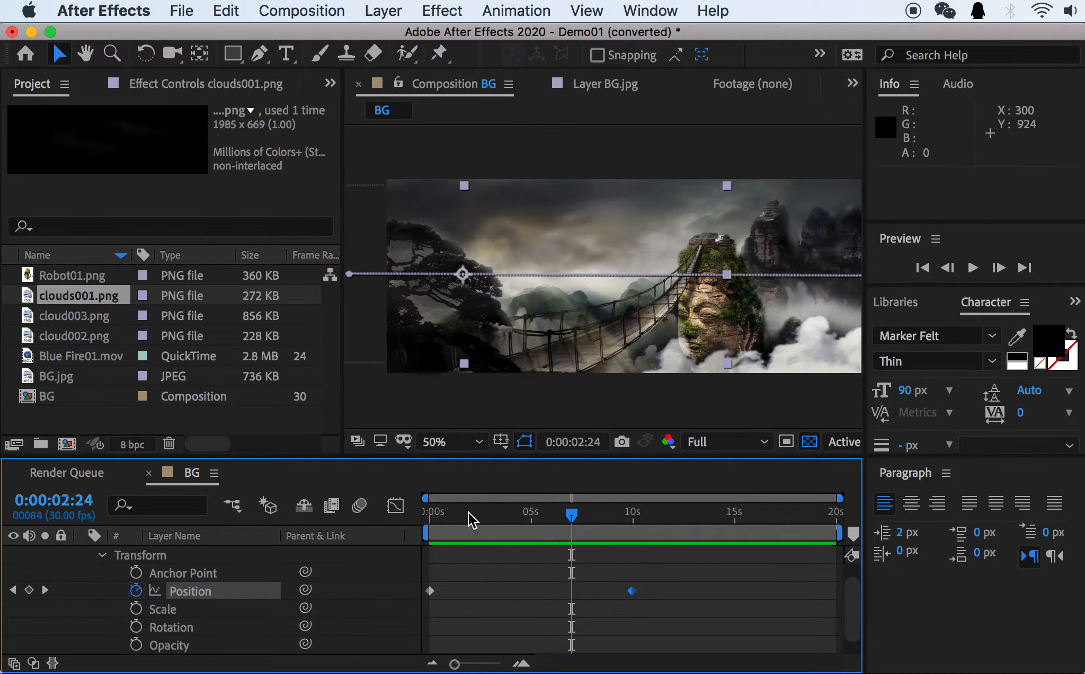
drag(468, 511, 443, 521)
key(space)
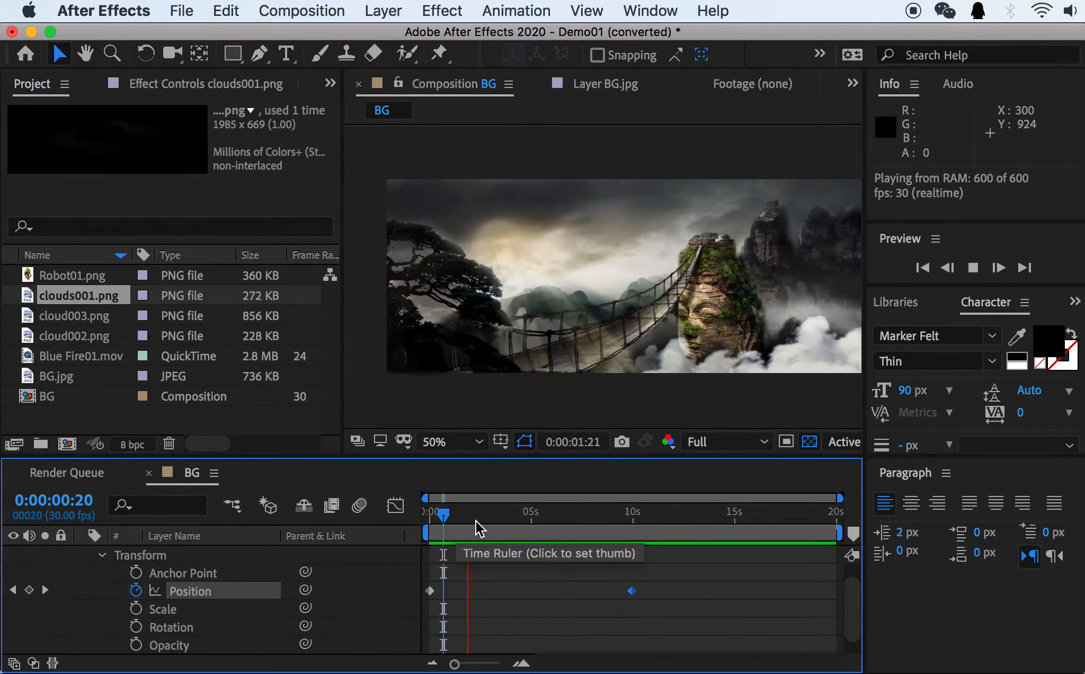
key(space)
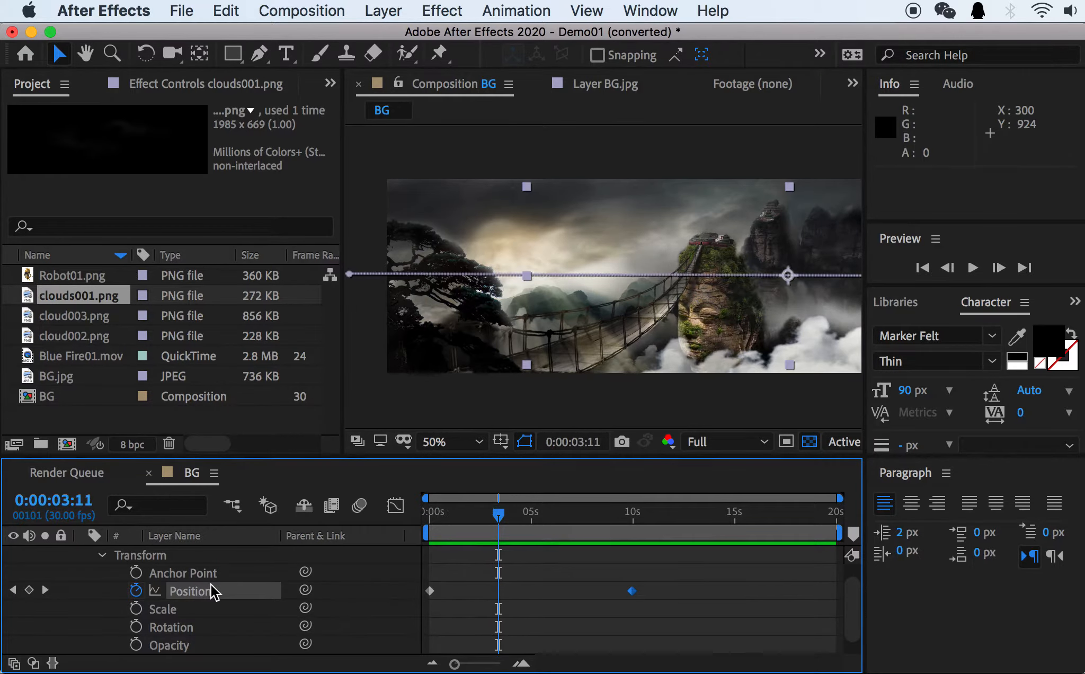
Collapse the clouds001.png layer's properties and return the current time to 0:00:00:00.
scroll(110, 554, up, 1)
click(84, 555)
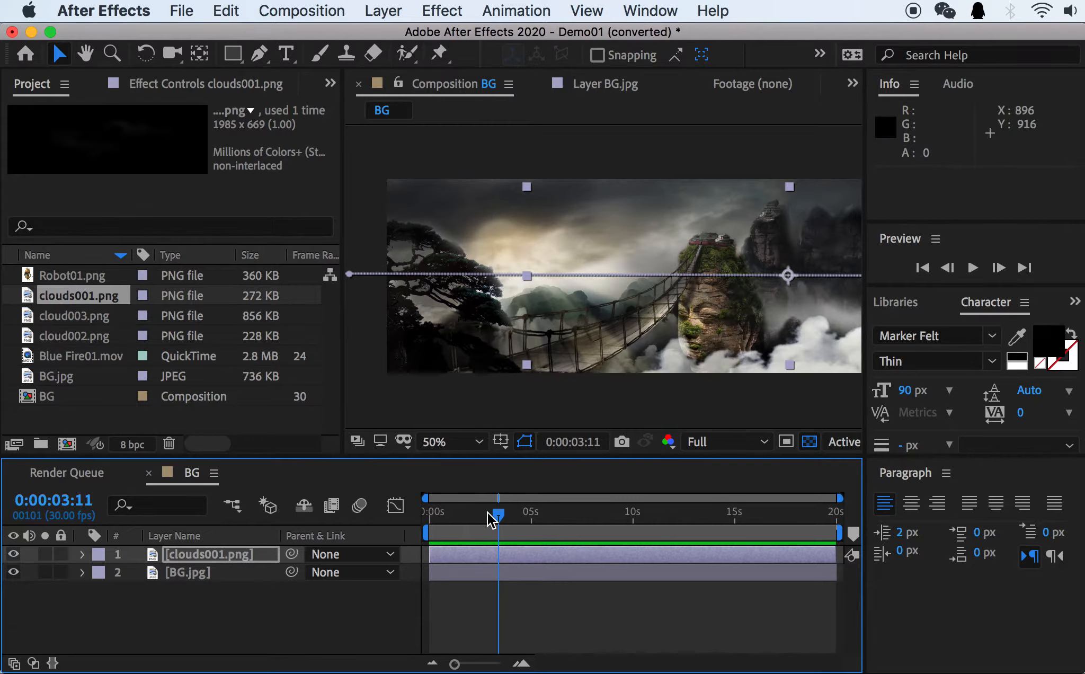
drag(477, 515, 411, 514)
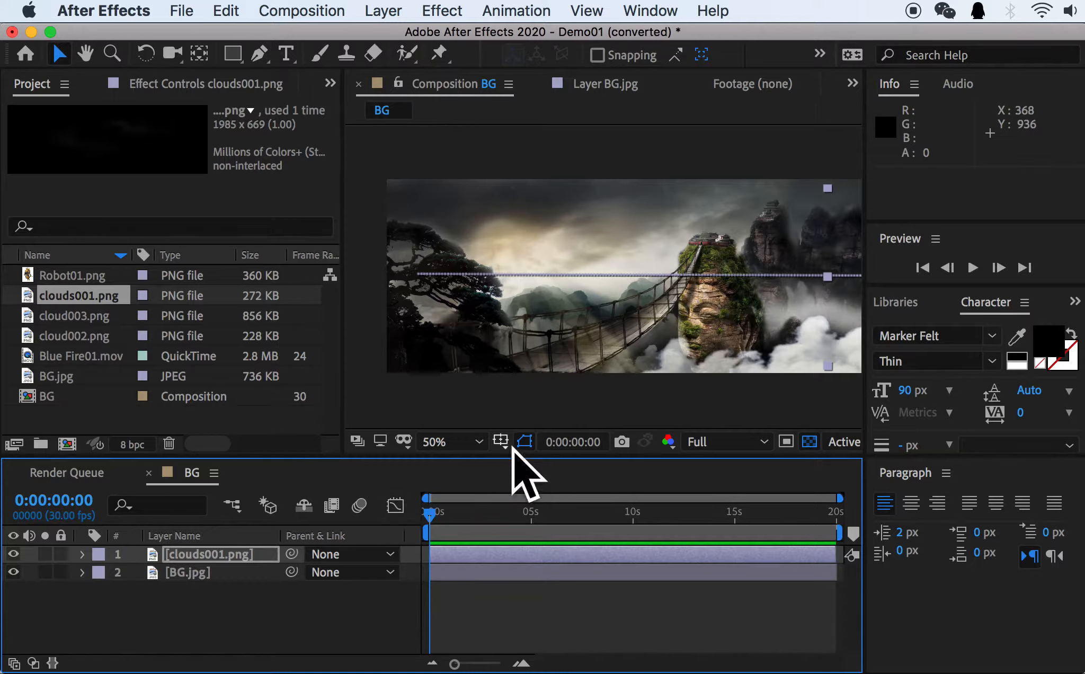
Add cloud002.png and cloud003.png to the BG composition as layers above clouds001.png.
click(69, 340)
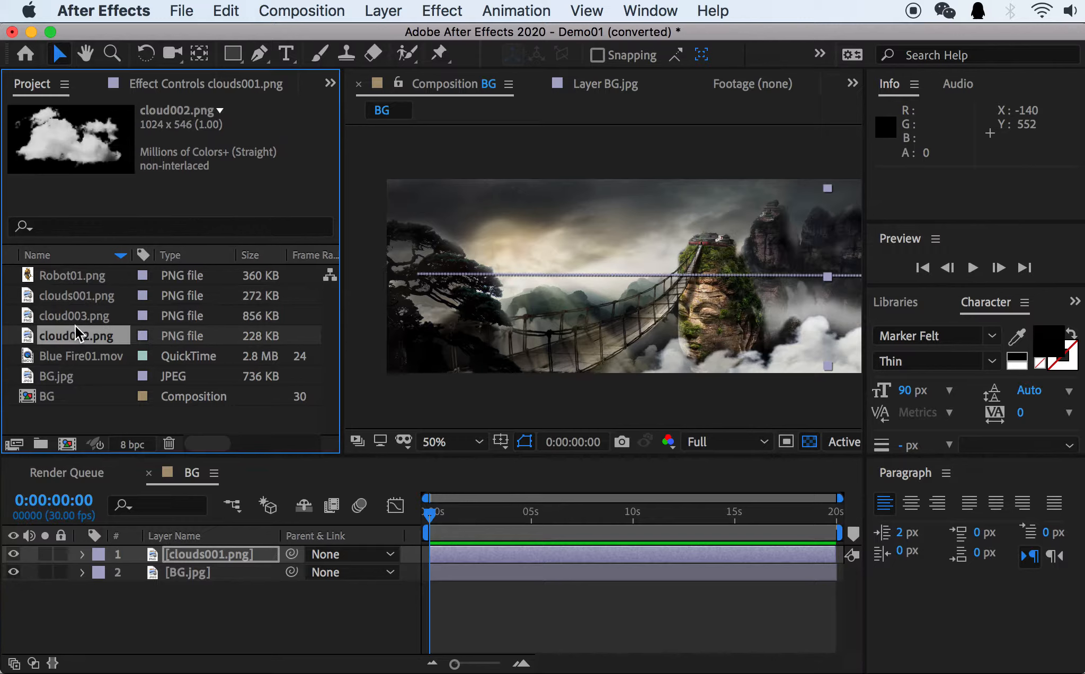
shift+click(82, 313)
drag(83, 312, 191, 556)
click(189, 571)
shift+click(209, 557)
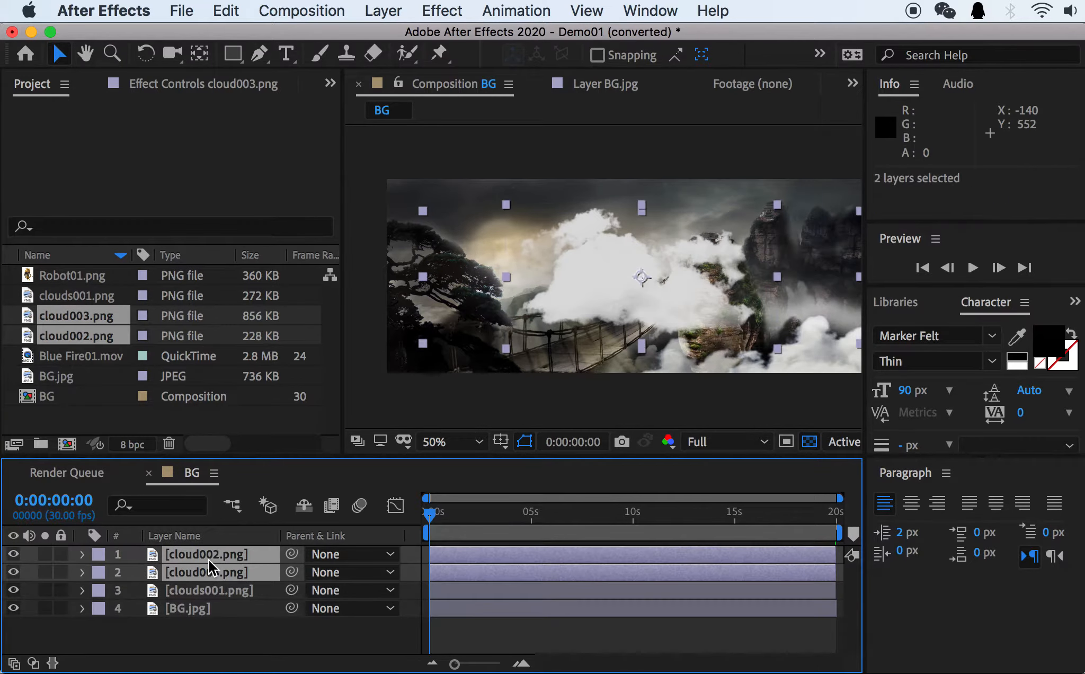
Show and hide only the Position properties of the cloud002.png and cloud003.png layers.
key(p)
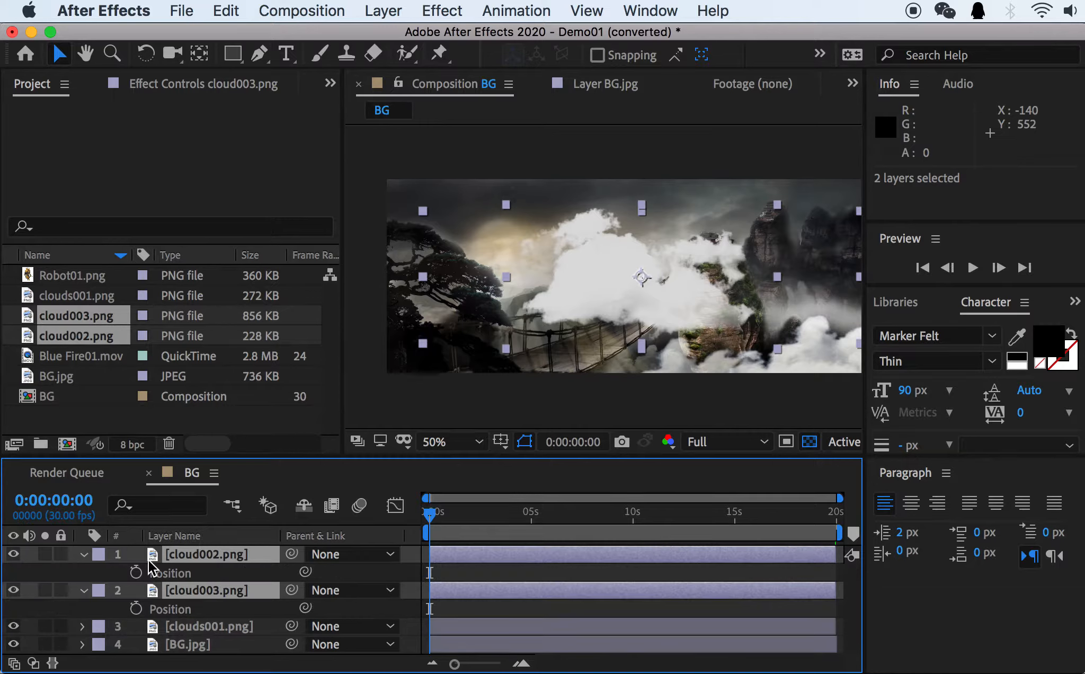
key(p)
key(p)
key(p)
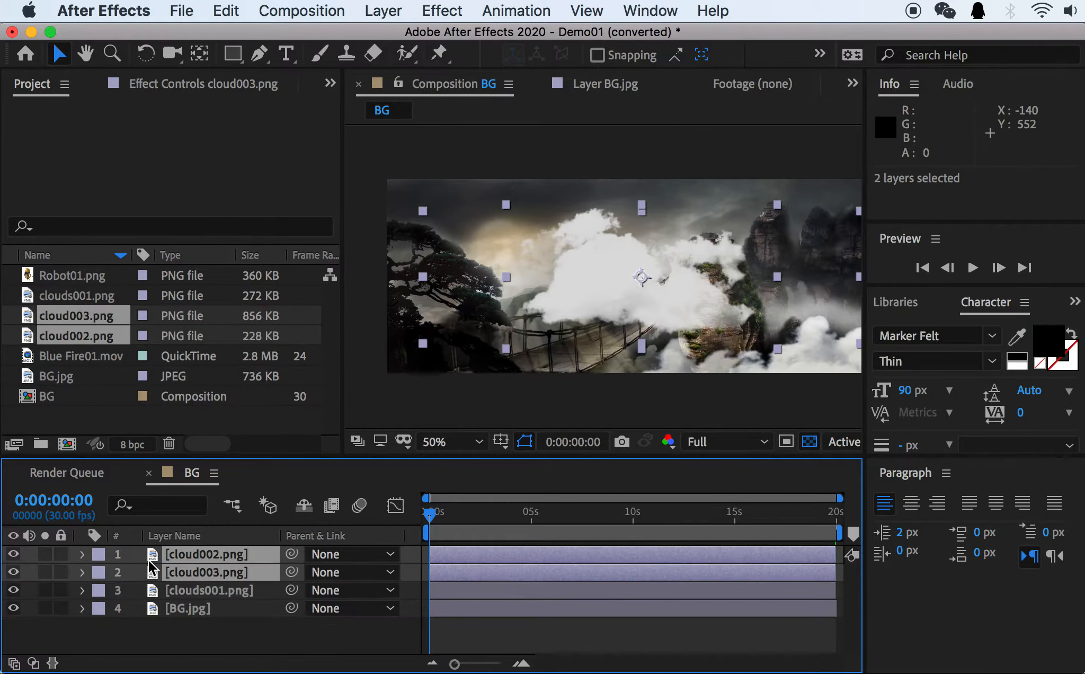
Check the full Transform properties of cloud002.png, collapse them, and reveal only Position for both new cloud layers.
click(83, 554)
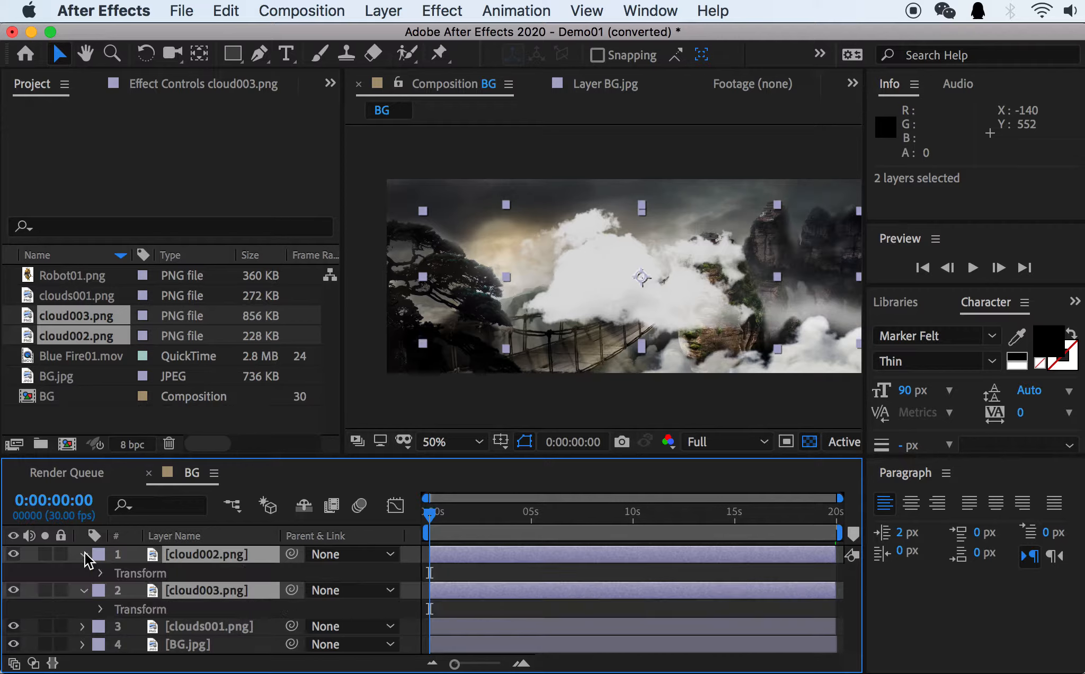
click(100, 573)
scroll(115, 593, down, 1)
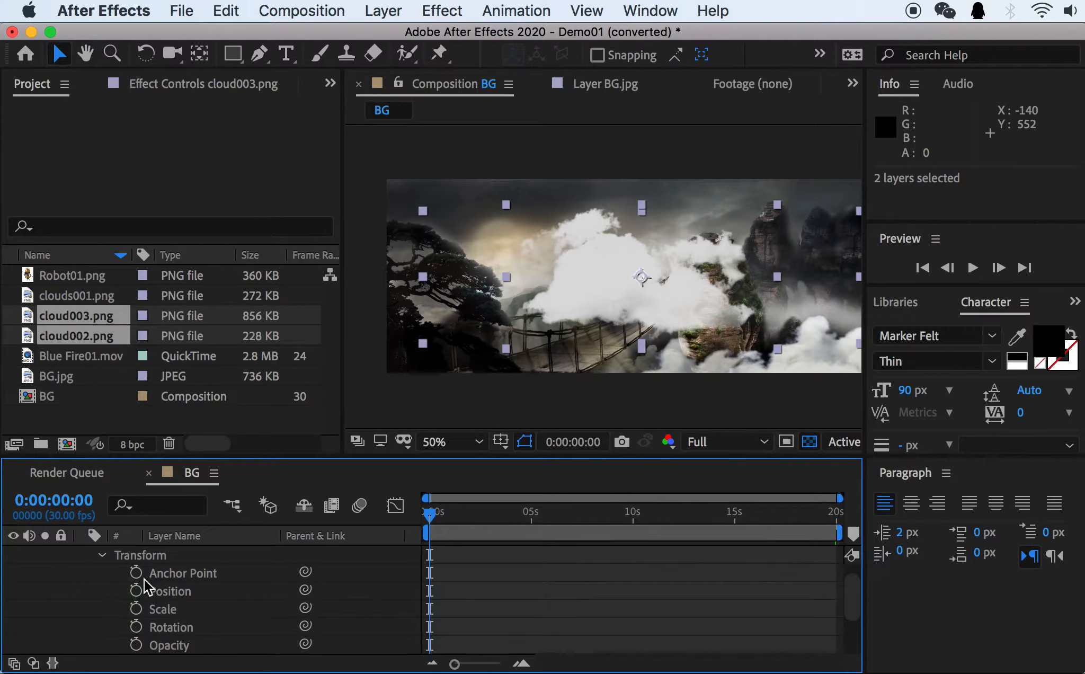
scroll(145, 581, up, 1)
click(83, 554)
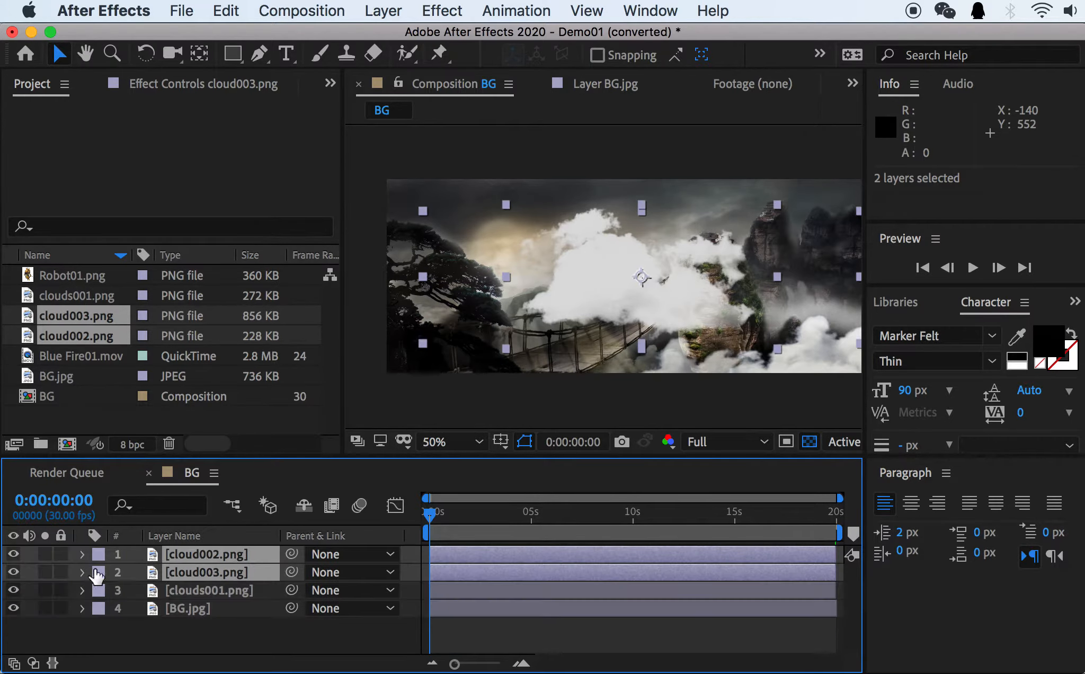
key(p)
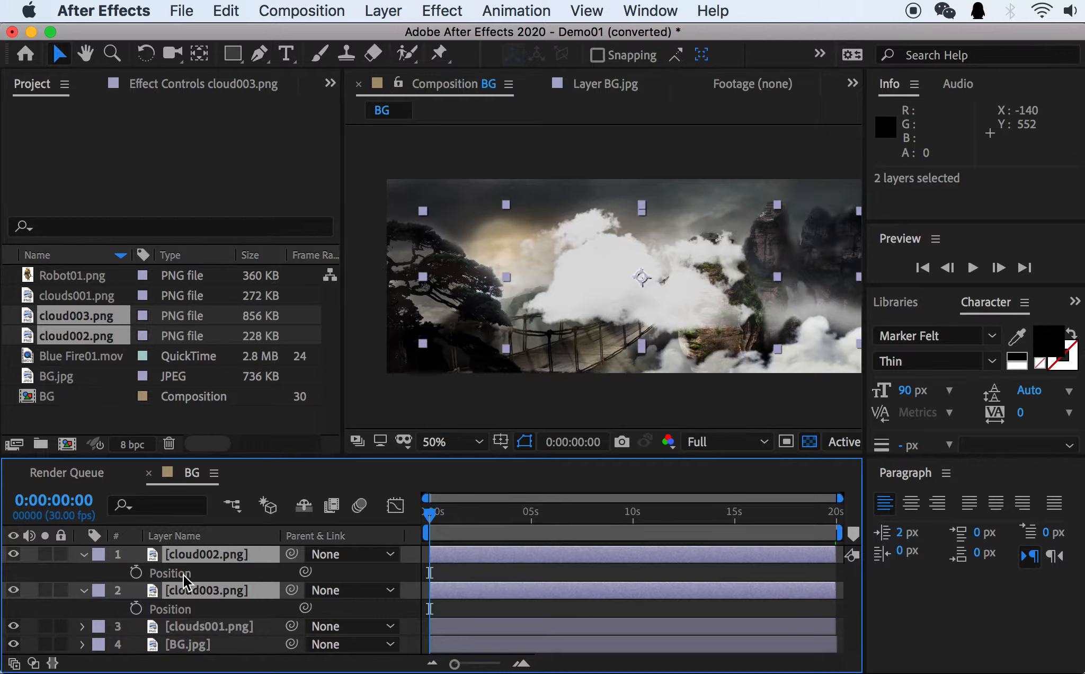
Try Position keyframing on cloud002.png and cloud003.png at 0:00:00:00, turn it off at 0:00:09:28, and return to the start.
click(136, 573)
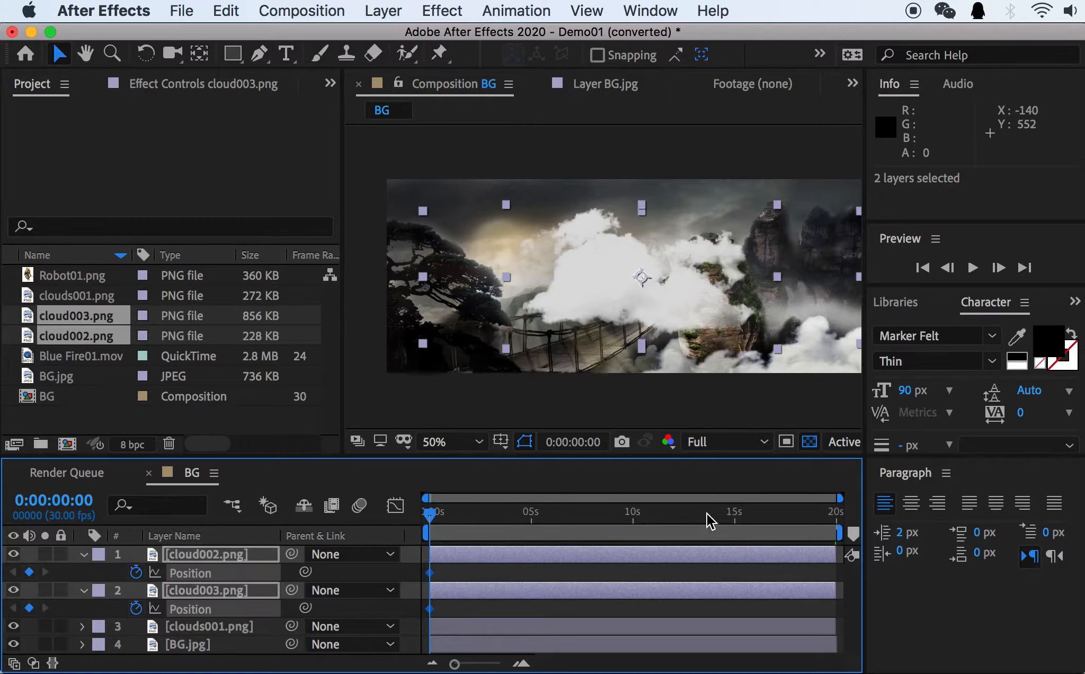
drag(707, 512, 633, 514)
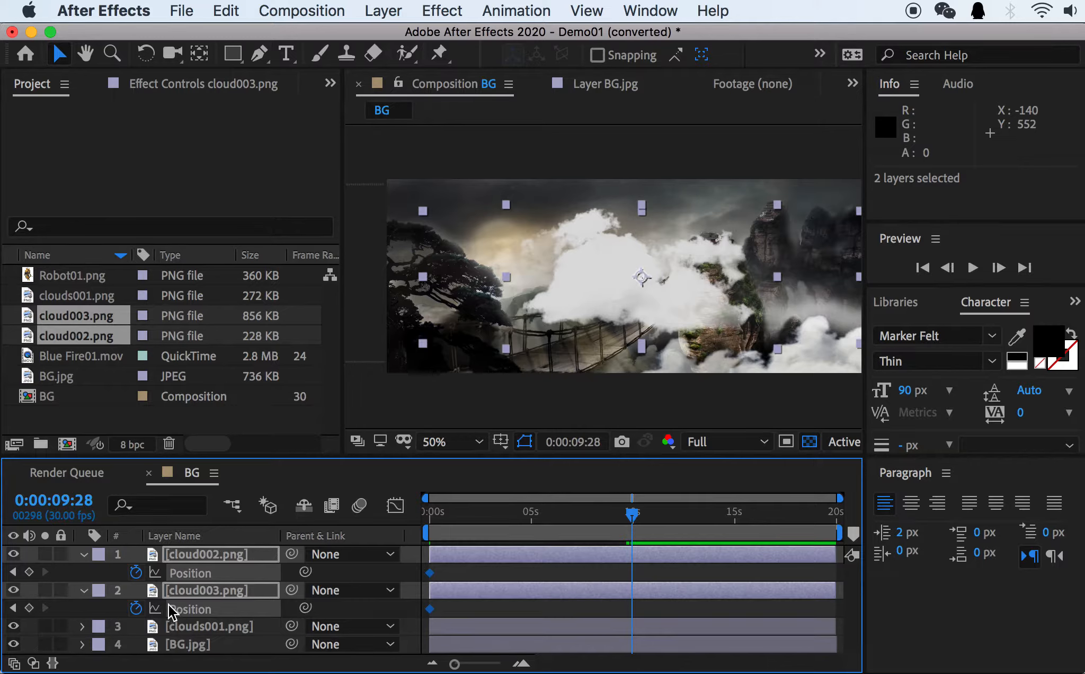
click(136, 573)
key(Home)
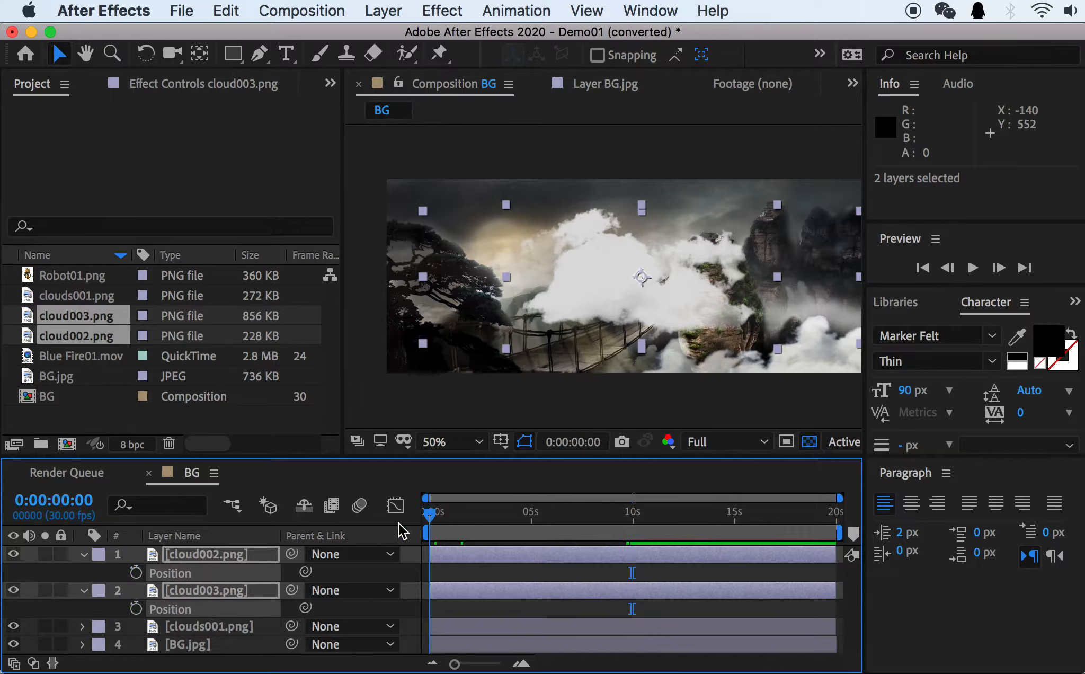
Hide the cloud003.png layer and place cloud002.png directly below it in the layer stack.
click(13, 589)
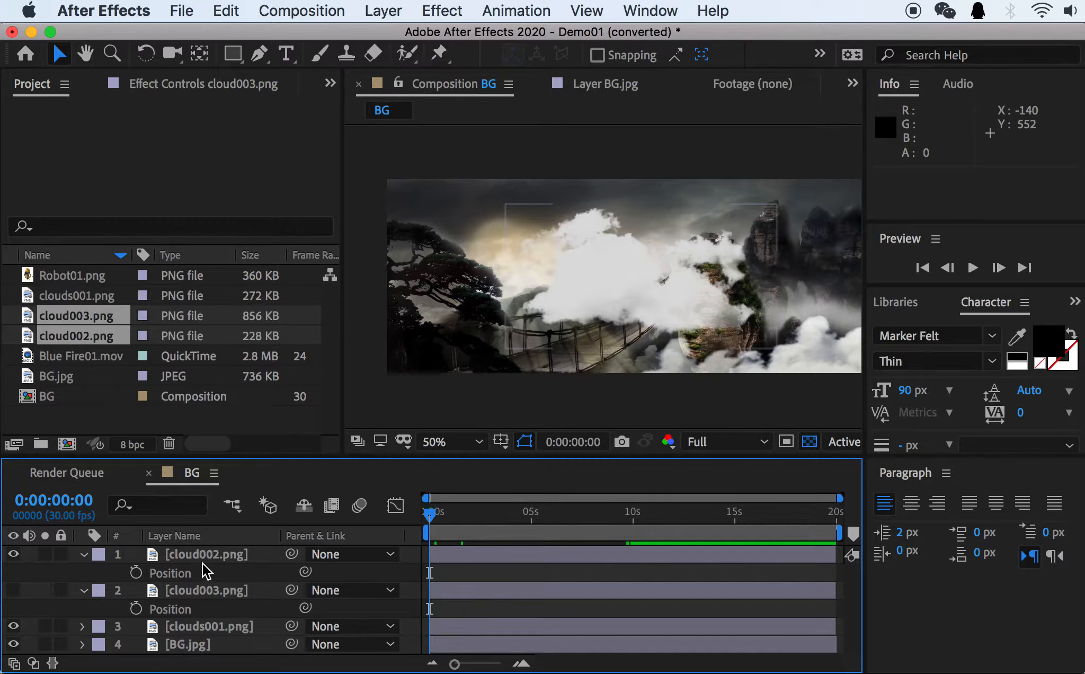
click(205, 554)
drag(205, 553, 213, 610)
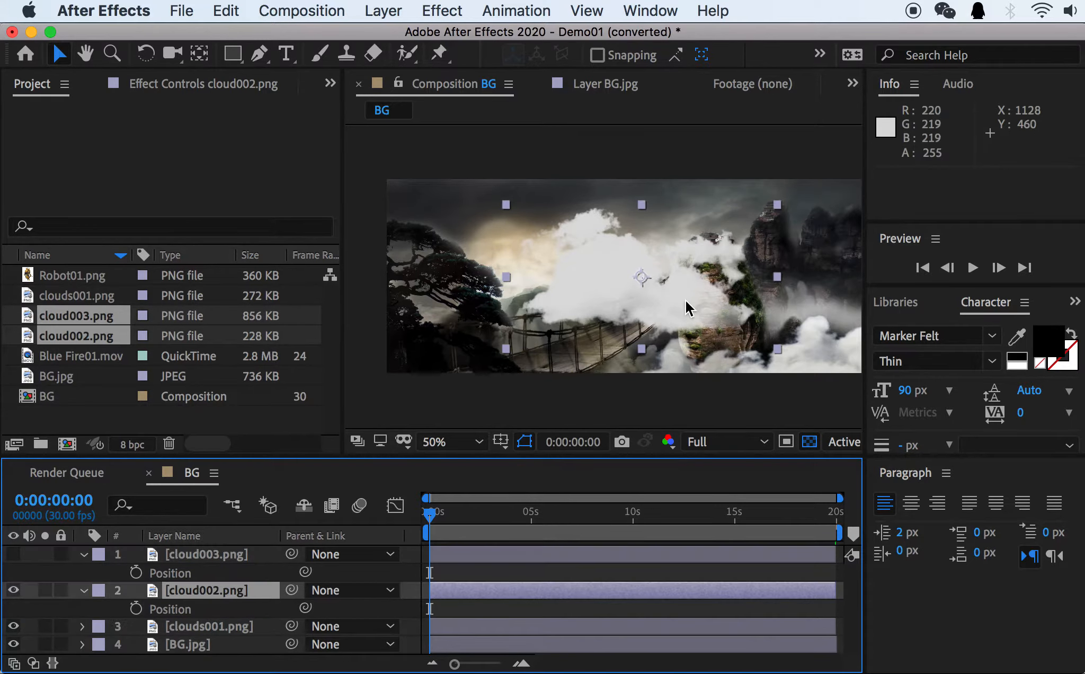
Move cloud002.png to the background's upper-left corner at 0:00:00:00, to a position of about -308, 6.5.
drag(599, 277, 402, 219)
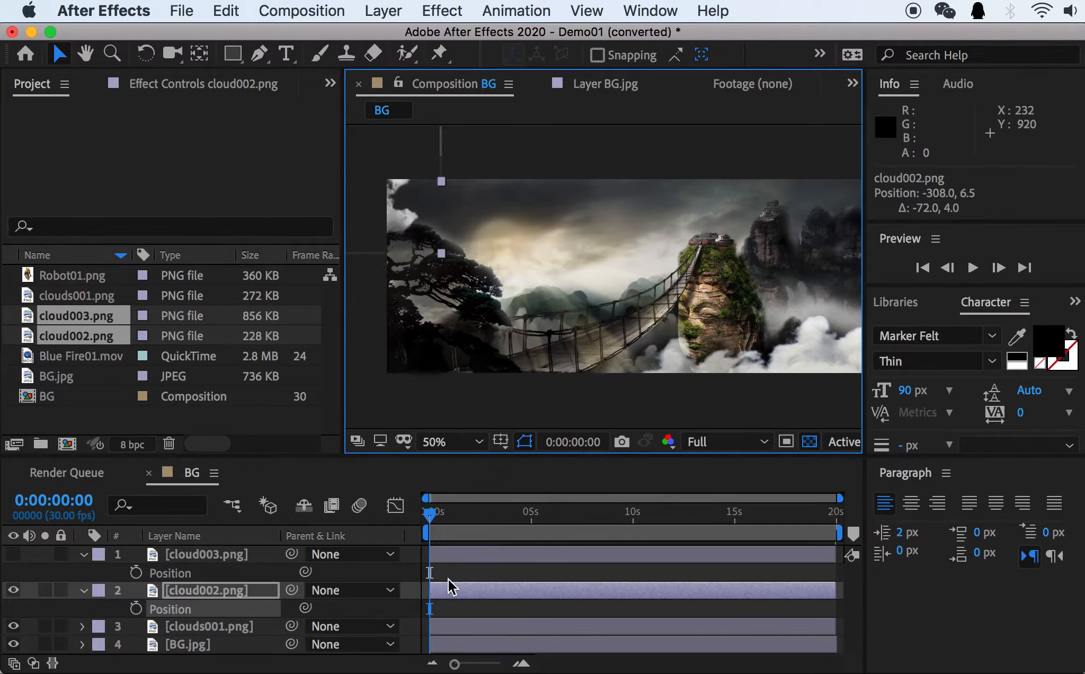
Keyframe Position on cloud002.png at 0:00:00:00, and at 0:00:10:02 move it past the background's right edge to about 2360, 22.5.
click(137, 608)
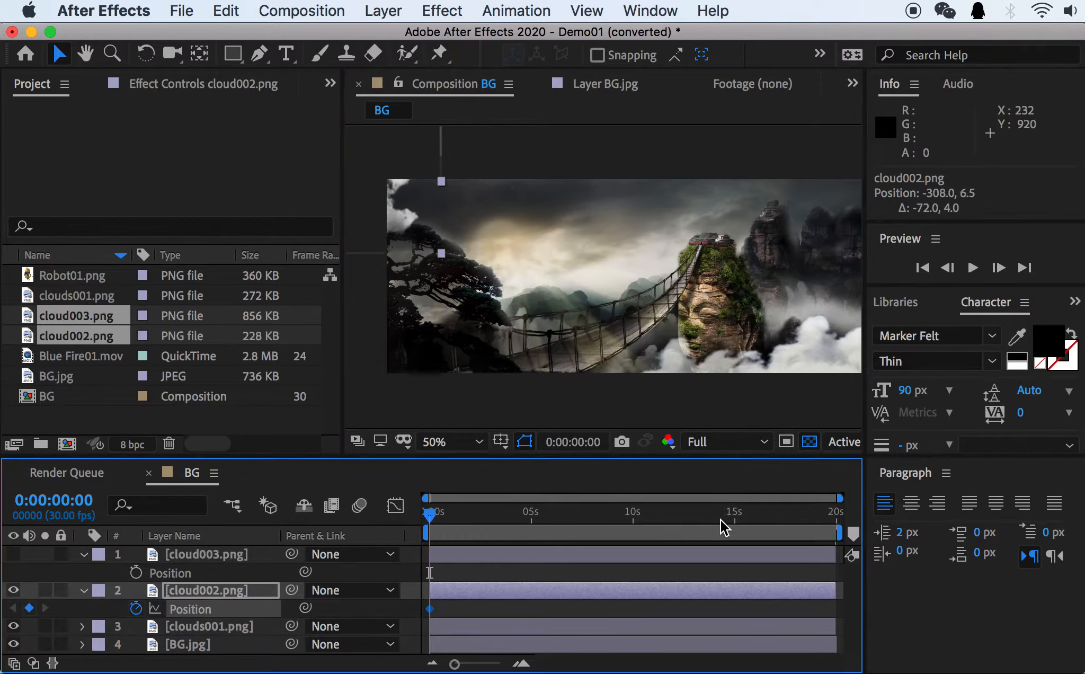
drag(652, 519, 634, 520)
drag(451, 213, 686, 227)
mouse_move(555, 218)
mouse_down()
mouse_move(807, 211)
mouse_move(570, 221)
mouse_up()
key(space)
drag(616, 223, 780, 220)
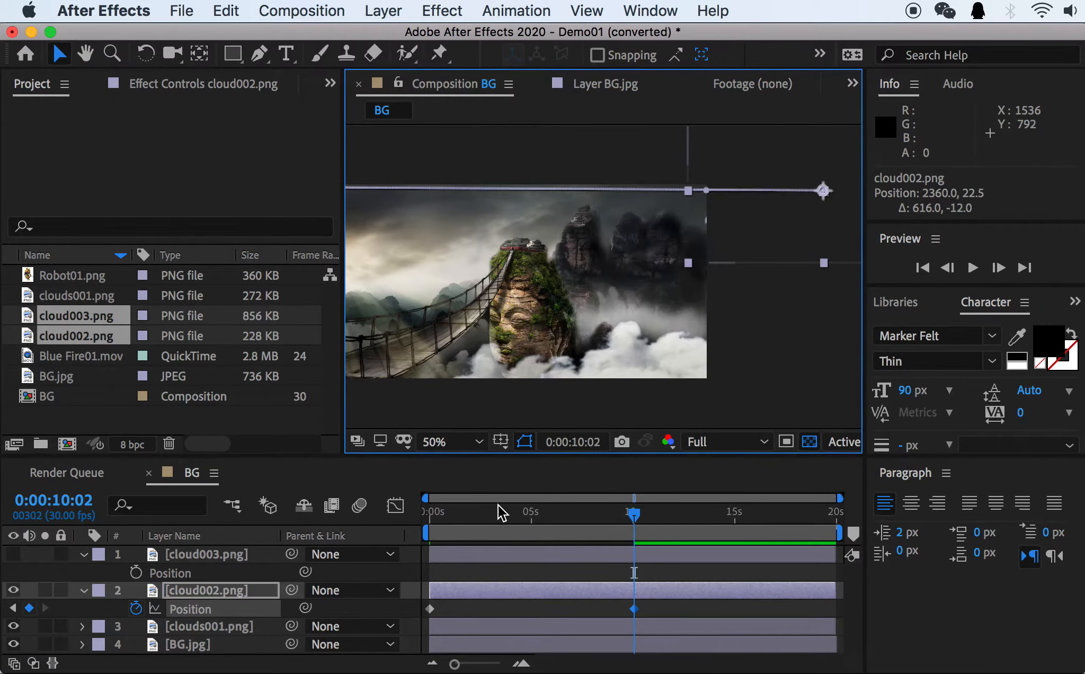
Preview the cloud002.png animation from the start of the composition, and return to 0:00:00:00.
drag(494, 512, 408, 514)
key(space)
drag(507, 311, 657, 312)
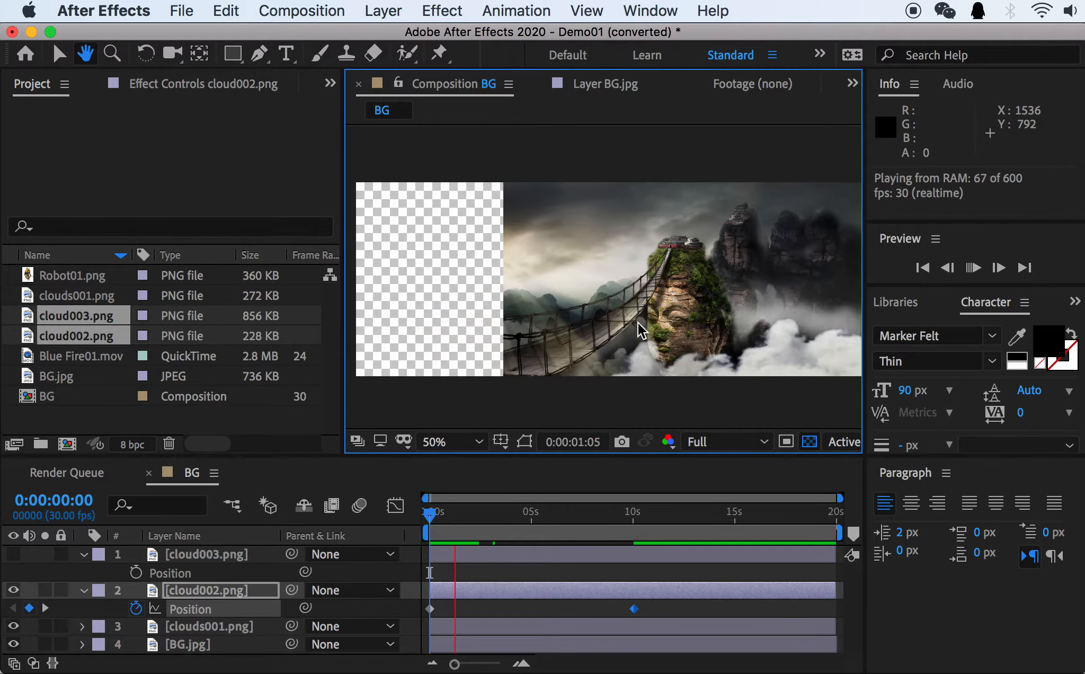
key(space)
key(space)
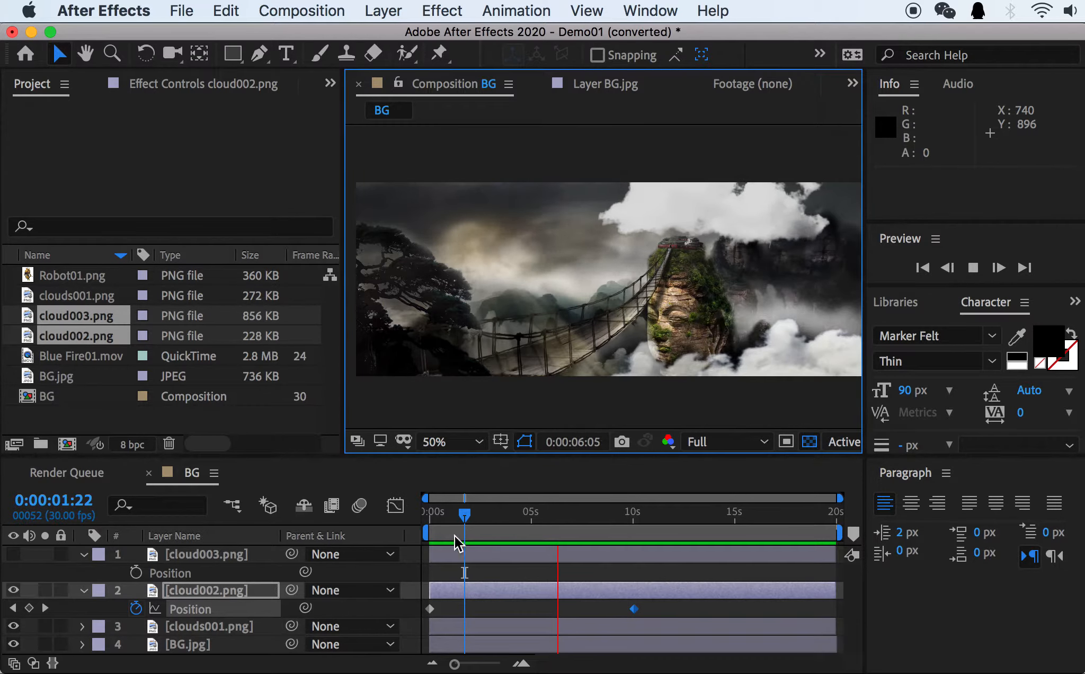
click(423, 515)
Show cloud003.png, move it to the background's lower-left edge at about -172, 562.5, and keyframe its Position at 0:00:00:00.
click(13, 554)
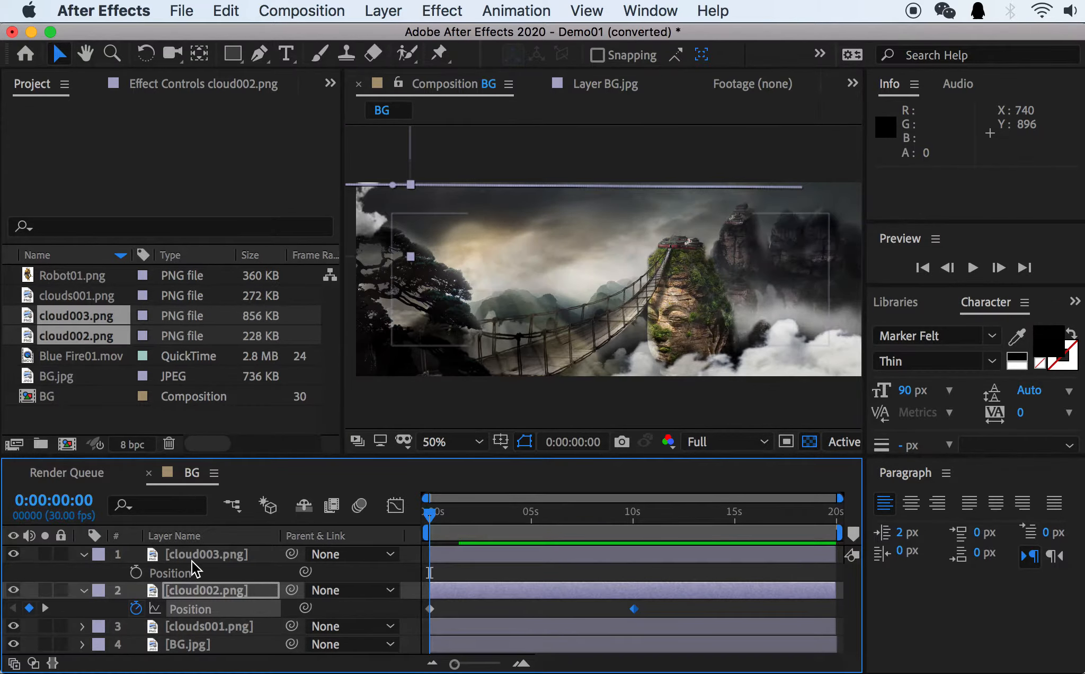
click(193, 570)
mouse_move(589, 315)
mouse_down()
mouse_move(601, 318)
mouse_move(591, 304)
mouse_up()
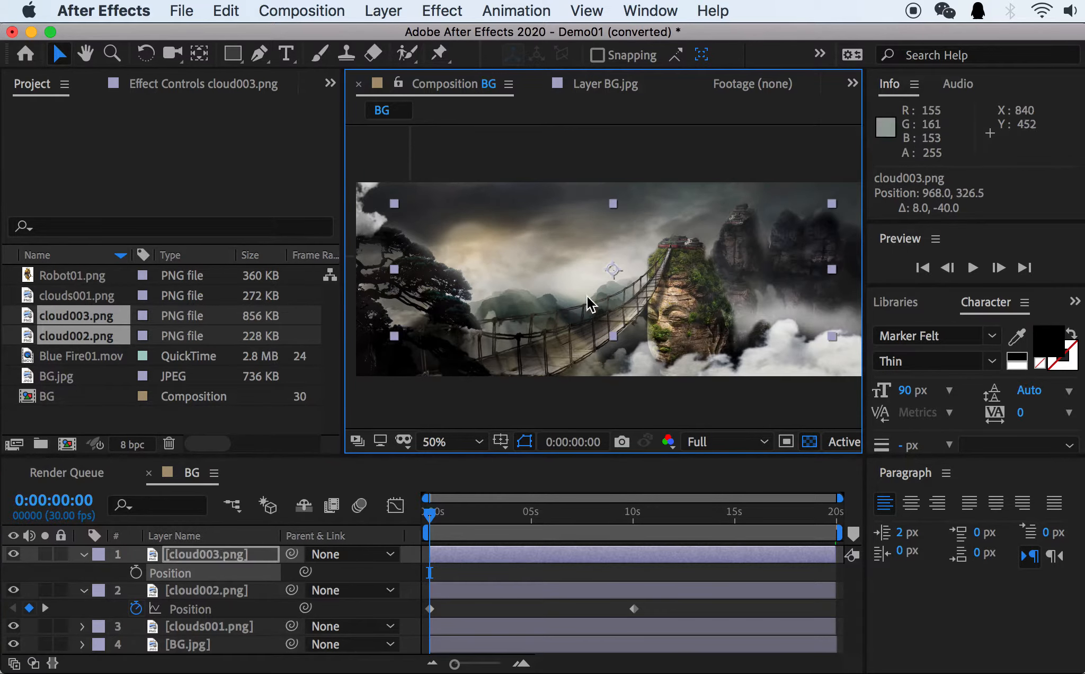
drag(680, 300, 450, 333)
click(137, 573)
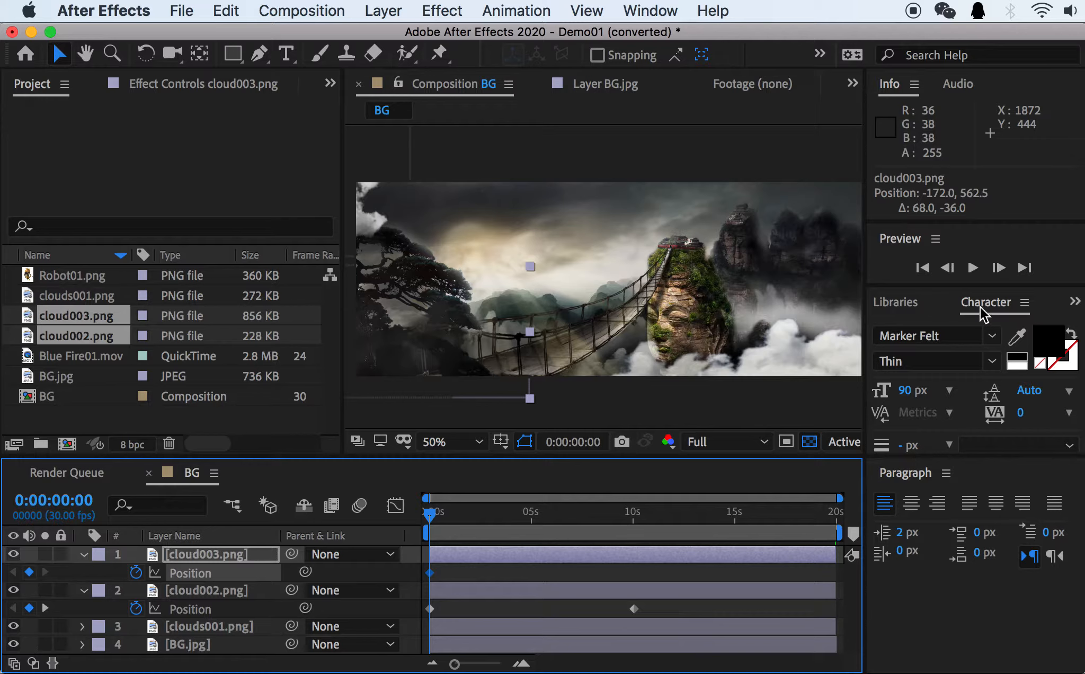
Examine the path for cloud003.png across the background, from its left side to the empty area beyond its right edge.
key(space)
drag(747, 337, 483, 318)
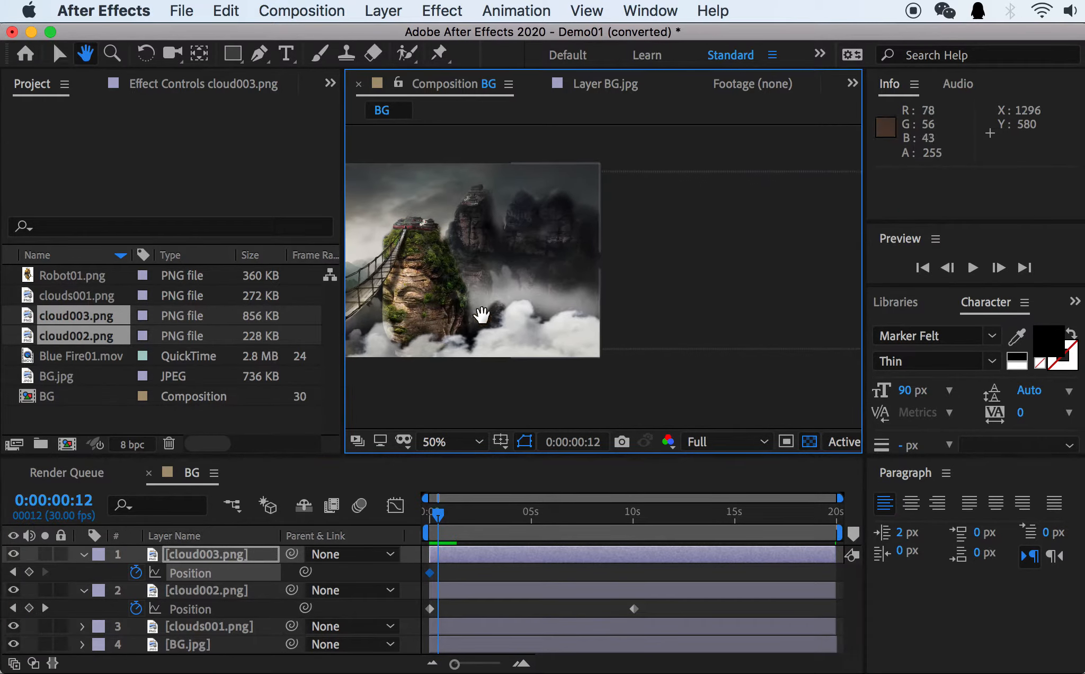
key(space)
mouse_move(817, 312)
mouse_down()
mouse_move(502, 310)
mouse_move(830, 334)
mouse_up()
key(space)
key(space)
drag(518, 327, 827, 340)
drag(521, 334, 650, 327)
key(space)
drag(767, 345, 637, 343)
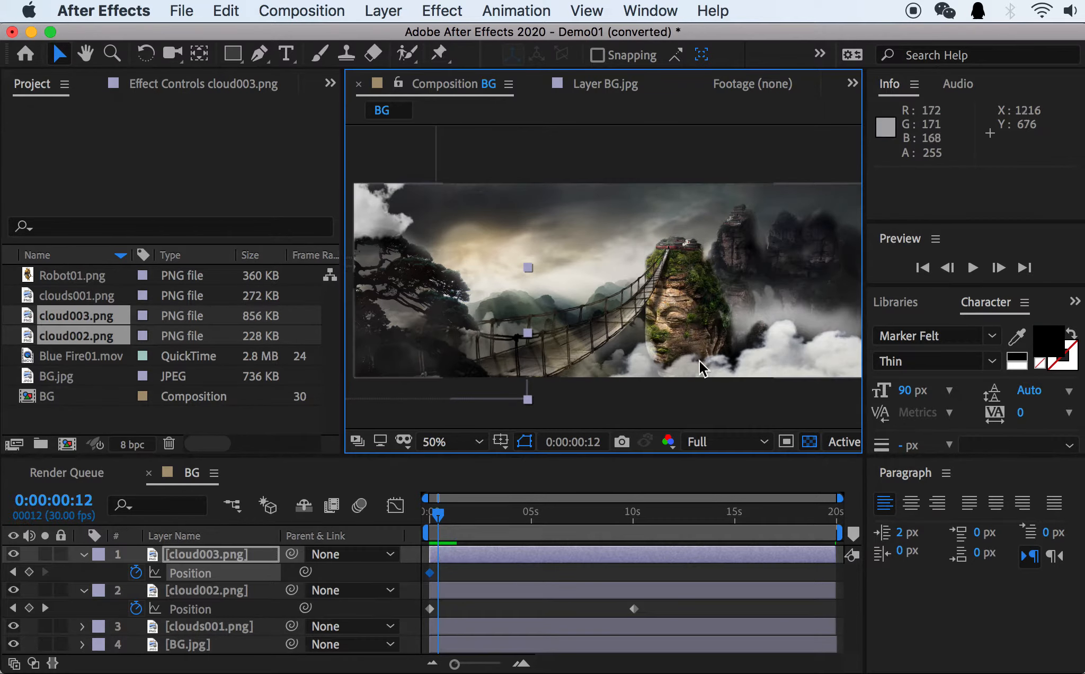
At 0:00:05:00, move cloud003.png across to the background's right edge, to a position of about 1956, 606.5.
key(space)
drag(735, 357, 656, 365)
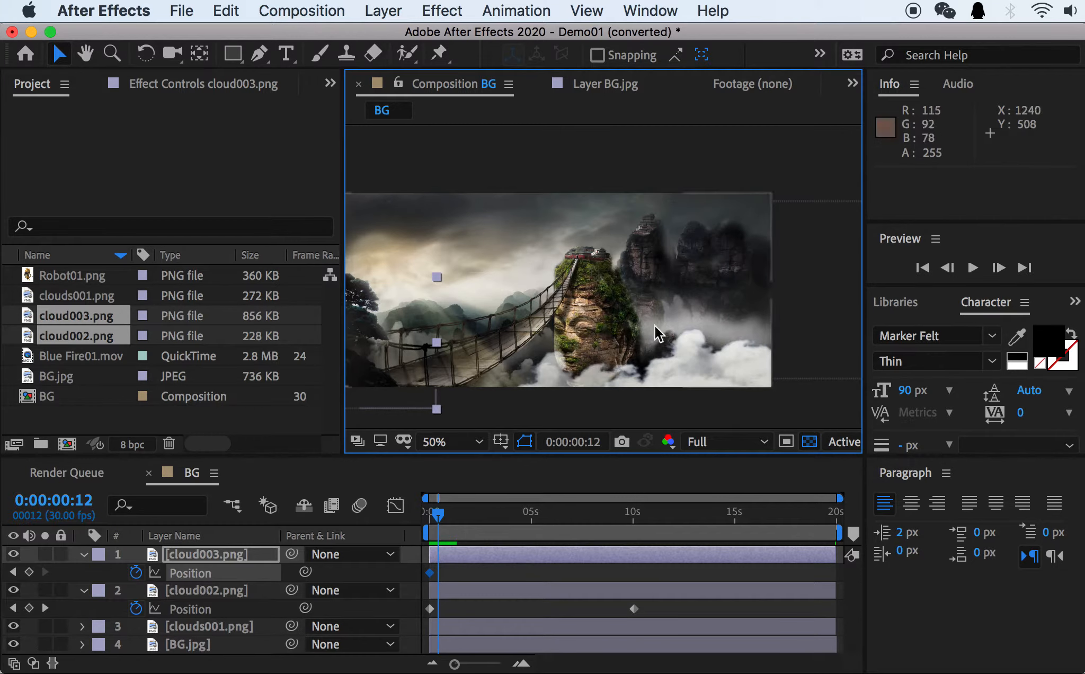
drag(532, 516, 533, 519)
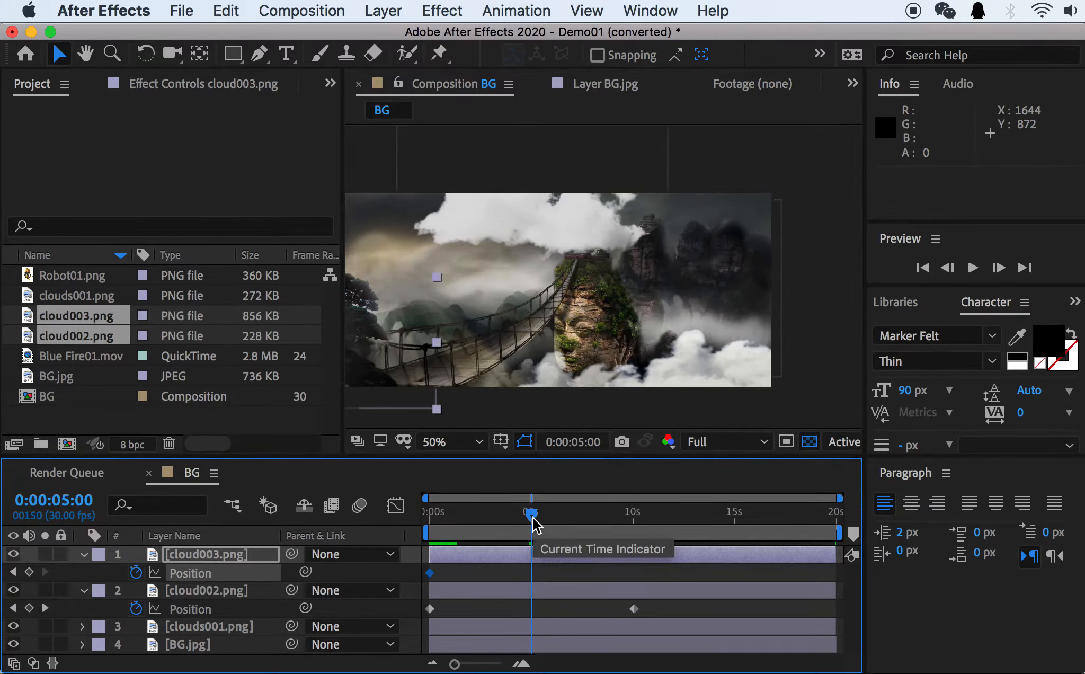
drag(389, 341, 831, 357)
Preview the movement of both clouds from the start of the composition.
drag(531, 513, 405, 518)
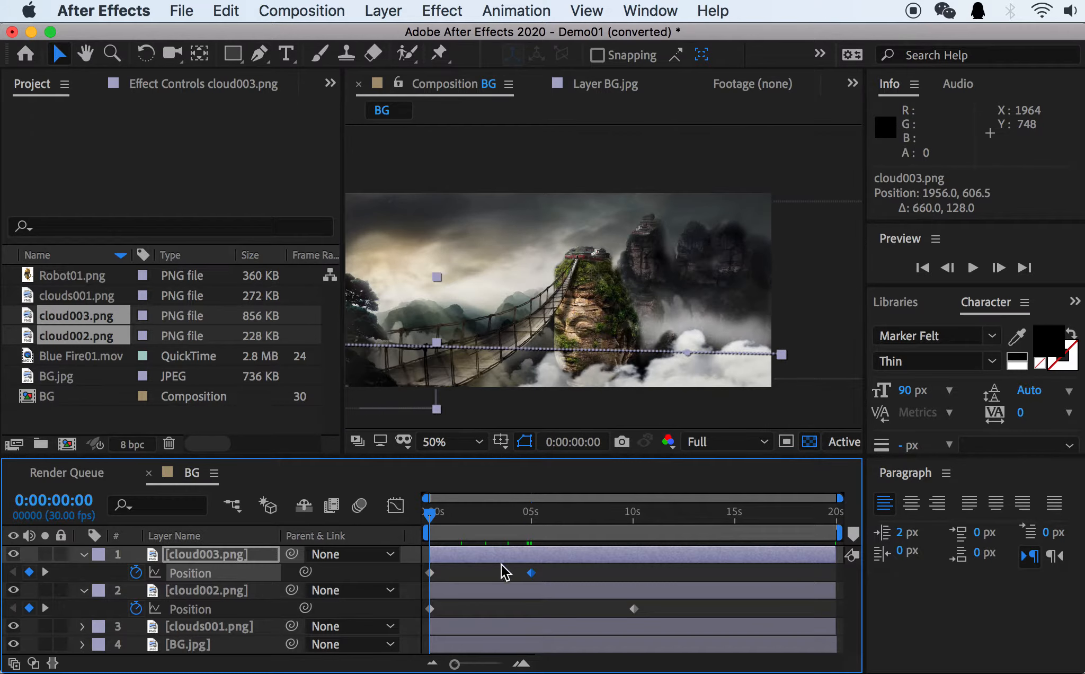
drag(500, 379, 603, 373)
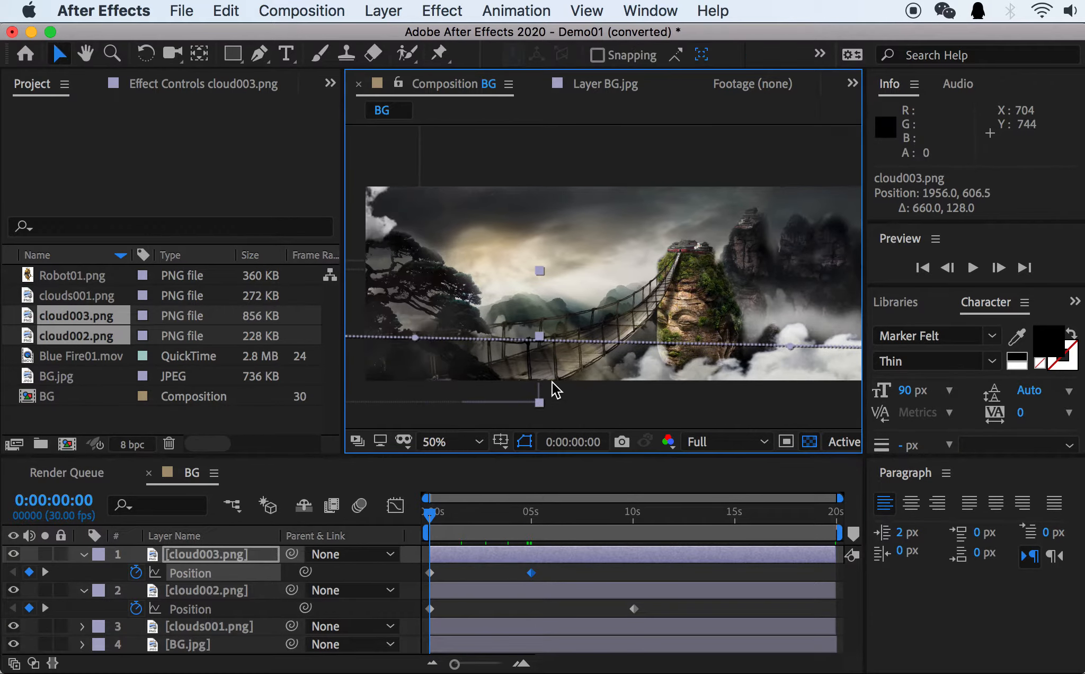
key(space)
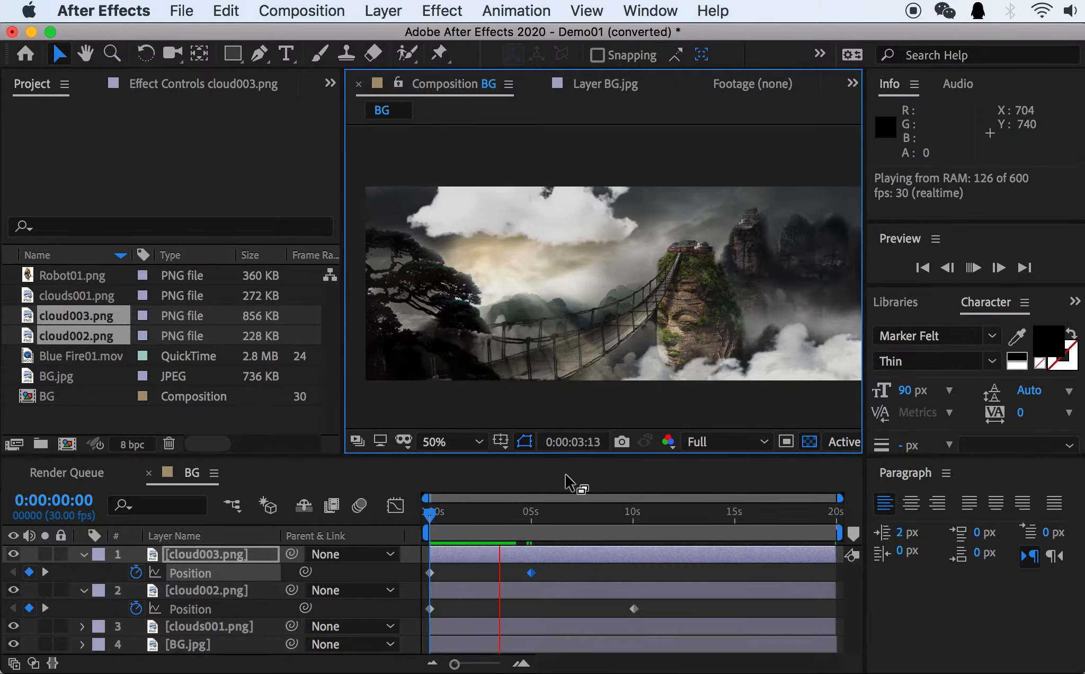
key(space)
Go to the cloud003.png Position keyframe at 0:00:05:00 and move the cloud farther right, to about 2712, 586.5.
drag(525, 514, 531, 515)
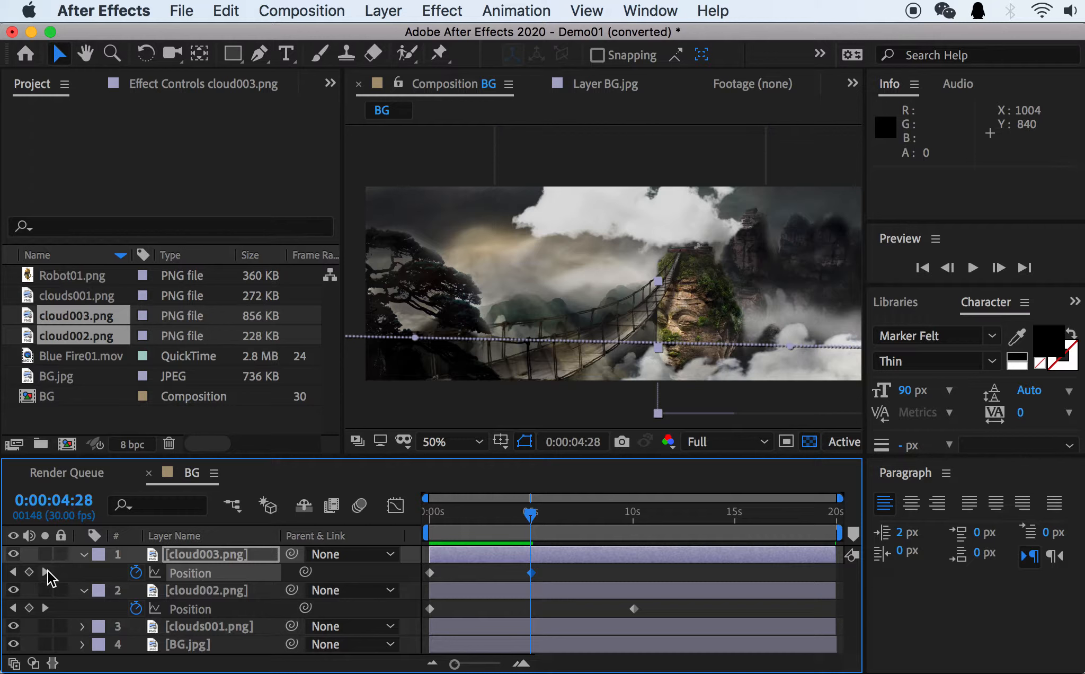
click(46, 572)
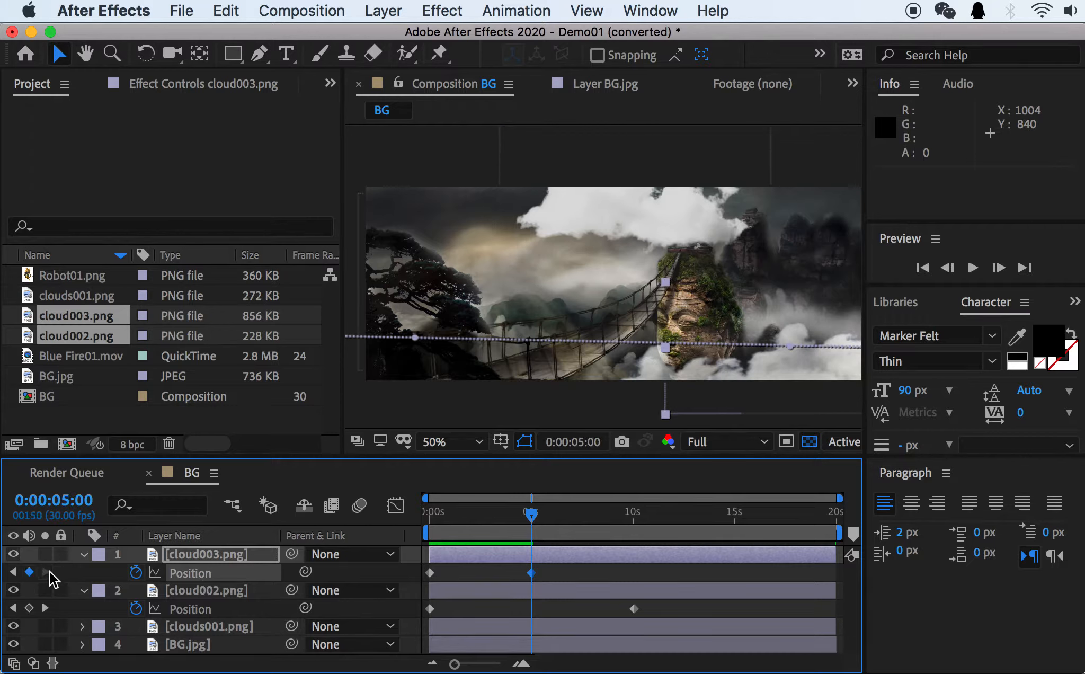
key(space)
drag(683, 409, 405, 405)
drag(645, 373, 759, 371)
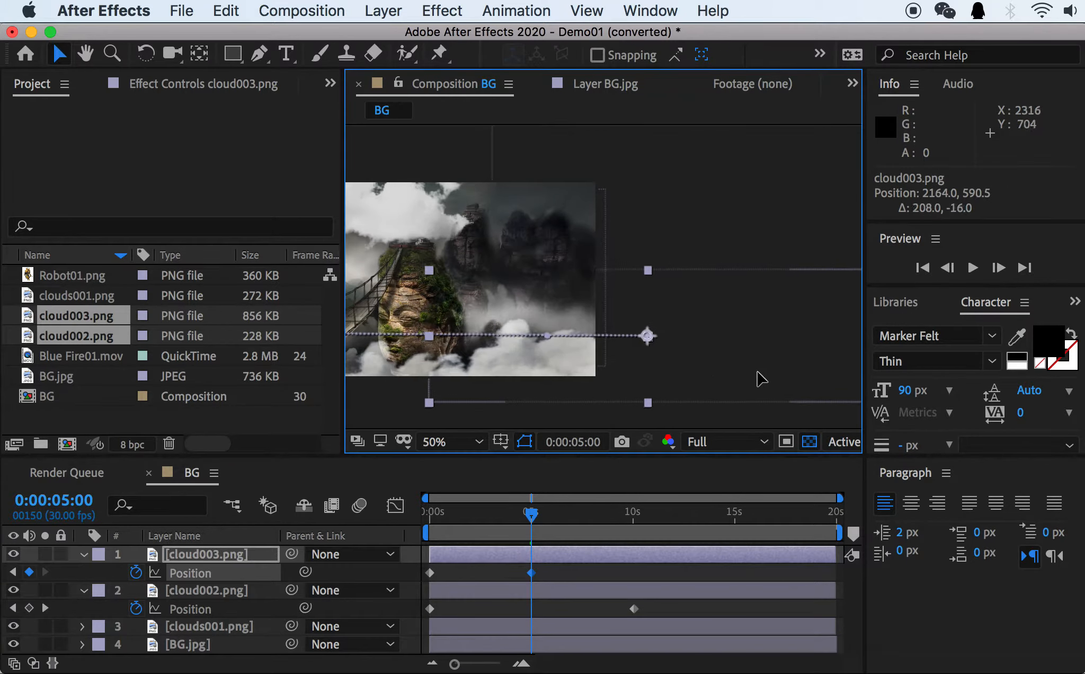
drag(609, 374, 696, 370)
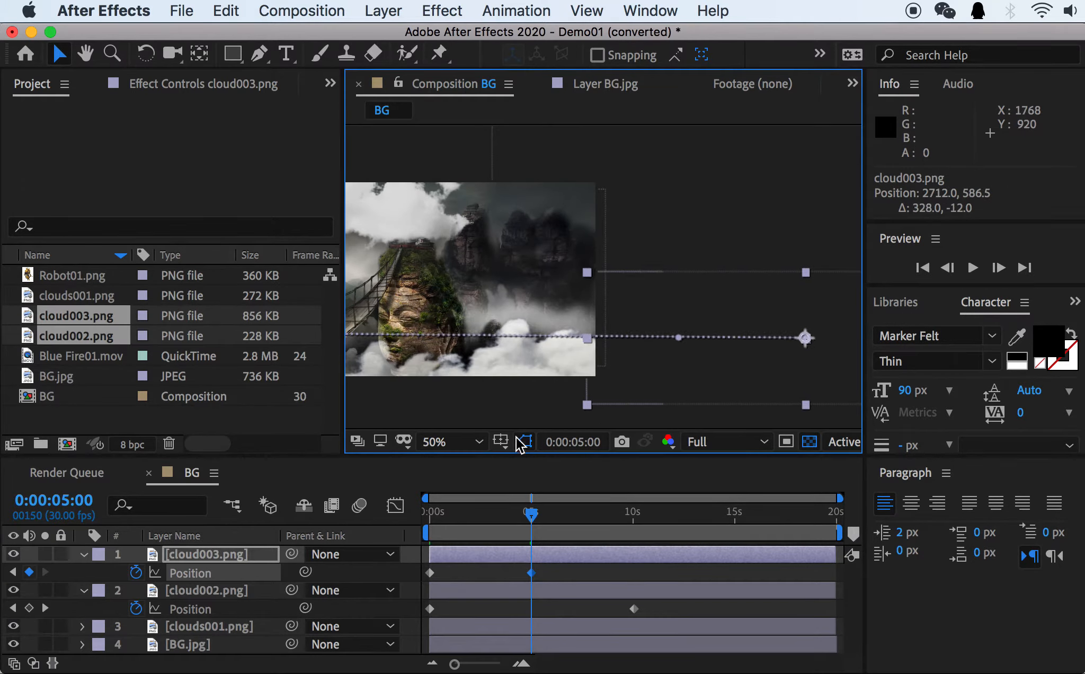
Collapse the properties of cloud003.png and cloud002.png and deselect all layers.
key(space)
drag(525, 371, 679, 394)
click(82, 554)
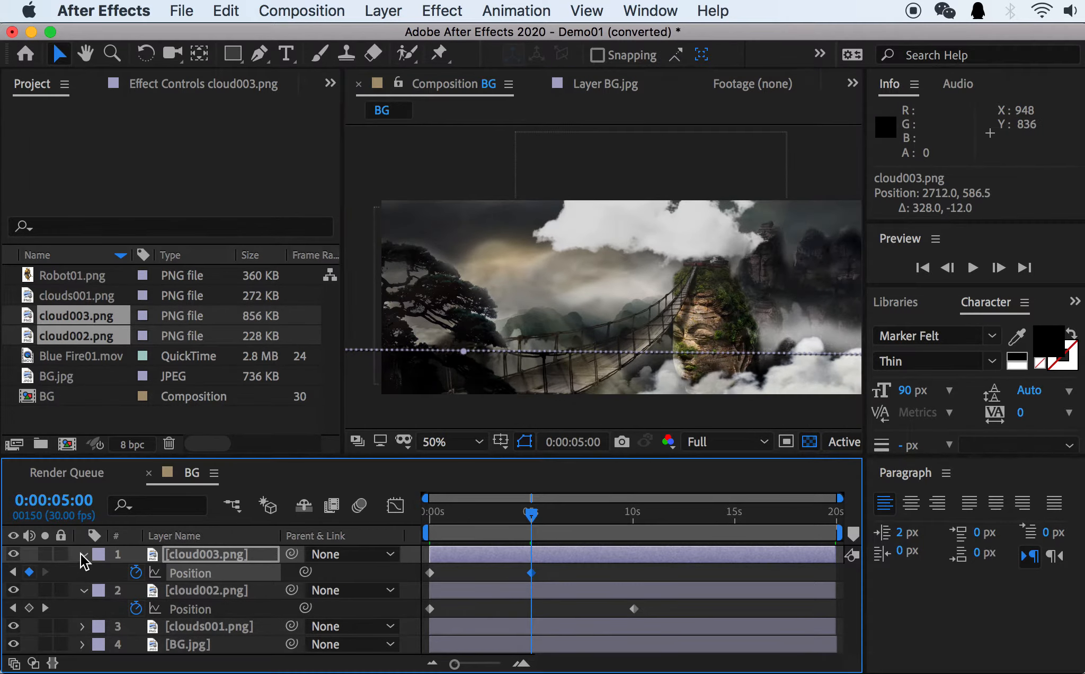
click(84, 572)
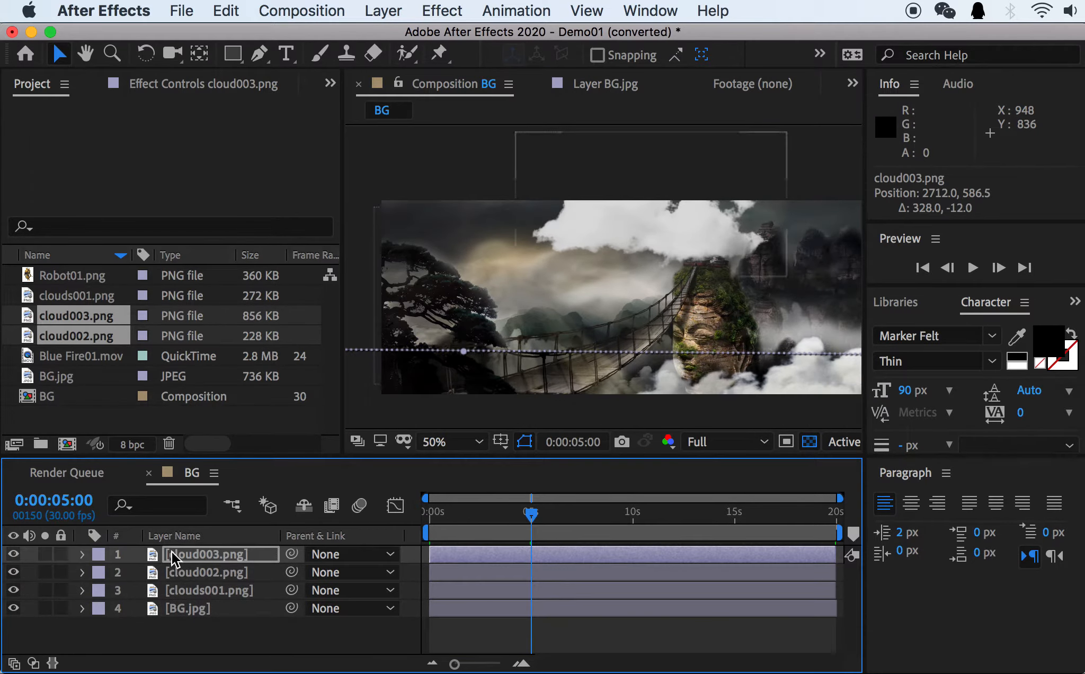
click(82, 555)
click(85, 555)
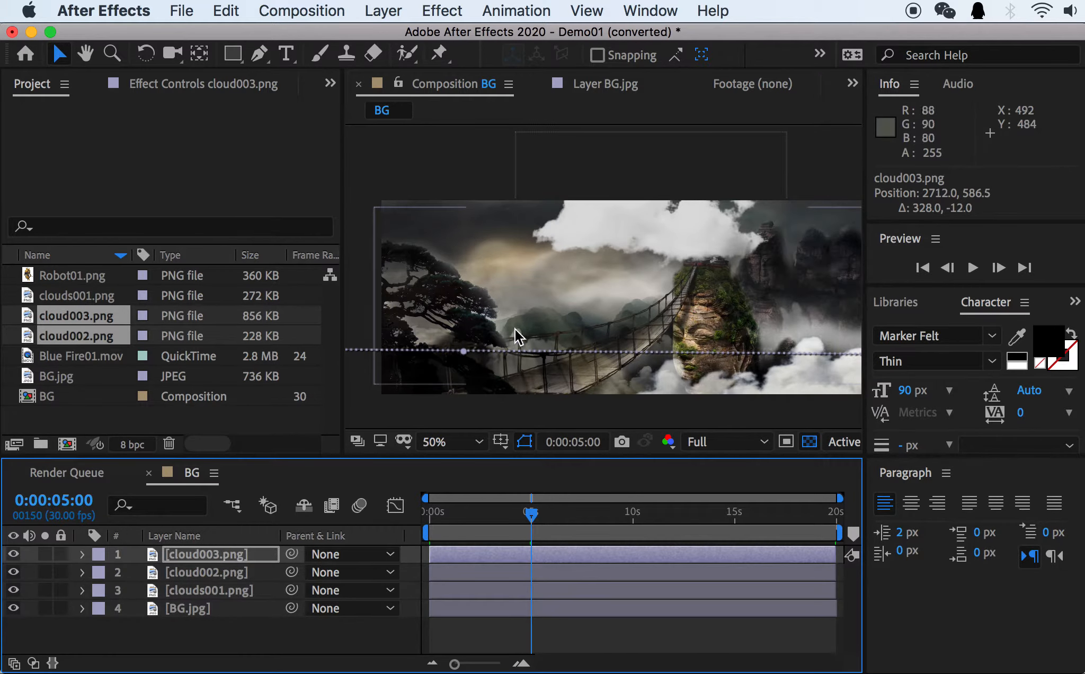
click(158, 631)
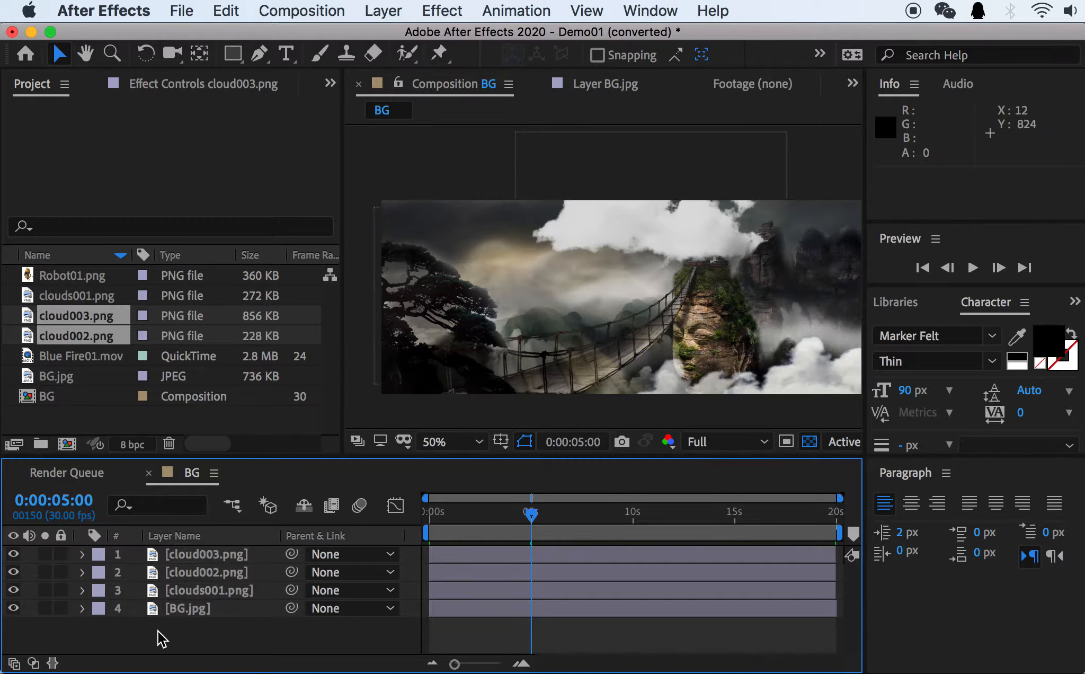
Check the Robot01.png footage, switch to Finder, open Demo01.mov in QuickTime Player, and enlarge its window over After Effects.
click(53, 276)
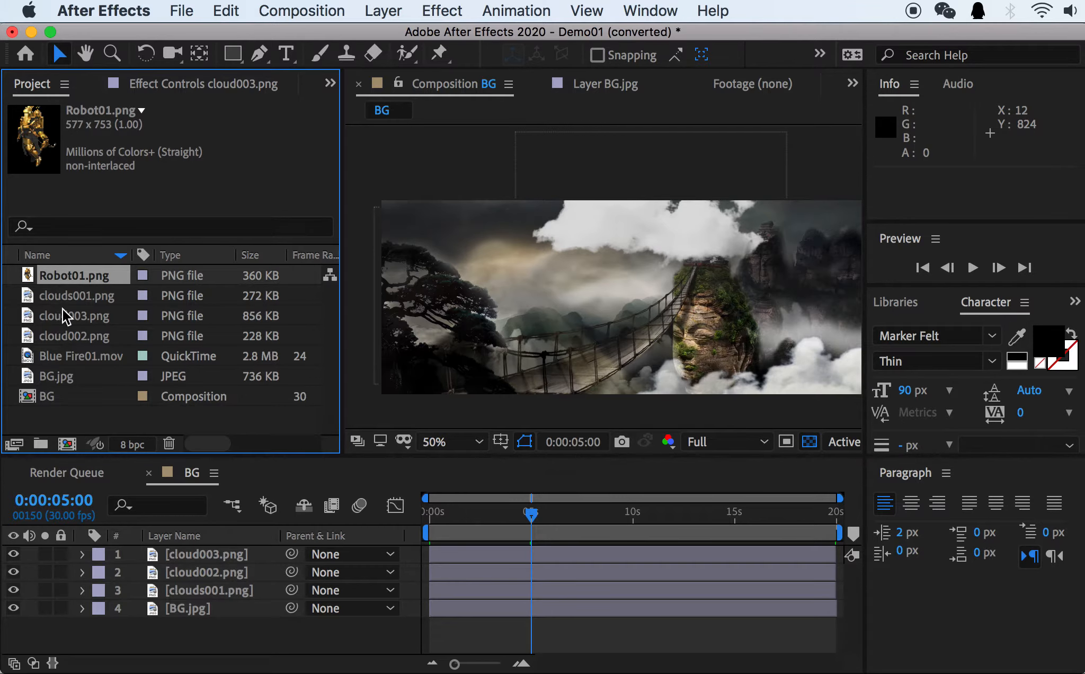
key(super+Tab)
key(super+Tab)
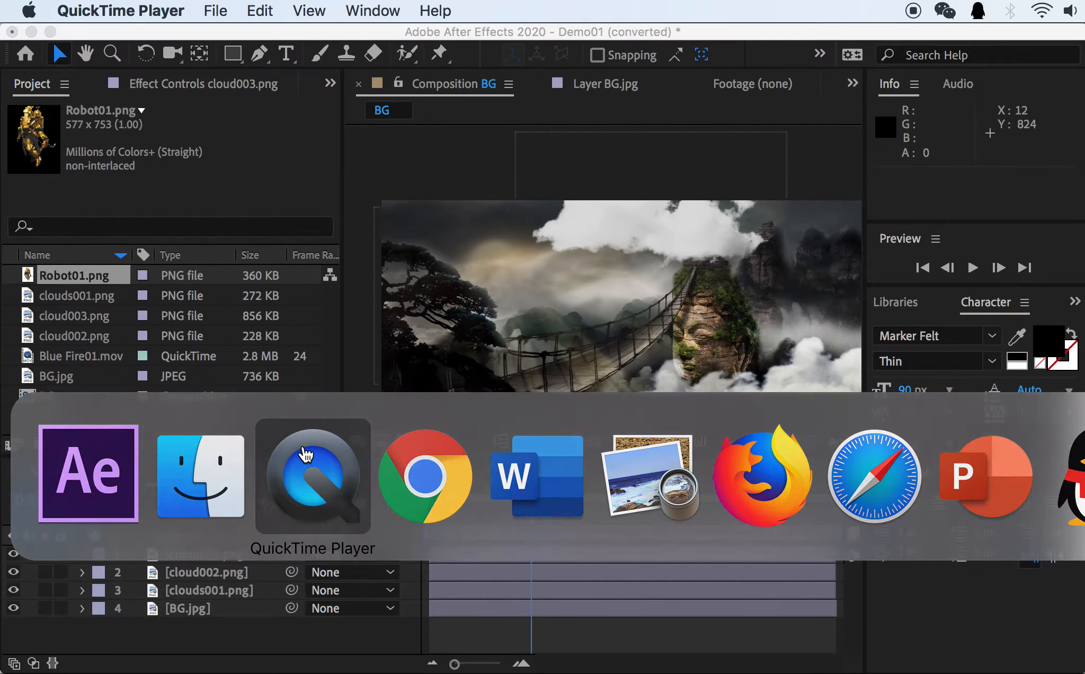
key(super+Tab)
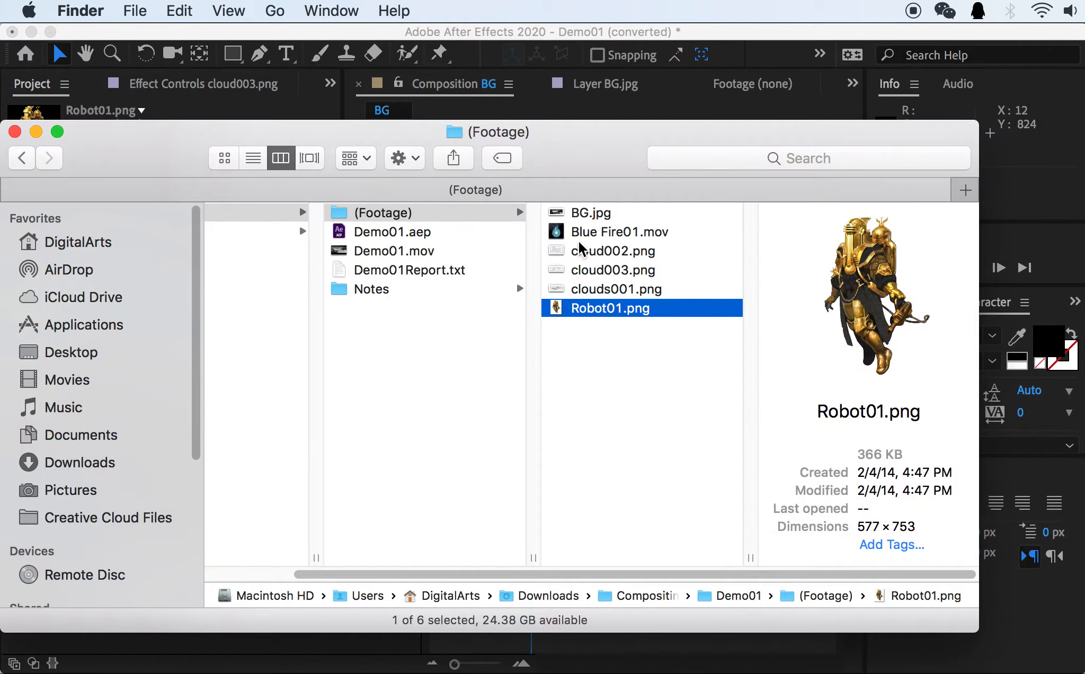
double_click(371, 251)
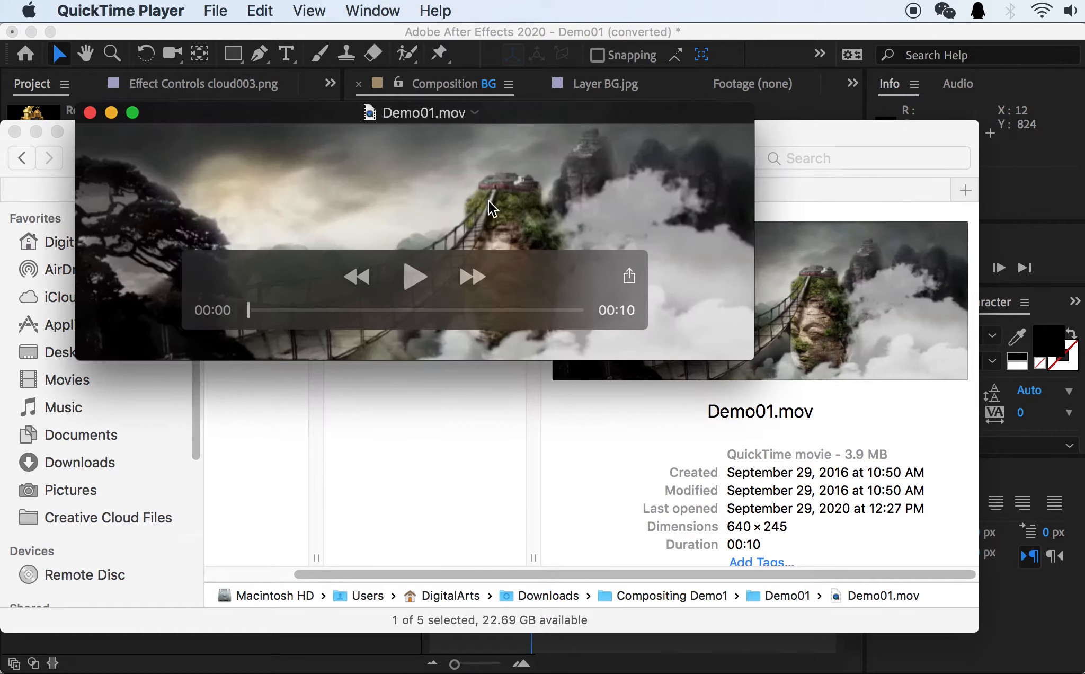
click(446, 29)
key(super+Tab)
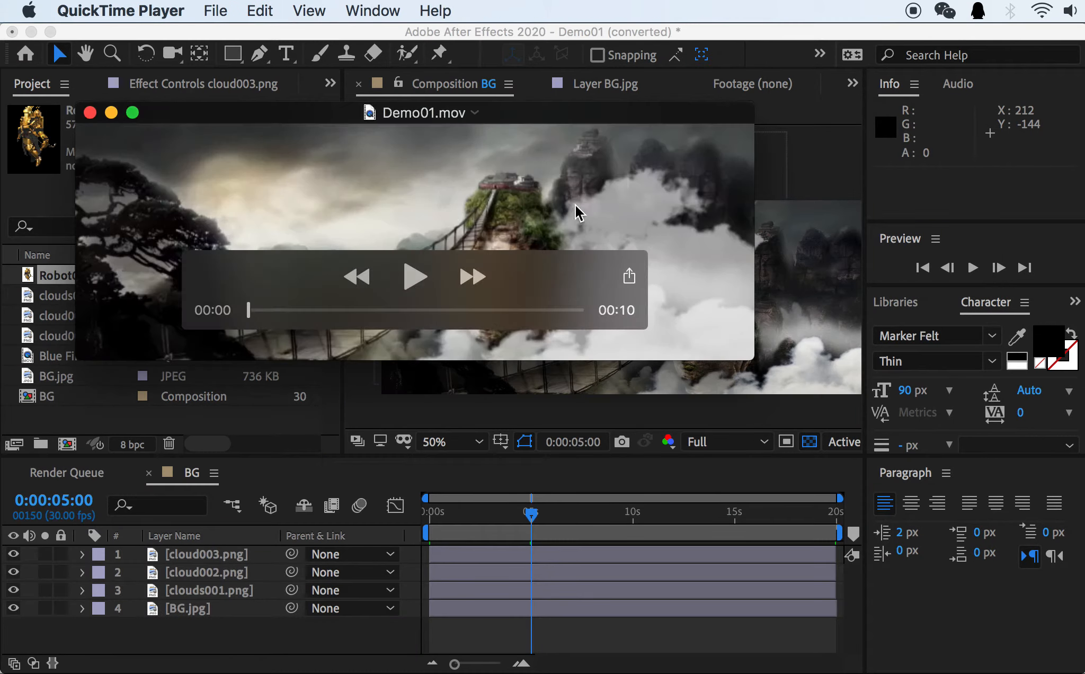
drag(589, 217, 528, 194)
drag(693, 336, 953, 492)
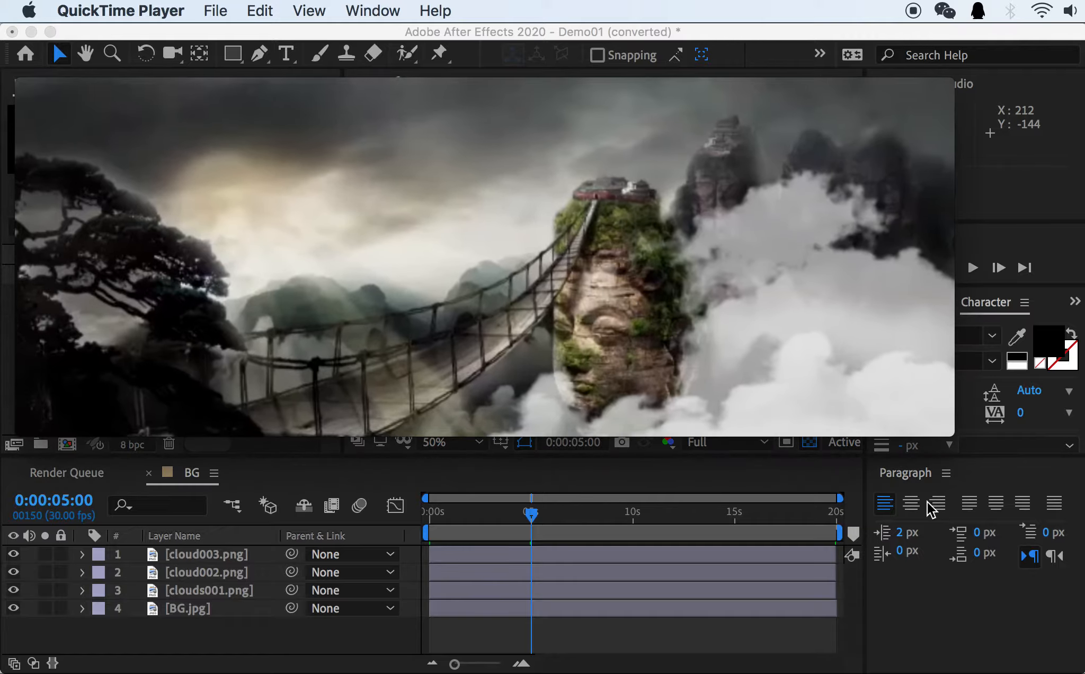
Play the reference movie Demo01.mov to examine the robot and blue fire, pause it, and quit QuickTime Player.
click(485, 332)
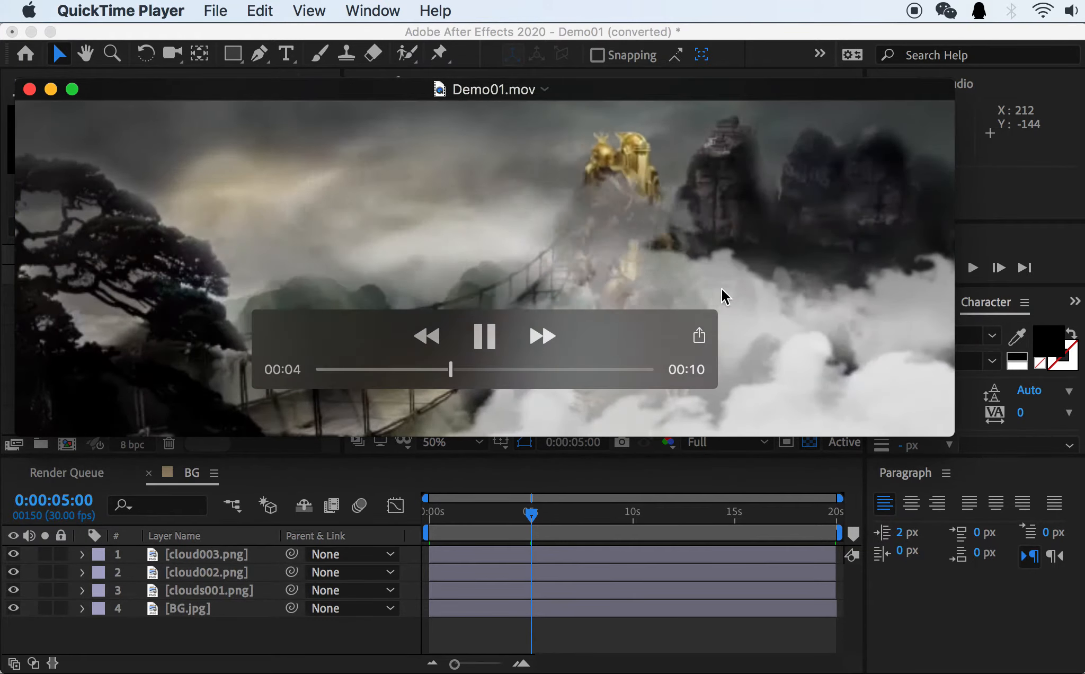
key(space)
key(space)
key(space)
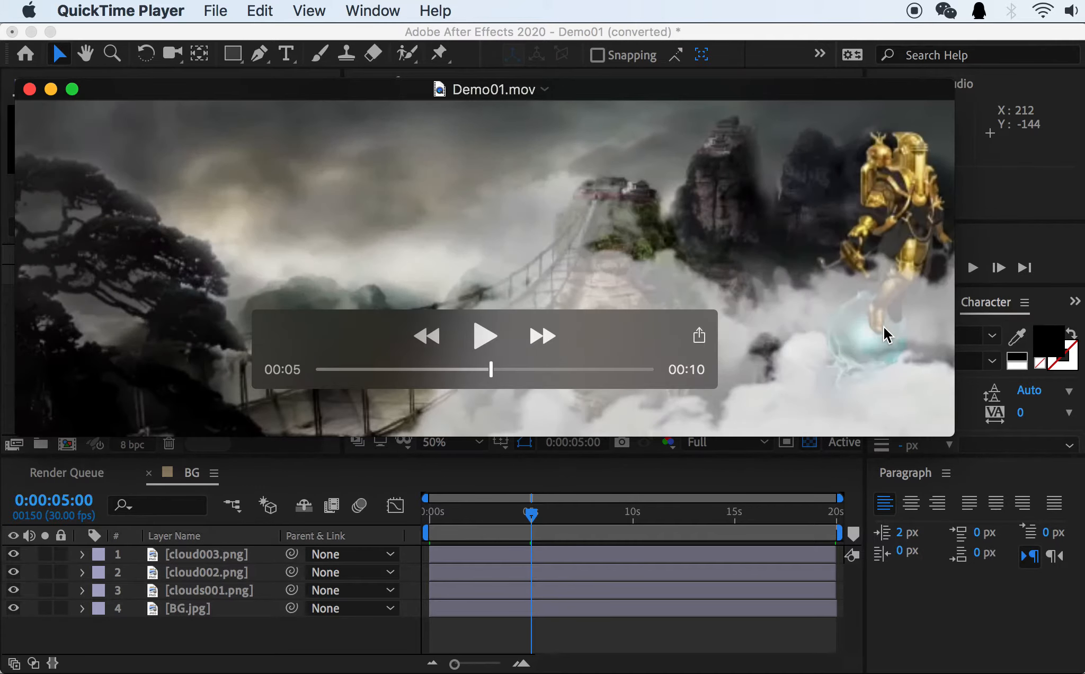
key(super+q)
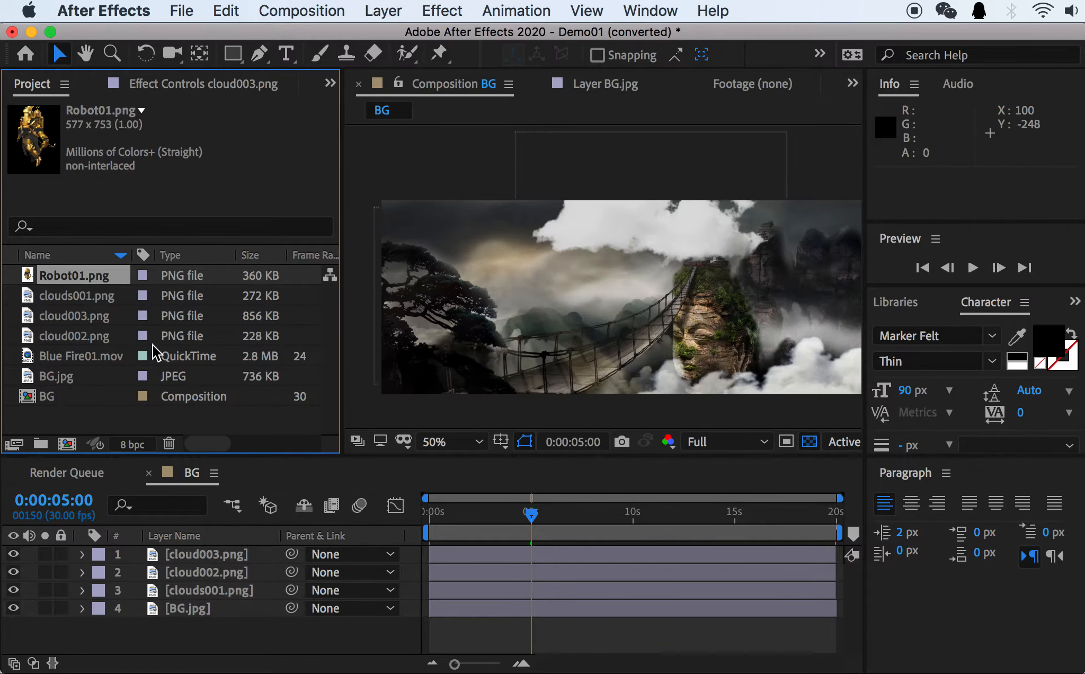
Return to 0:00:00:00 and add Robot01.png and Blue Fire01.mov as the uppermost layers of the BG composition.
click(77, 356)
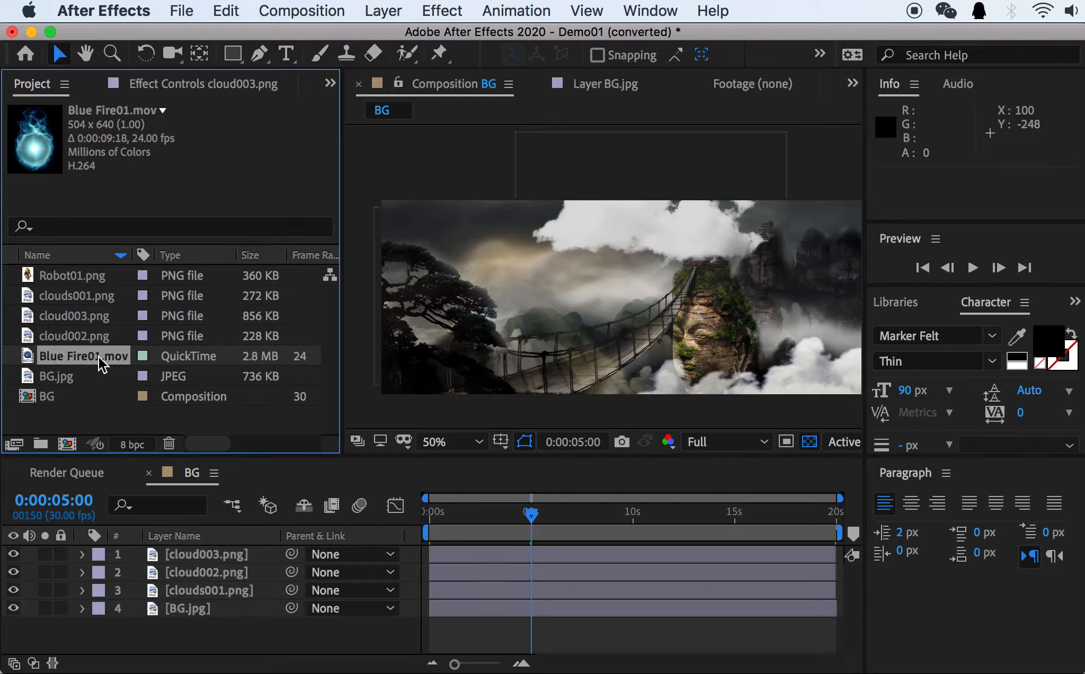
drag(471, 512, 421, 513)
super+click(62, 273)
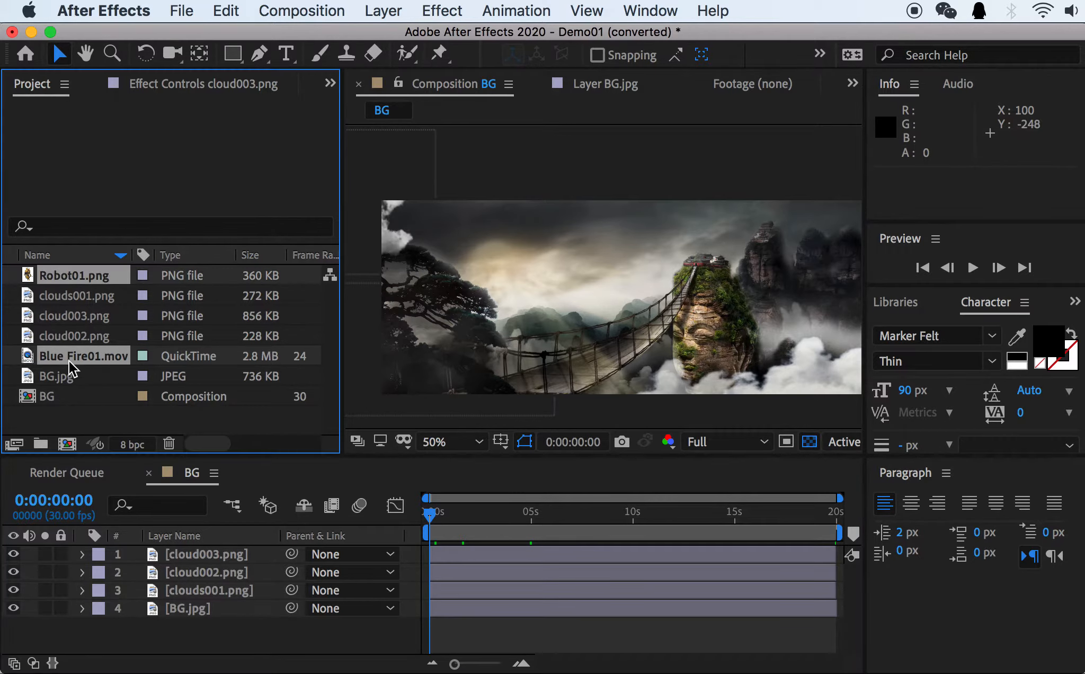
drag(69, 360, 160, 550)
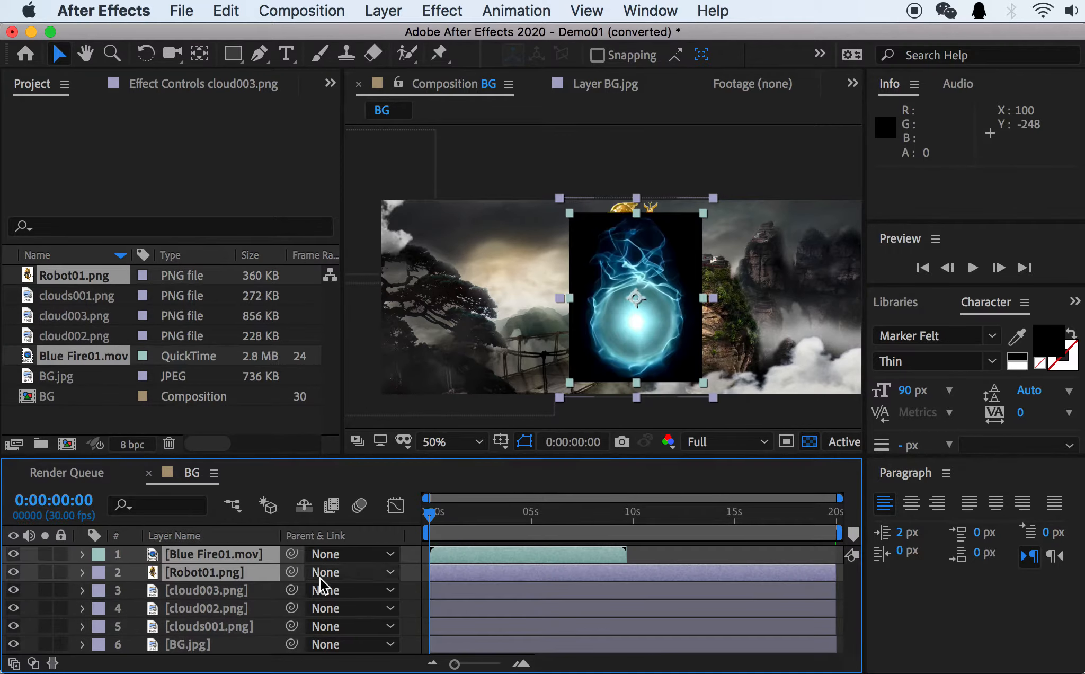
click(207, 605)
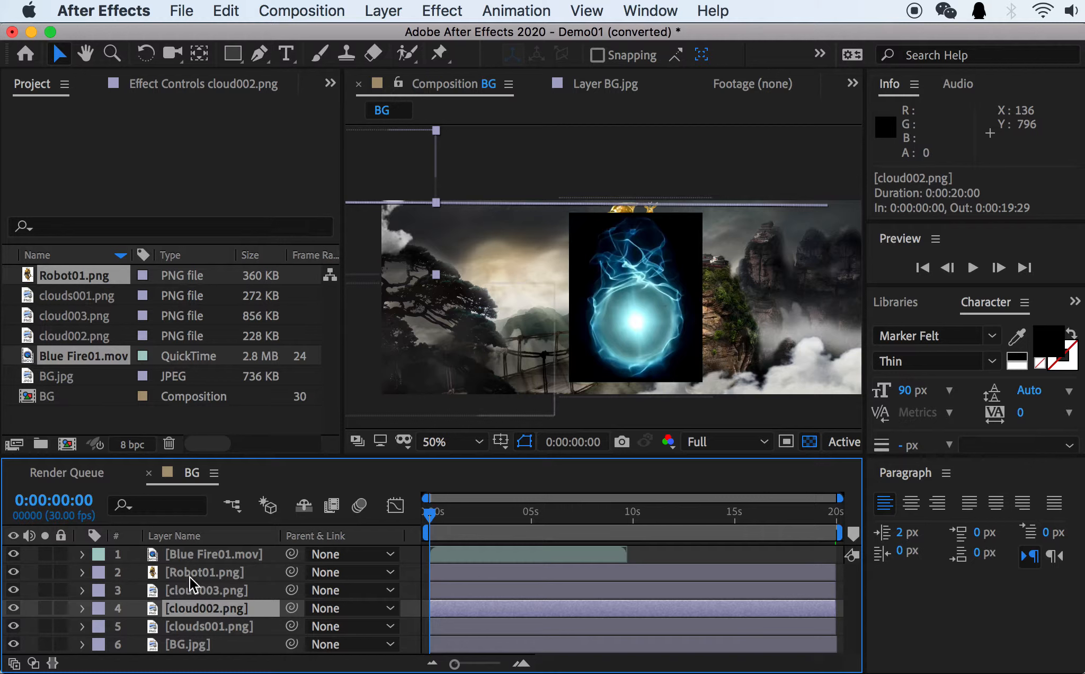
Move Blue Fire01.mov to about 712, 506.5, and delete the Blue Fire01.mov and Robot01.png layers from the BG composition.
click(197, 558)
drag(596, 348, 536, 369)
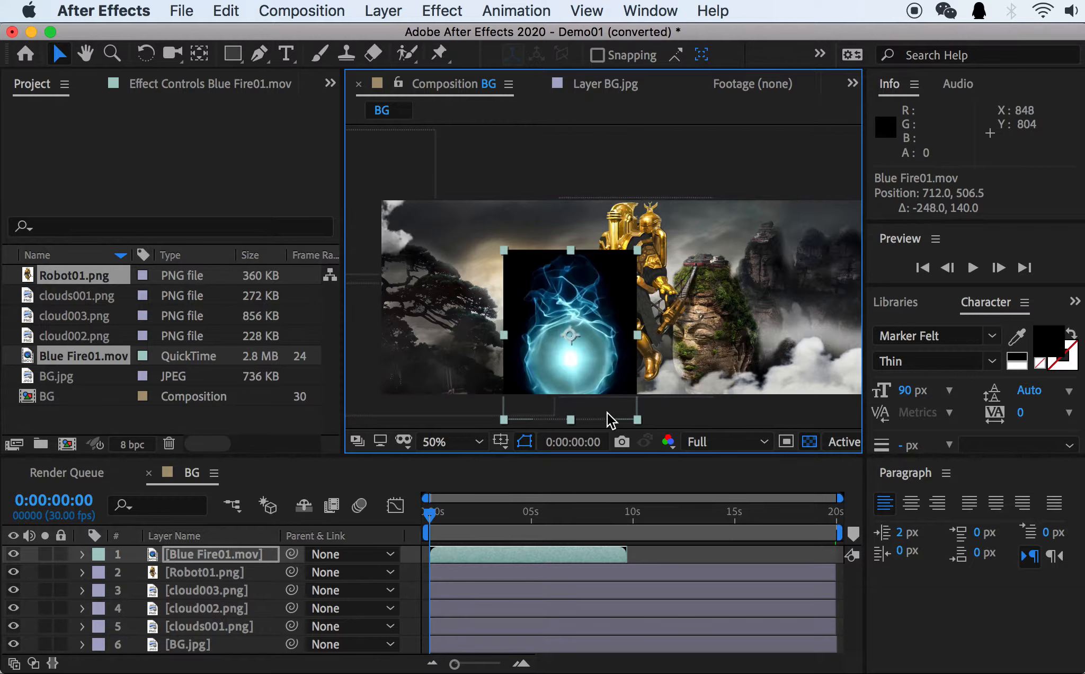
click(202, 572)
shift+click(208, 560)
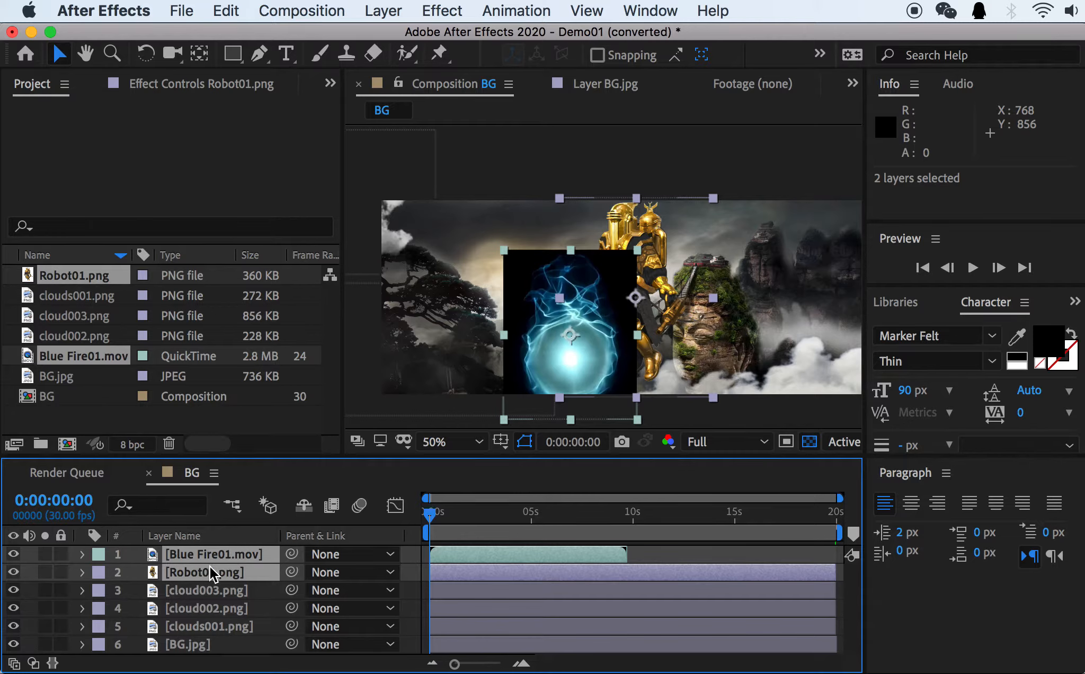
key(Delete)
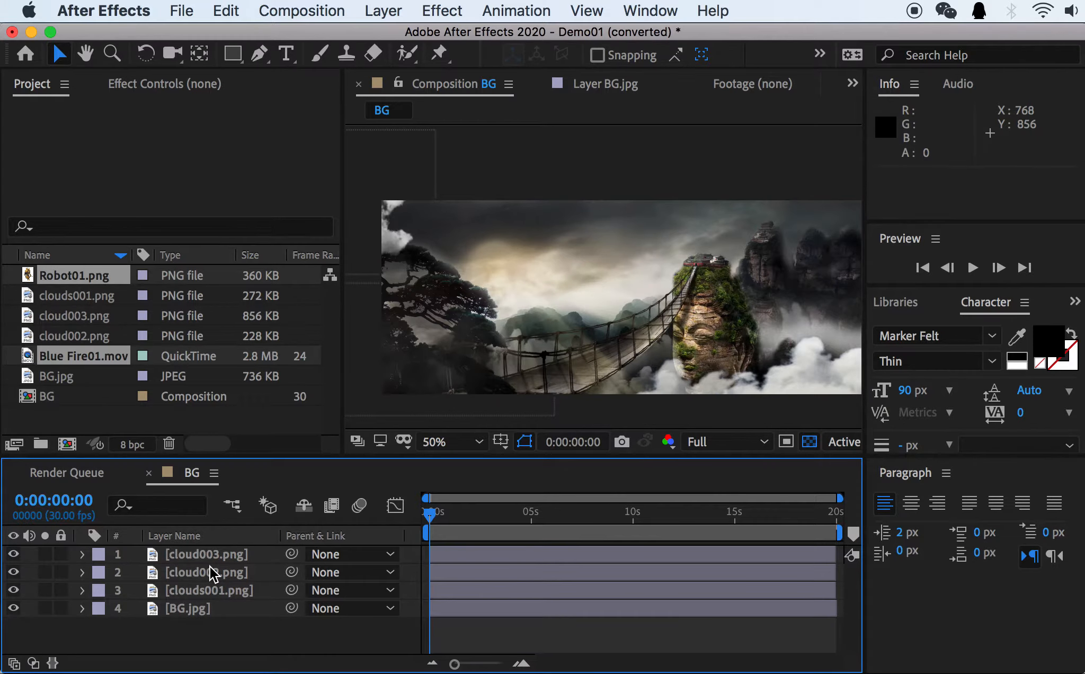
Create a new composition from Robot01.png and add Blue Fire01.mov as the layer beneath Robot01.png.
click(58, 274)
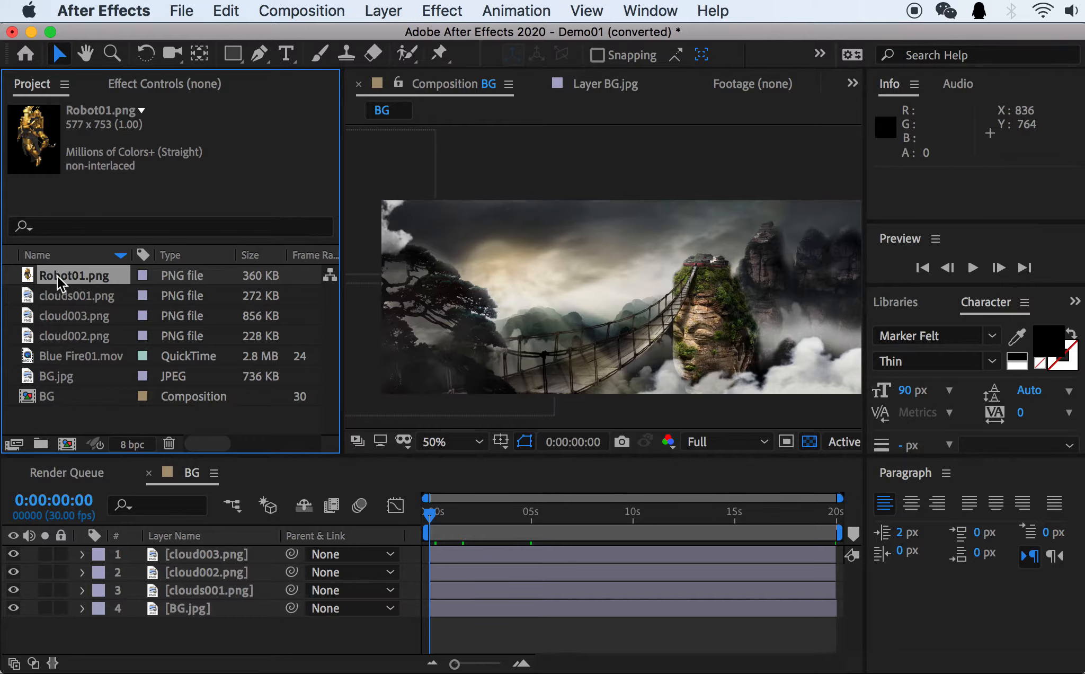
drag(62, 274, 67, 448)
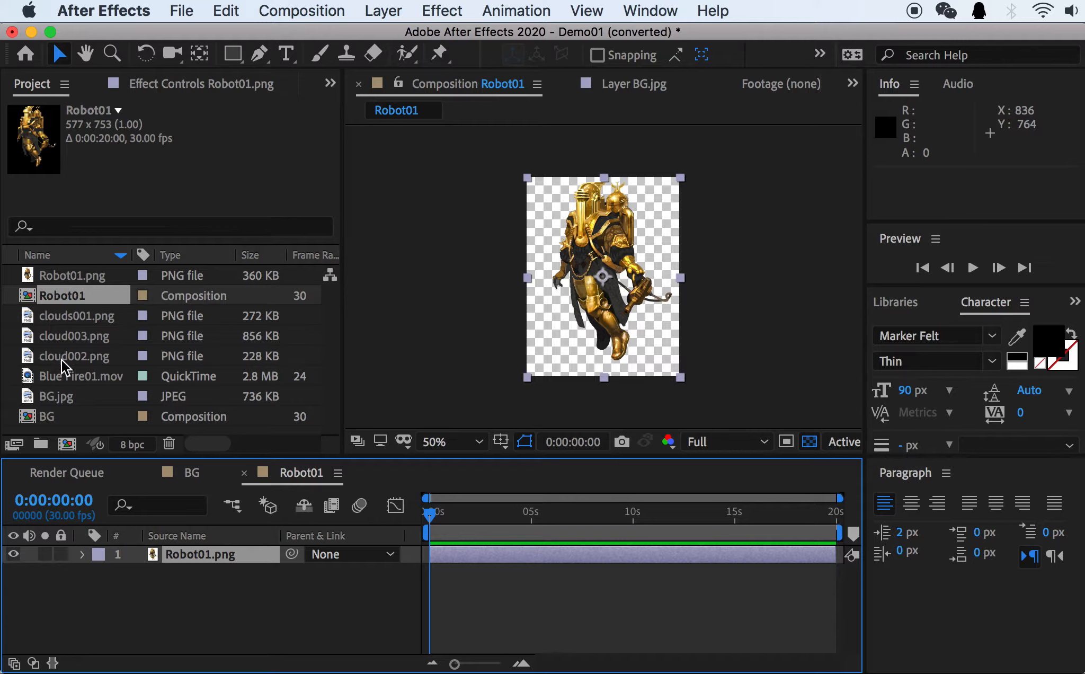
drag(50, 374, 281, 570)
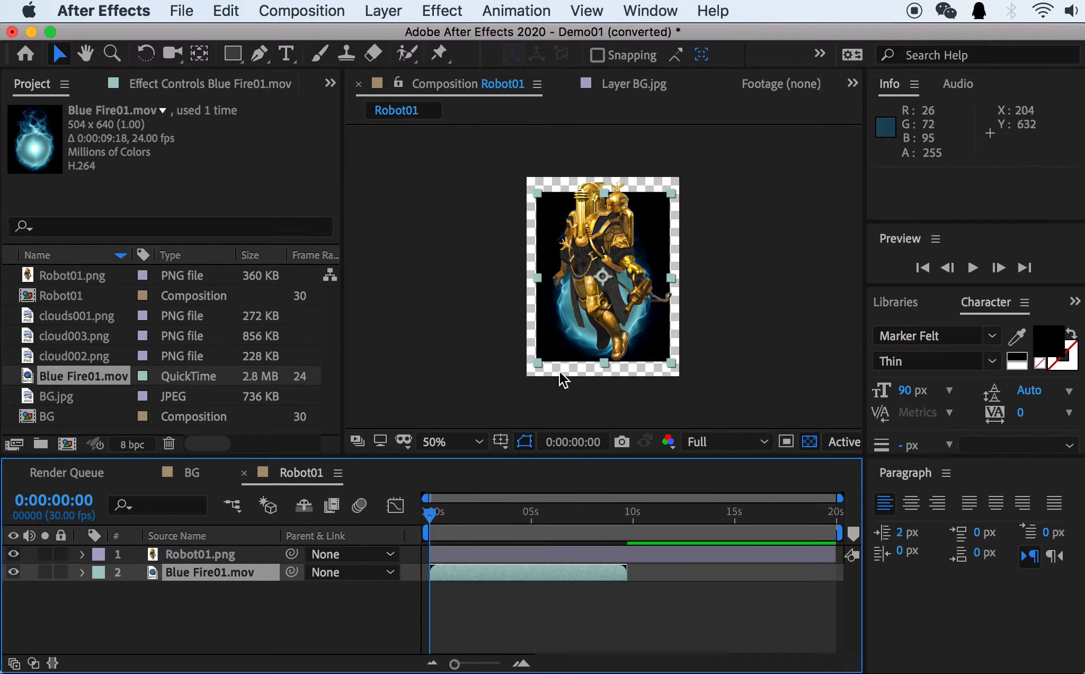
Preview the robot and blue fire animation in the Robot01 composition and return to 0:00:00:00.
key(space)
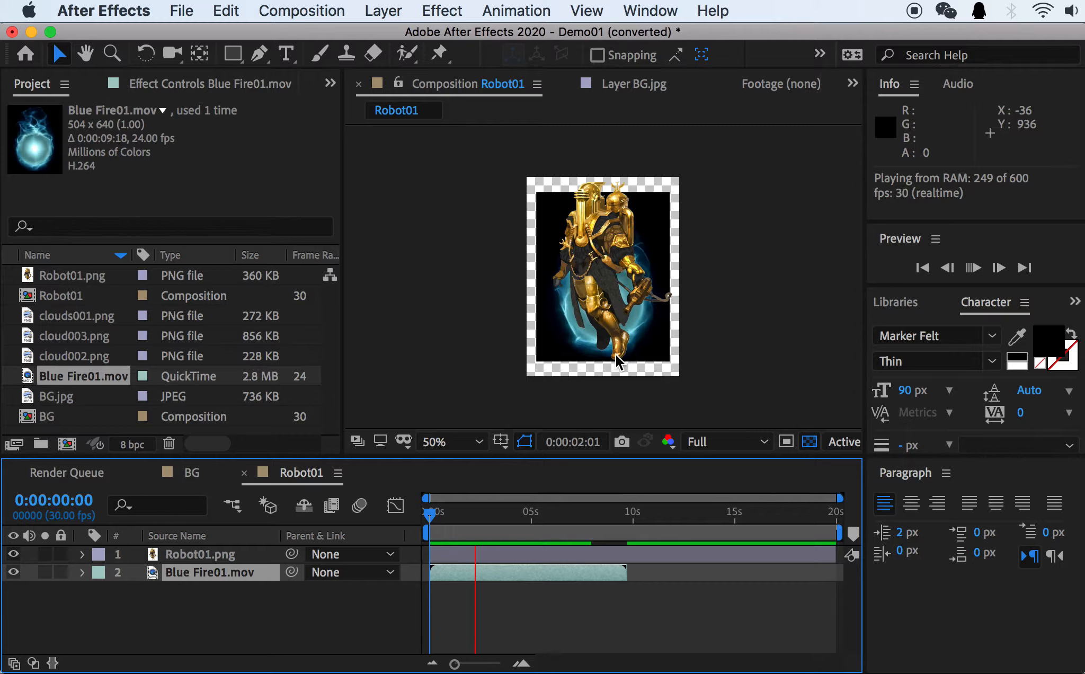
click(471, 511)
drag(448, 511, 342, 514)
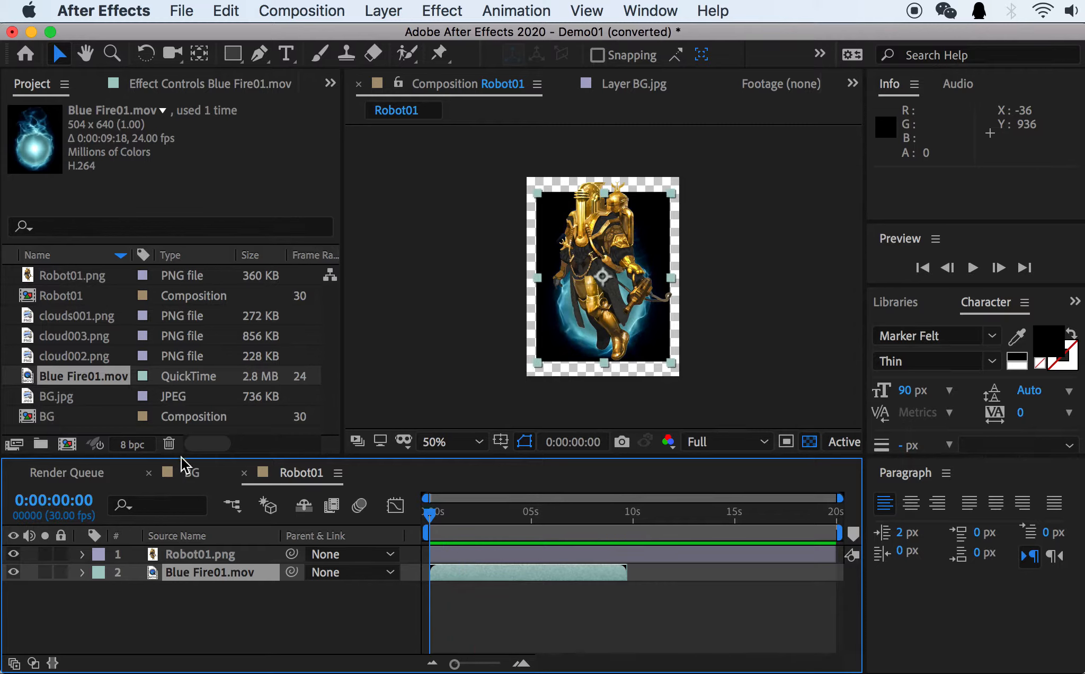
Add the Robot01 composition as the uppermost layer of BG and move it to about 612, 358.5.
click(50, 295)
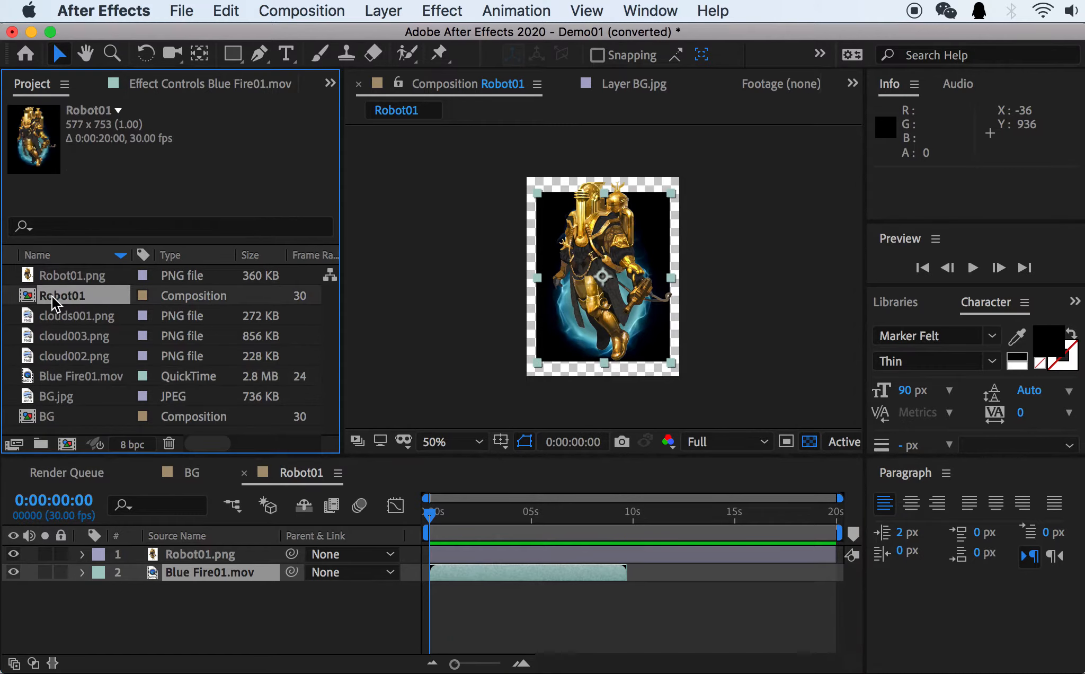
click(192, 473)
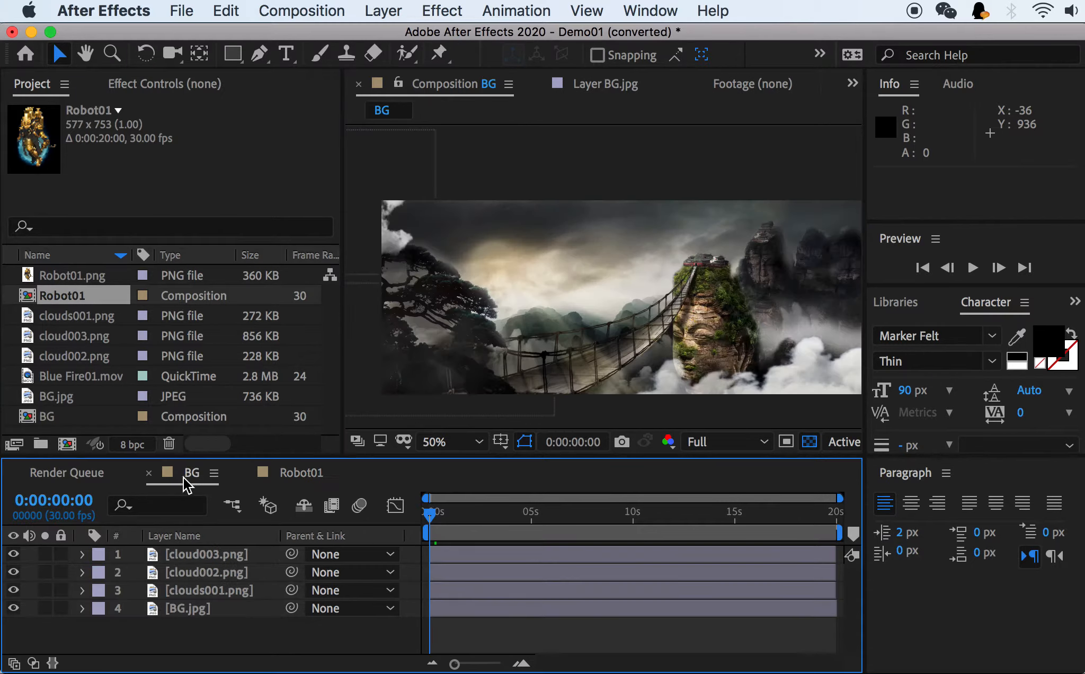
double_click(39, 418)
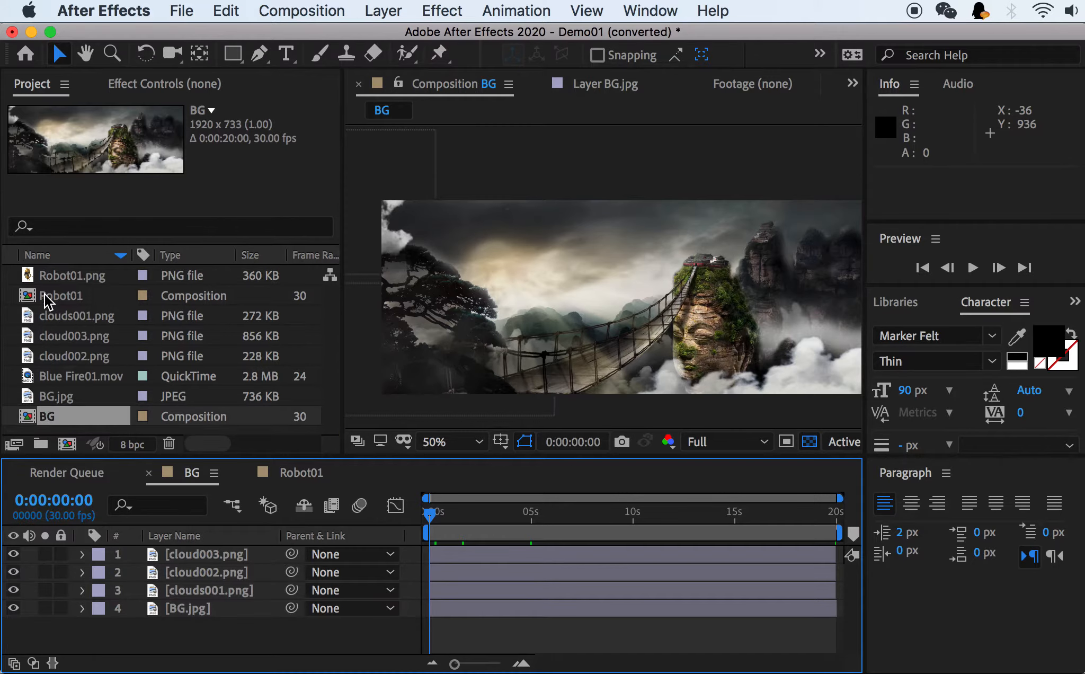
drag(50, 297, 196, 549)
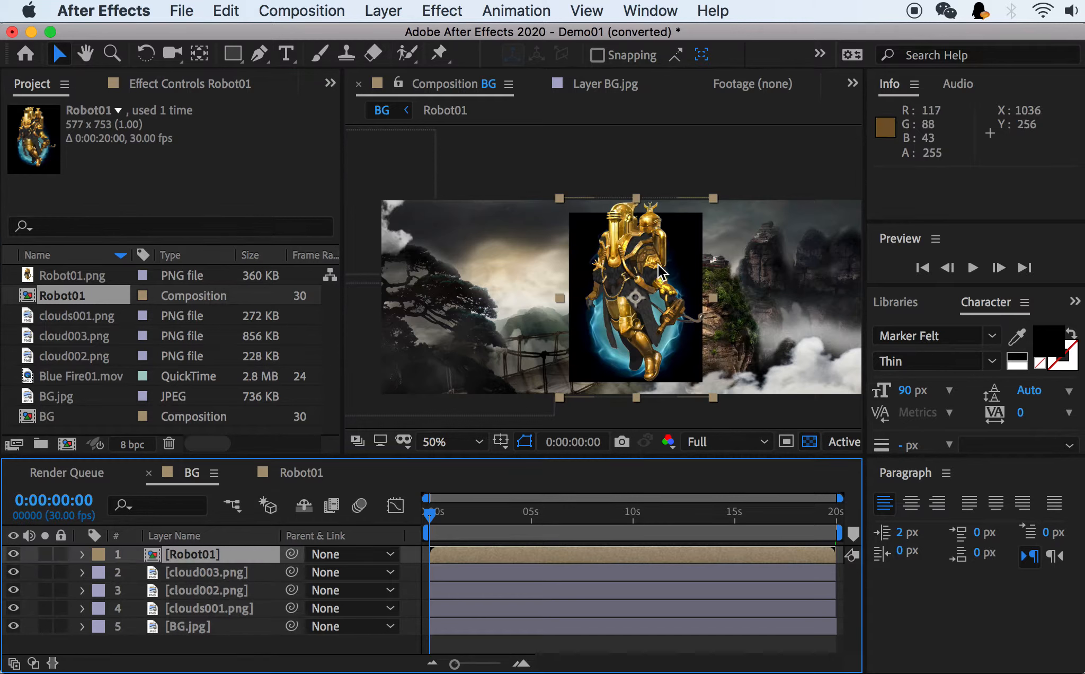
drag(608, 255, 481, 265)
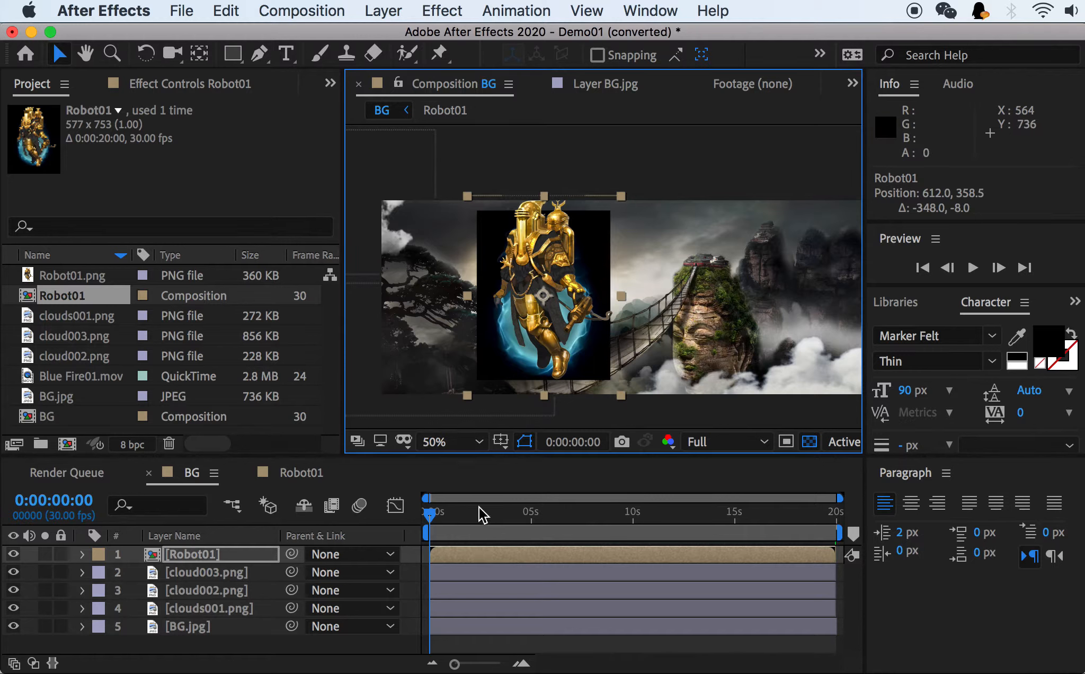
Reveal the Robot01 layer's Position property, check the scene at about 10 seconds, and return to 0:00:00:00.
key(p)
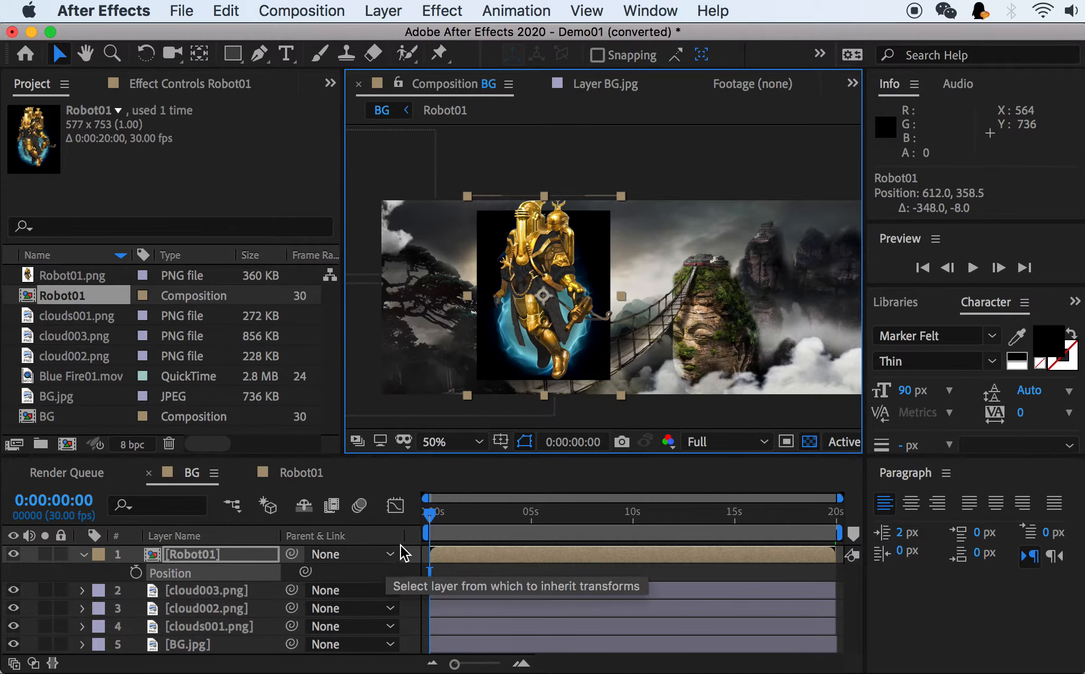
click(634, 514)
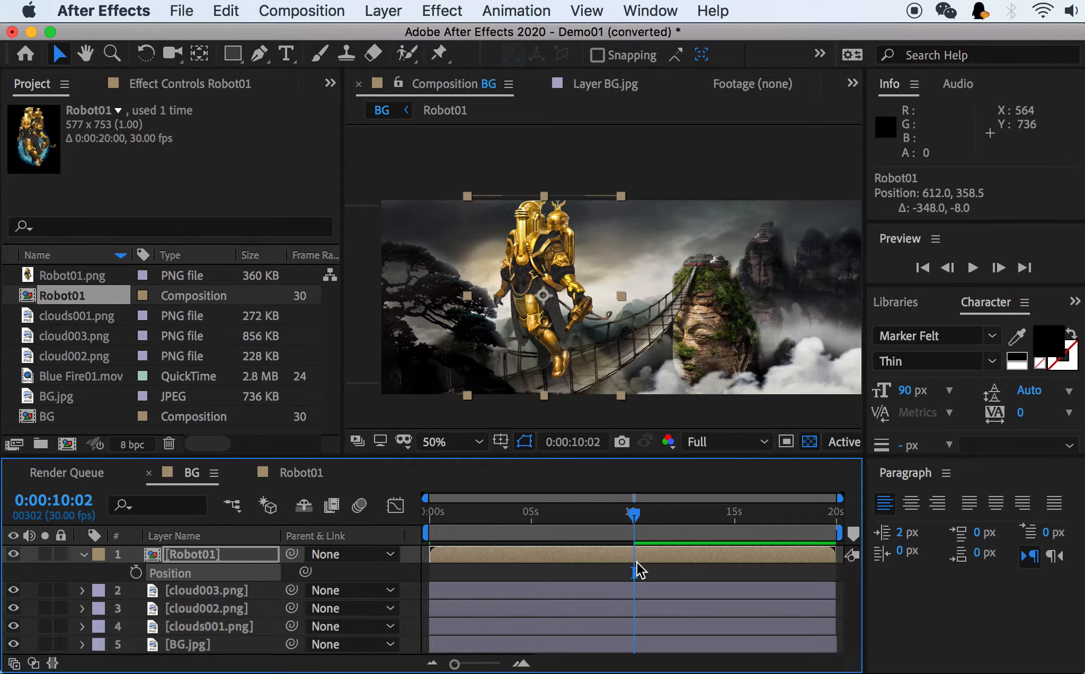
drag(634, 522, 339, 514)
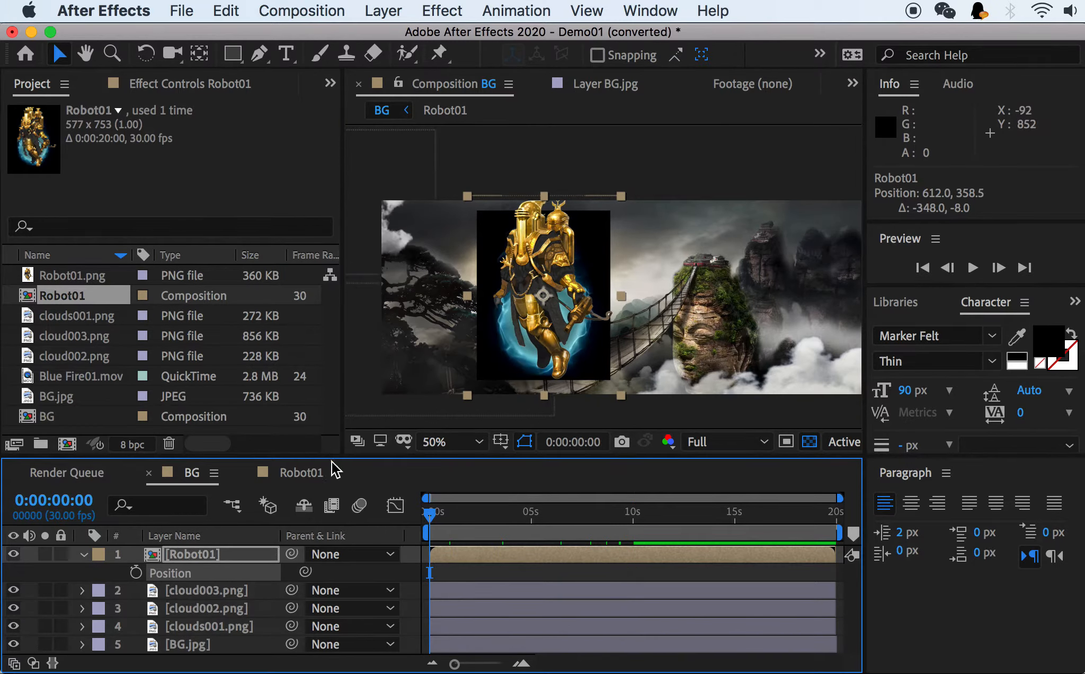
click(191, 557)
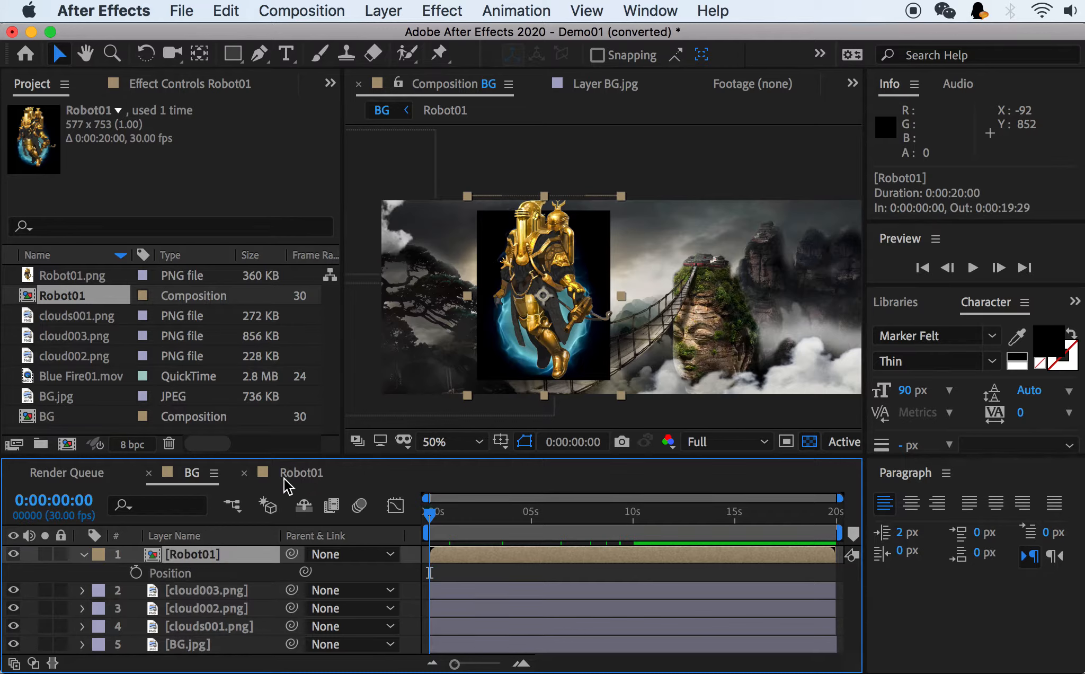
Switch to the Robot01 composition, check its two layers, and deselect them.
click(299, 473)
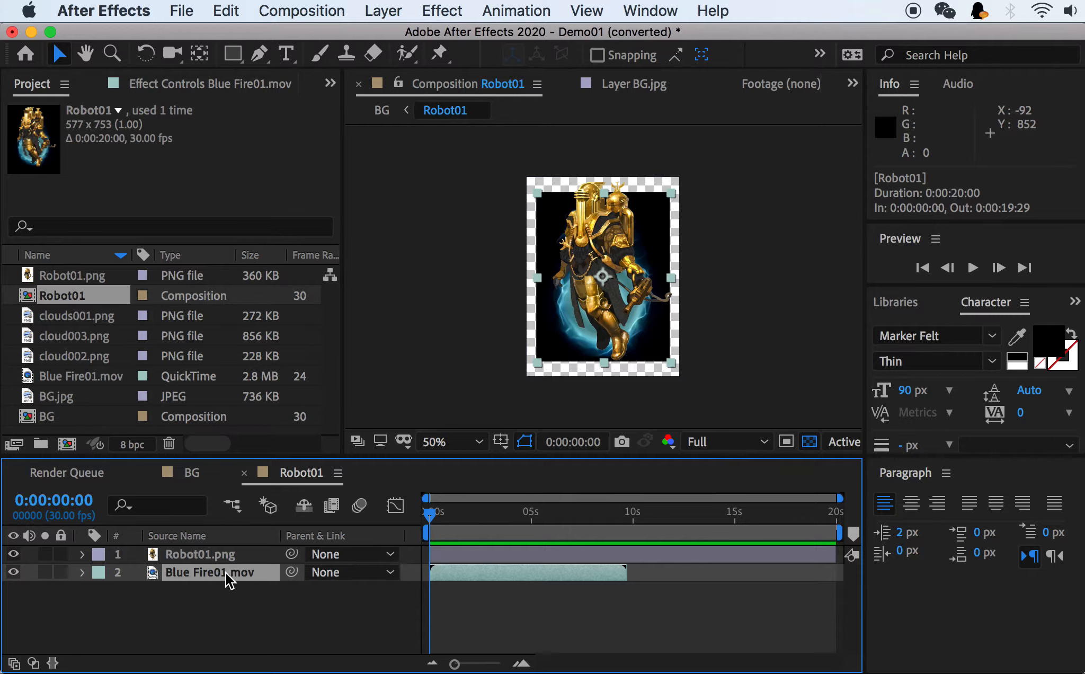
click(206, 555)
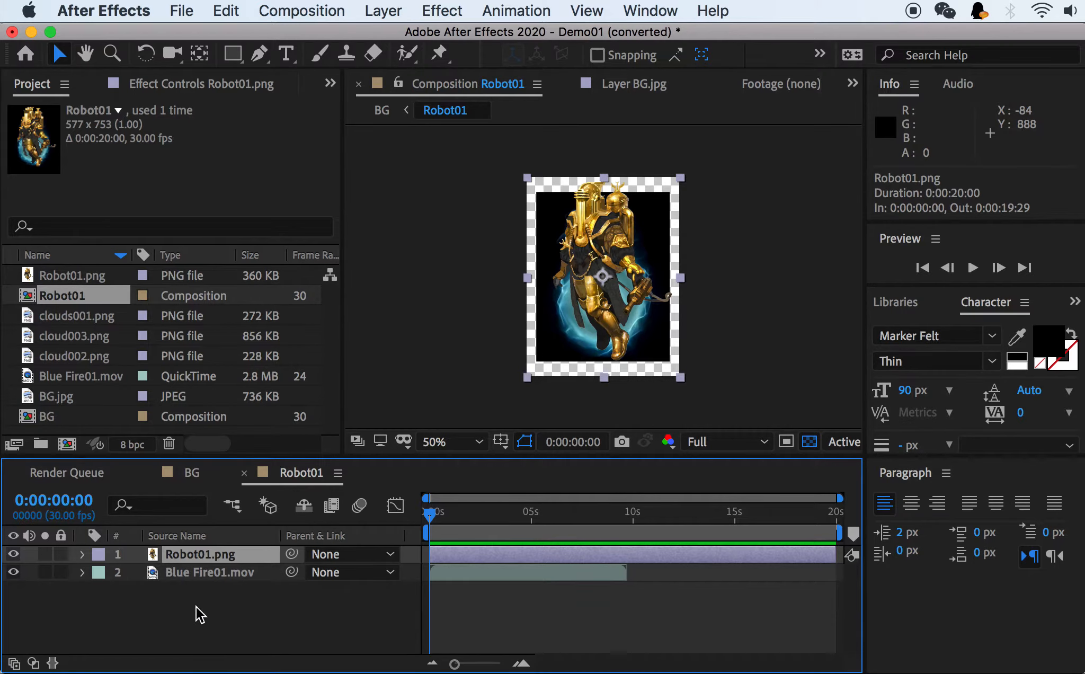
right_click(53, 296)
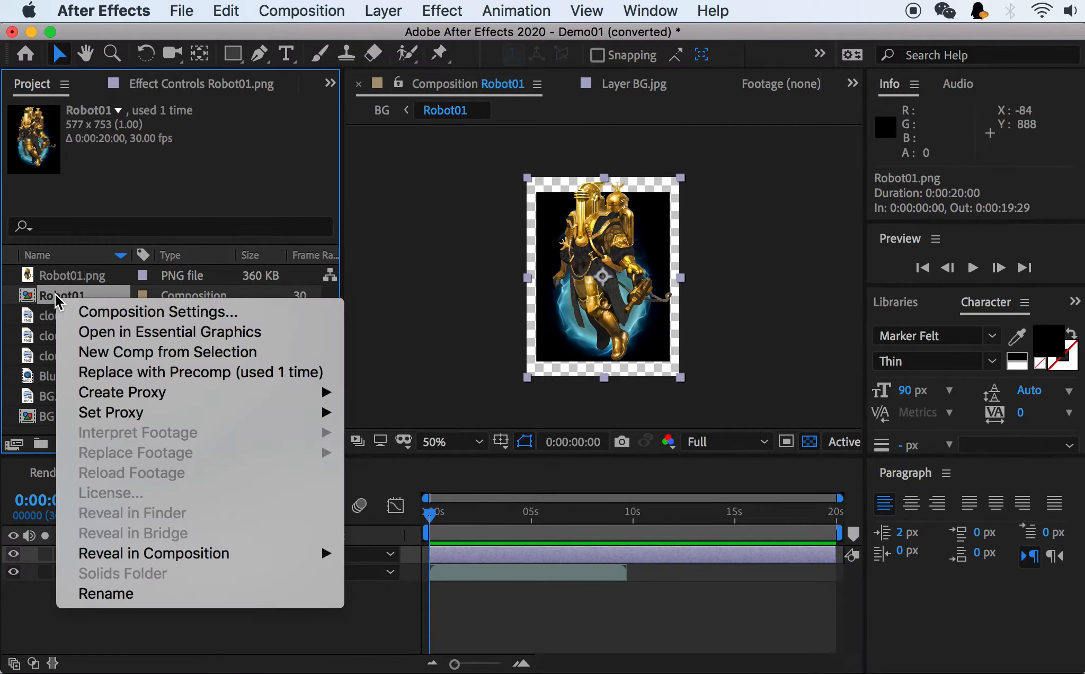
click(382, 596)
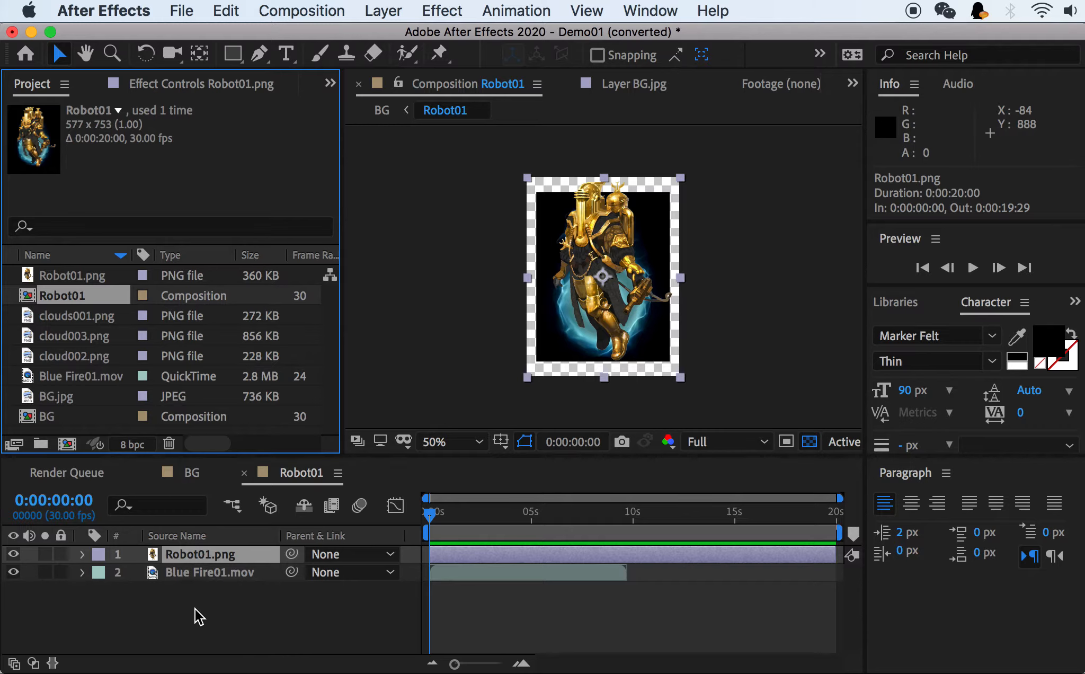
click(224, 601)
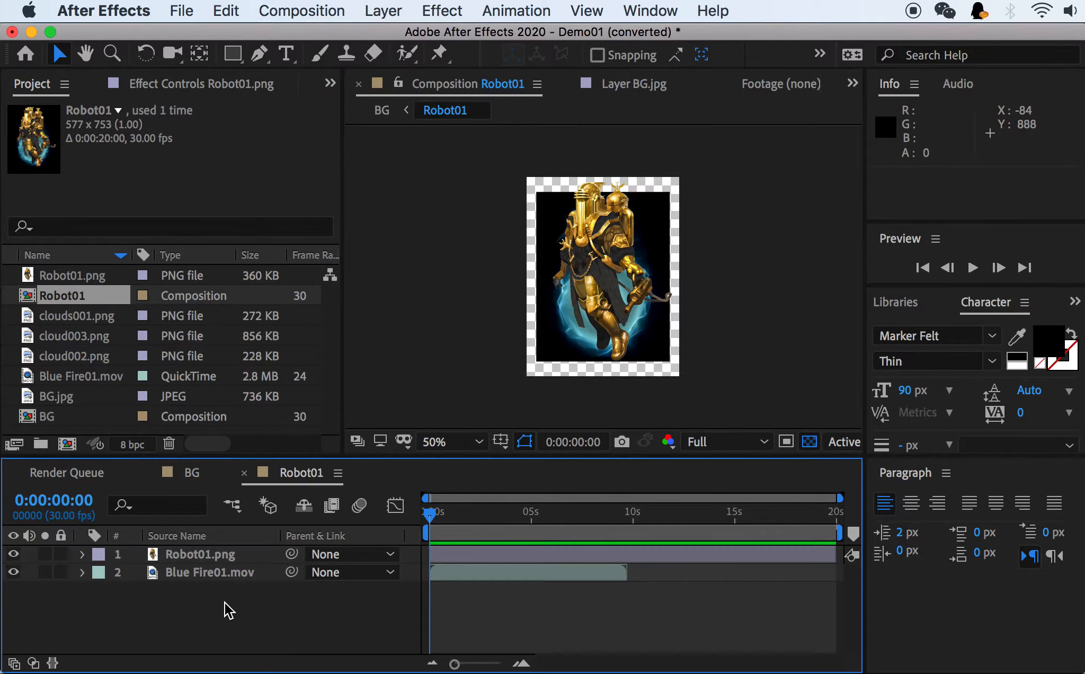
Enlarge the Robot01 composition to a width of 818 px and a height of 1129 px in its Composition Settings.
right_click(185, 611)
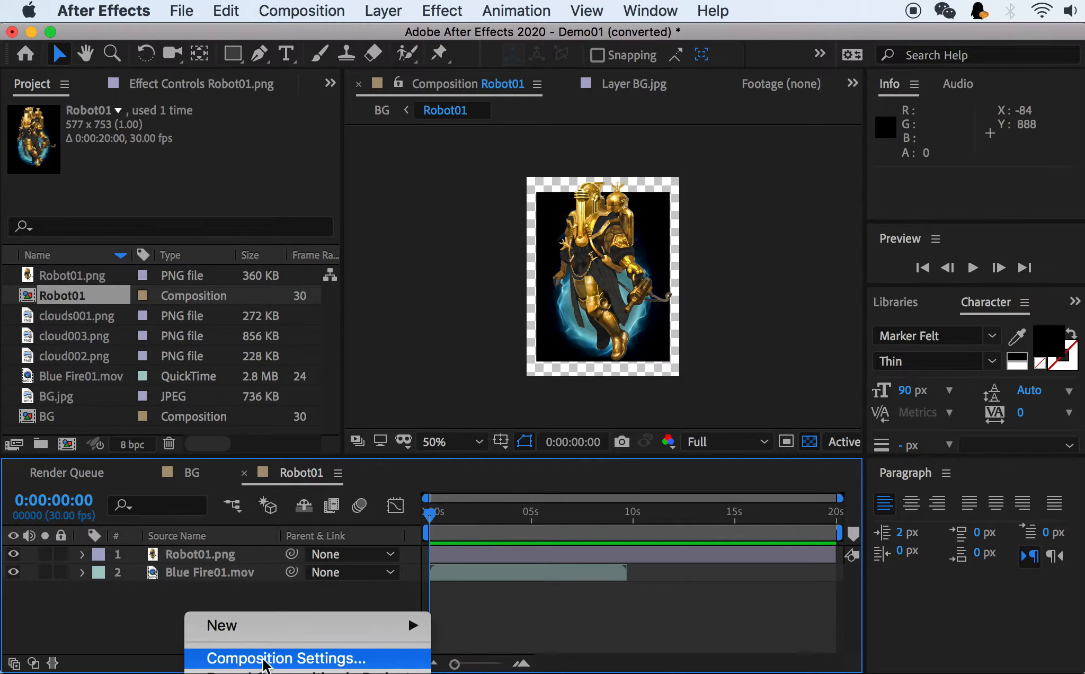
right_click(185, 609)
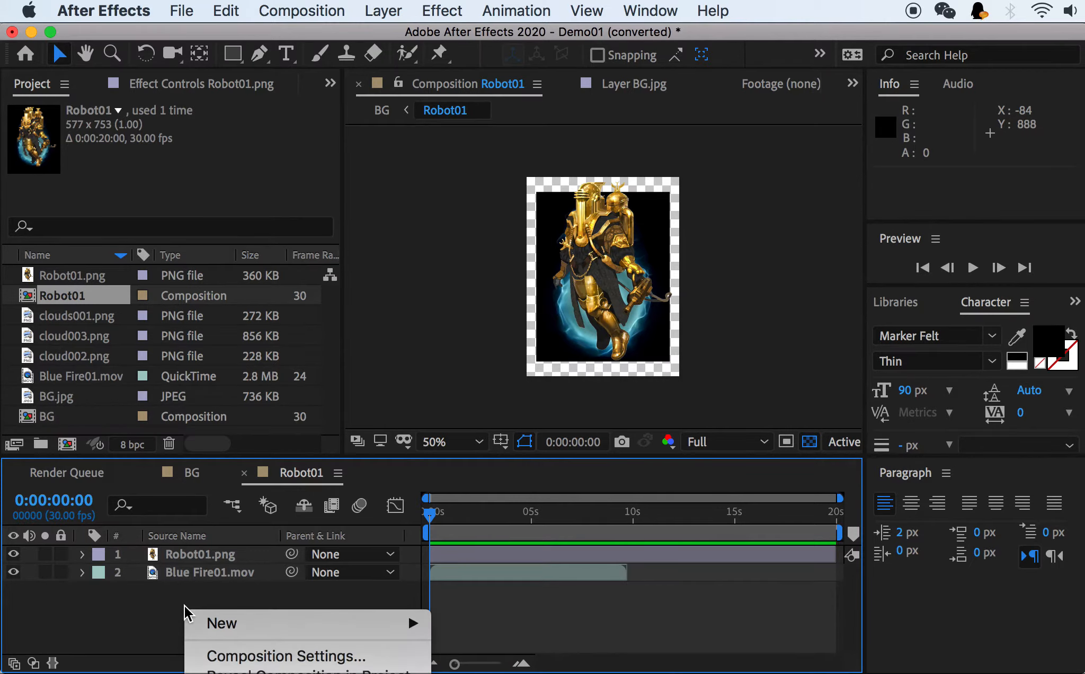
click(247, 658)
drag(373, 72, 846, 136)
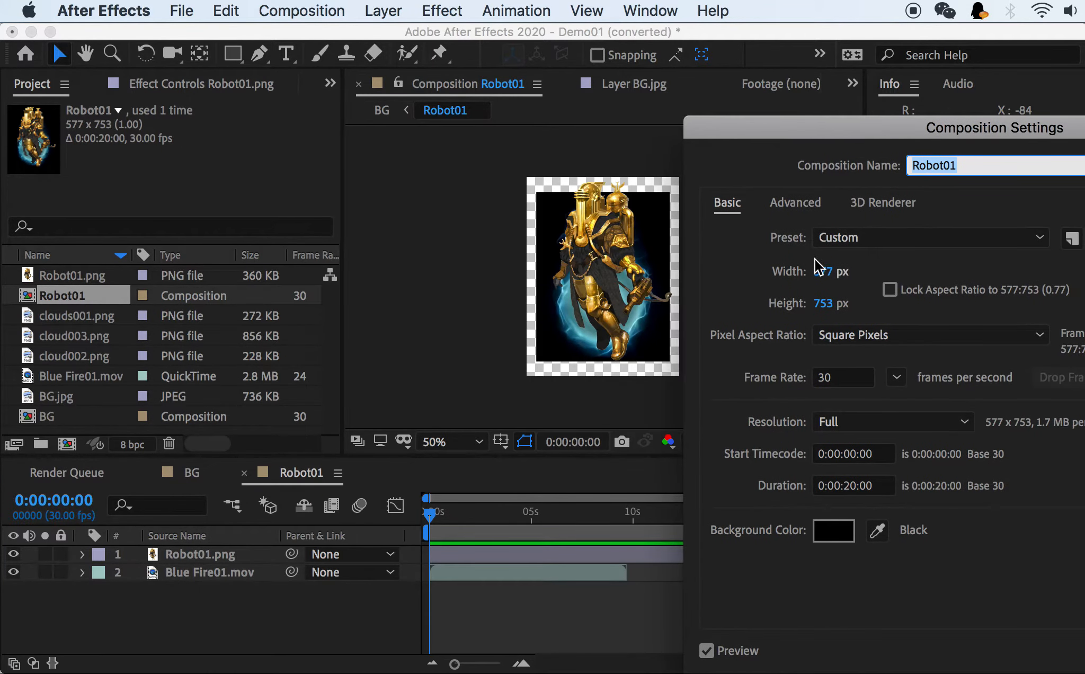
click(820, 273)
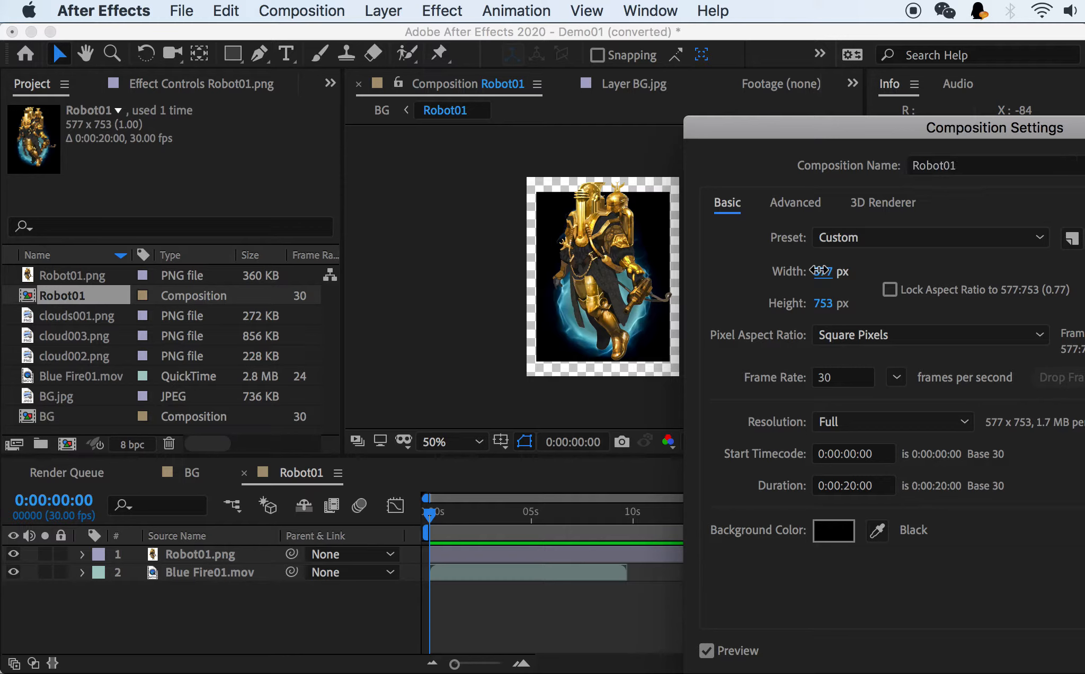
click(885, 265)
drag(818, 275, 909, 273)
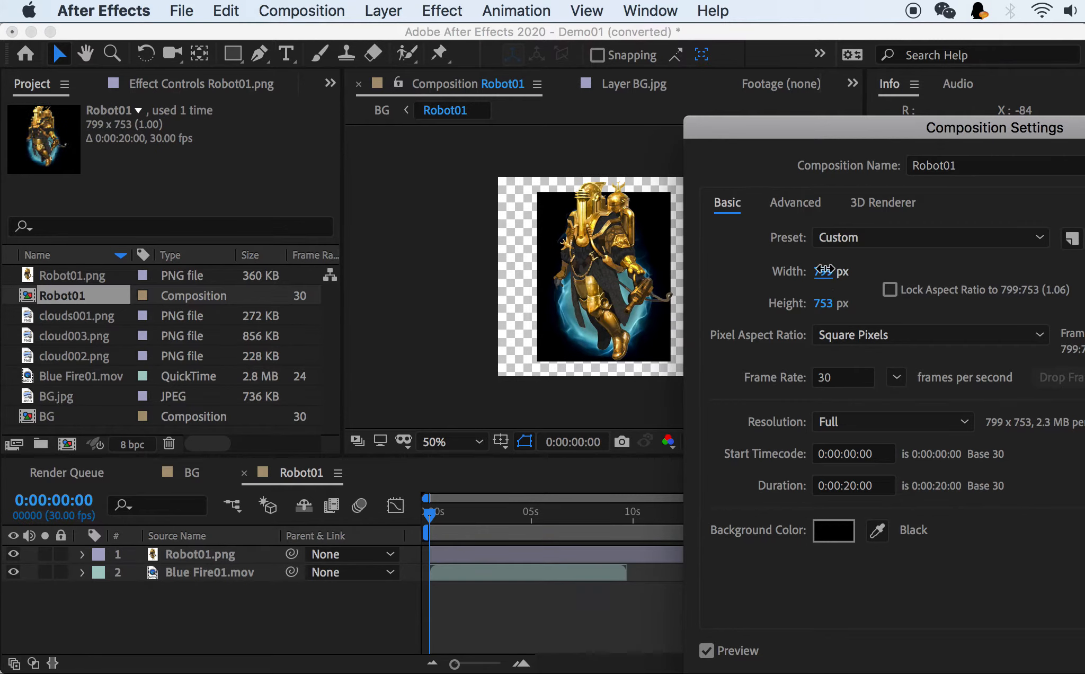
drag(822, 270, 910, 269)
drag(825, 272, 893, 290)
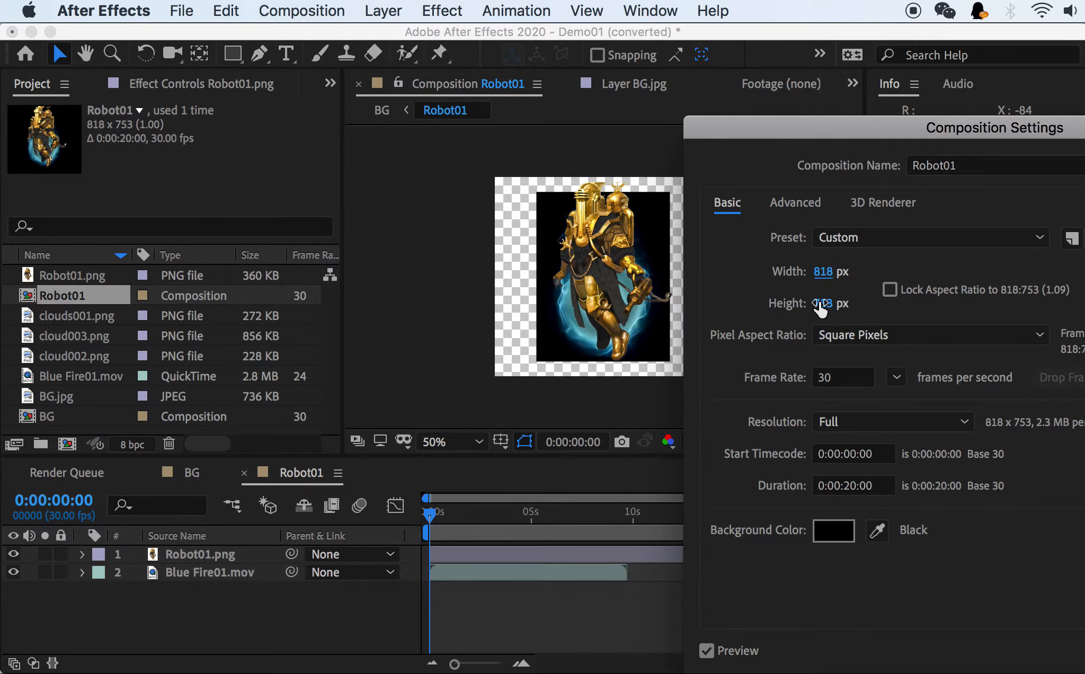
drag(824, 305, 879, 306)
drag(936, 128, 553, 64)
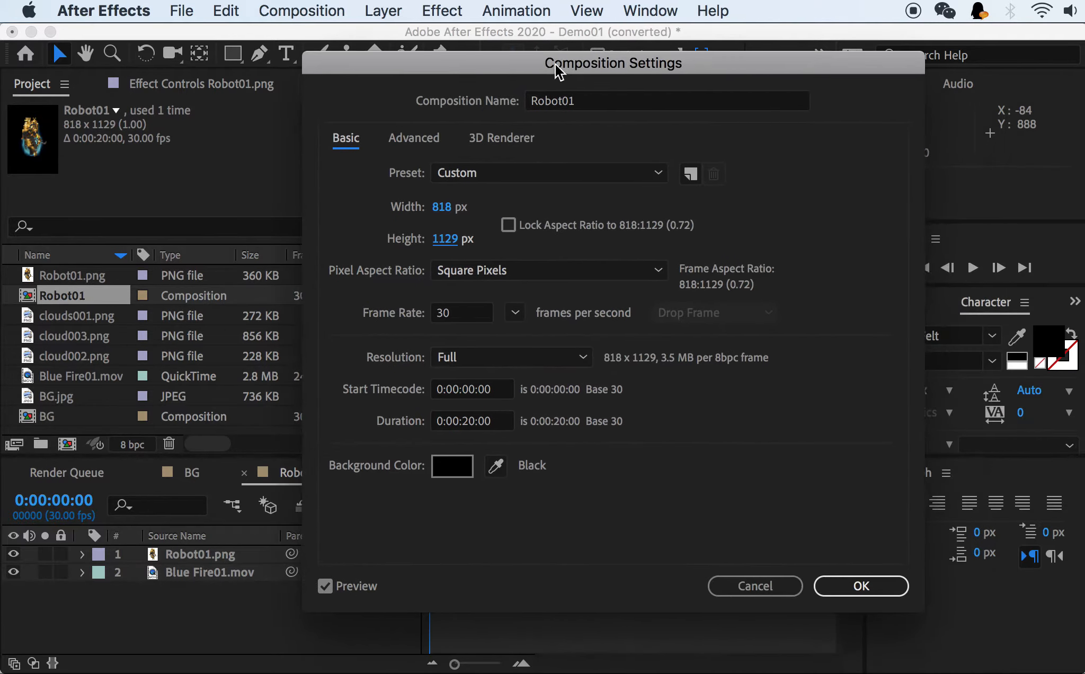
click(859, 587)
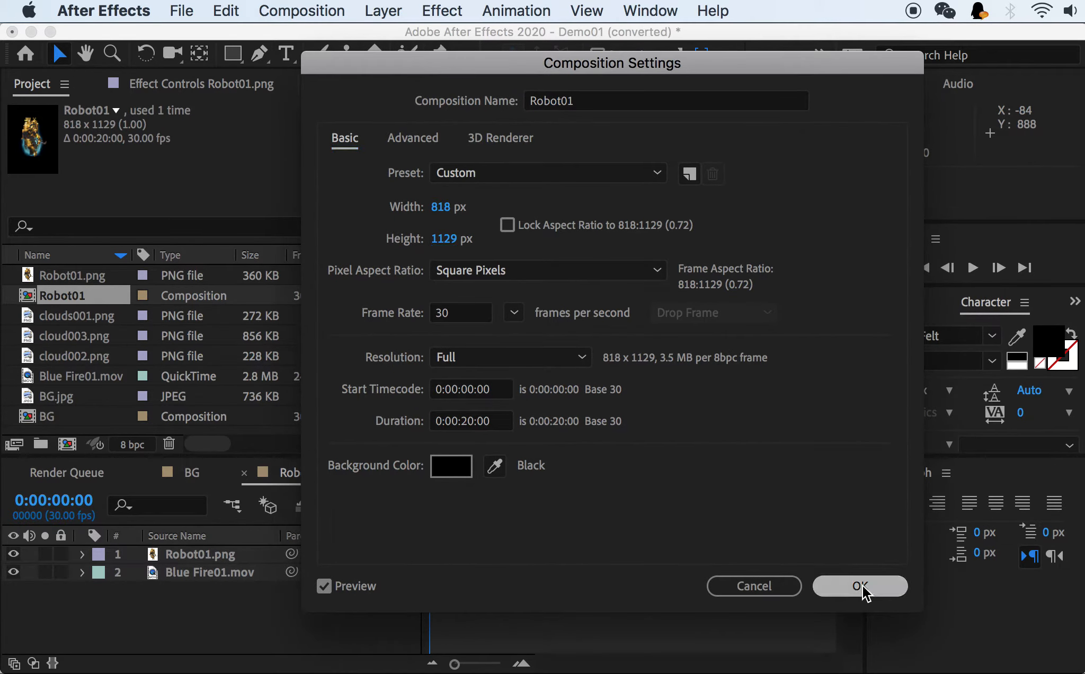
Move Robot01.png up and to the left in the enlarged frame, and move Blue Fire01.mov to about 421, 620.5.
click(204, 554)
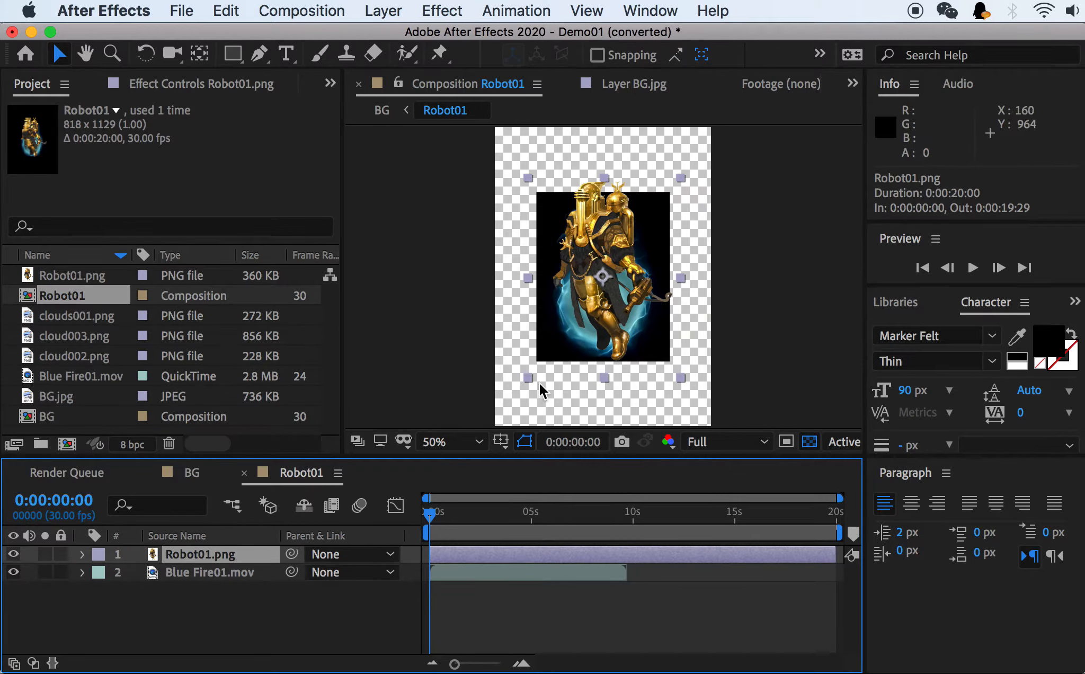
drag(618, 256, 586, 218)
click(204, 571)
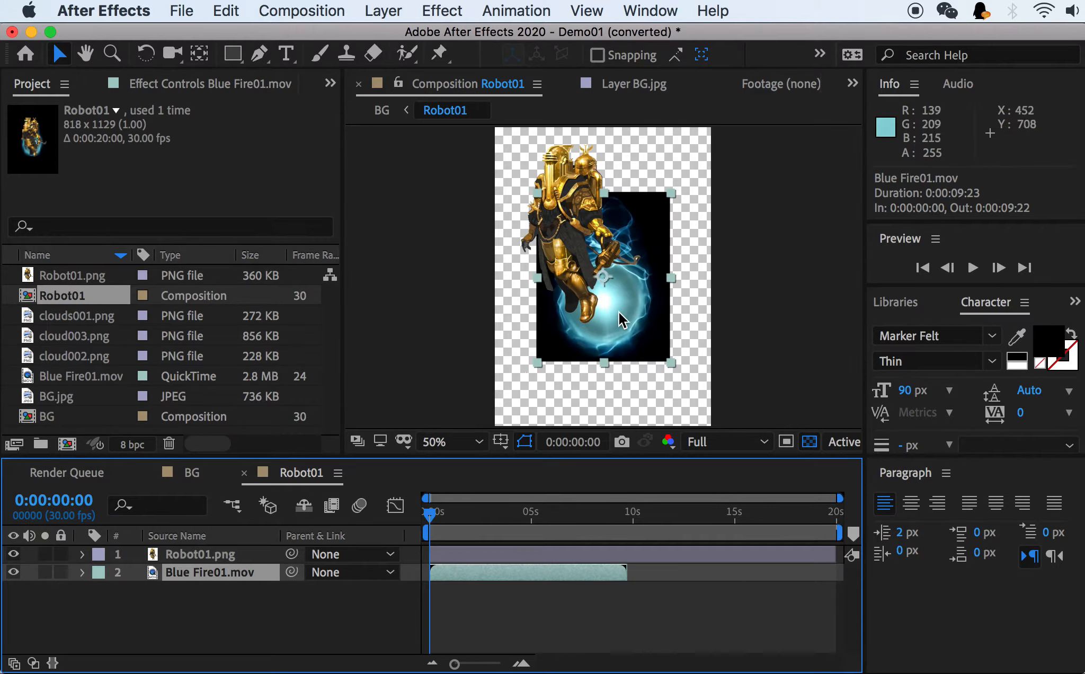
mouse_move(620, 314)
mouse_down()
mouse_move(643, 329)
mouse_move(635, 310)
mouse_move(624, 320)
mouse_up()
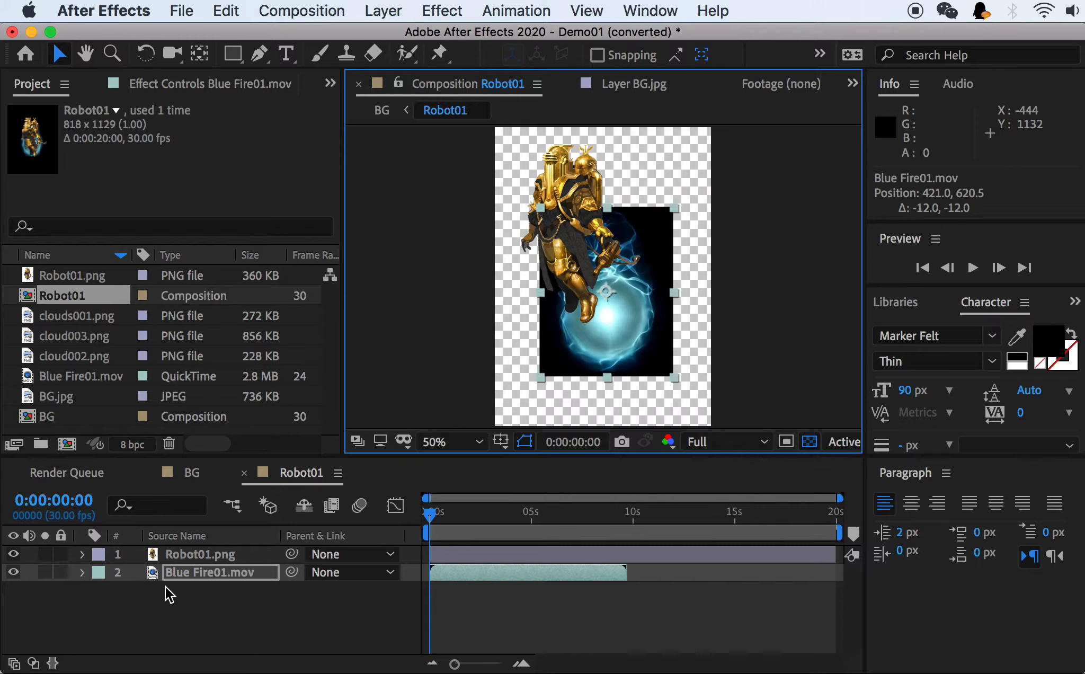
Examine the full list of transform properties of the Blue Fire01.mov layer and collapse the layer again.
click(82, 572)
scroll(151, 617, down, 2)
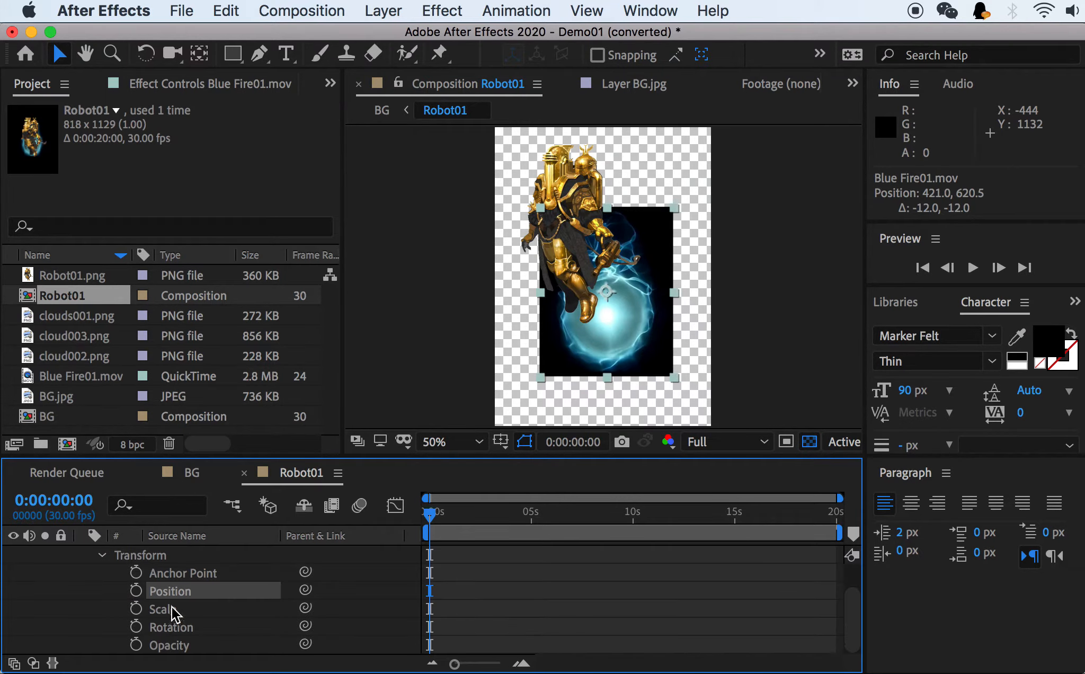
scroll(164, 629, up, 2)
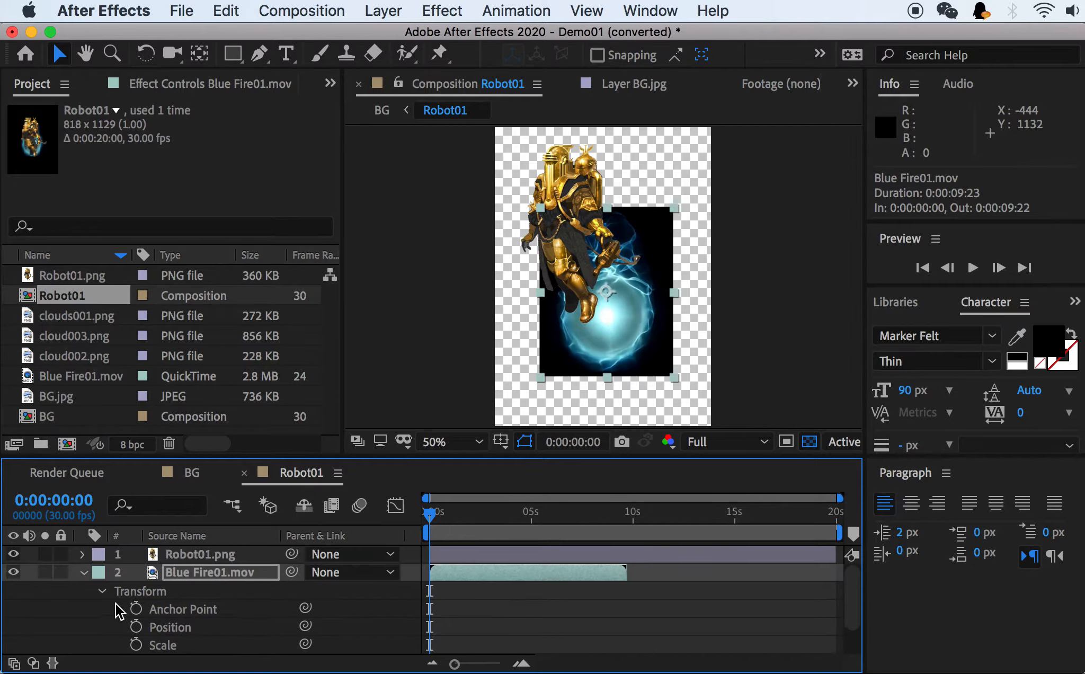
click(82, 572)
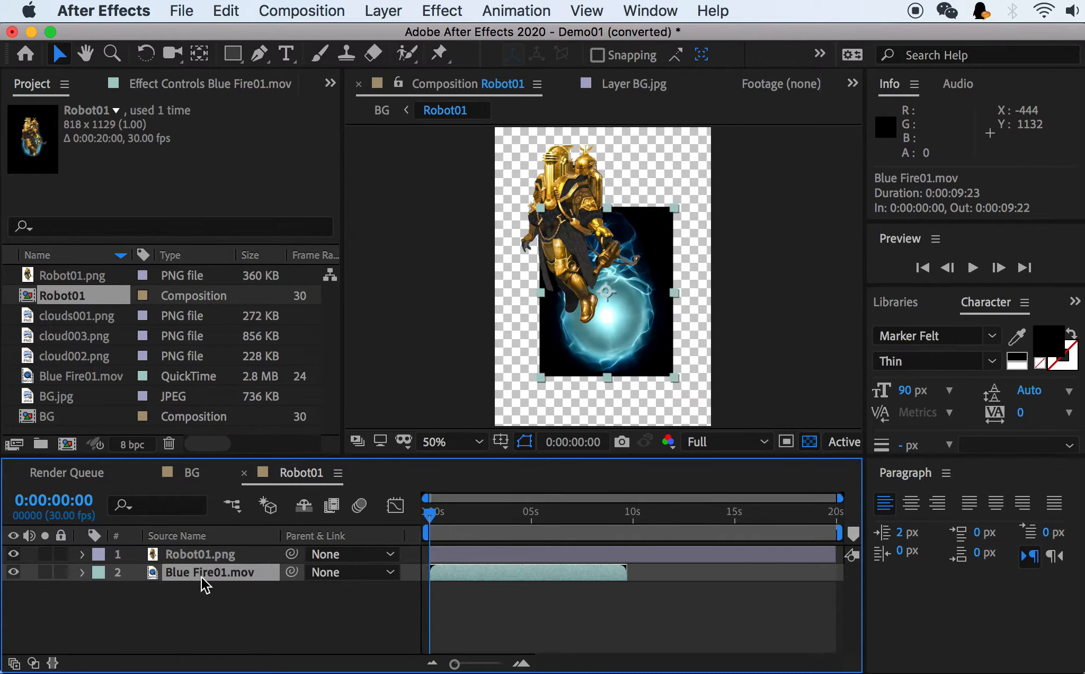
Reveal the individual transform properties of Blue Fire01.mov in turn, ending with only Rotation shown.
key(r)
key(r)
key(r)
key(r)
key(p)
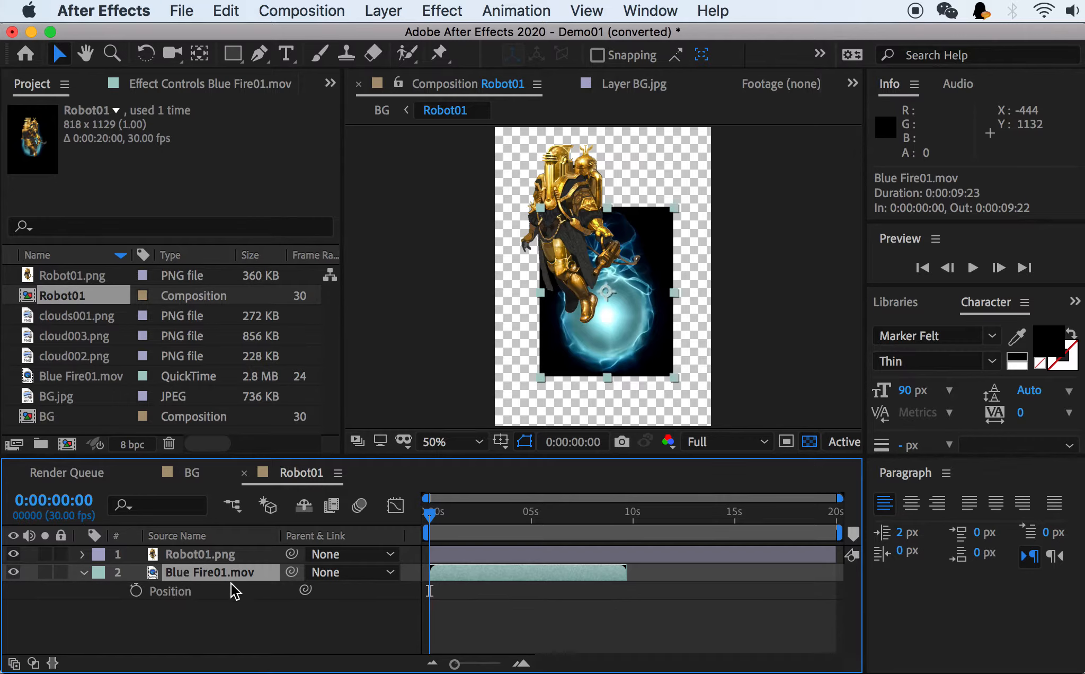
key(r)
key(s)
key(r)
Show the Modes column in the Robot01 timeline.
right_click(263, 537)
mouse_move(327, 609)
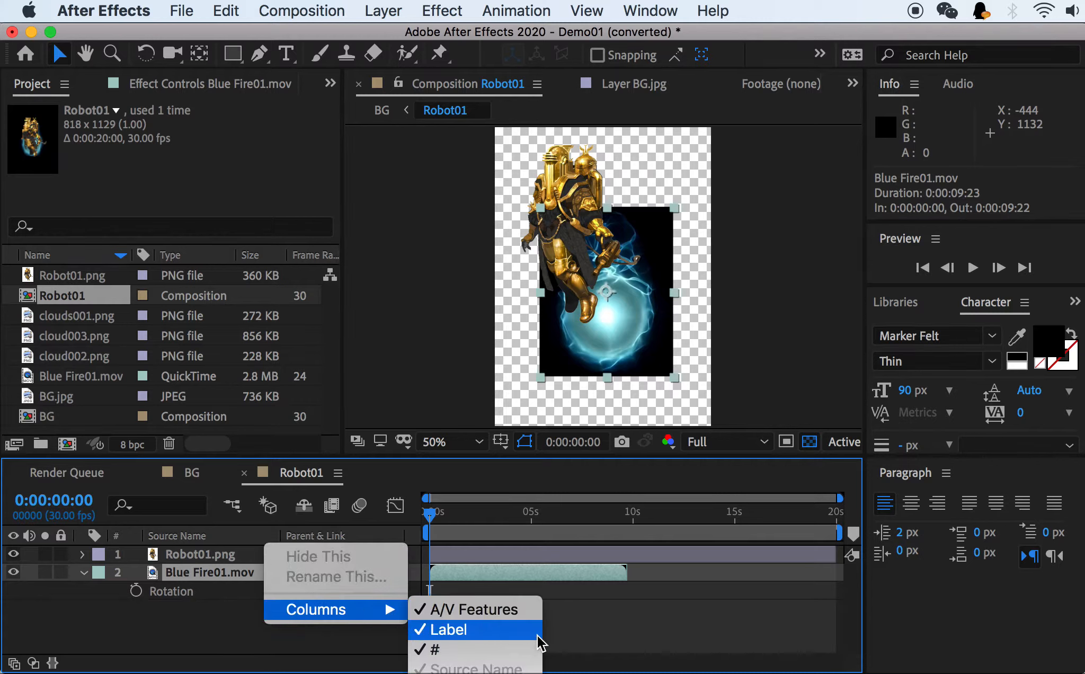
click(451, 673)
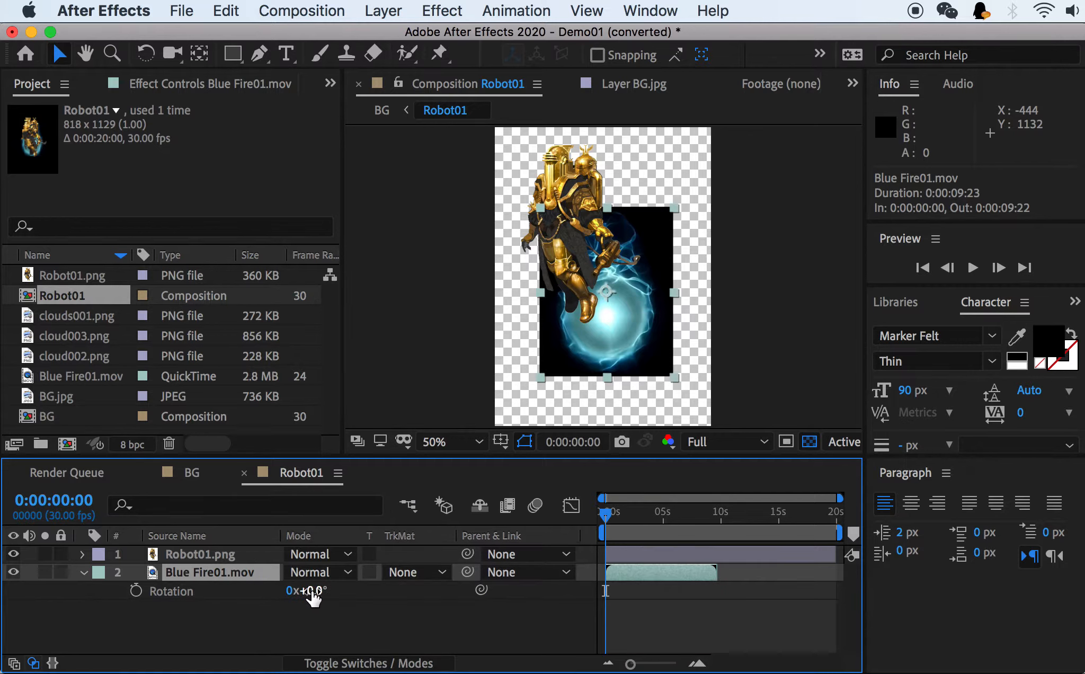
Set the rotation of Blue Fire01.mov to one full revolution plus 116°.
mouse_move(316, 596)
mouse_down()
mouse_move(358, 590)
mouse_move(318, 591)
mouse_move(329, 600)
mouse_up()
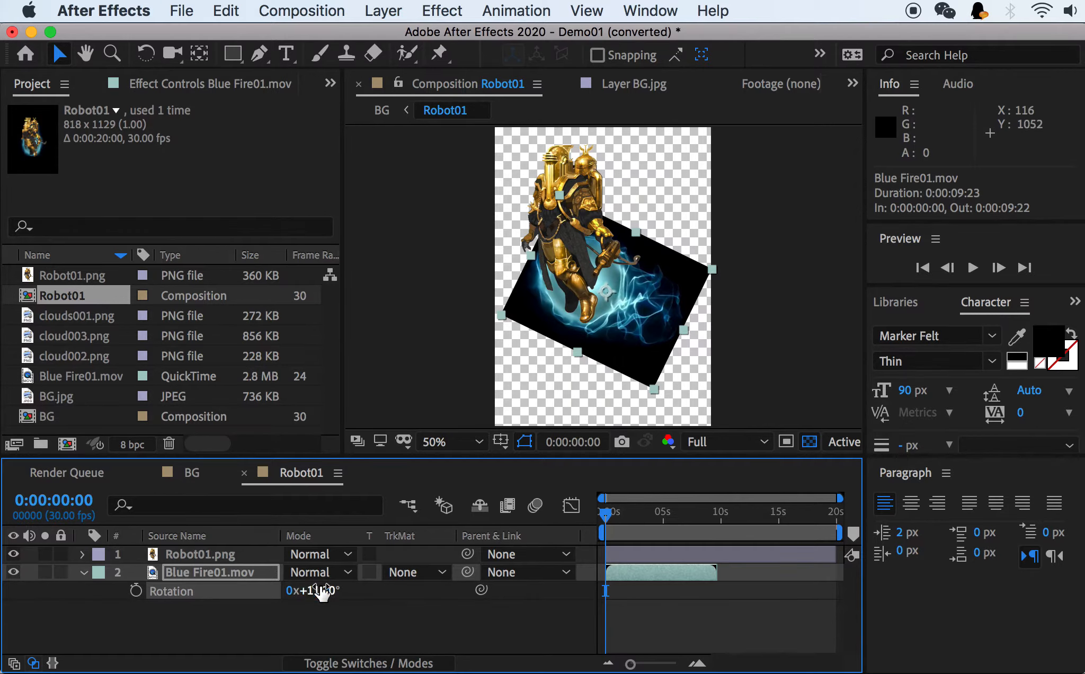
click(291, 590)
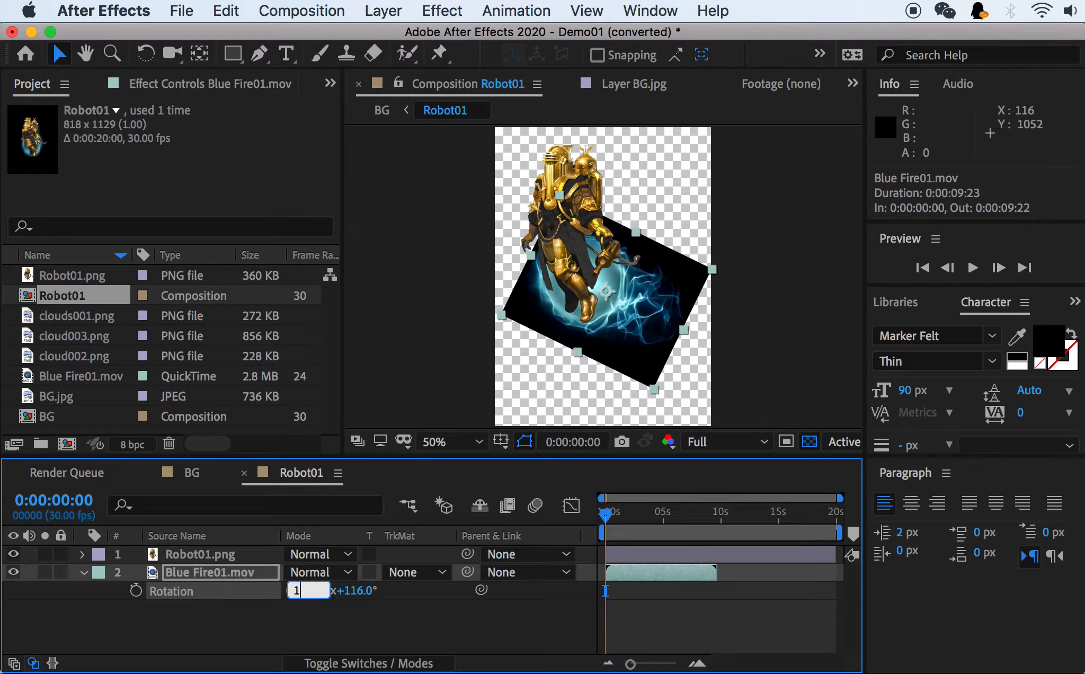
key(Return)
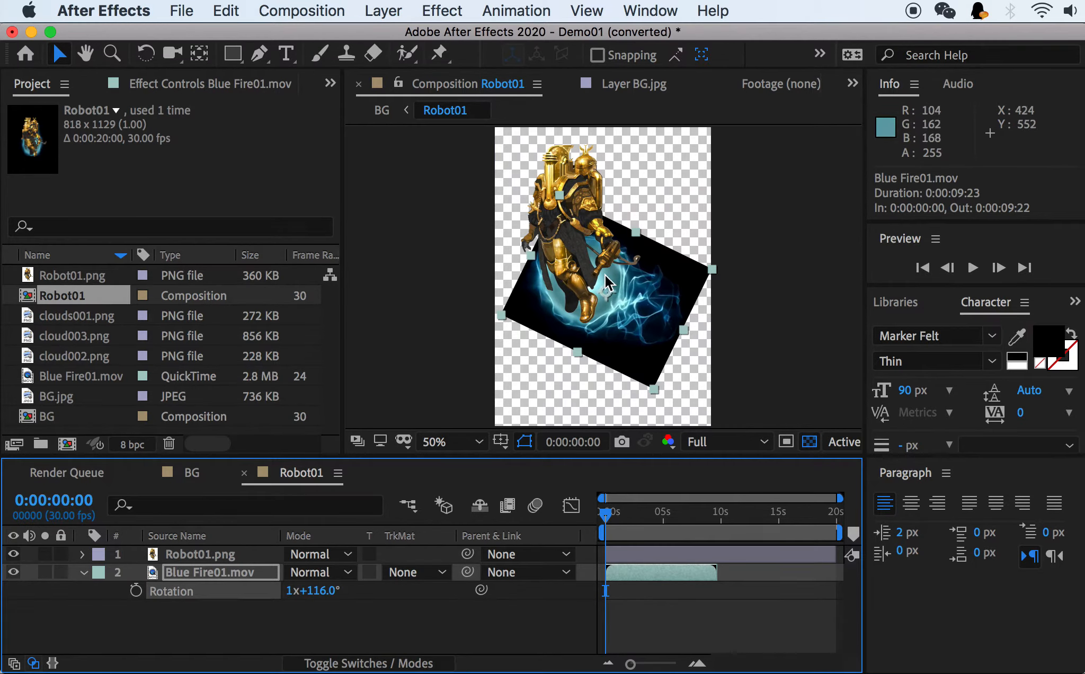
Set the rotation of Blue Fire01.mov to 0 full revolutions and 141°.
click(290, 591)
text(0)
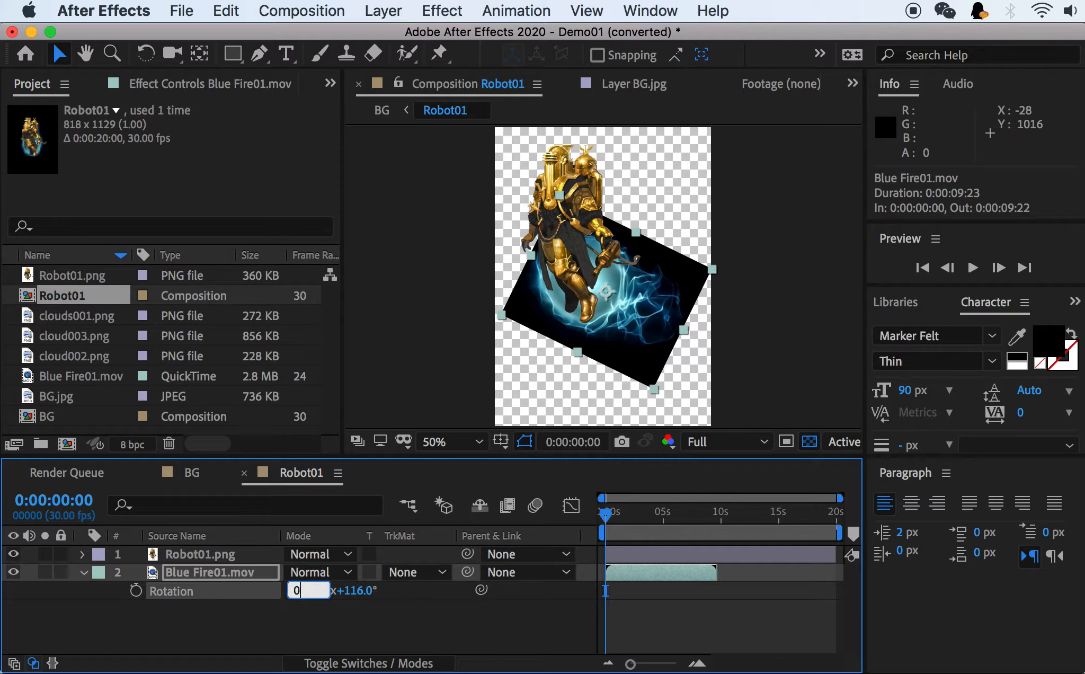
key(Return)
drag(327, 589, 343, 588)
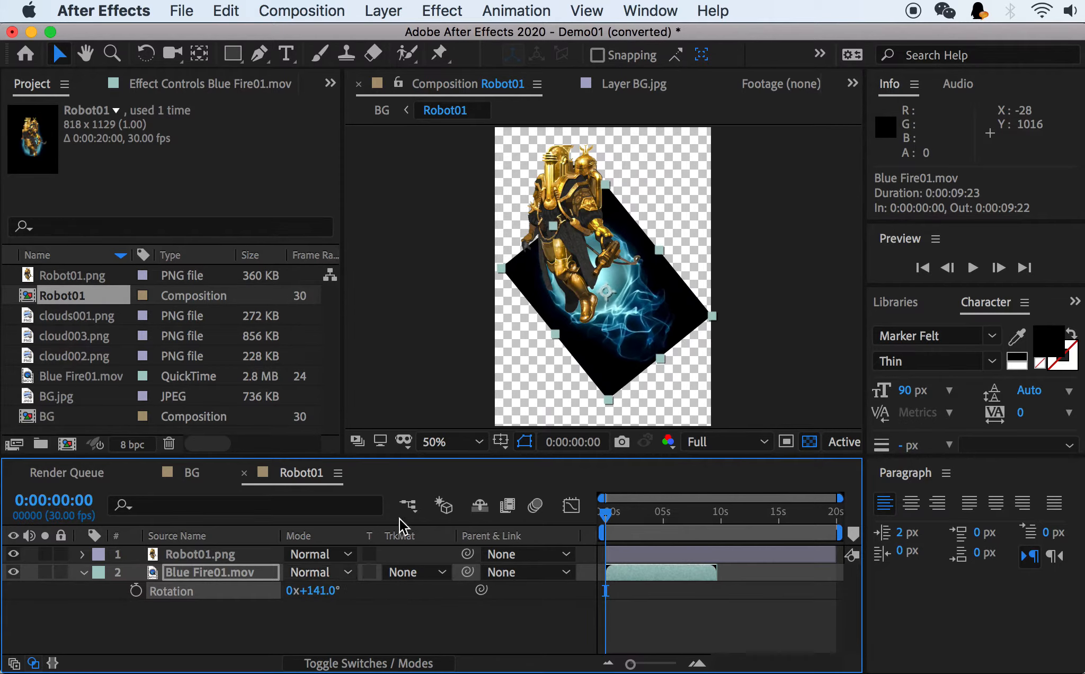
Scale Blue Fire01.mov to 71% and place it beneath the robot's feet at about 401, 772.5.
drag(616, 248, 630, 297)
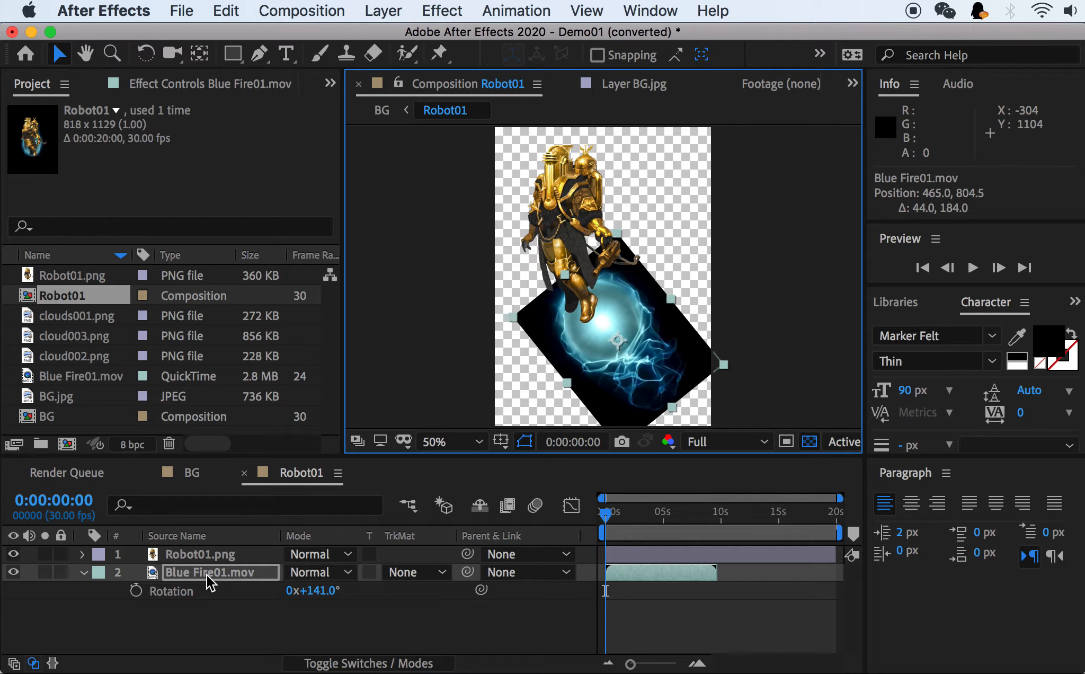
key(s)
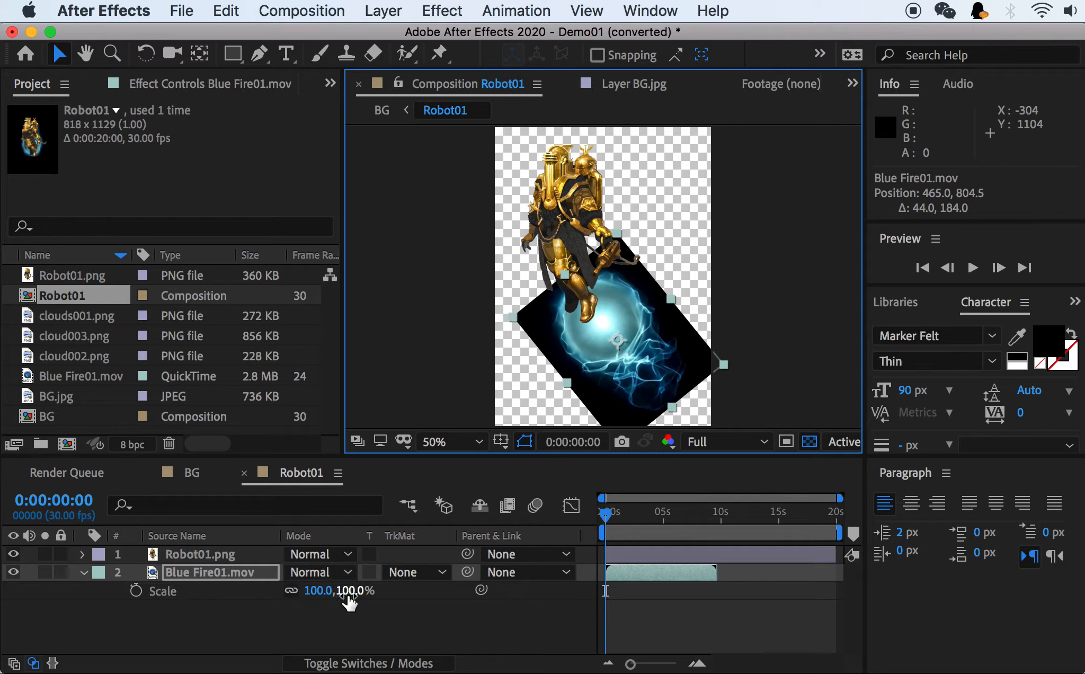
drag(351, 590, 312, 593)
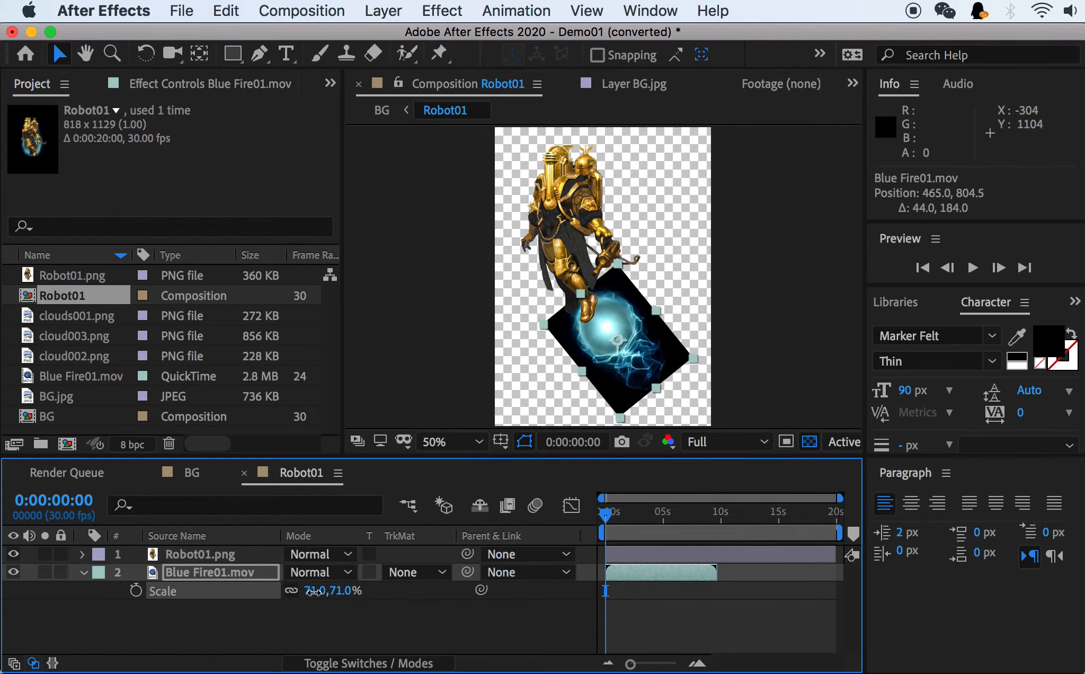
drag(638, 368, 618, 352)
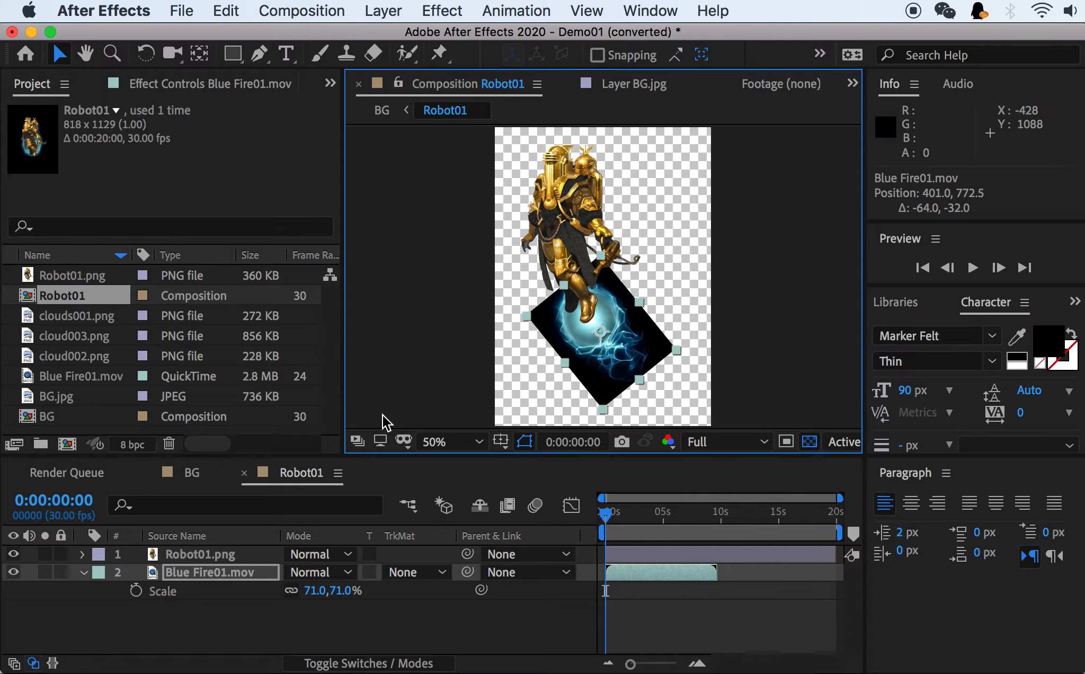
Check the rotated fire in both the BG and Robot01 compositions and inspect its black background up close.
click(192, 473)
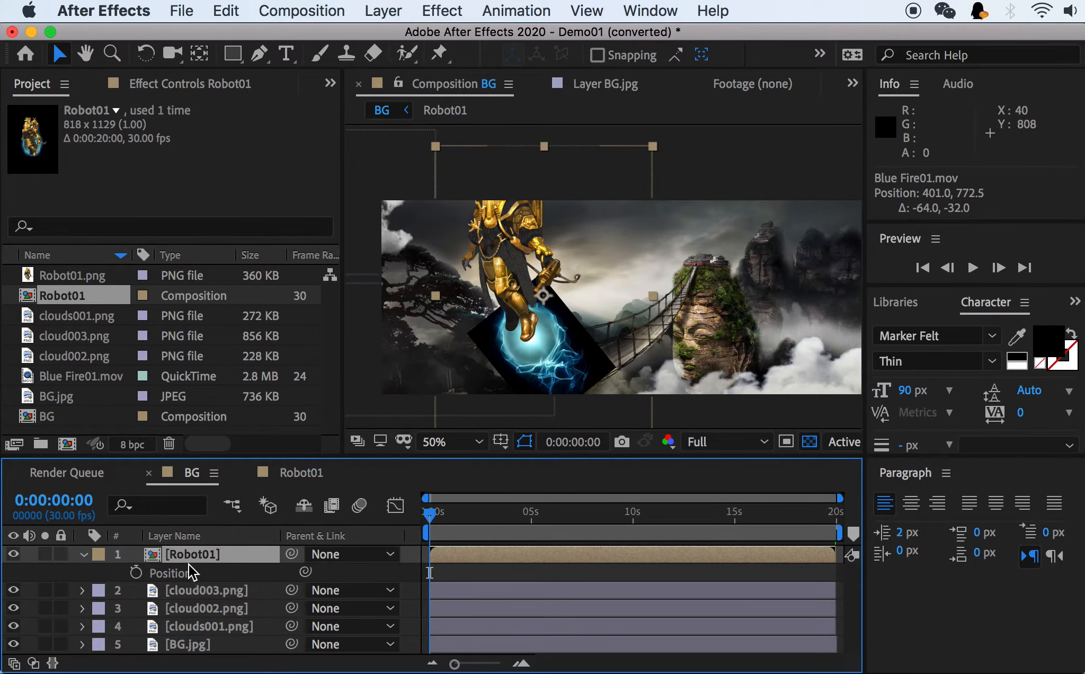
click(304, 475)
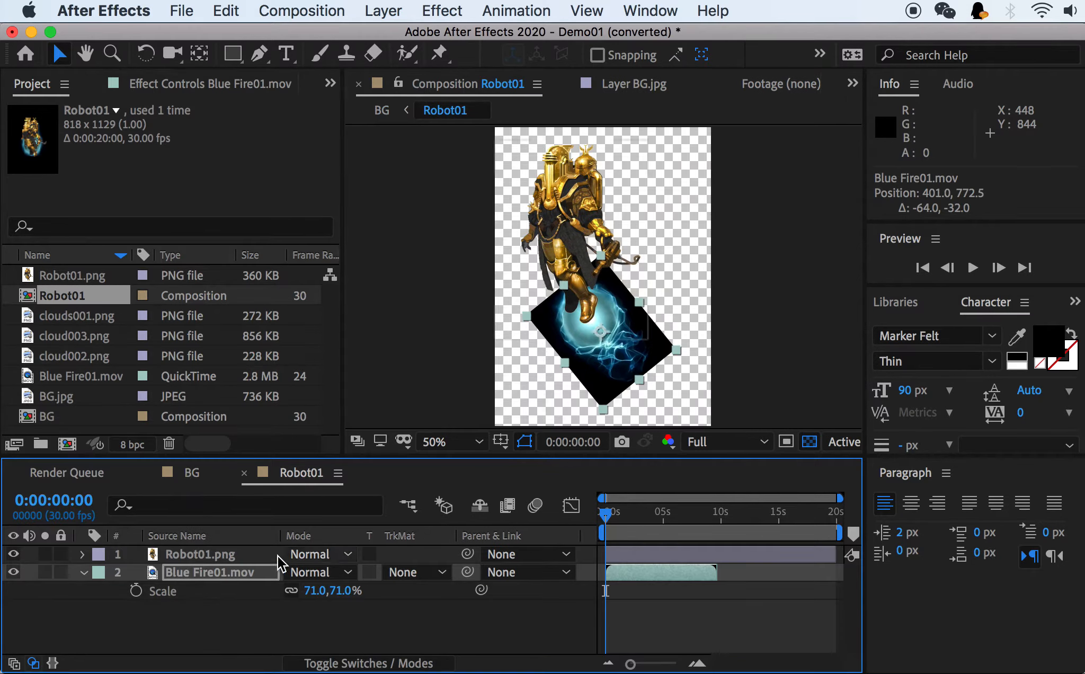
click(192, 474)
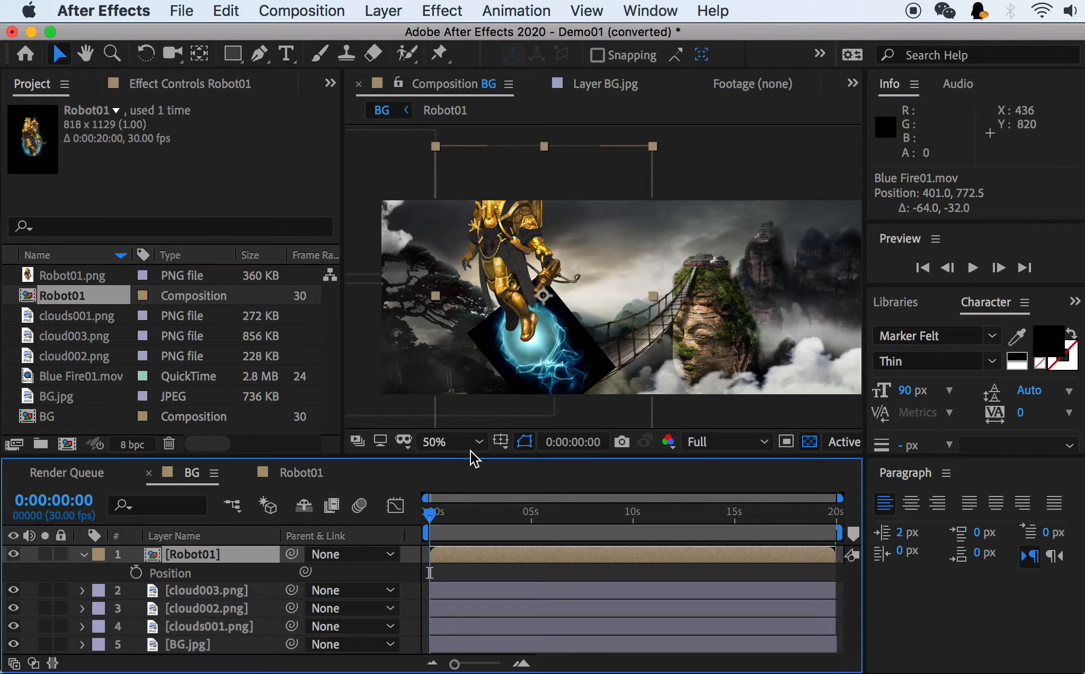
click(301, 476)
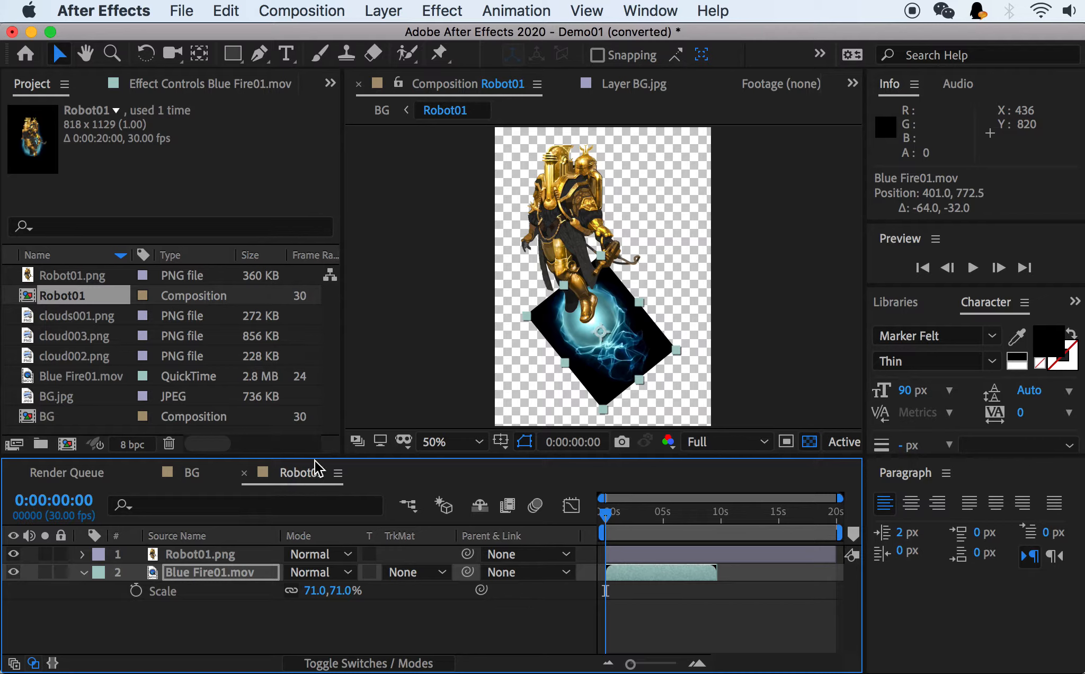
scroll(621, 363, up, 1)
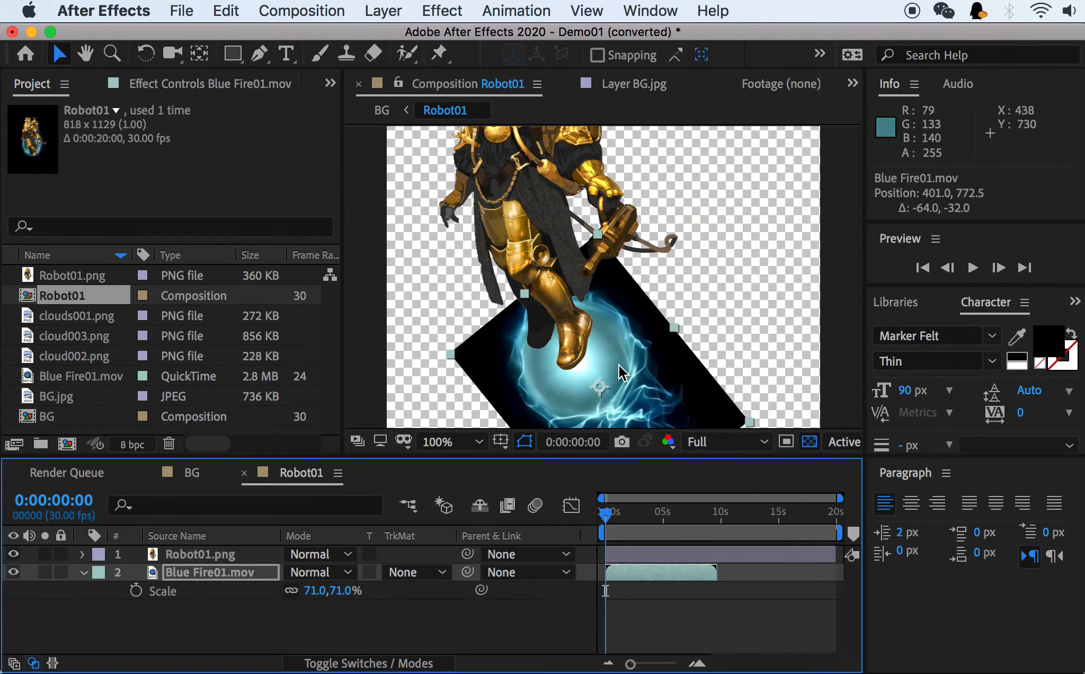
scroll(619, 365, down, 1)
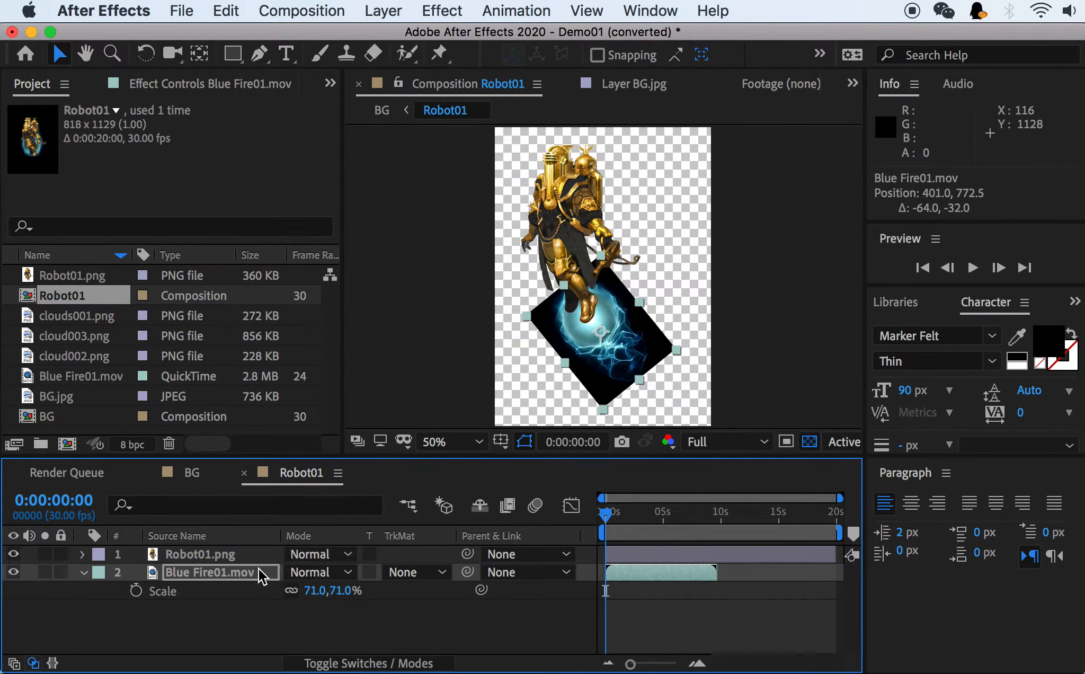
right_click(191, 574)
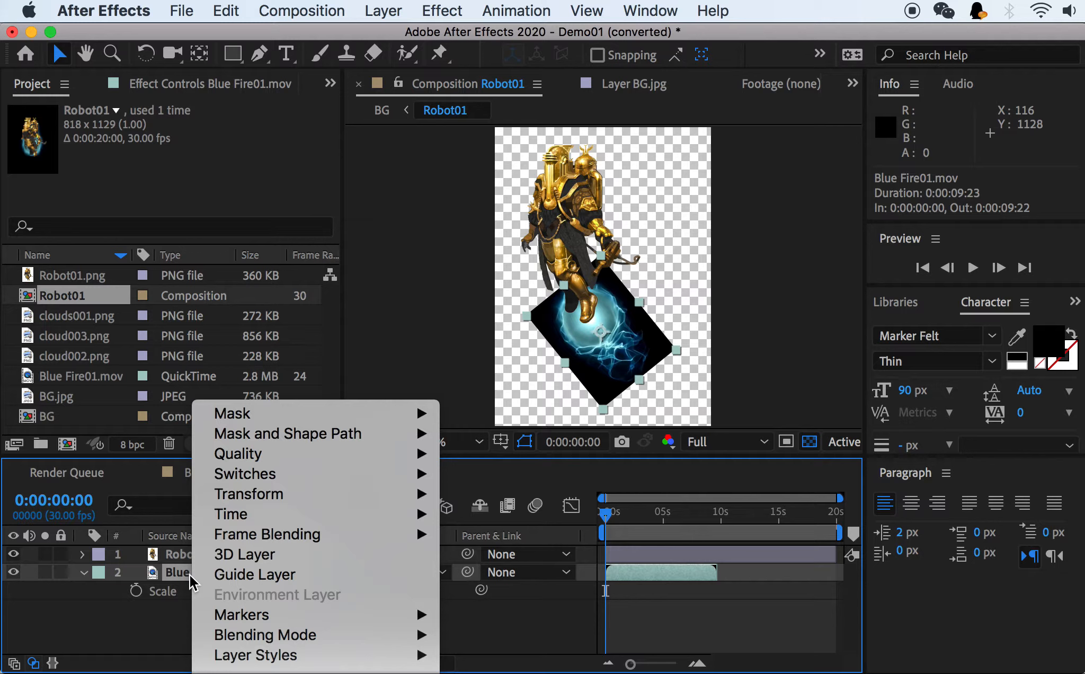
mouse_move(234, 673)
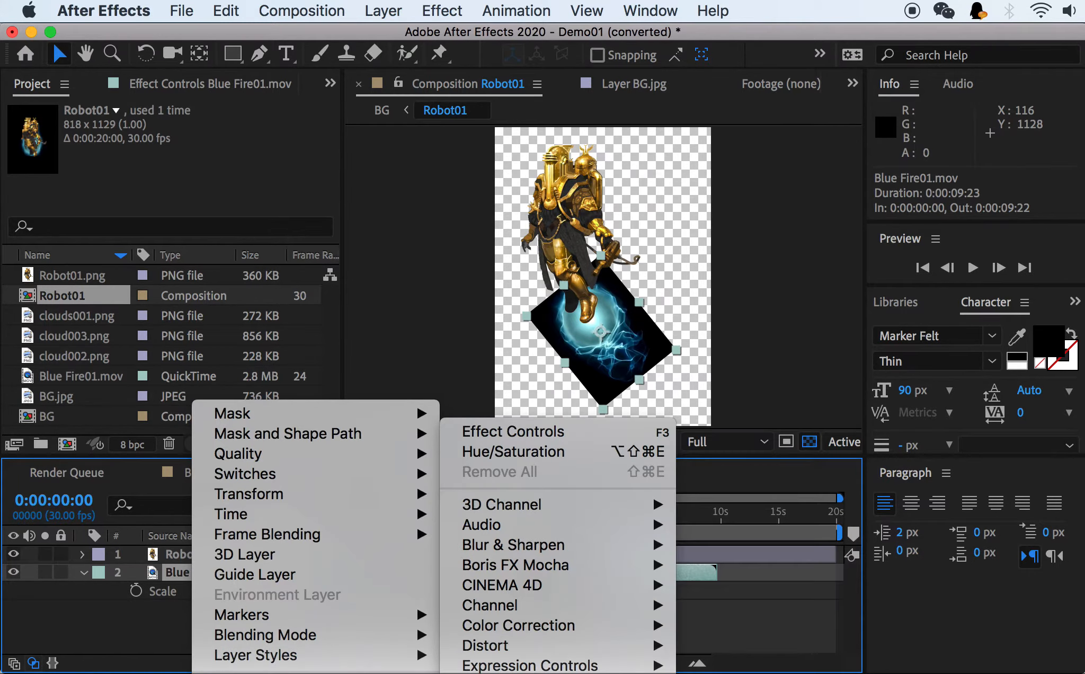
click(133, 623)
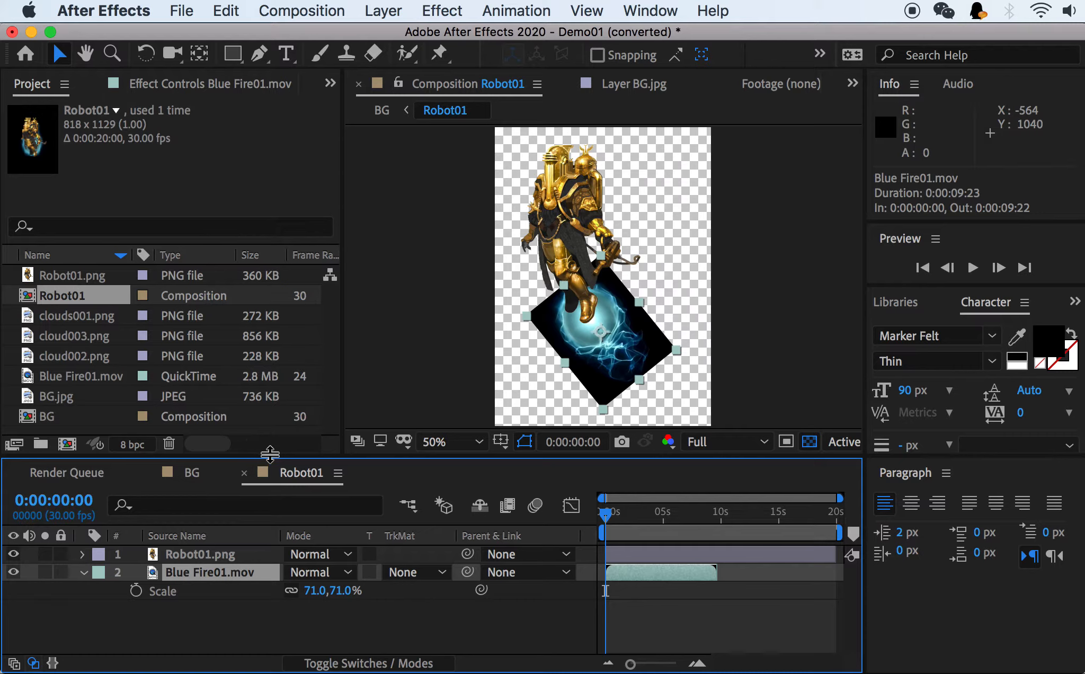
Apply the Color Range effect to Blue Fire01.mov, enlarging the timeline for the selection and restoring its height.
drag(268, 458, 287, 172)
right_click(194, 290)
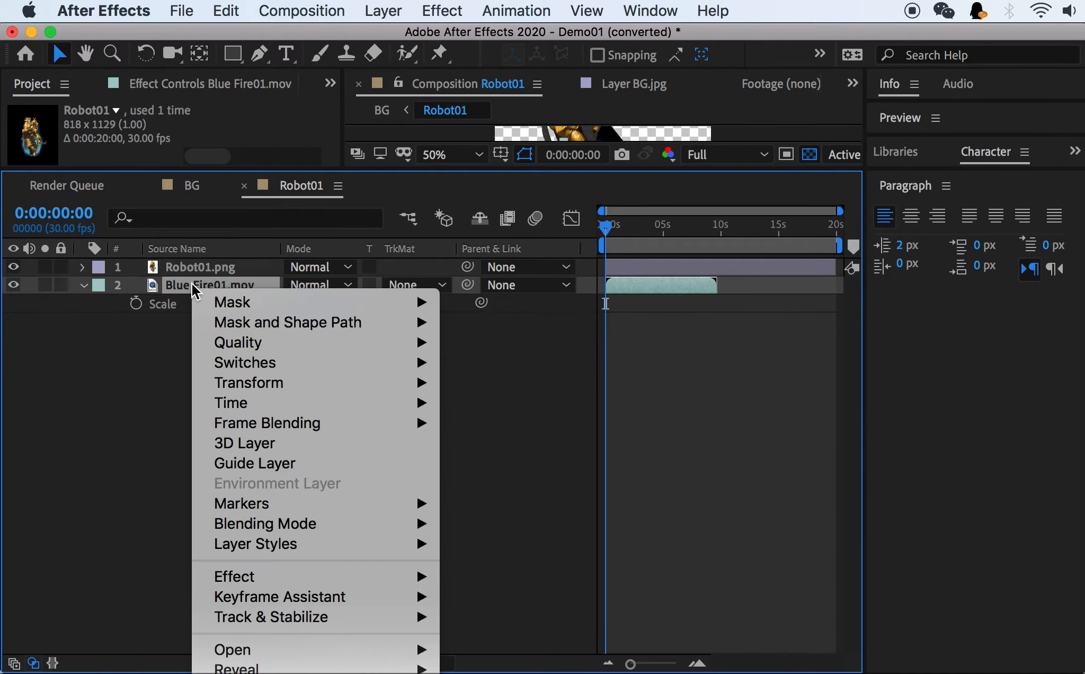
mouse_move(447, 576)
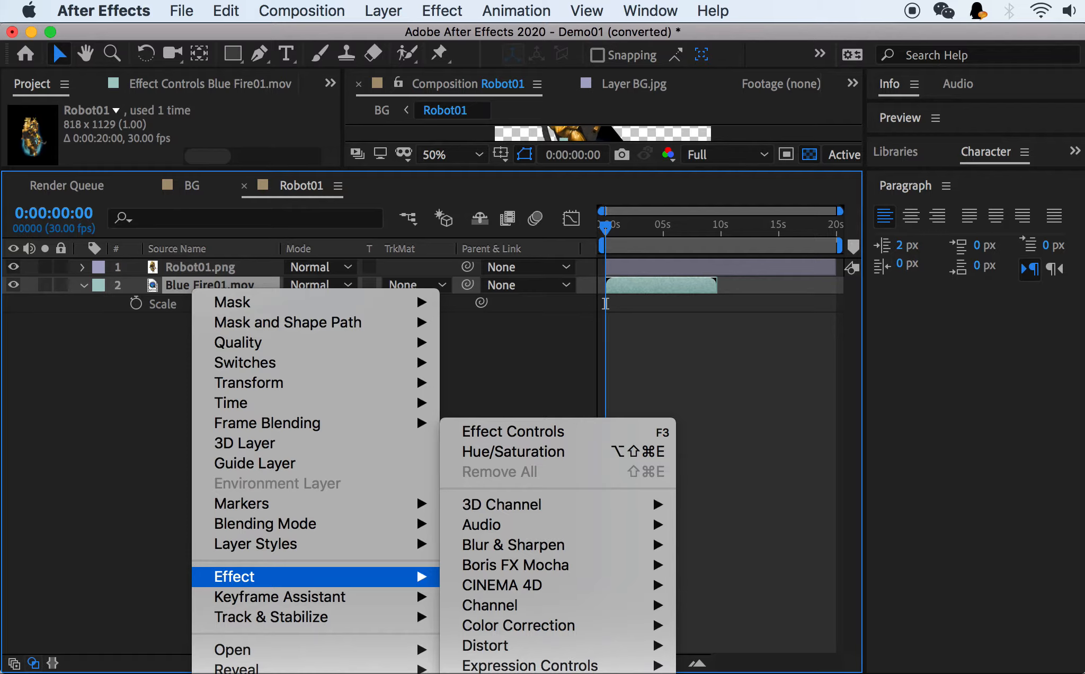
click(114, 347)
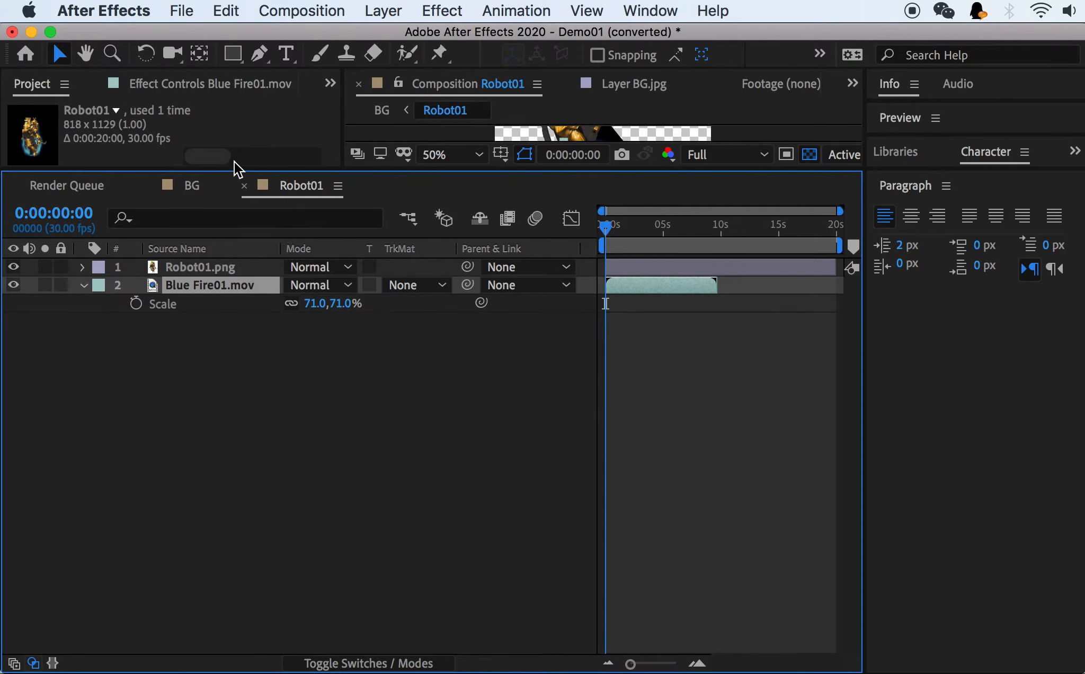
right_click(195, 284)
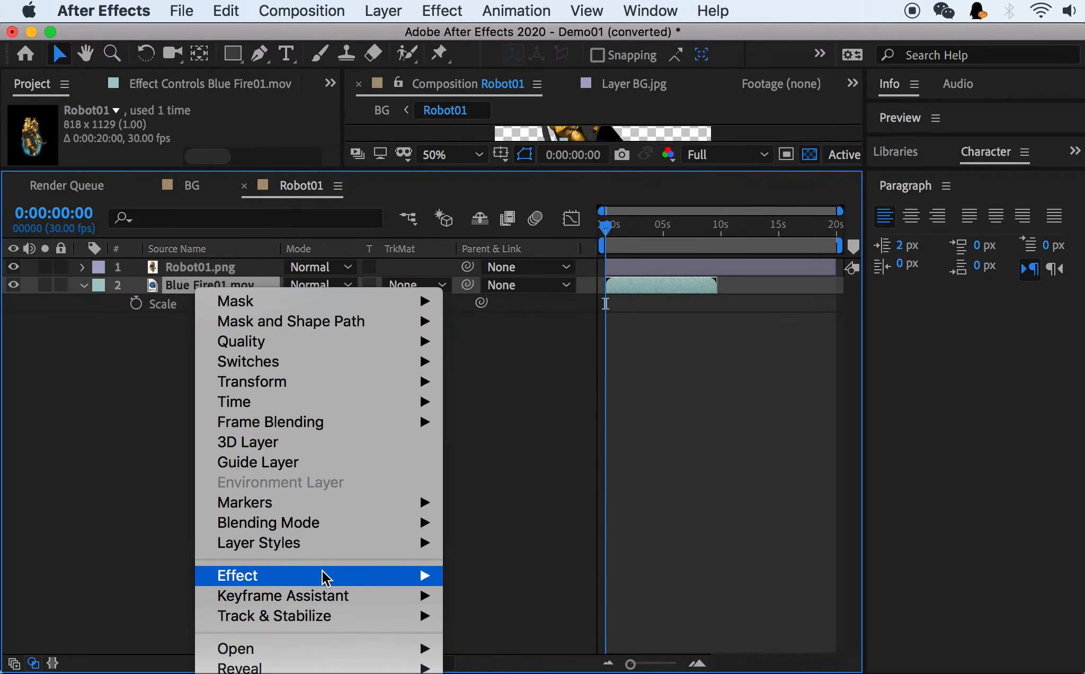
mouse_move(325, 577)
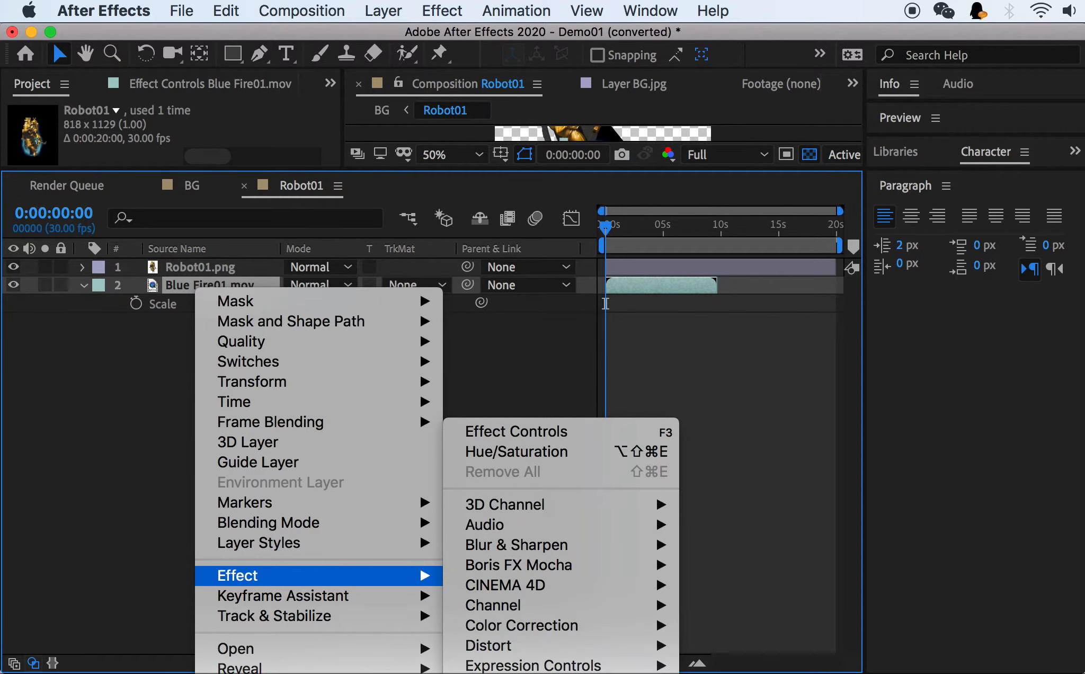
click(517, 431)
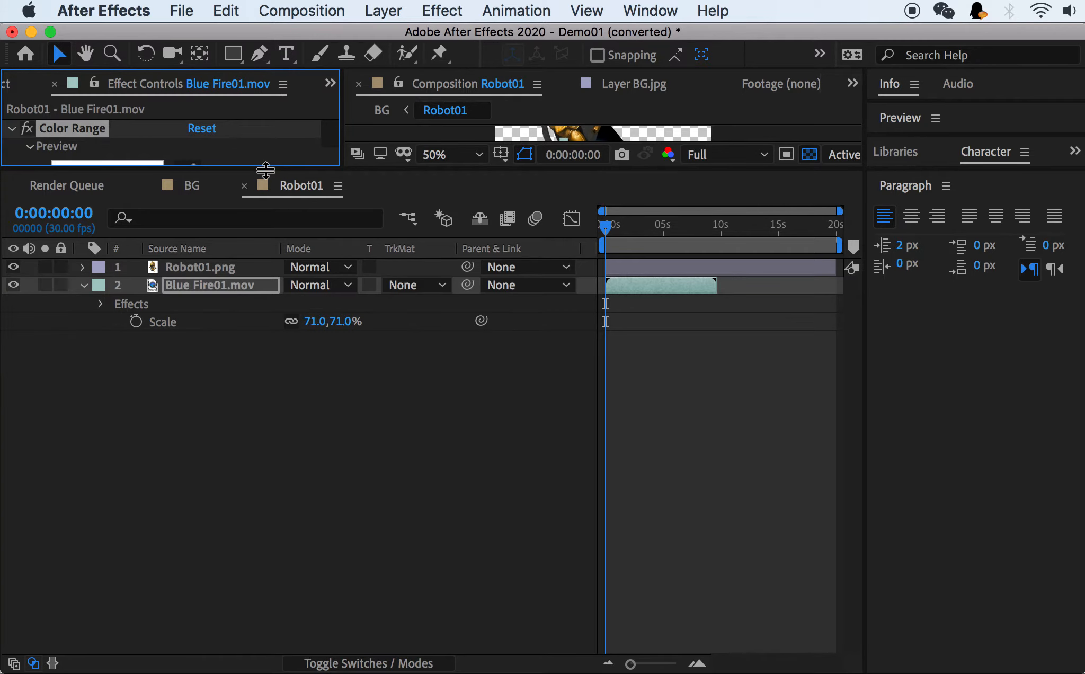
drag(266, 169, 291, 454)
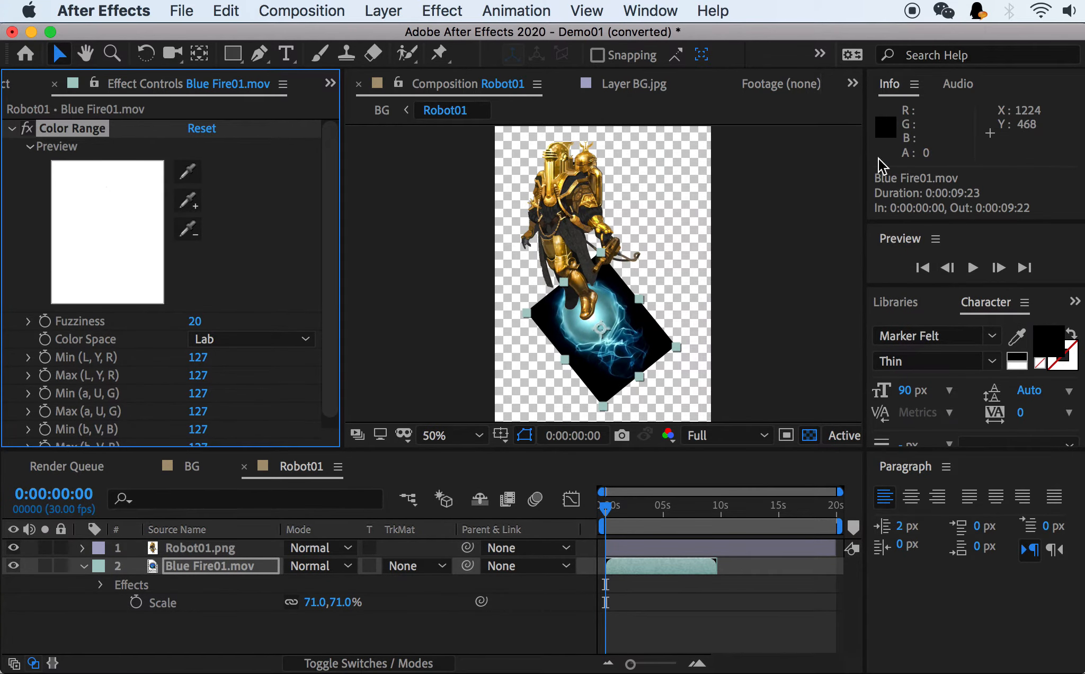
Show the Effects & Presets panel and search it for "color range".
click(651, 11)
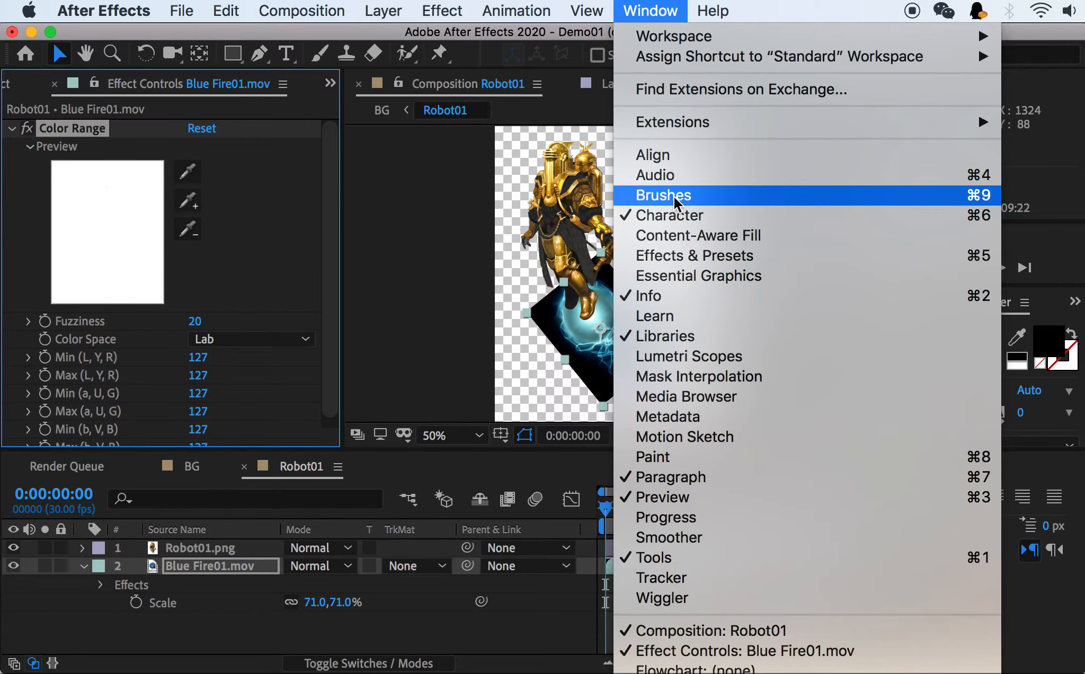
click(689, 255)
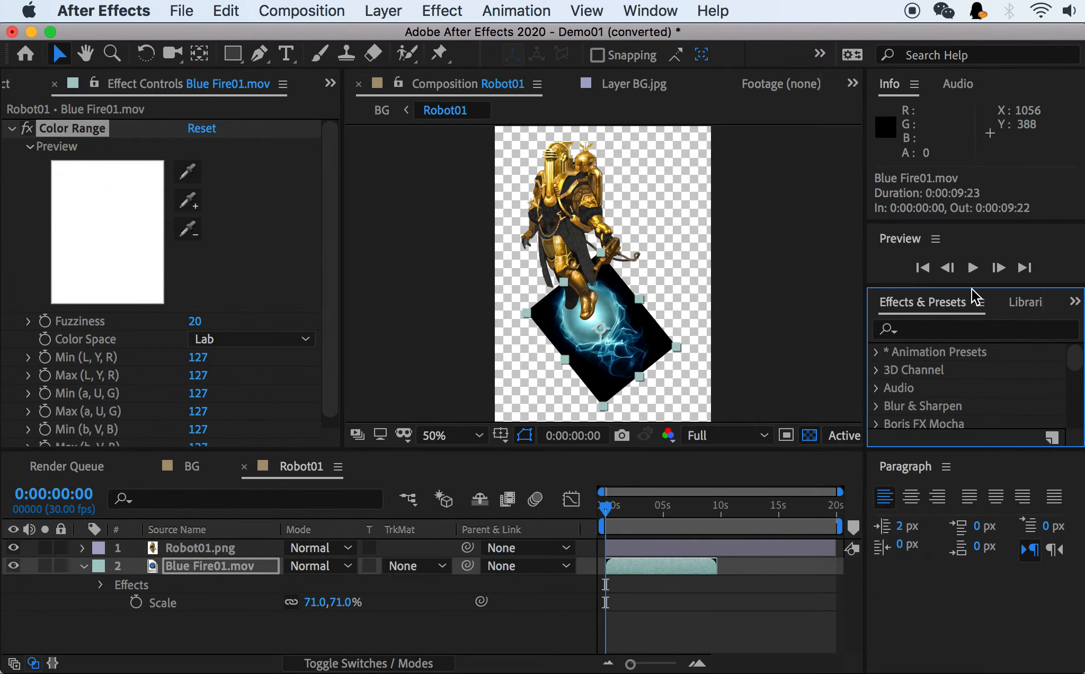
click(933, 332)
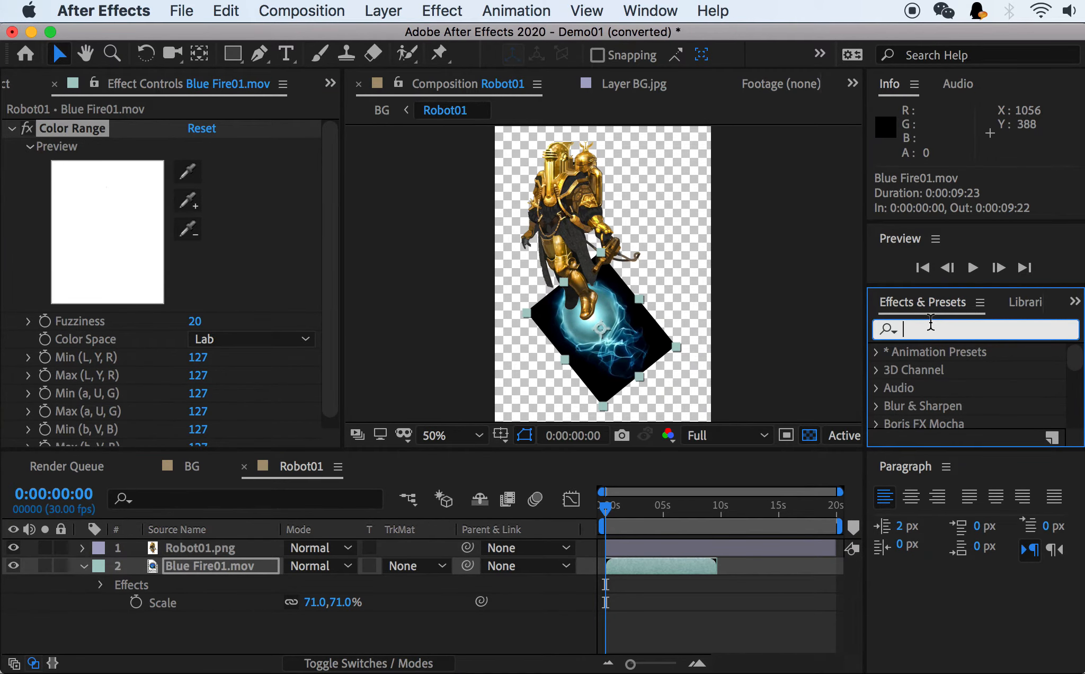
text(colo)
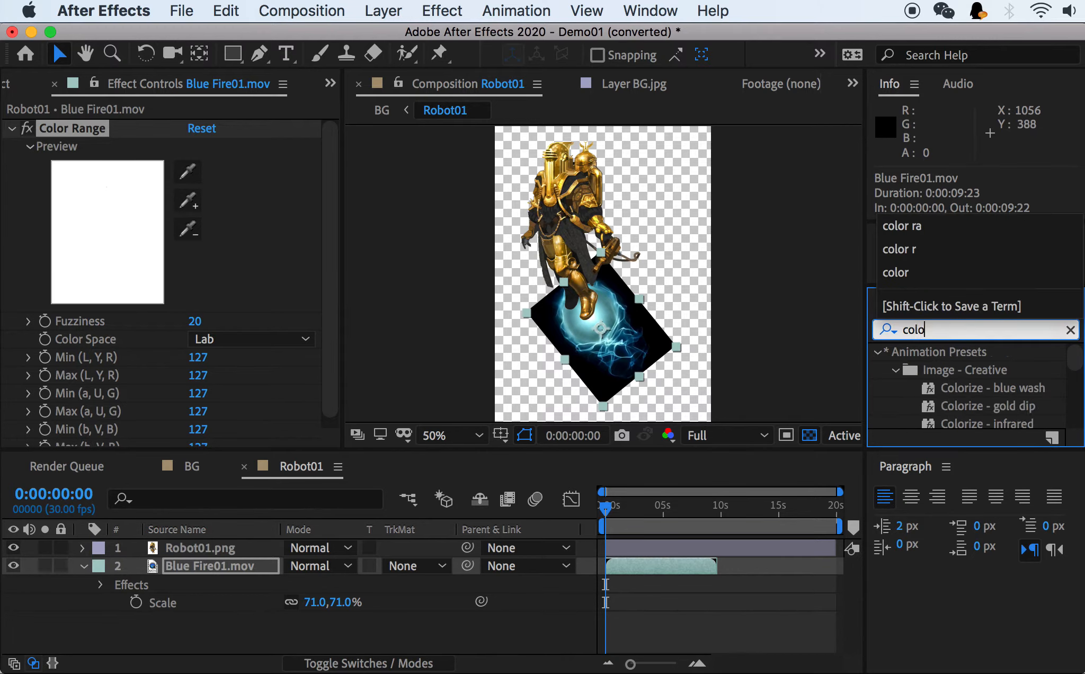
text(r range)
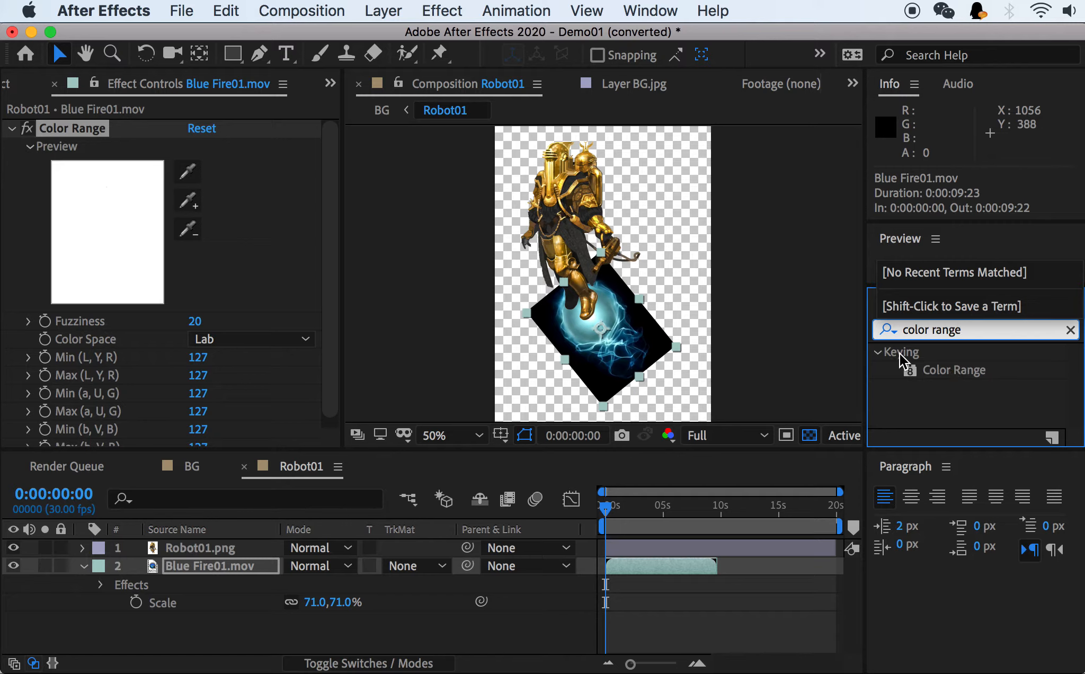
Clear the effects search and browse the effect categories to locate Color Range under Keying.
click(1070, 329)
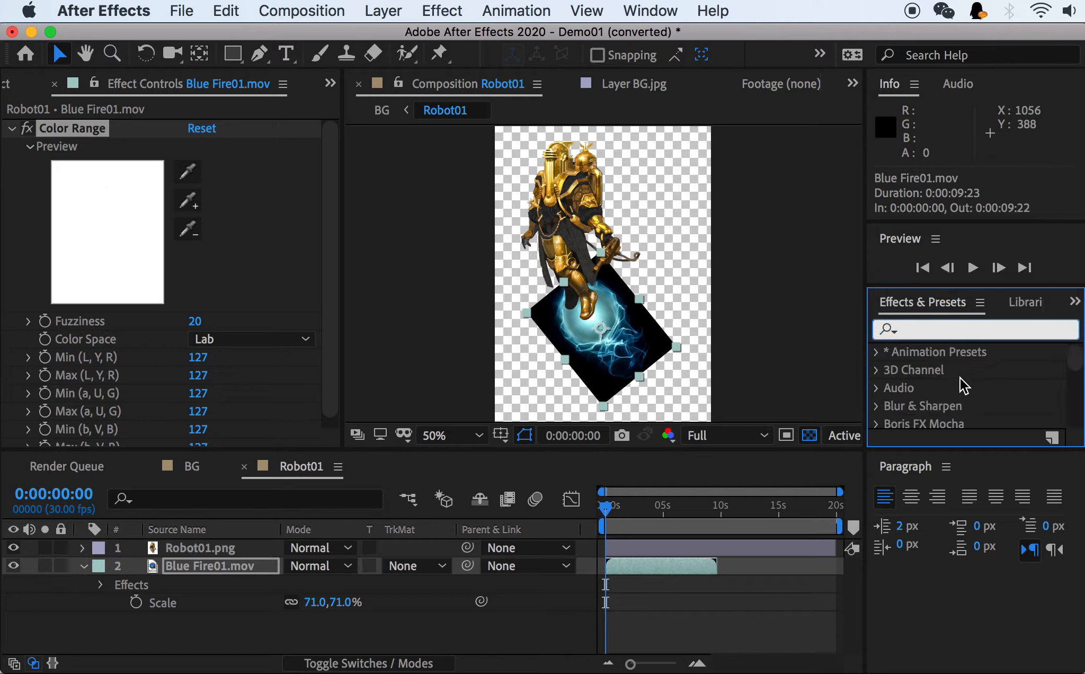
scroll(960, 376, down, 5)
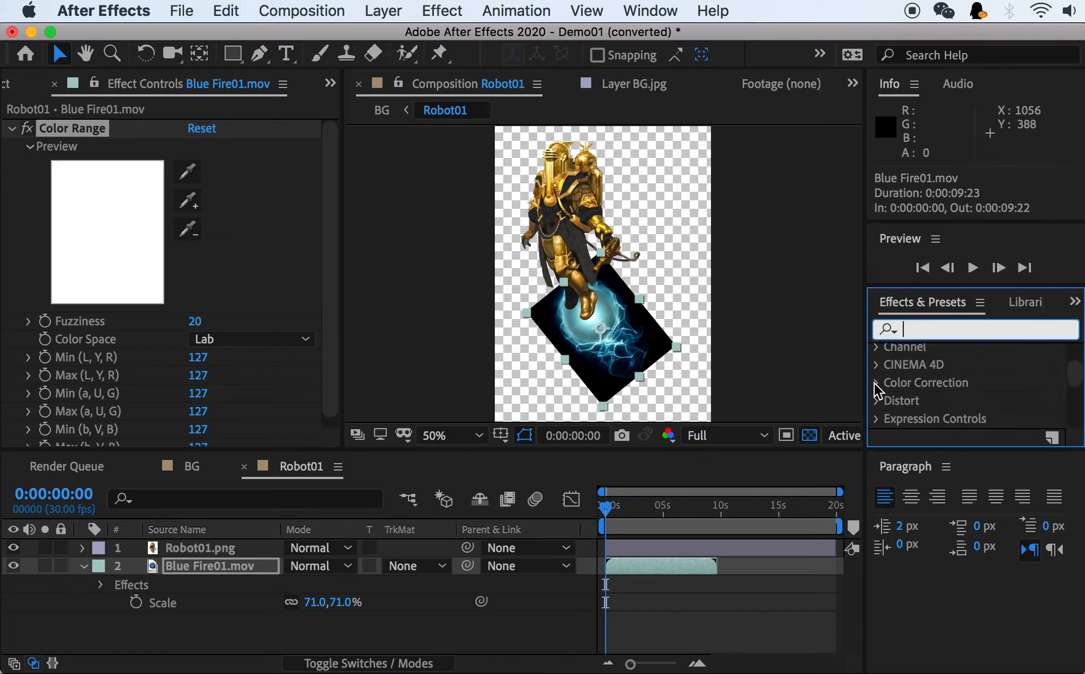
click(876, 384)
scroll(884, 389, down, 5)
scroll(893, 393, up, 5)
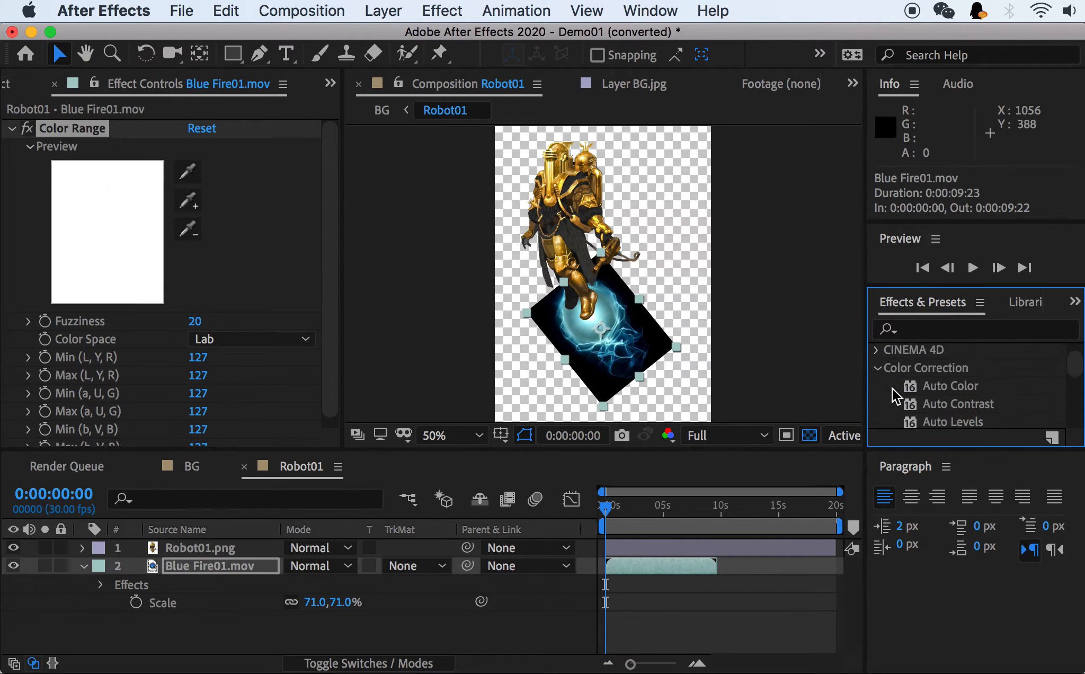
click(877, 368)
scroll(881, 385, down, 3)
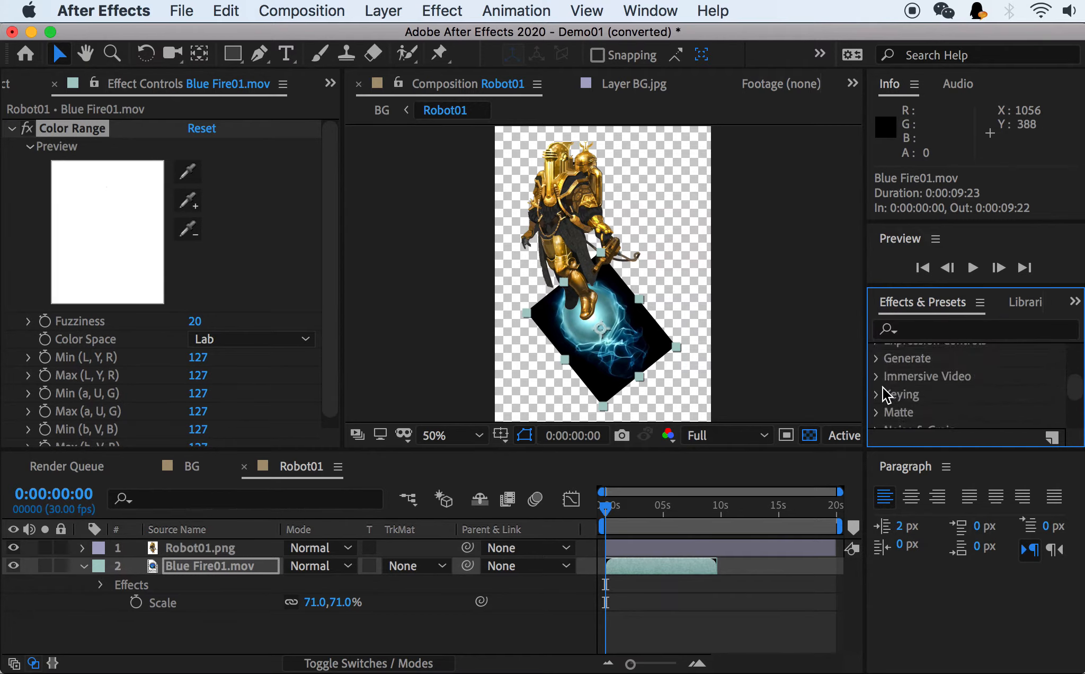
click(877, 394)
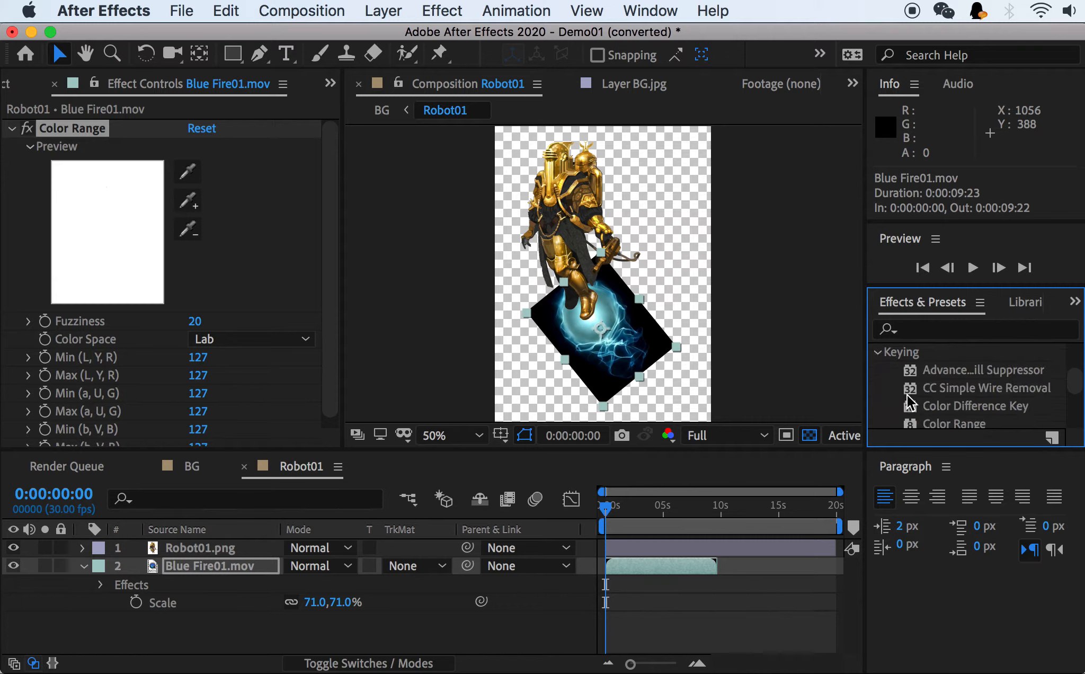
scroll(911, 377, down, 2)
click(947, 391)
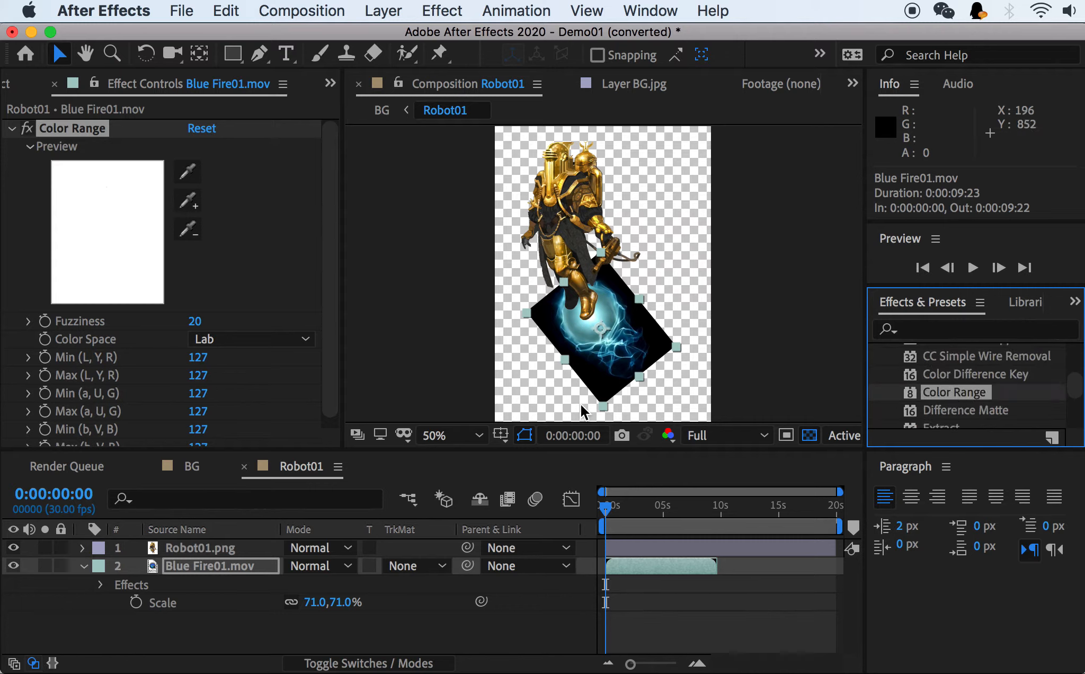
Apply a second Color Range effect to Blue Fire01.mov and remove the duplicate.
drag(930, 393, 209, 563)
scroll(78, 152, up, 6)
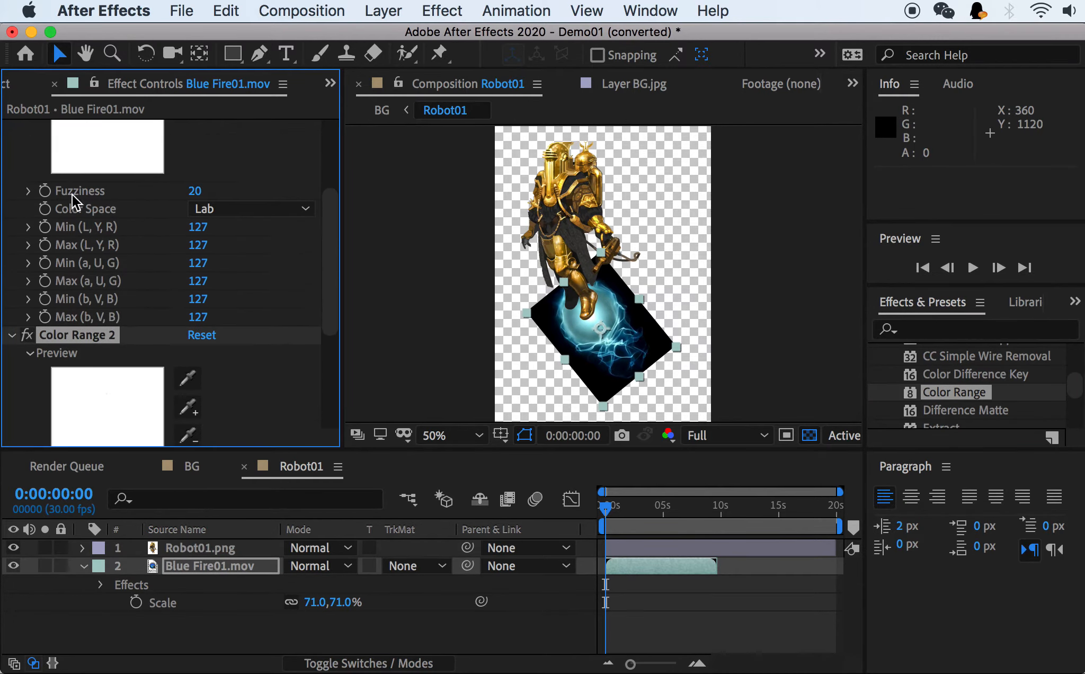
scroll(96, 346, down, 2)
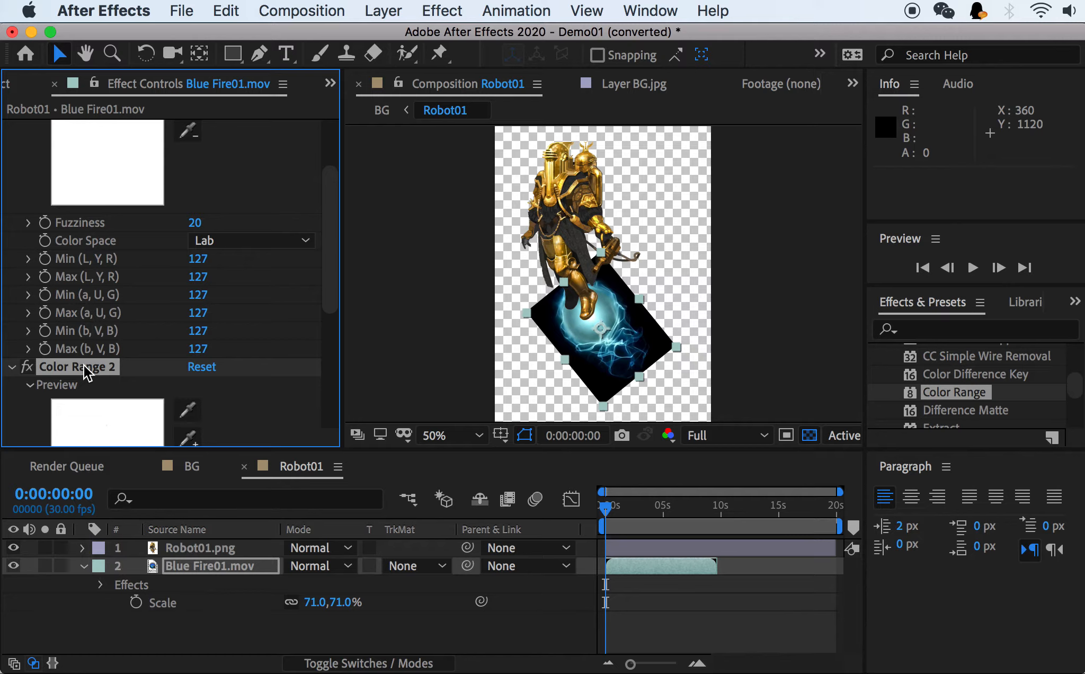
scroll(83, 364, up, 3)
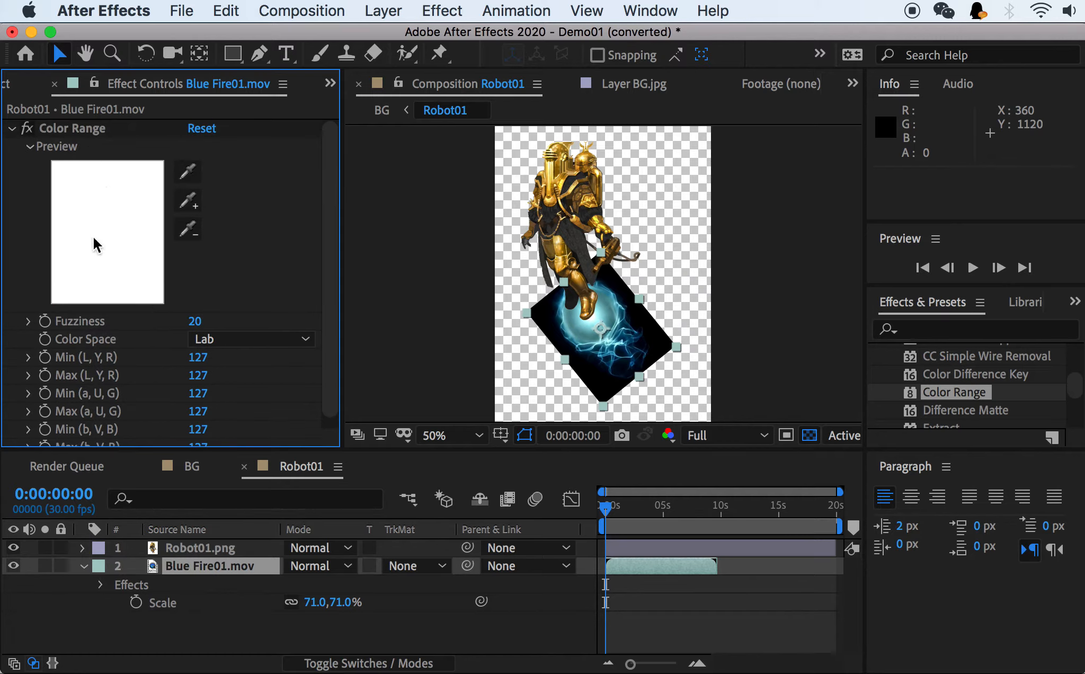
Key out the black background of Blue Fire01.mov by sampling it with the Color Range key color eyedropper.
click(193, 173)
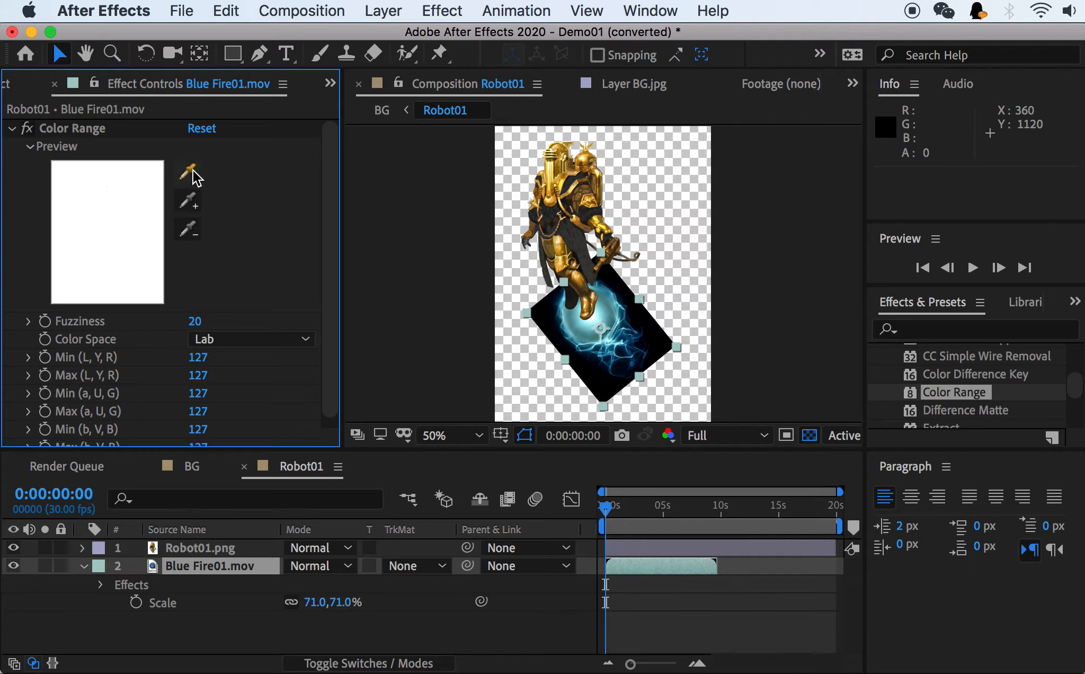
click(629, 332)
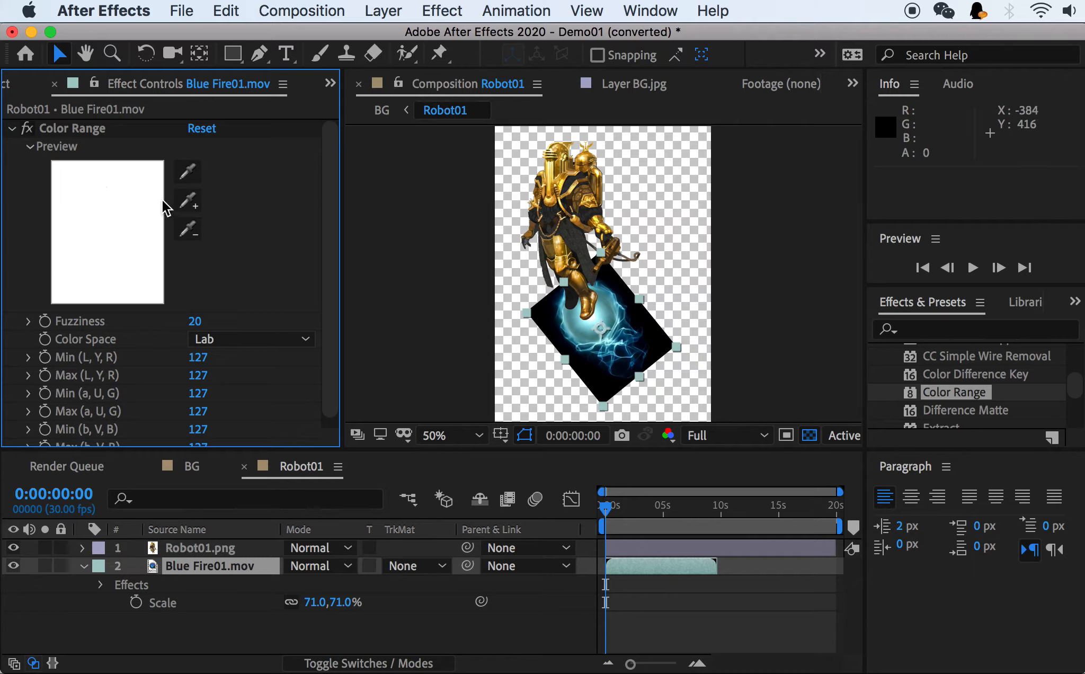
click(181, 167)
click(183, 168)
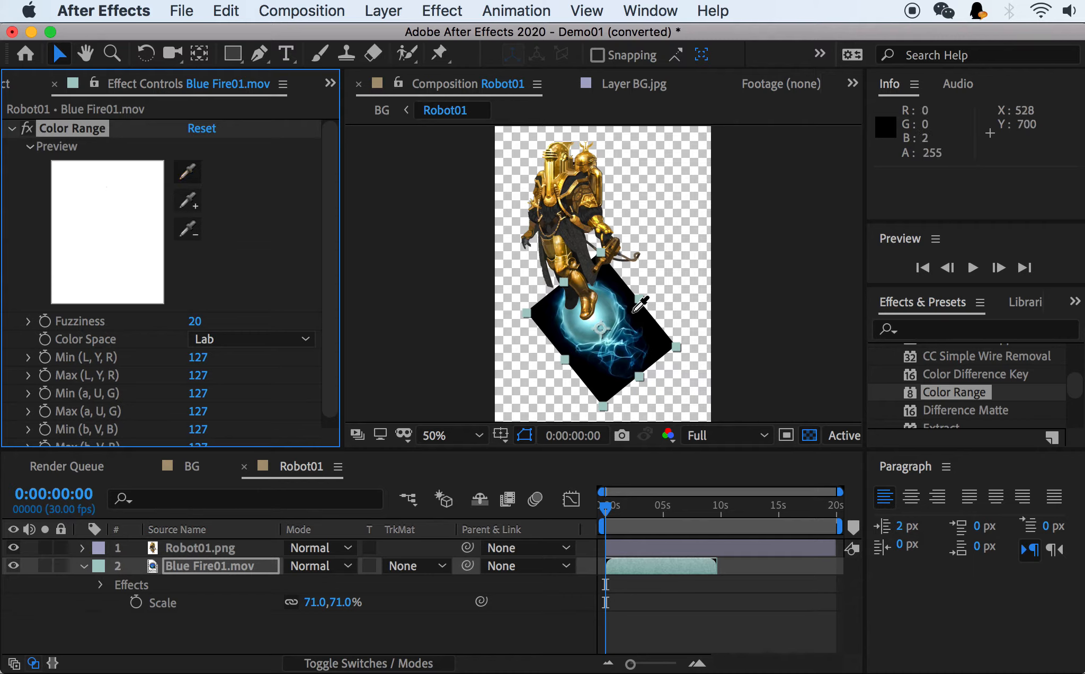
click(551, 308)
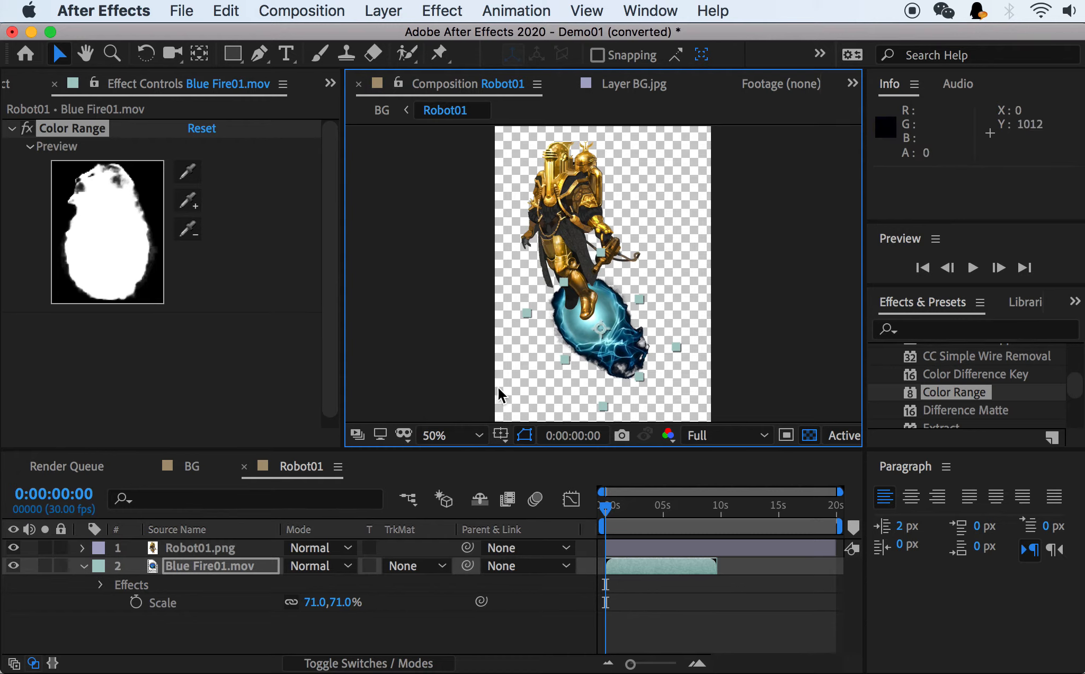
Set the Color Range Fuzziness to 103 and Min (L, Y, R) to 72.
click(13, 137)
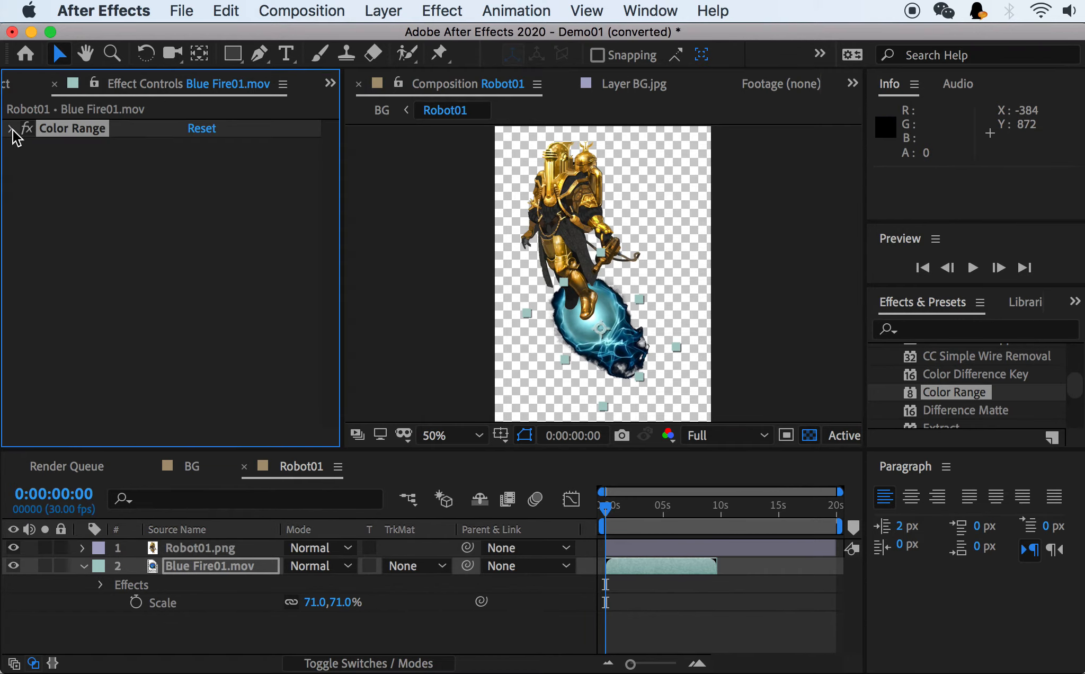
scroll(330, 315, down, 2)
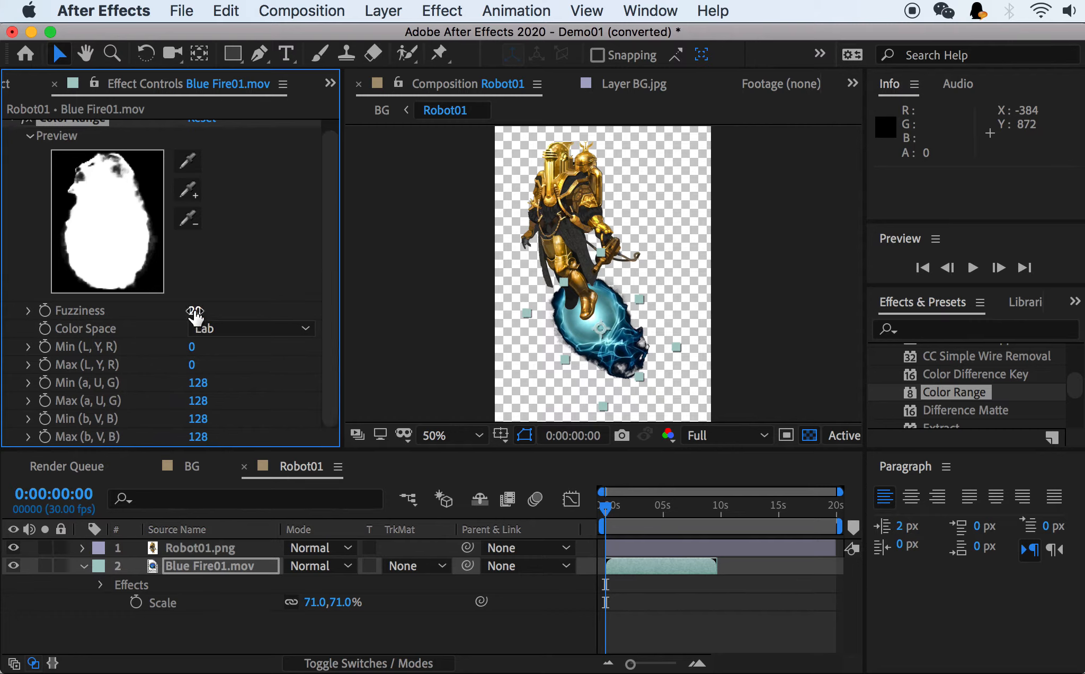
drag(195, 310, 217, 309)
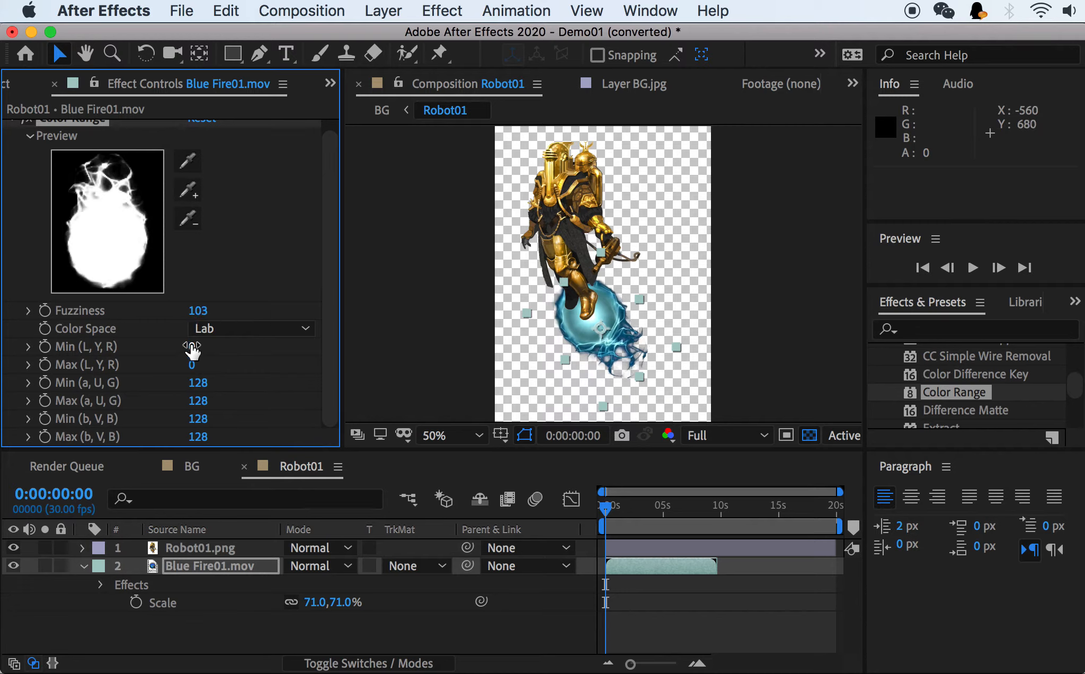
drag(184, 344, 224, 348)
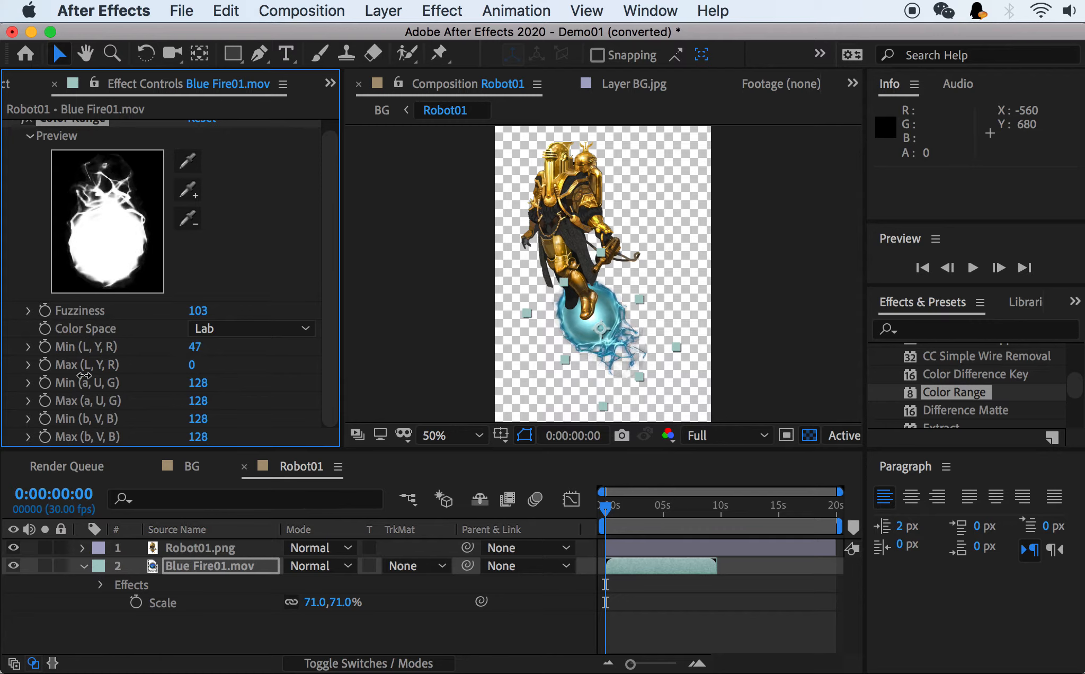
click(203, 364)
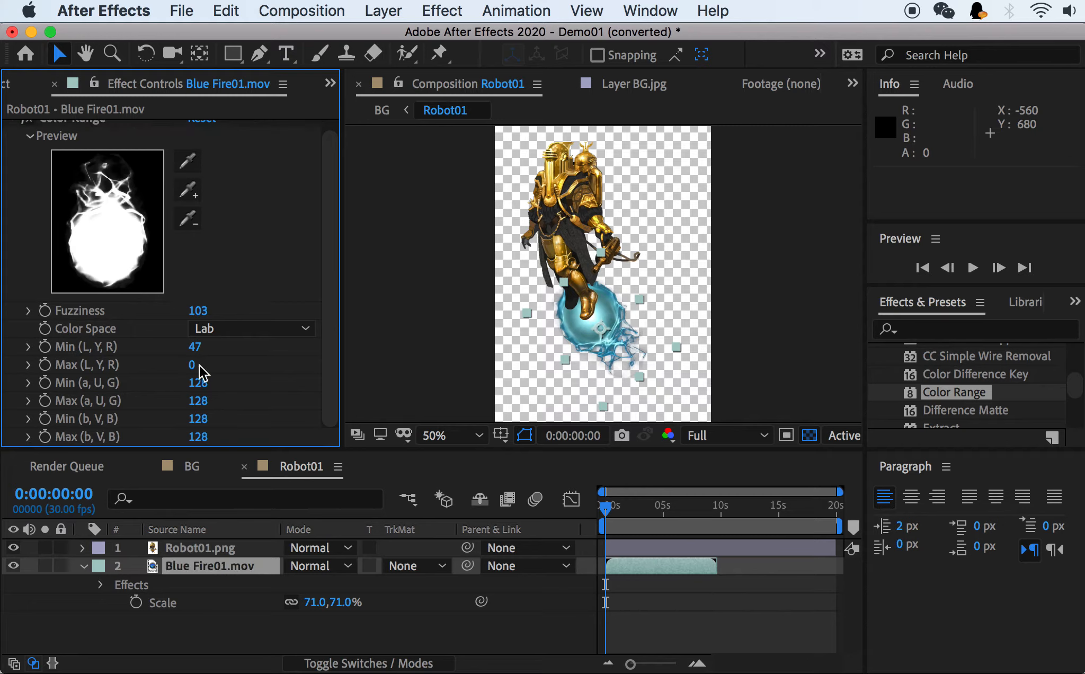
drag(189, 363, 227, 347)
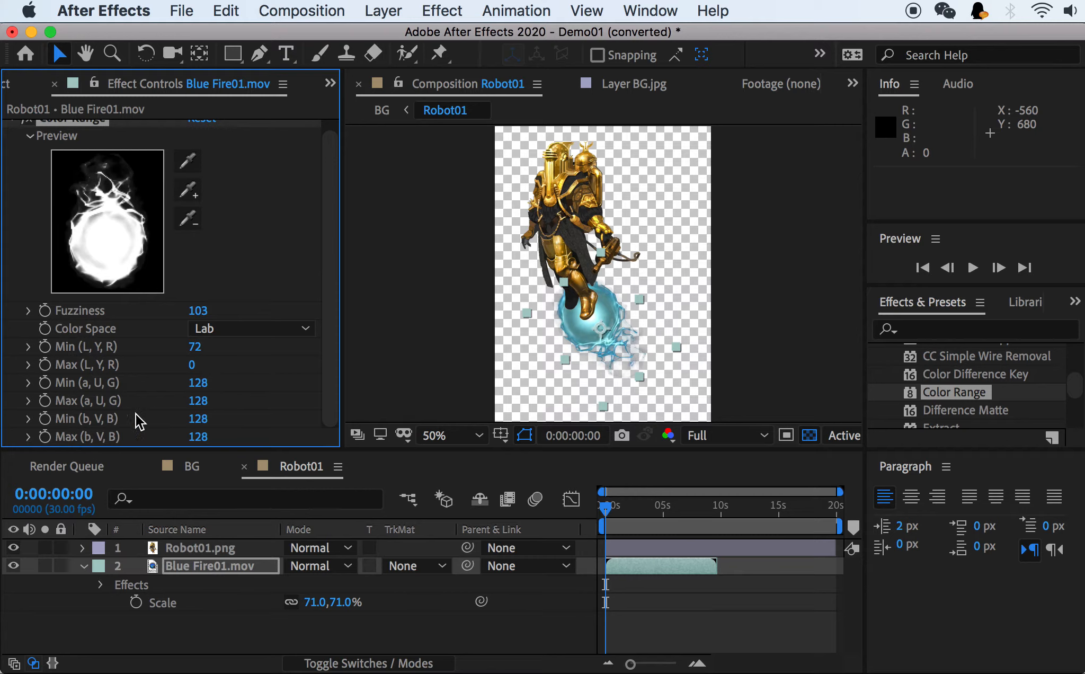
Try another Min (a, U, G) value for Color Range and undo the change.
mouse_move(193, 383)
mouse_down()
mouse_move(128, 388)
mouse_move(268, 399)
mouse_move(122, 400)
mouse_move(194, 398)
mouse_up()
key(super+z)
key(super+z)
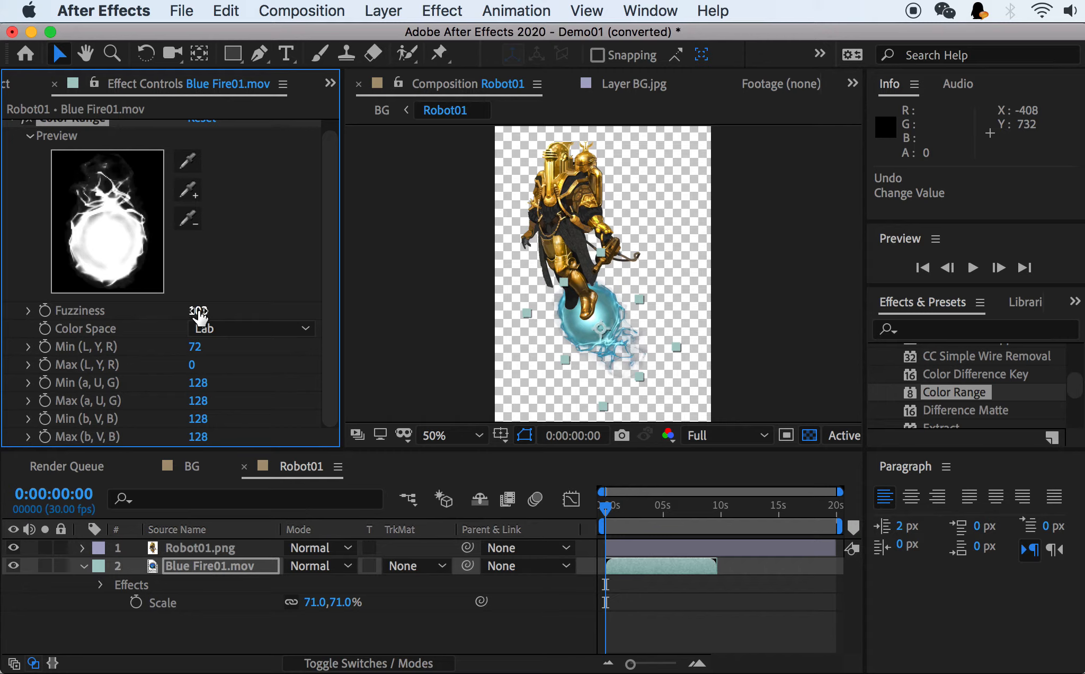
Refine the fire's key by setting Color Range Fuzziness to 120 and Min (L, Y, R) to 68.
drag(201, 313, 217, 308)
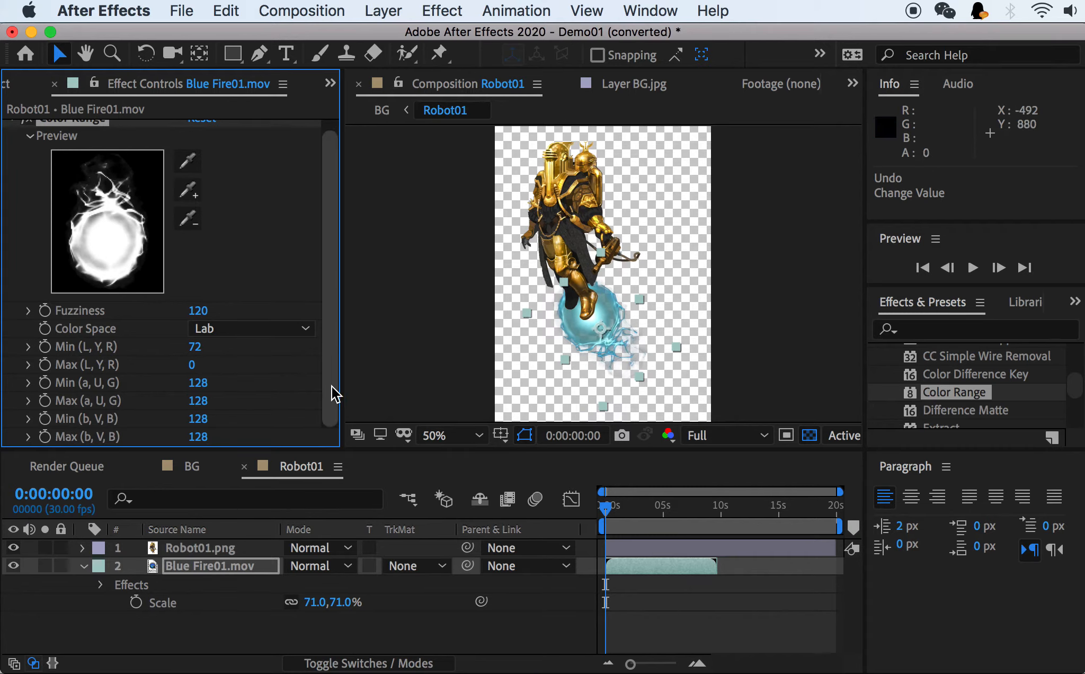
drag(194, 346, 187, 344)
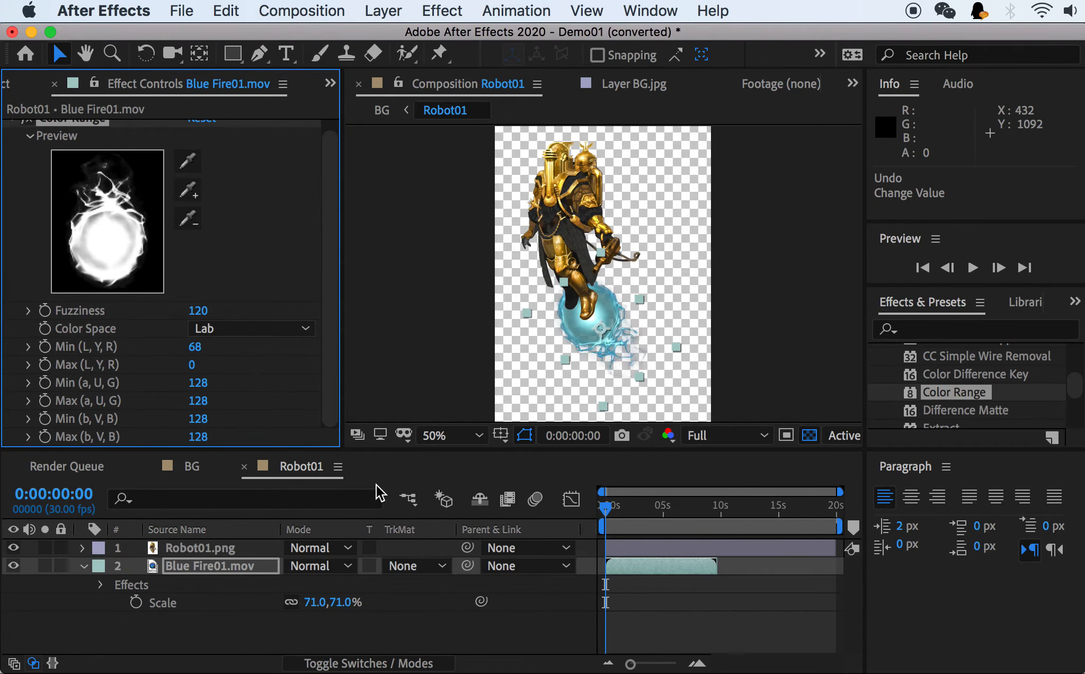
Play back the BG composition to check the keyed fire, and return the playhead to the start.
click(192, 466)
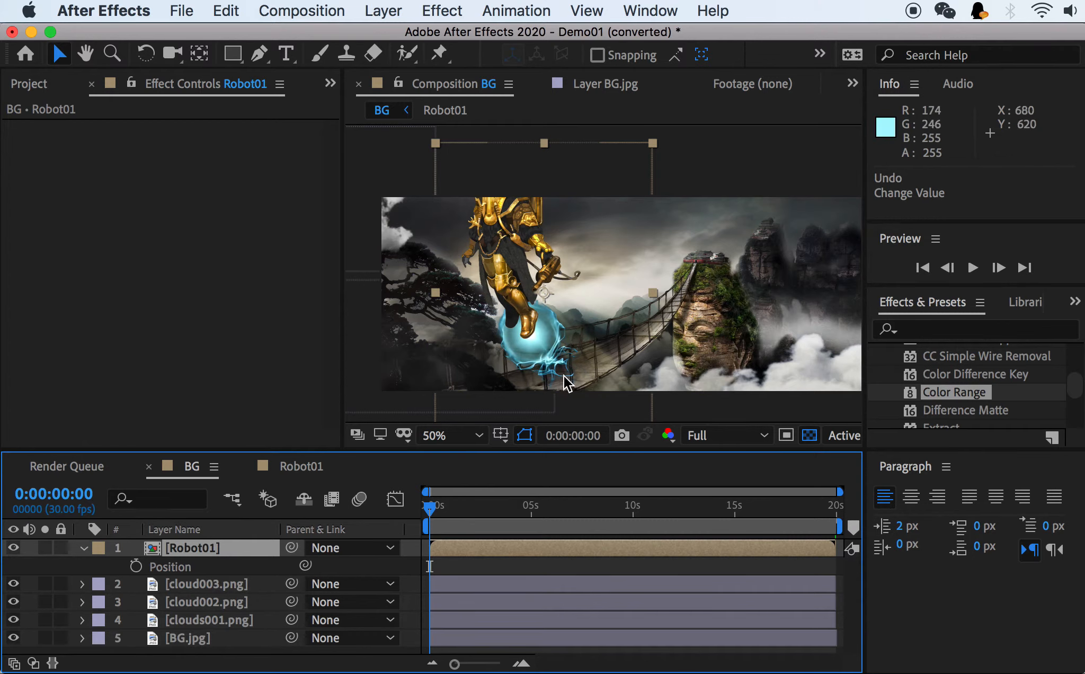
key(space)
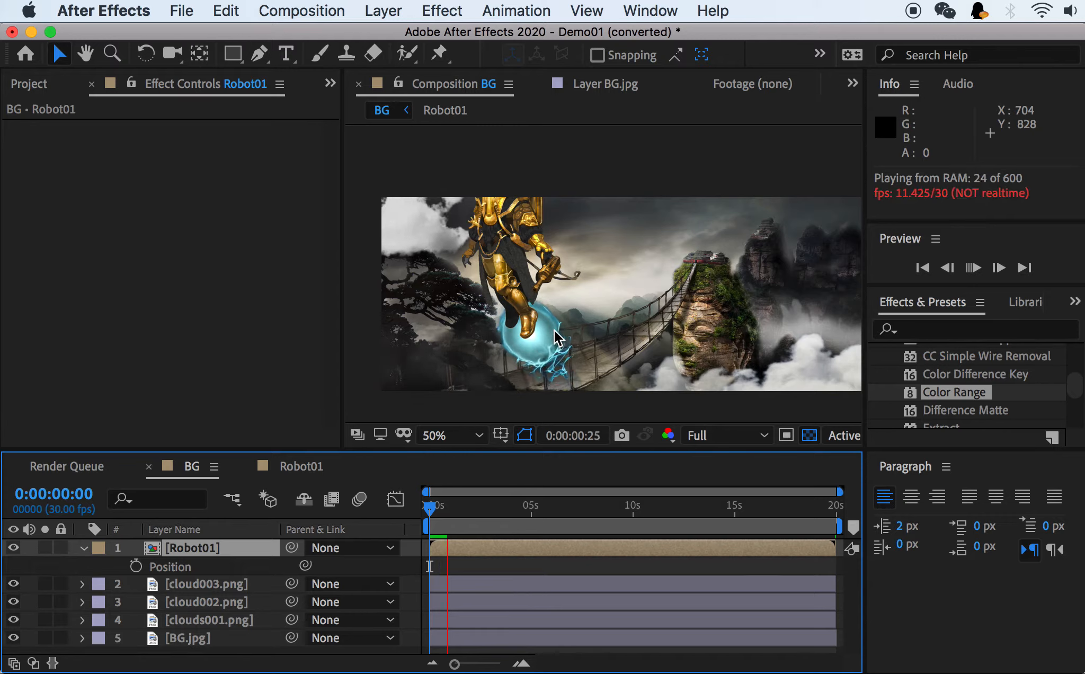
key(space)
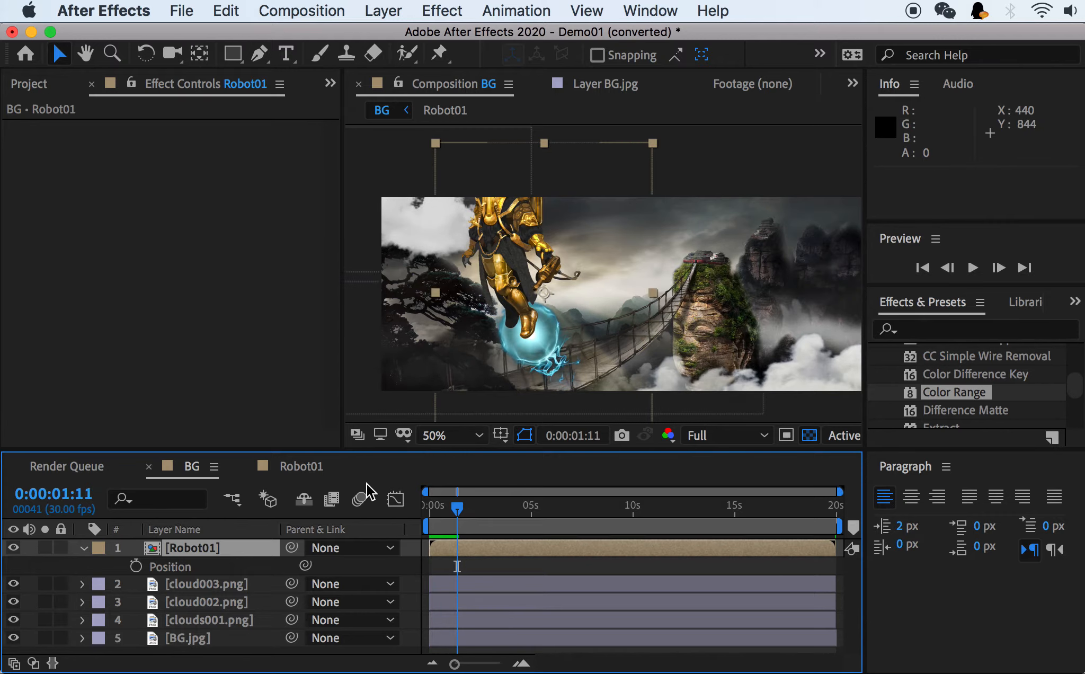
drag(448, 505, 165, 456)
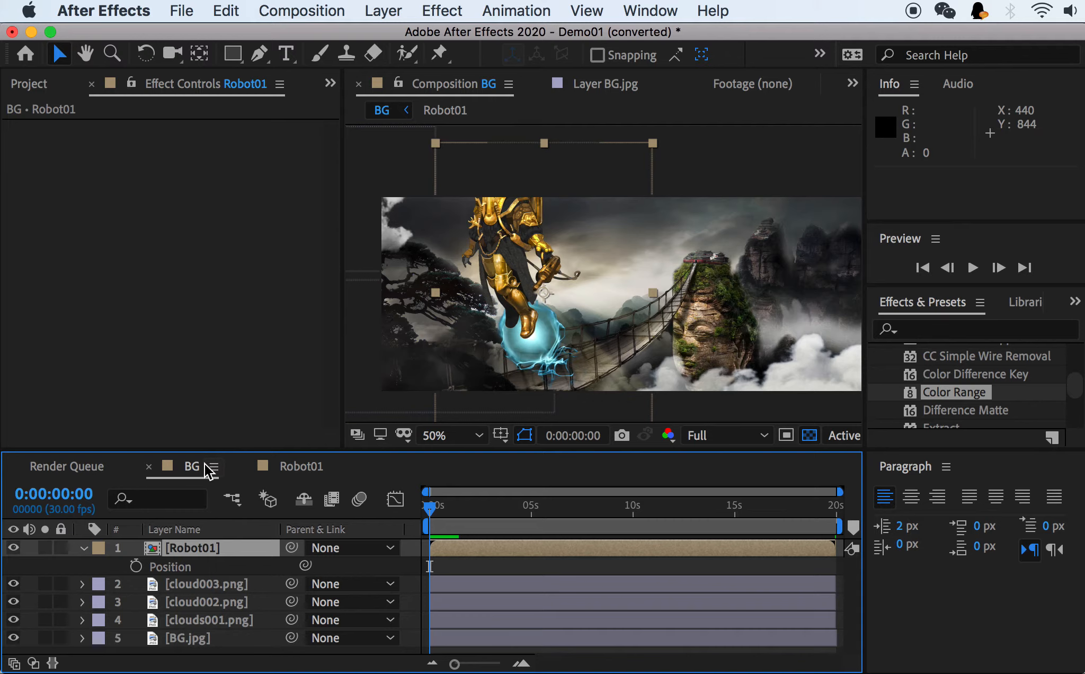
Scale the Robot01 layer in BG to 65%, with the timeline's mode columns shown, and place it at about 432, 398.5.
click(187, 551)
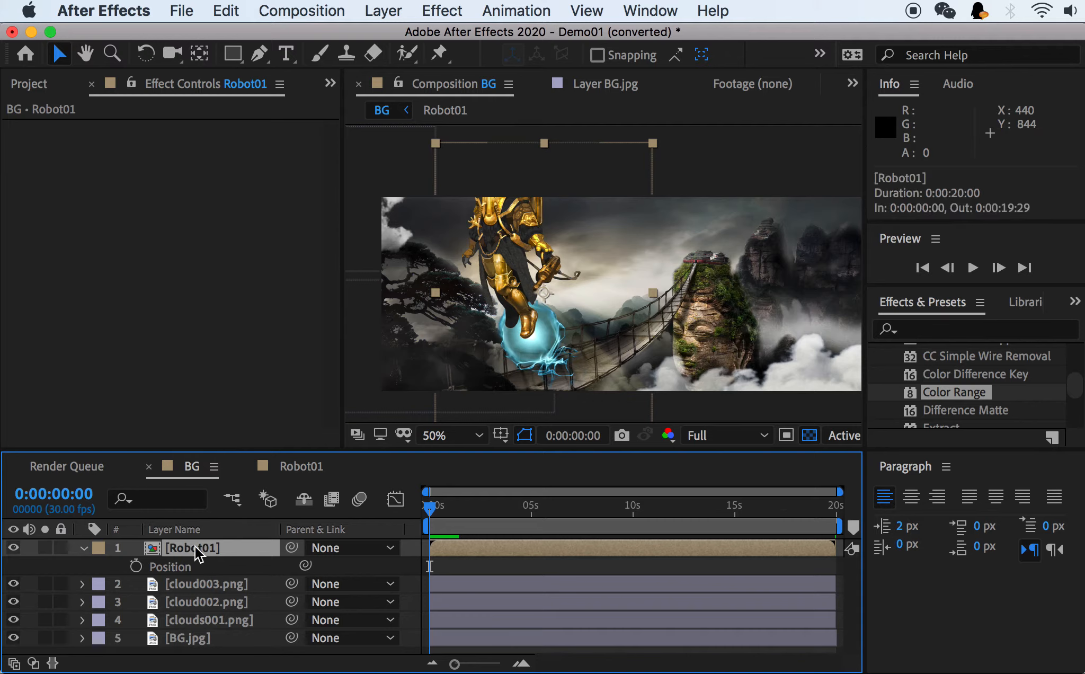
key(s)
right_click(240, 530)
mouse_move(292, 593)
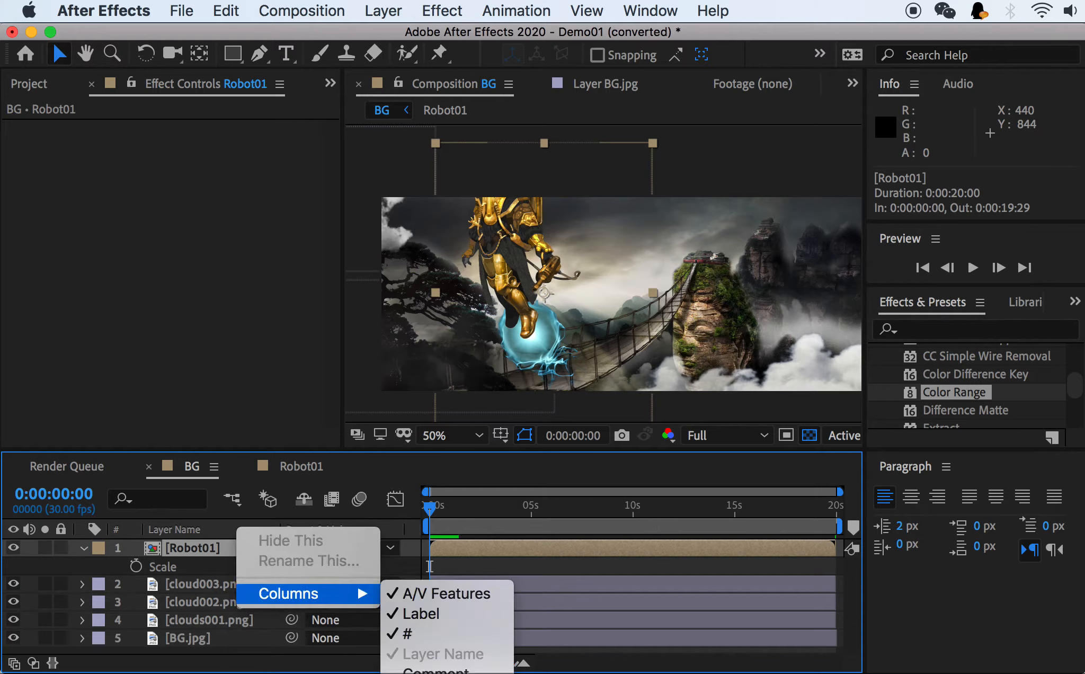
click(424, 673)
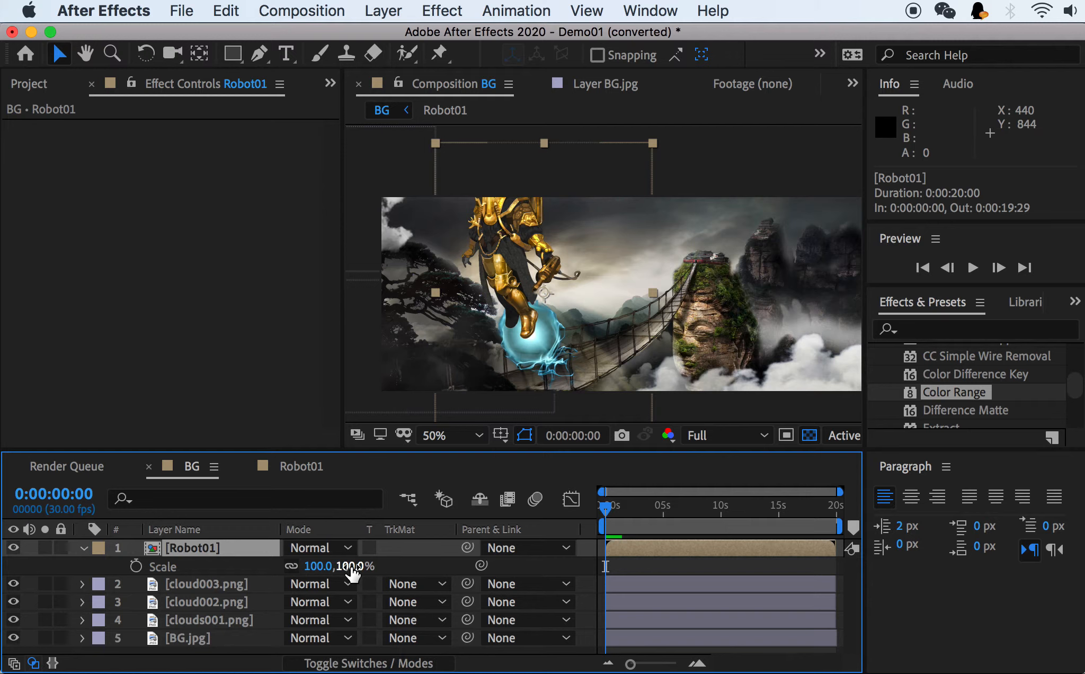
drag(349, 566, 312, 567)
drag(543, 246, 495, 257)
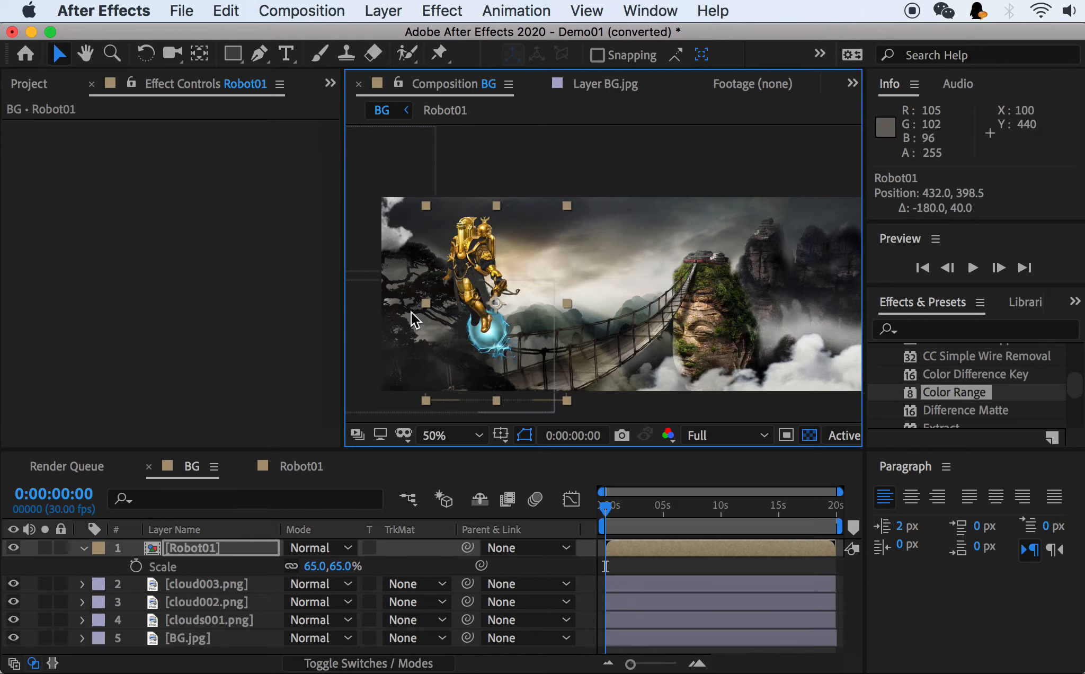
Flip the Robot01 layer horizontally in the BG composition.
right_click(210, 551)
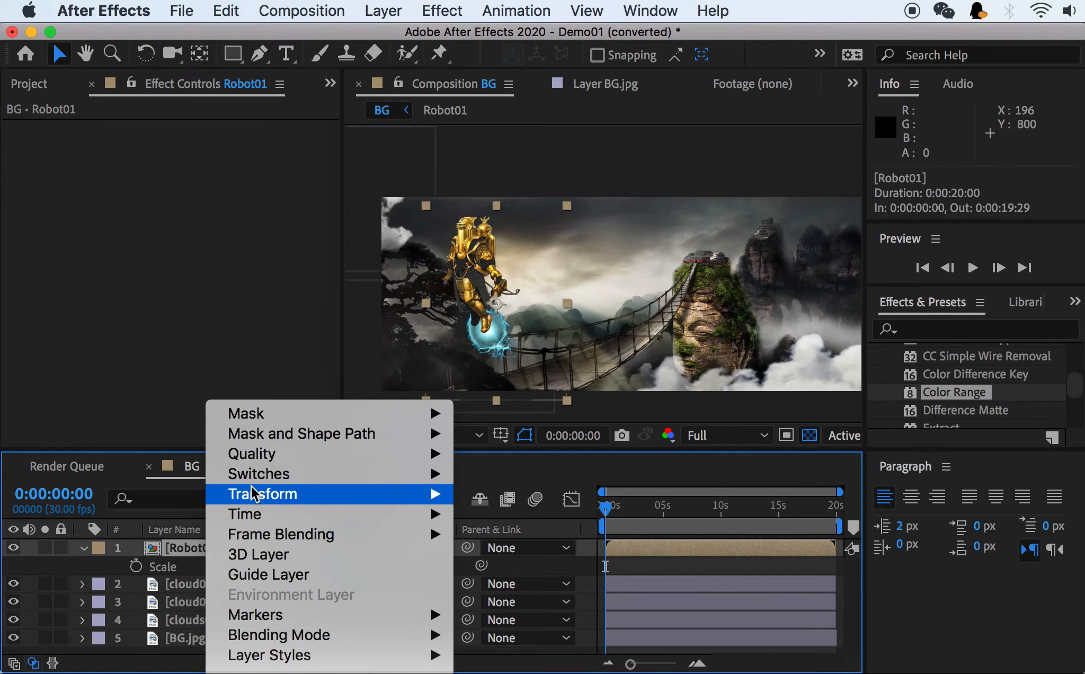
mouse_move(255, 495)
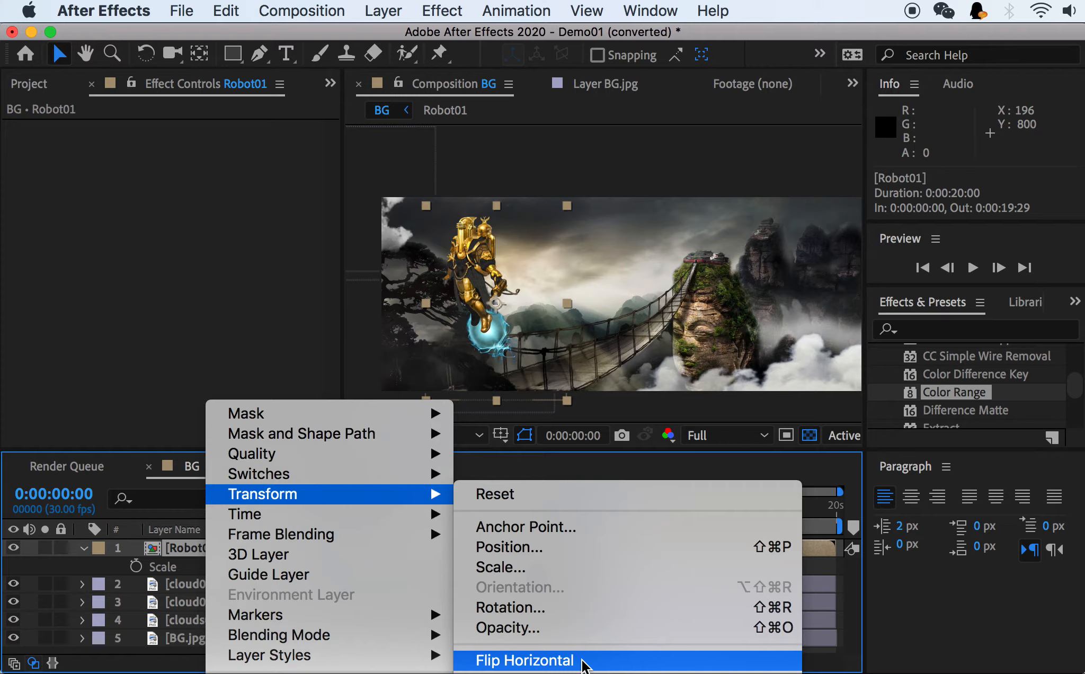
click(583, 662)
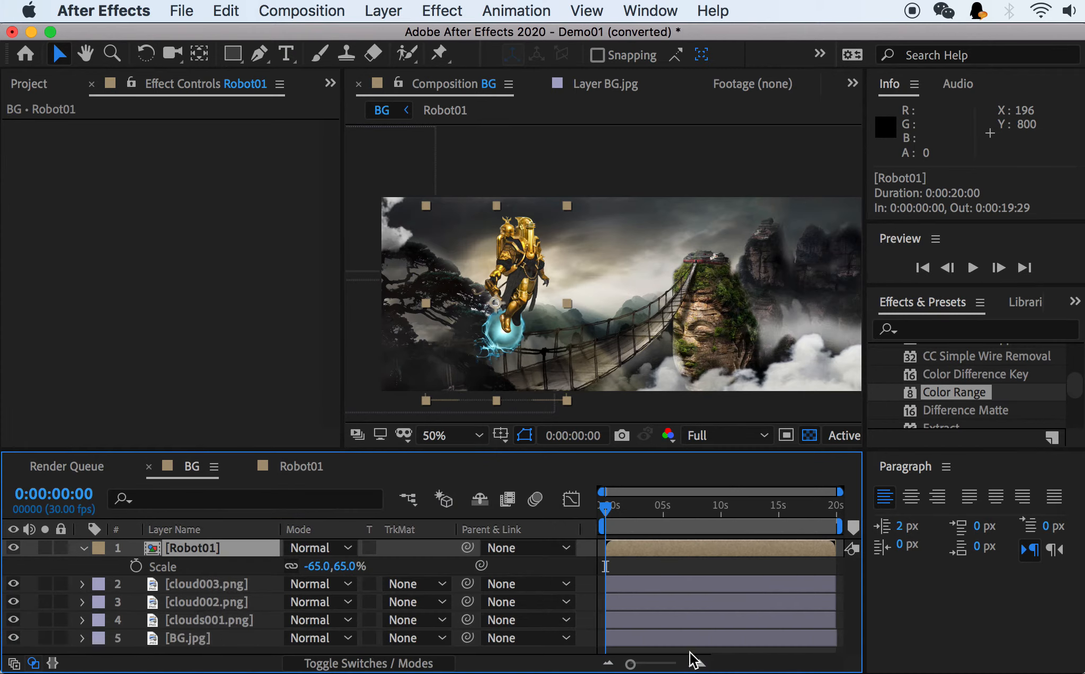
Move the Robot01 layer out of frame past the left edge of the BG scene, to about -228, 418.5.
drag(532, 258, 355, 260)
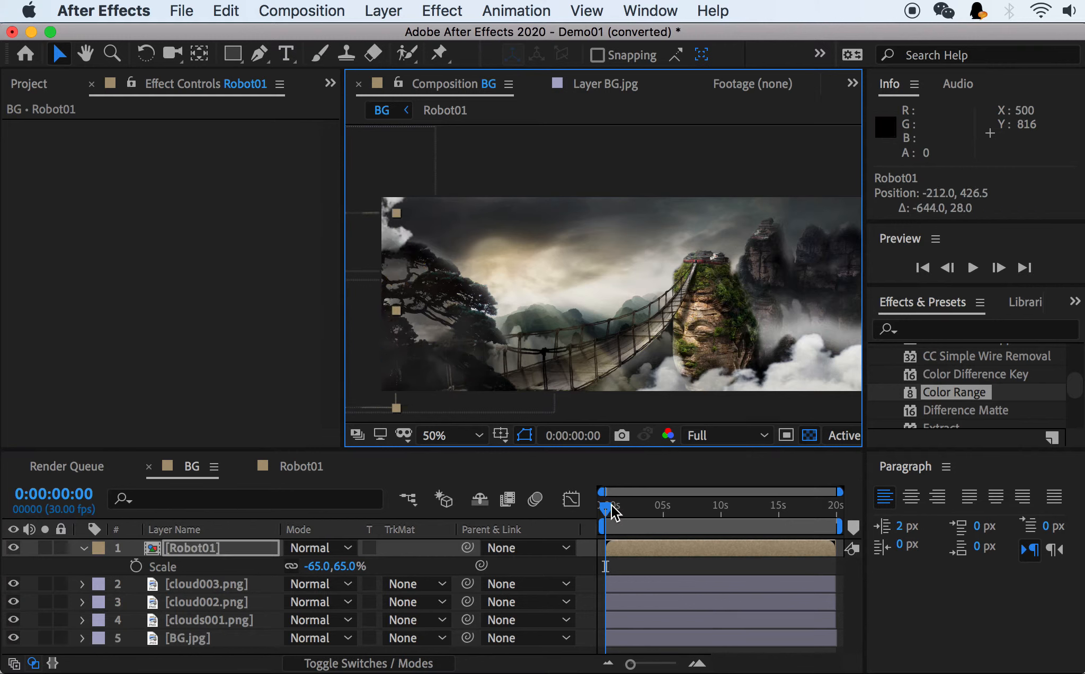
drag(841, 492, 636, 507)
drag(370, 316, 365, 314)
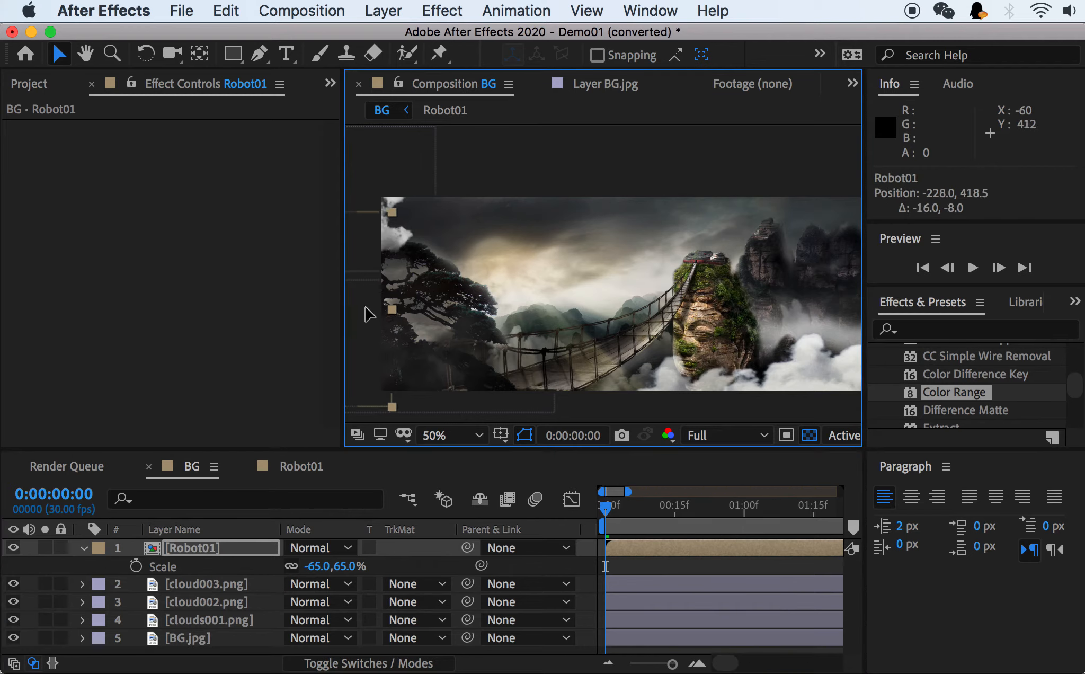
Start Position keyframing on the Robot01 layer at 0:00:01:00 in the BG composition.
click(680, 506)
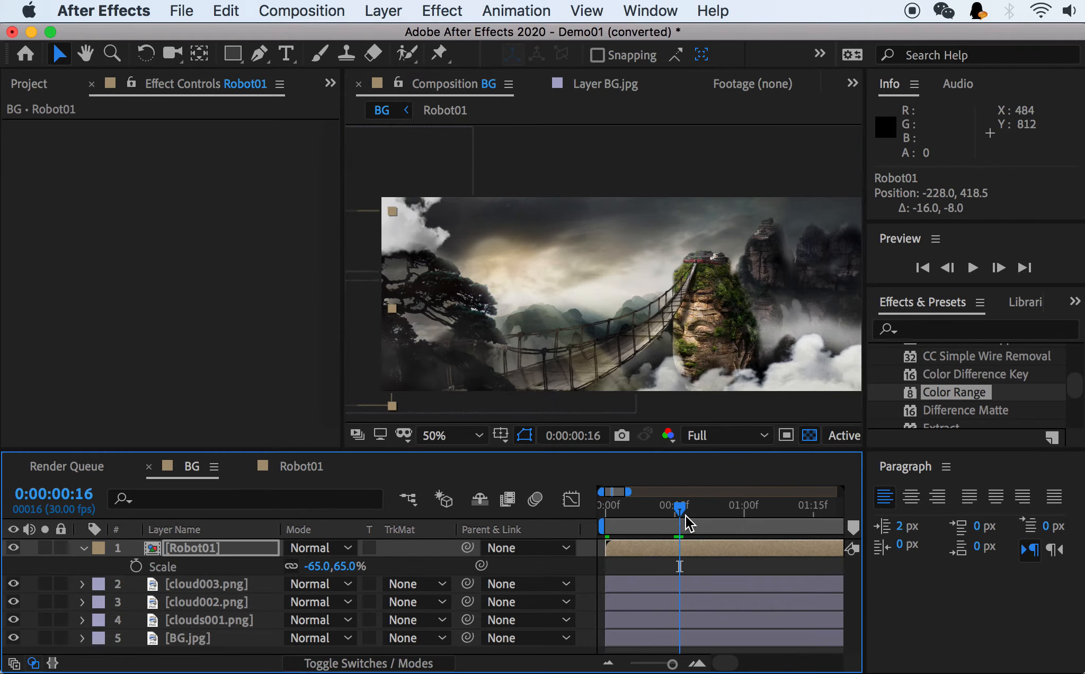
drag(686, 515, 746, 511)
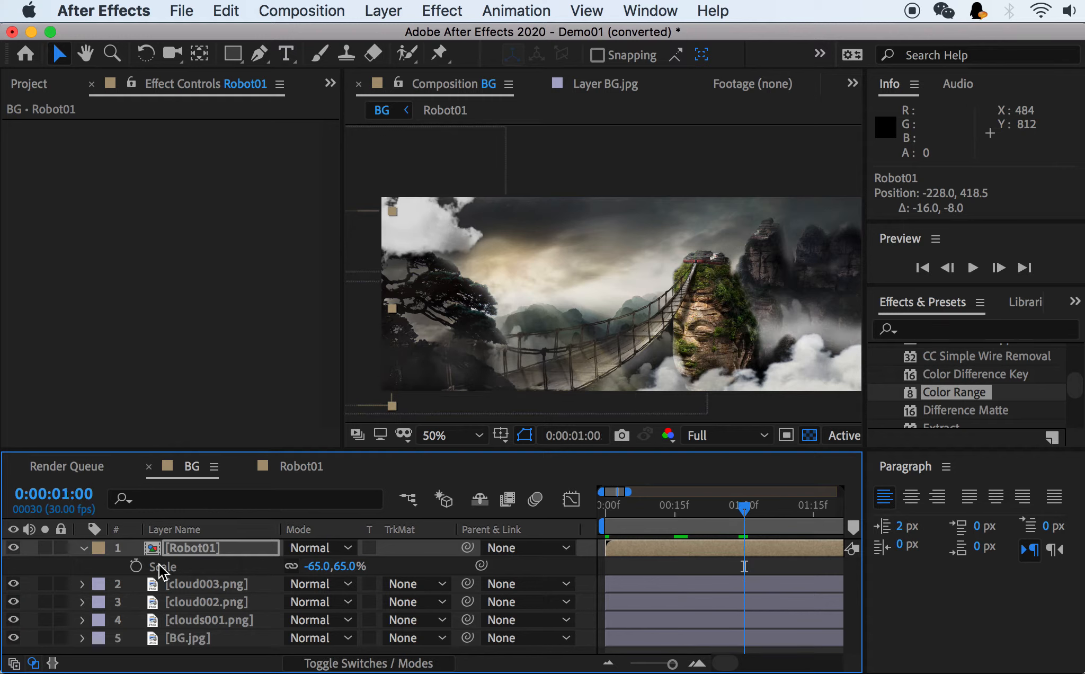
key(p)
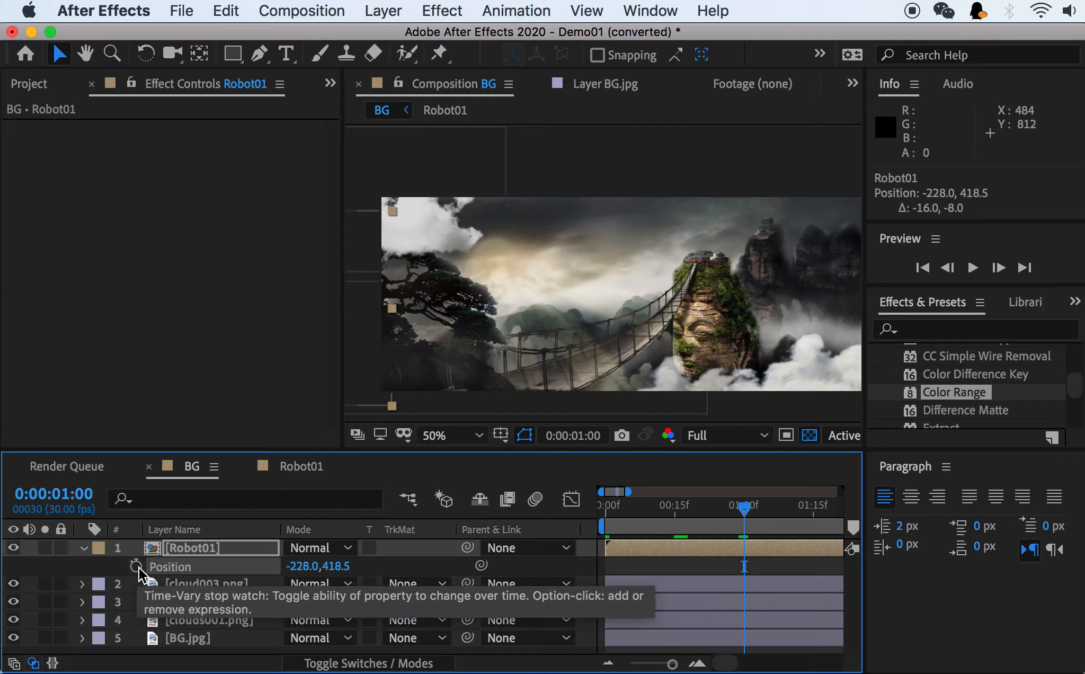
click(135, 566)
At 0:00:08:00, move the Robot01 layer across the scene and out past its far edge, to about 2112, 386.5.
drag(628, 491, 686, 486)
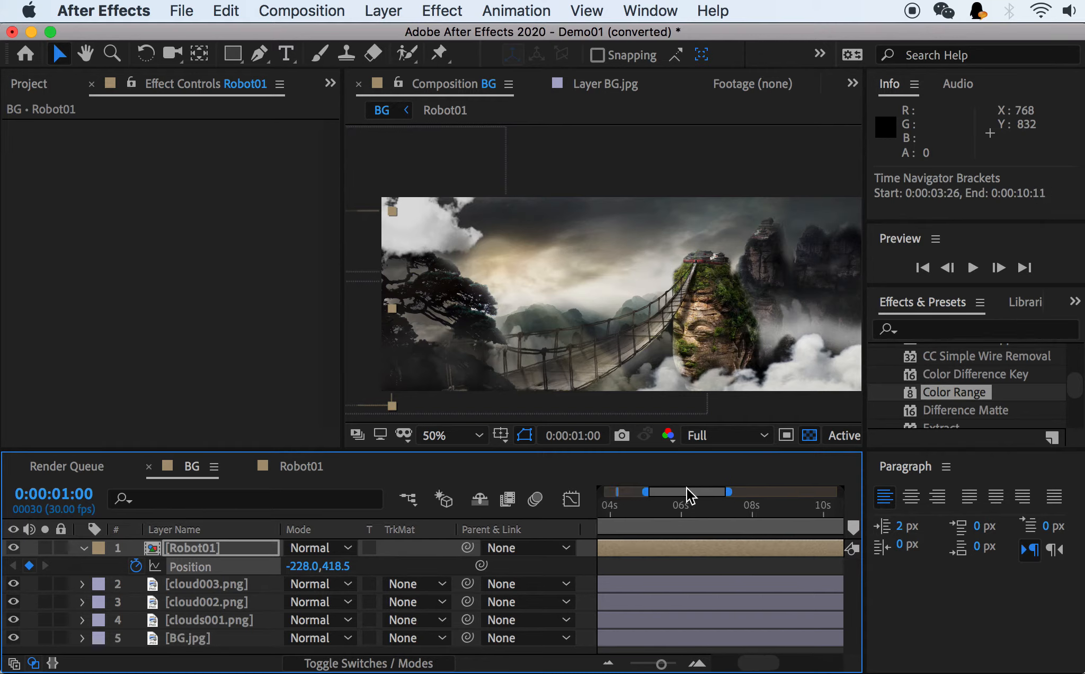
click(753, 518)
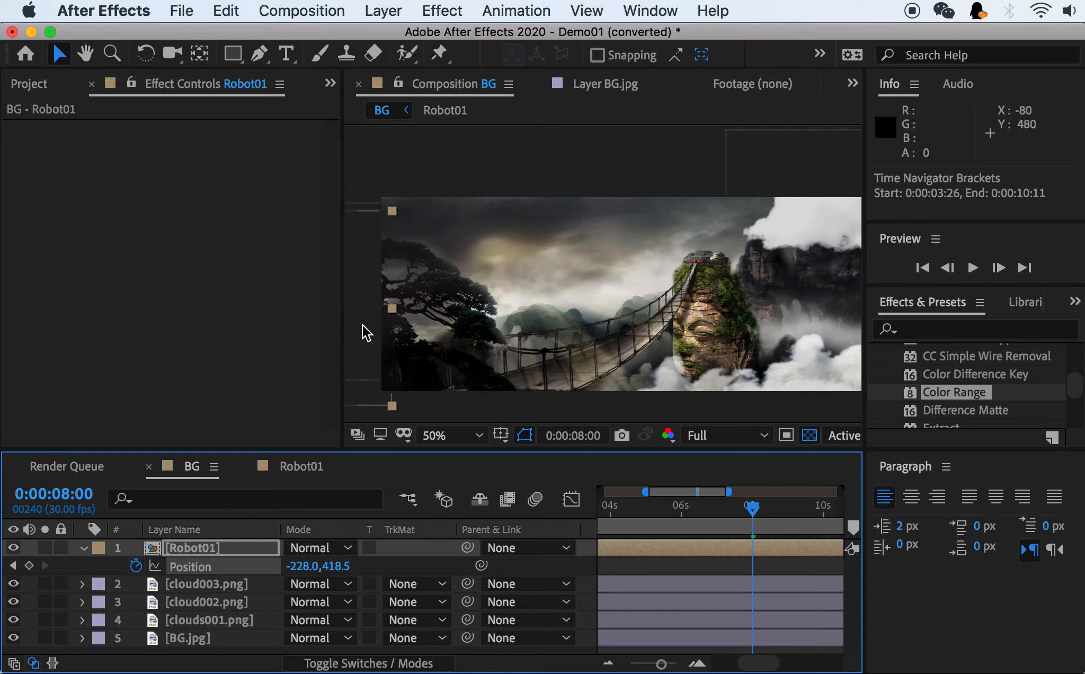
drag(366, 333, 766, 295)
key(space)
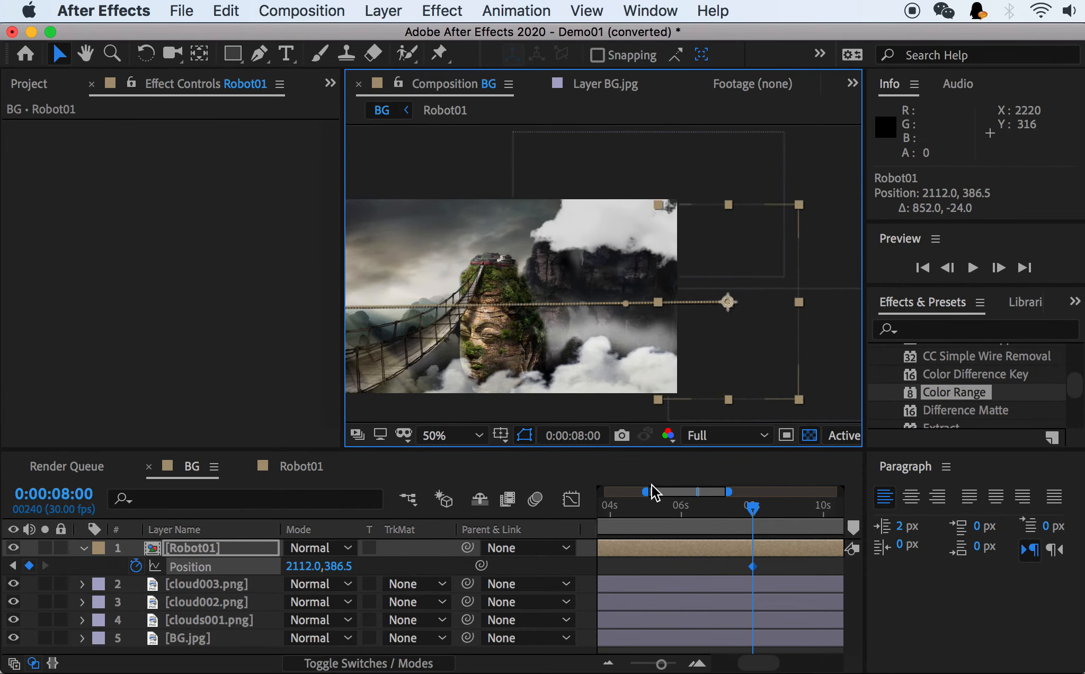
Play back BG from the start and examine the robot's entrance at the near edge of the scene.
drag(645, 492, 559, 500)
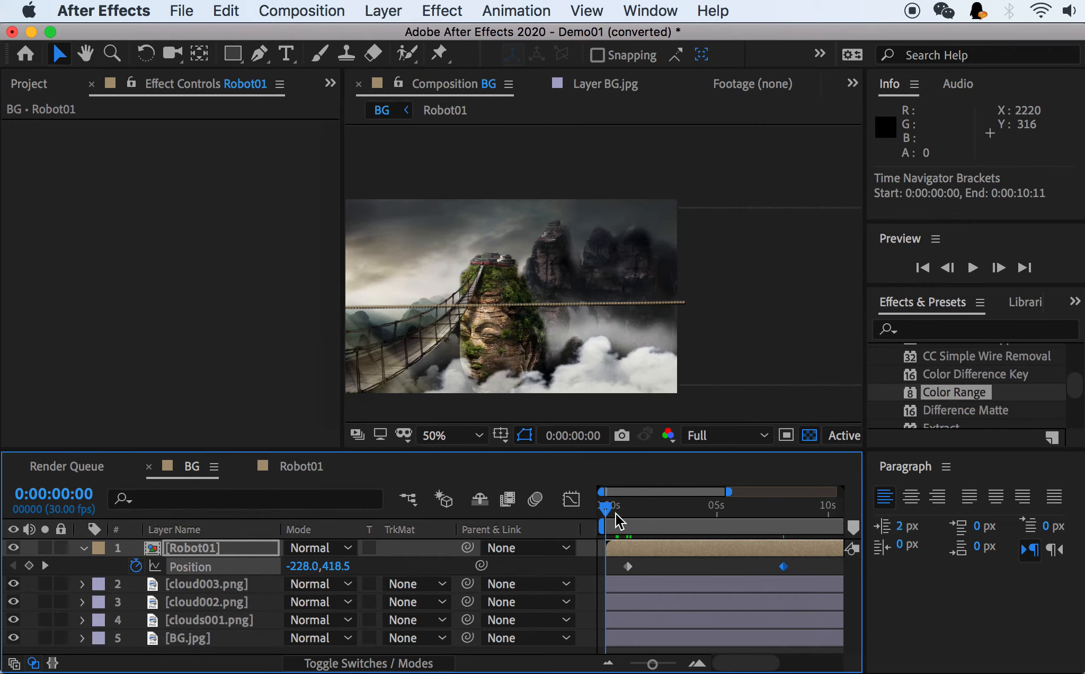
key(space)
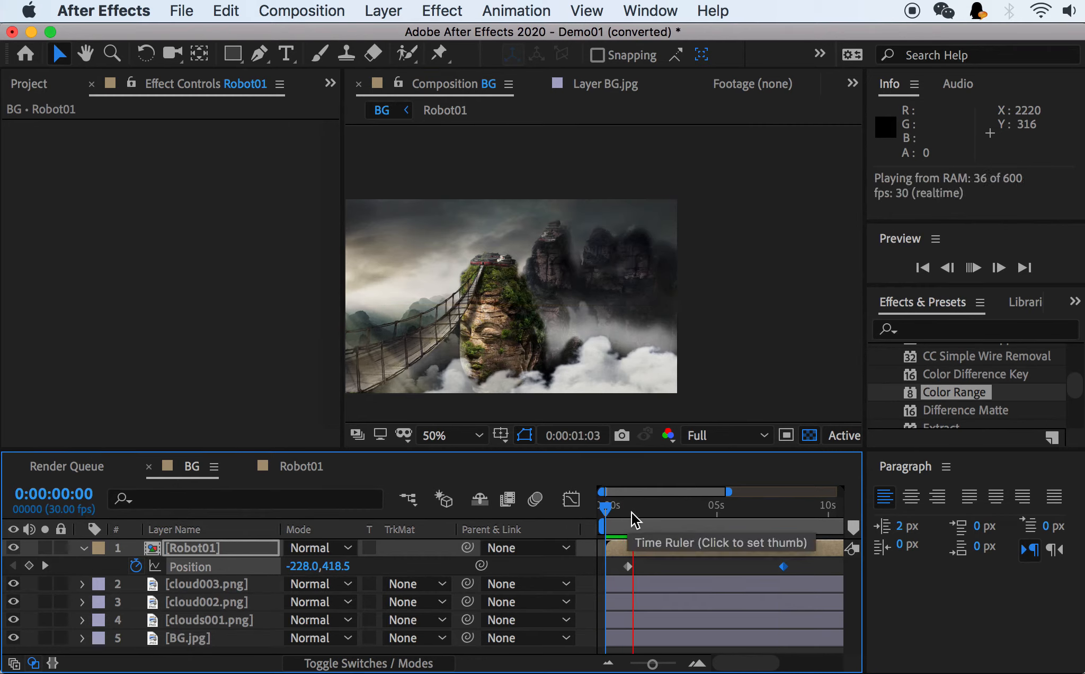
key(space)
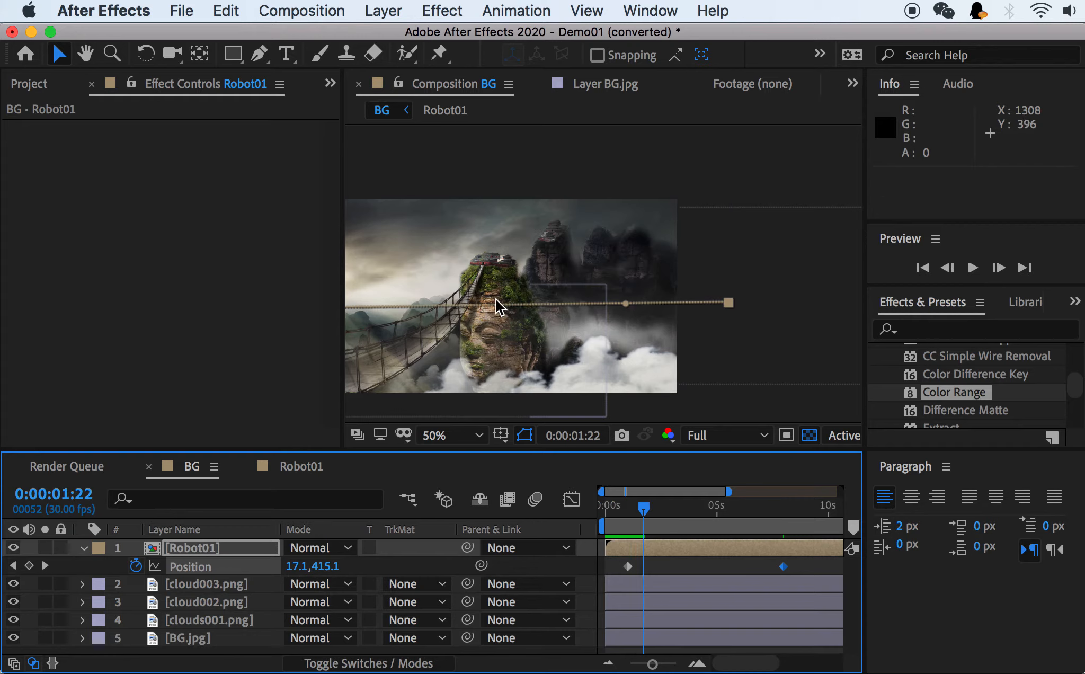
drag(443, 268, 605, 262)
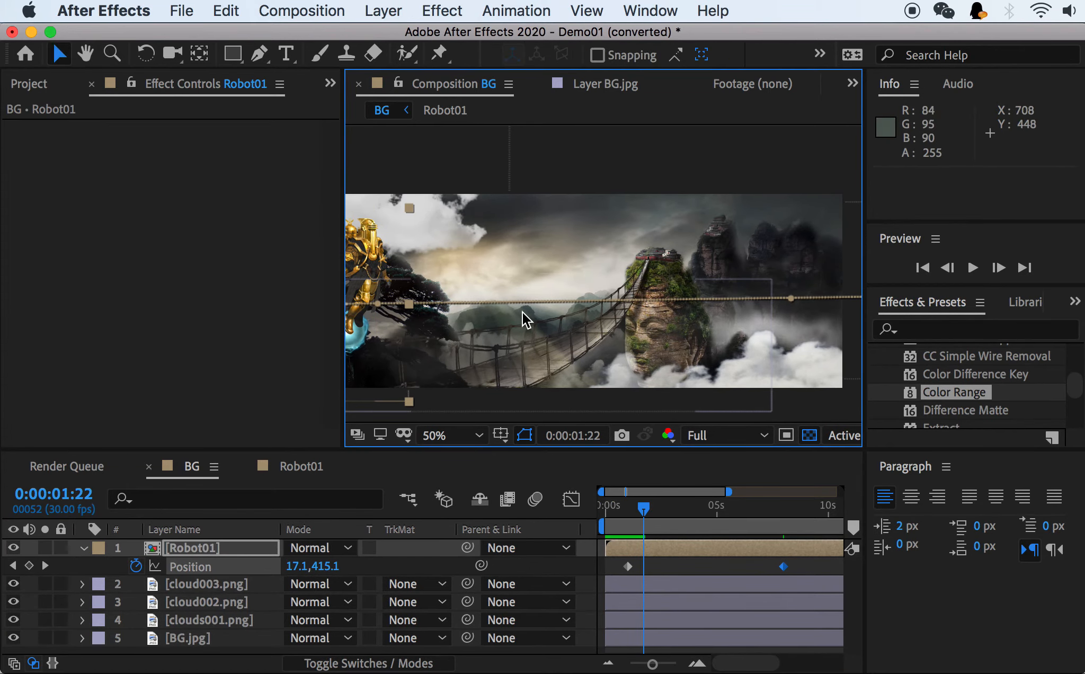
drag(477, 449, 478, 456)
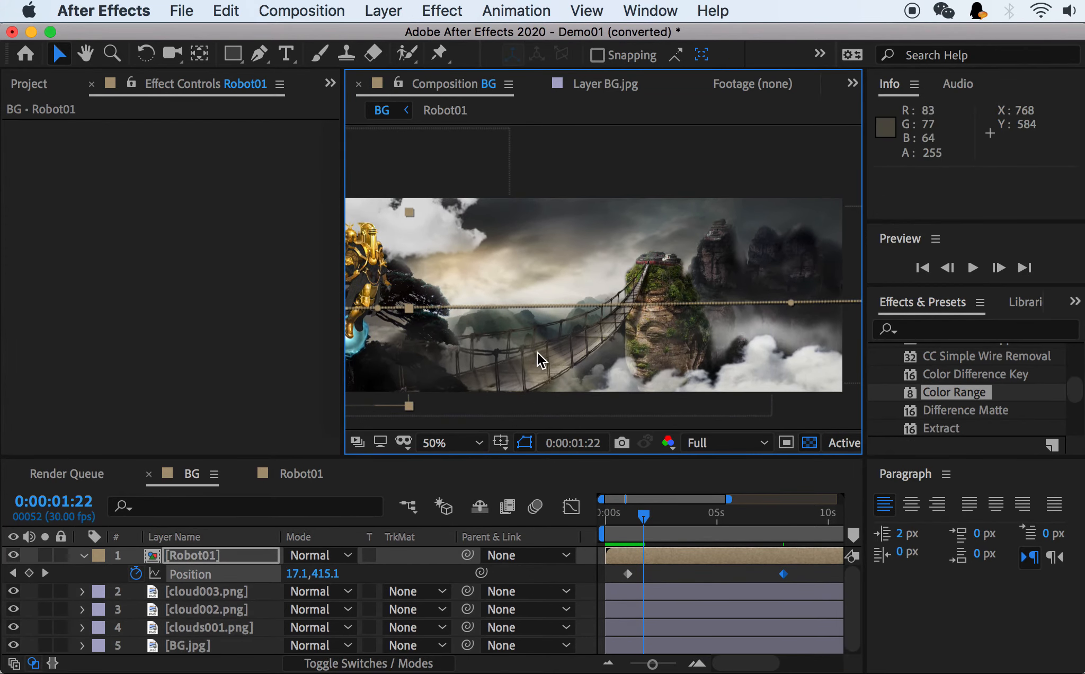
Replay the robot's flight several times from around the one-second mark with the whole scene in view at 25%.
key(comma)
drag(638, 522, 623, 518)
key(space)
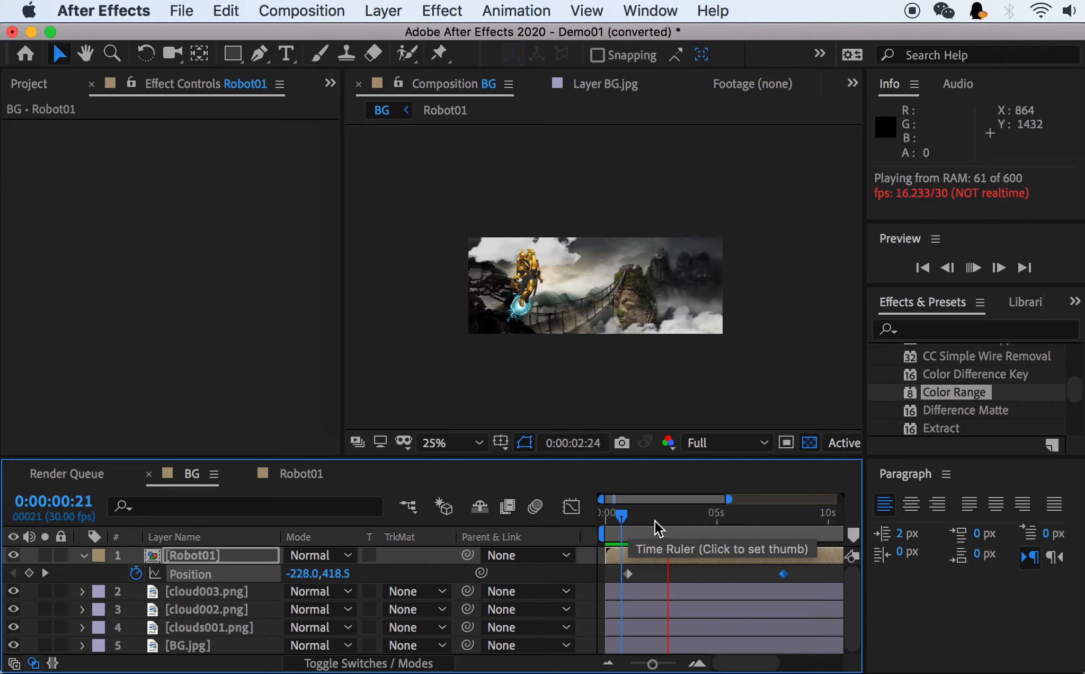
drag(647, 517, 629, 515)
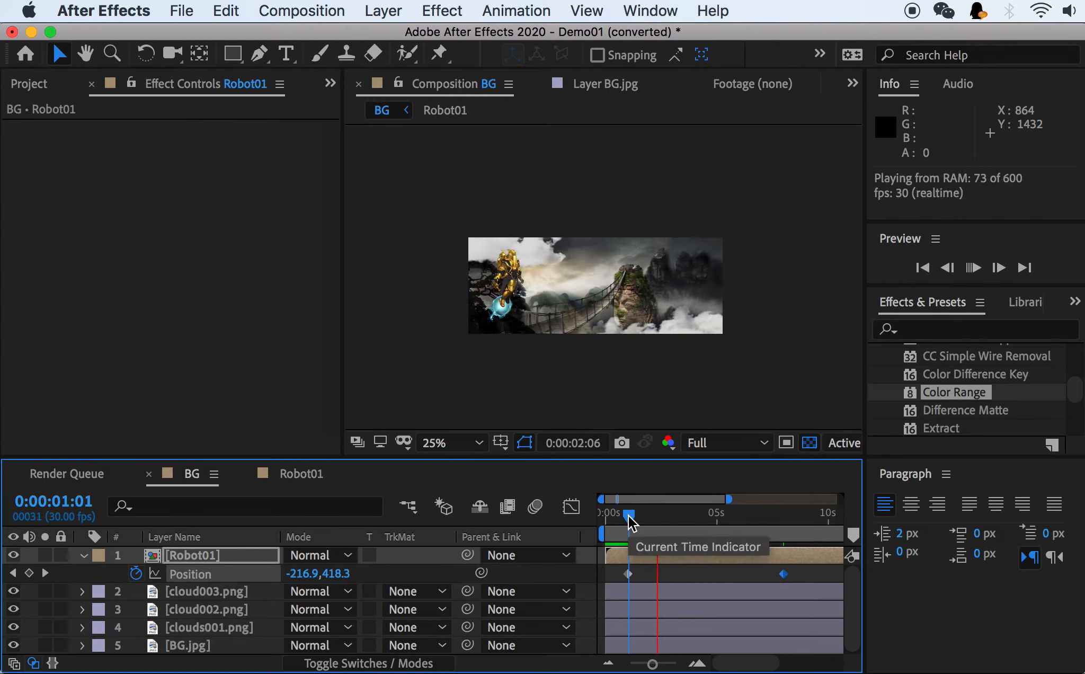
key(space)
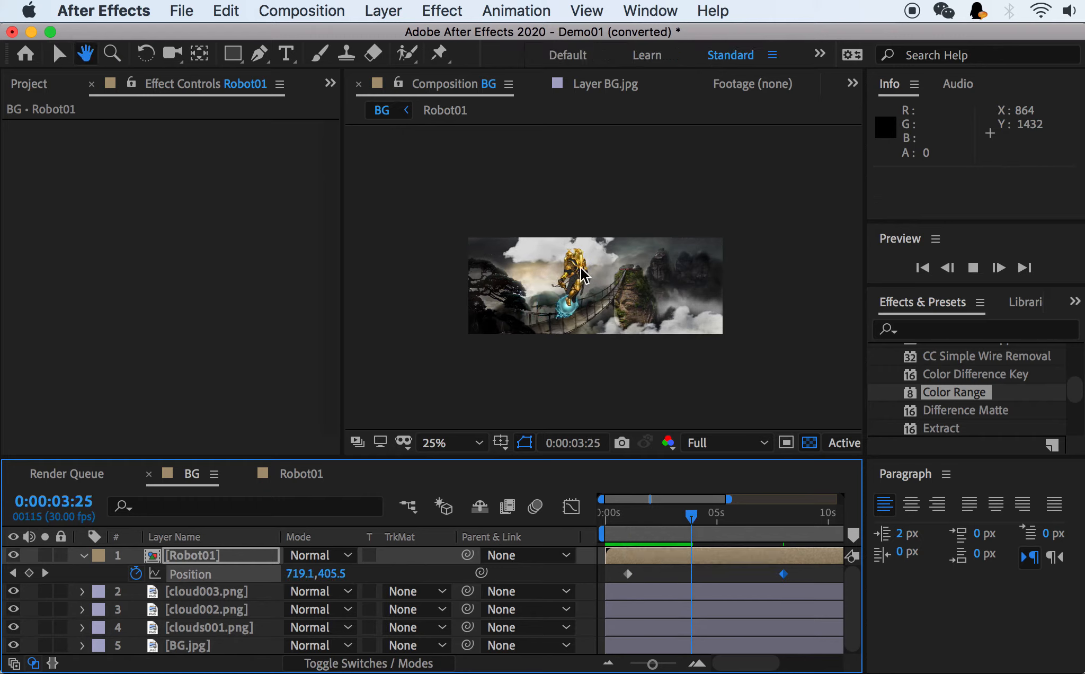
click(653, 515)
drag(645, 522, 639, 519)
key(space)
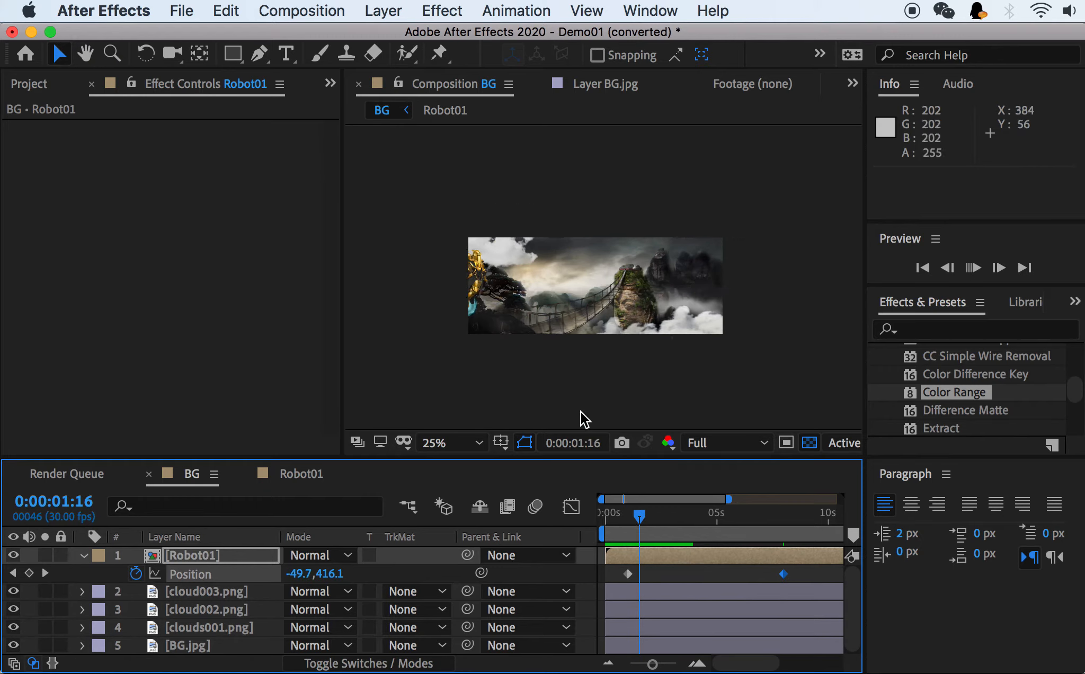
key(space)
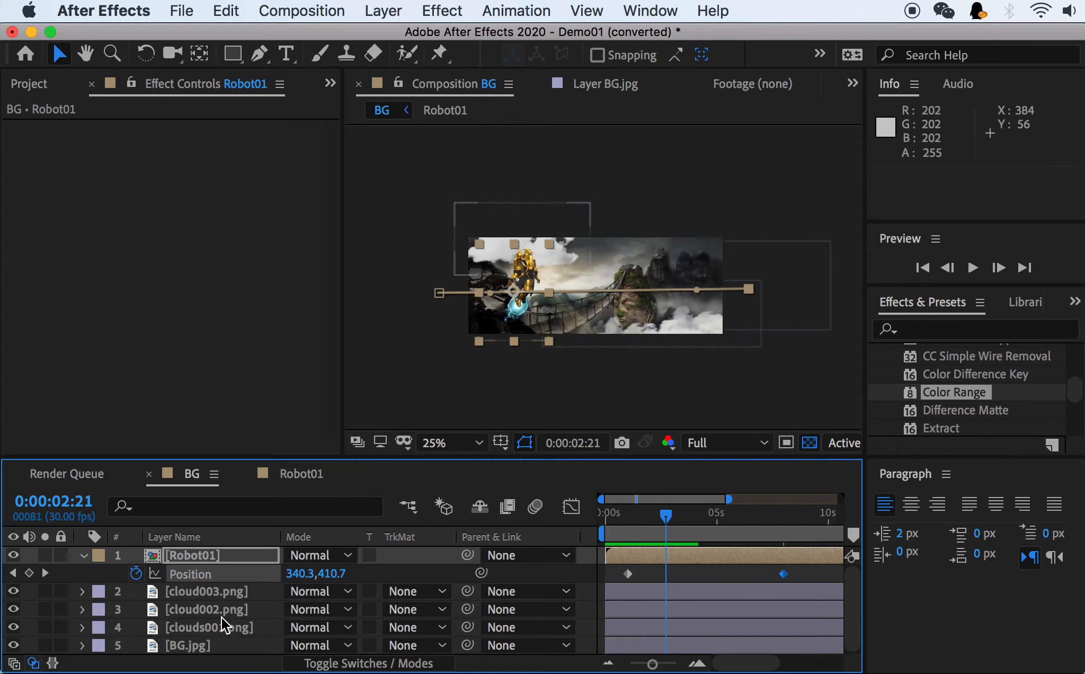
Slow the cloud002.png layer's drift by moving its end Position keyframe at 0:00:10:02 back to about 968, 22.5.
click(225, 625)
click(101, 616)
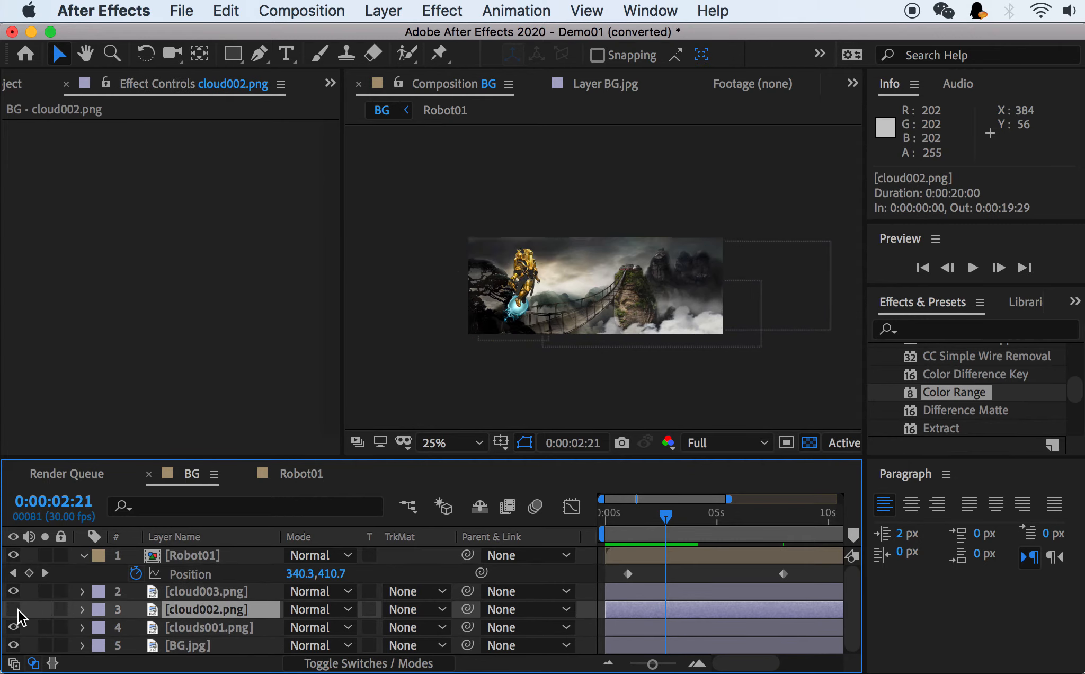
key(p)
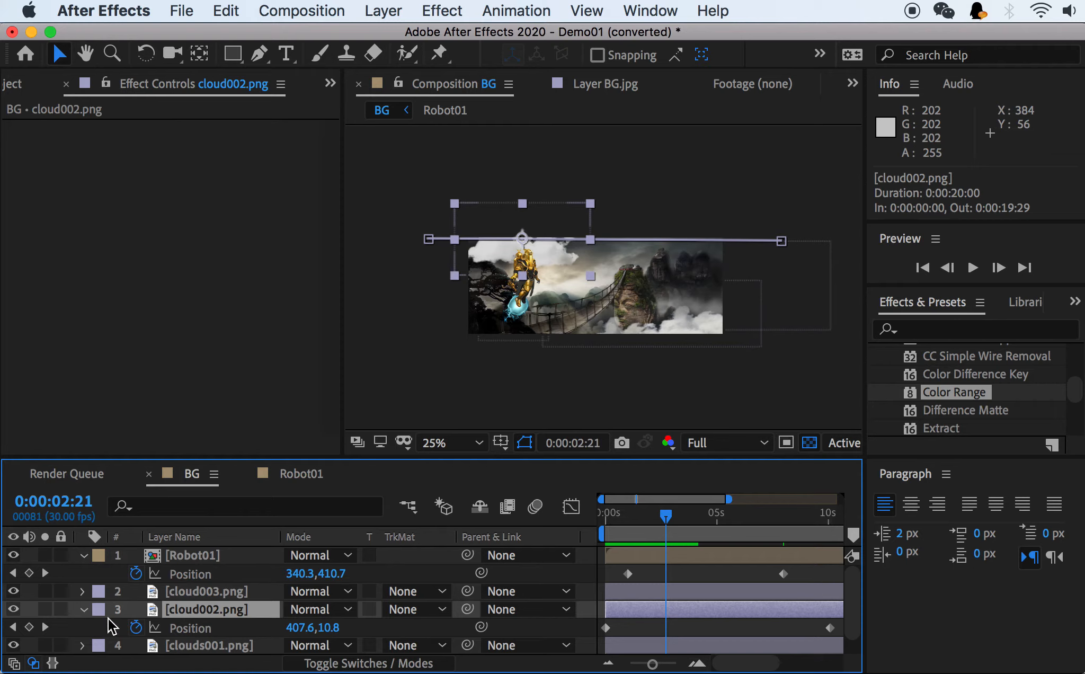
click(45, 627)
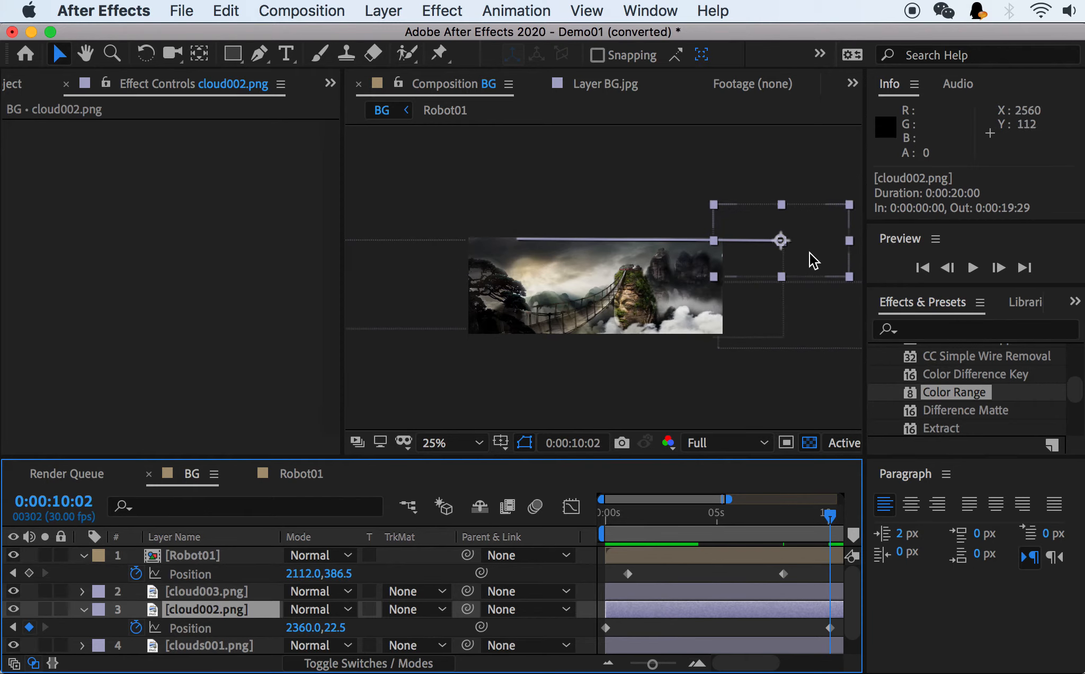
drag(814, 259, 633, 254)
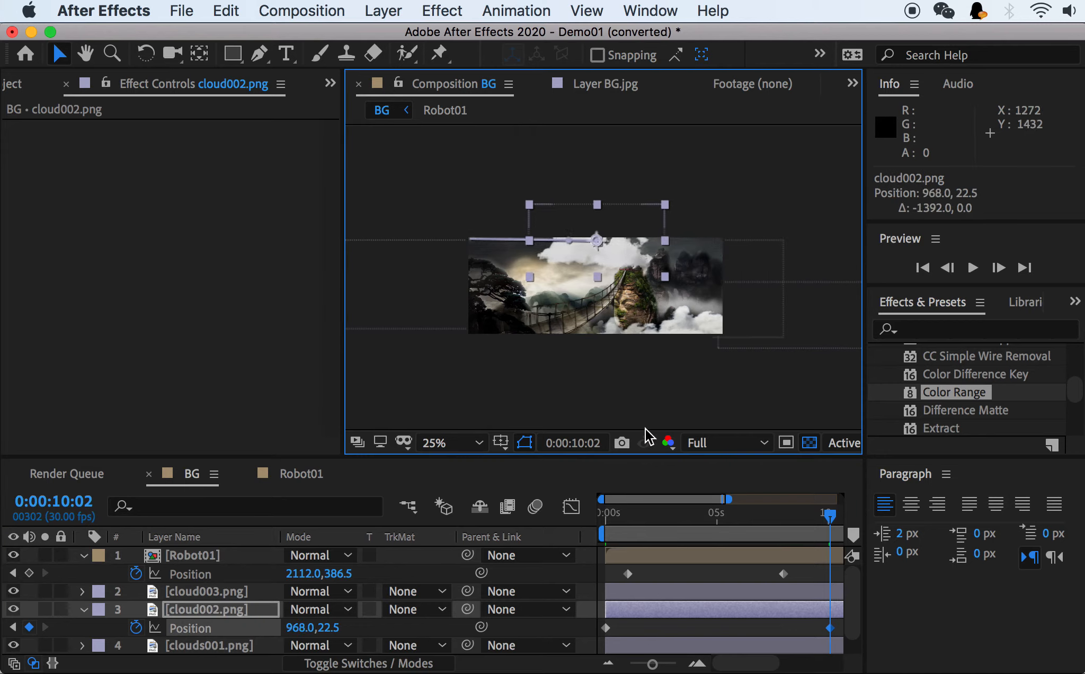
Play back BG from the start to compare the robot's and cloud's speeds, and leave the playhead at 0:00:04:14.
drag(720, 516, 607, 513)
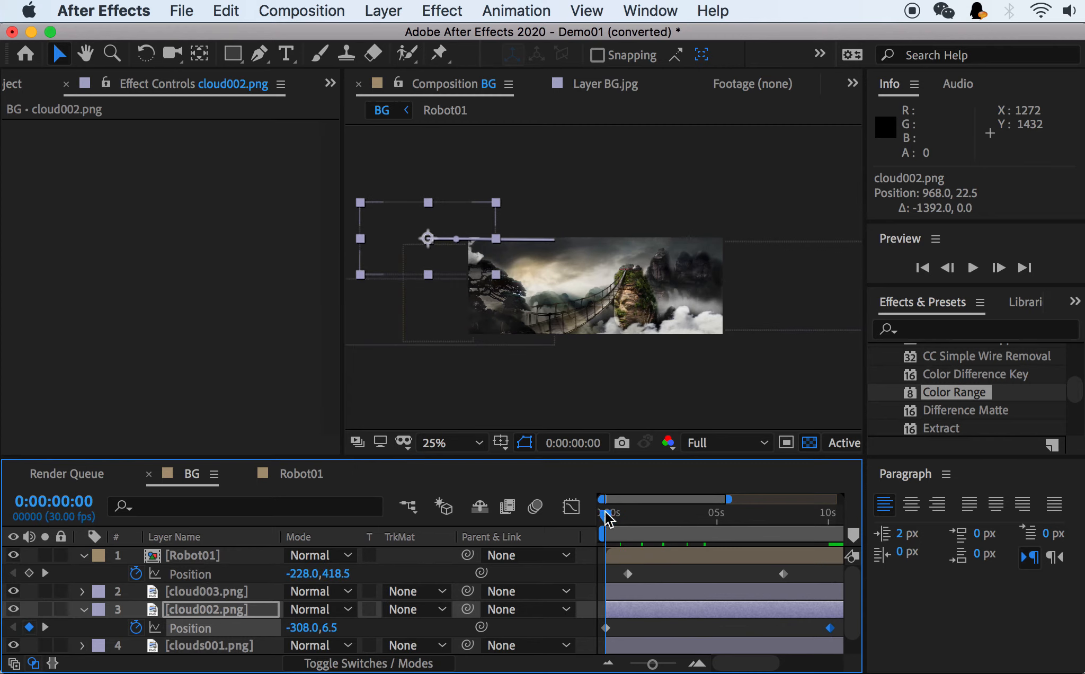
key(space)
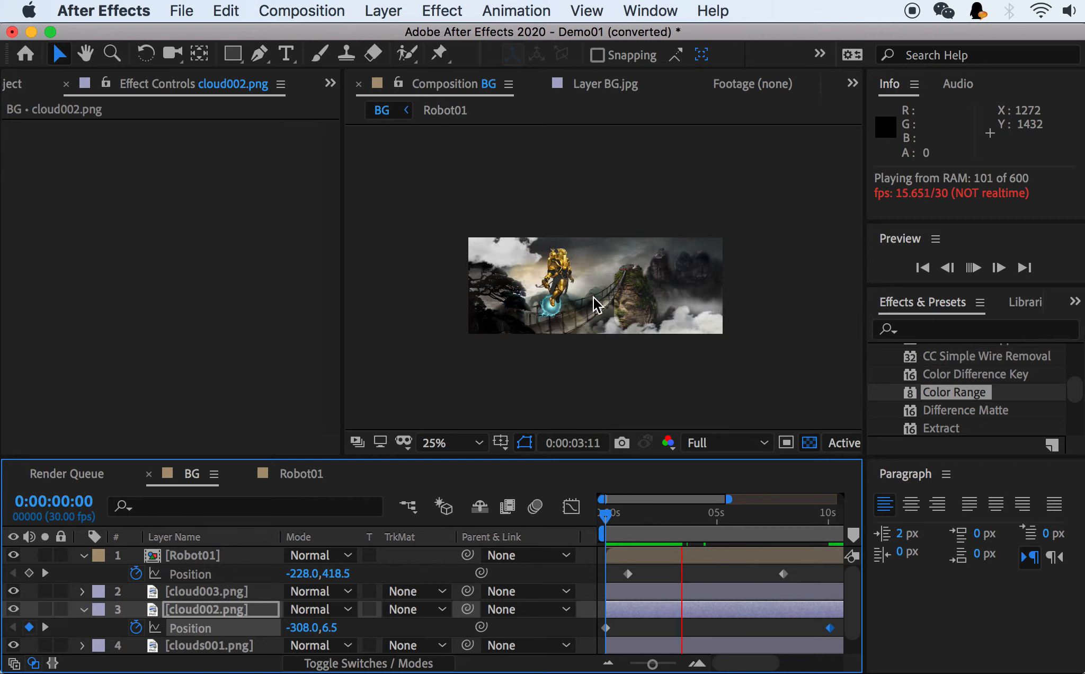
key(space)
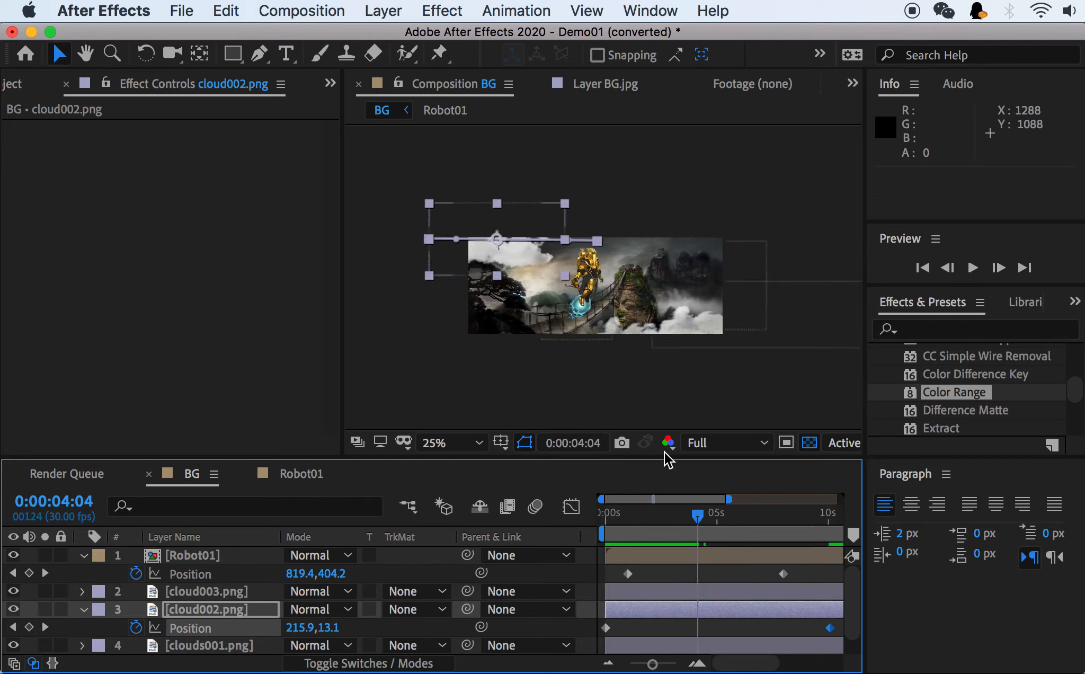
mouse_move(696, 514)
mouse_down()
mouse_move(707, 516)
mouse_move(637, 516)
mouse_move(731, 515)
mouse_move(601, 514)
mouse_move(766, 508)
mouse_move(647, 508)
mouse_move(715, 512)
mouse_move(705, 511)
mouse_up()
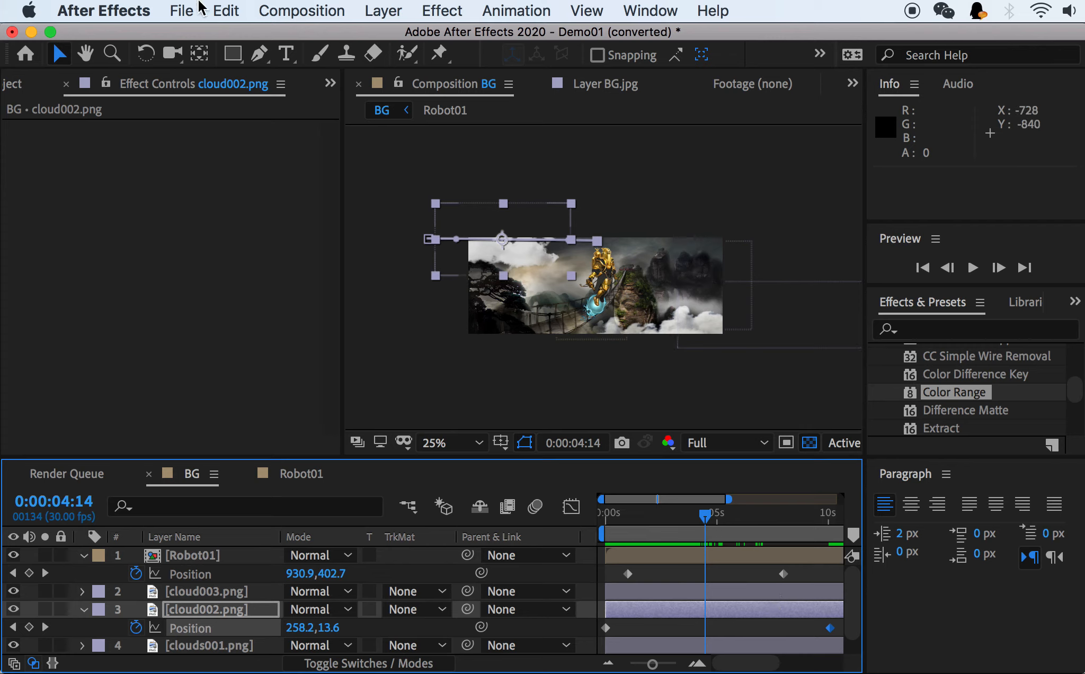
Add the BG composition to the Render Queue.
click(184, 12)
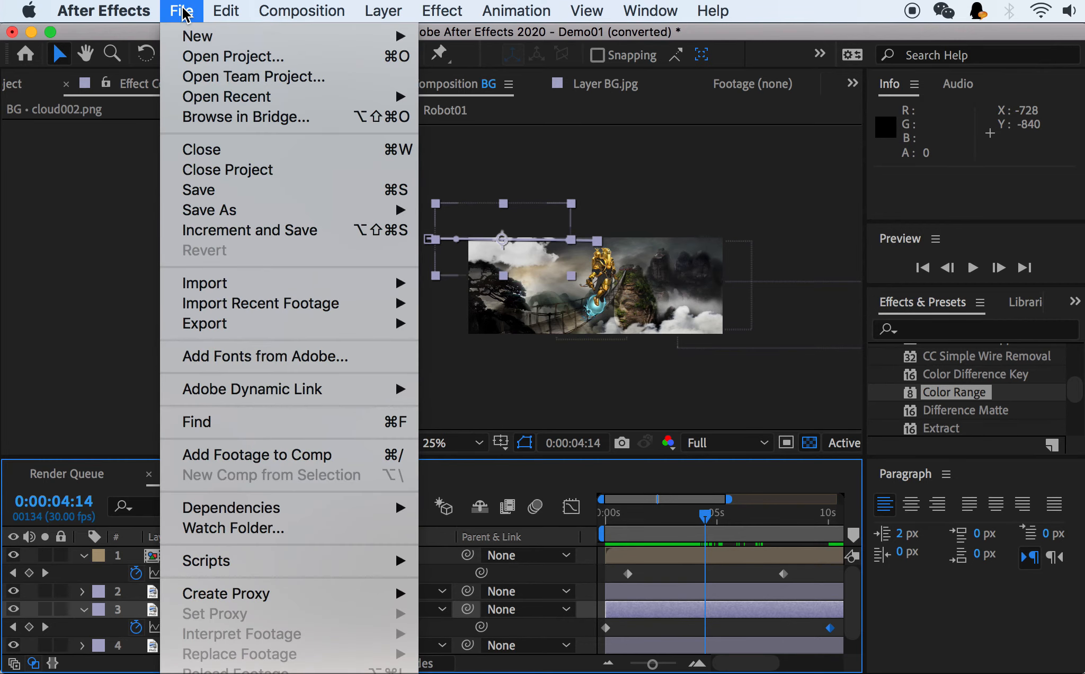
mouse_move(280, 325)
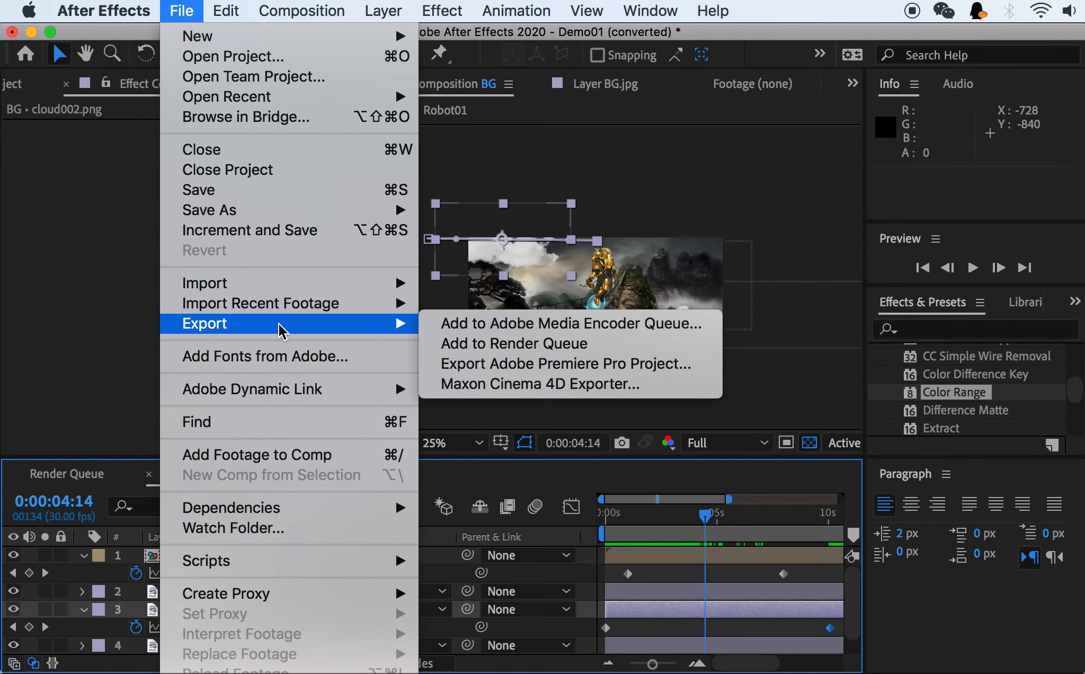
click(538, 351)
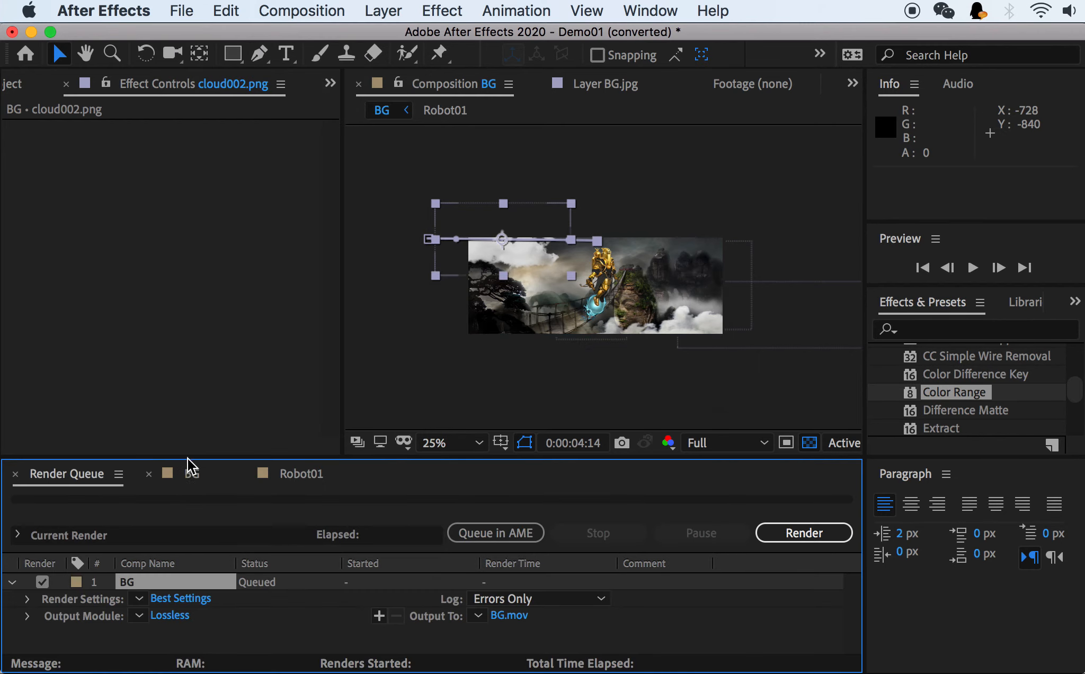